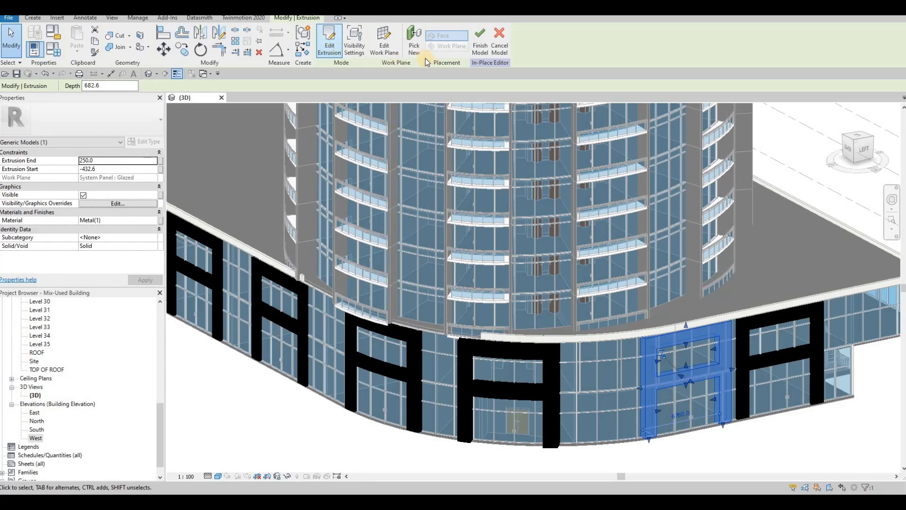
Rehost the selected frame extrusion on the curved curtain wall between its neighbouring frames and finish the in-place model
left_click(420, 48)
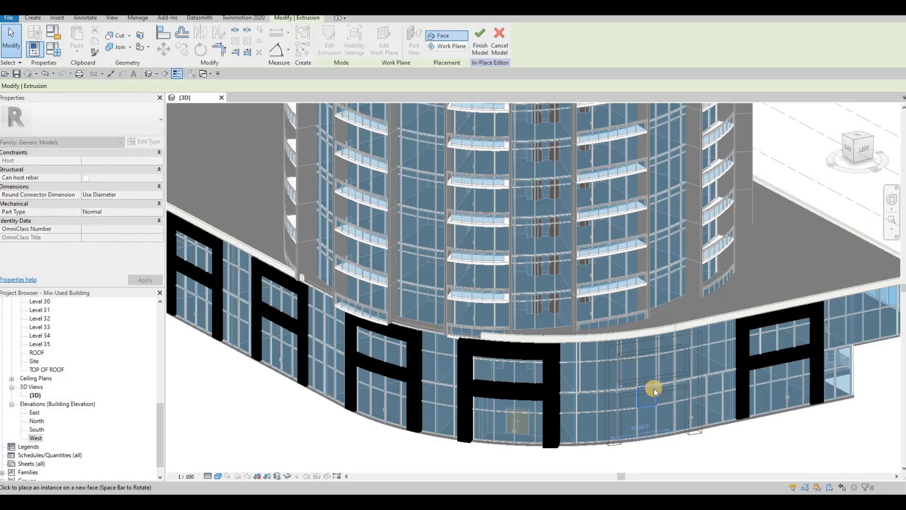
left_click(654, 391)
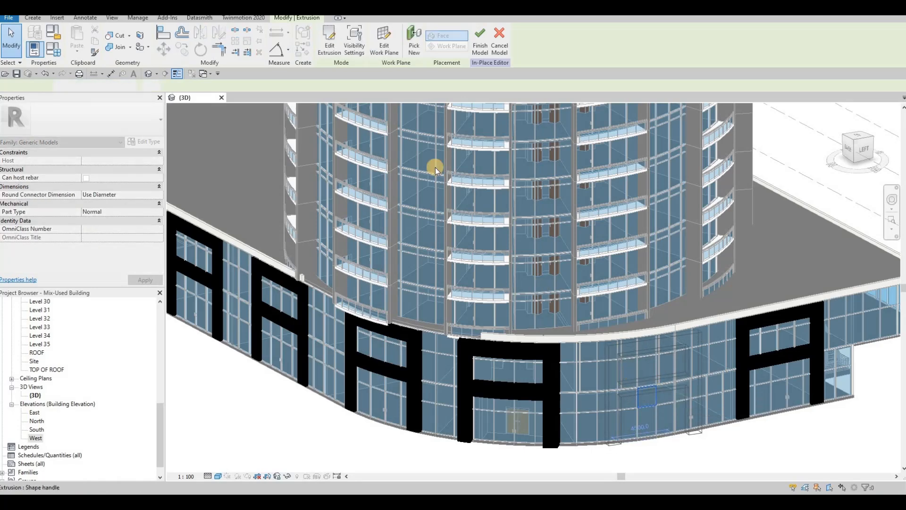
left_click(482, 41)
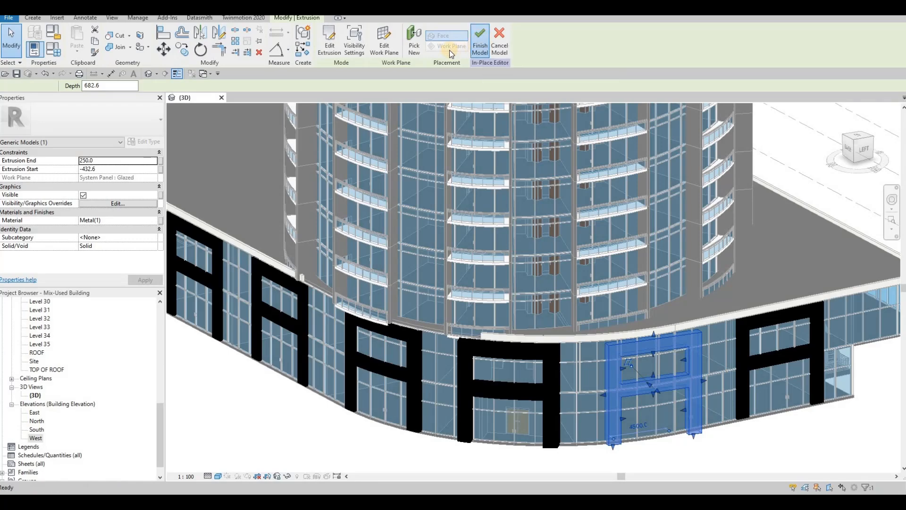
Reopen the storefront frames for in-place editing and open the North elevation at the building's base
double_click(386, 109)
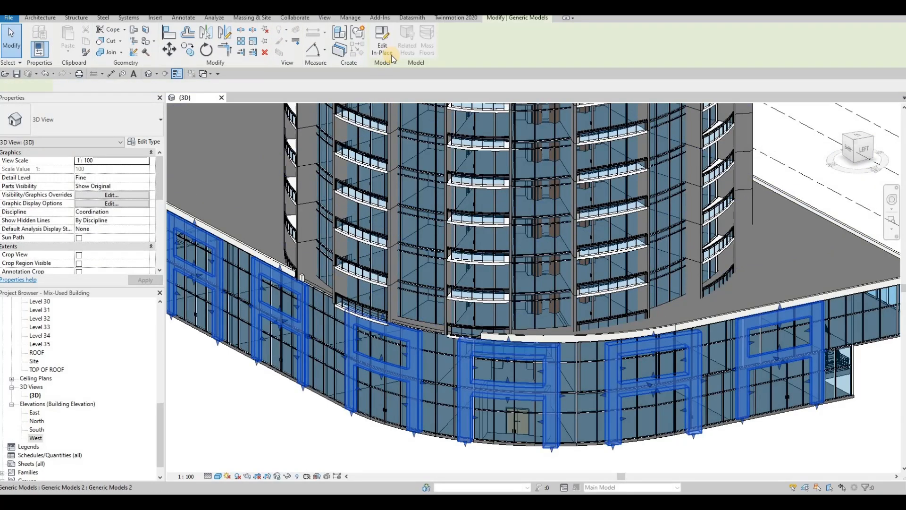
left_click(39, 430)
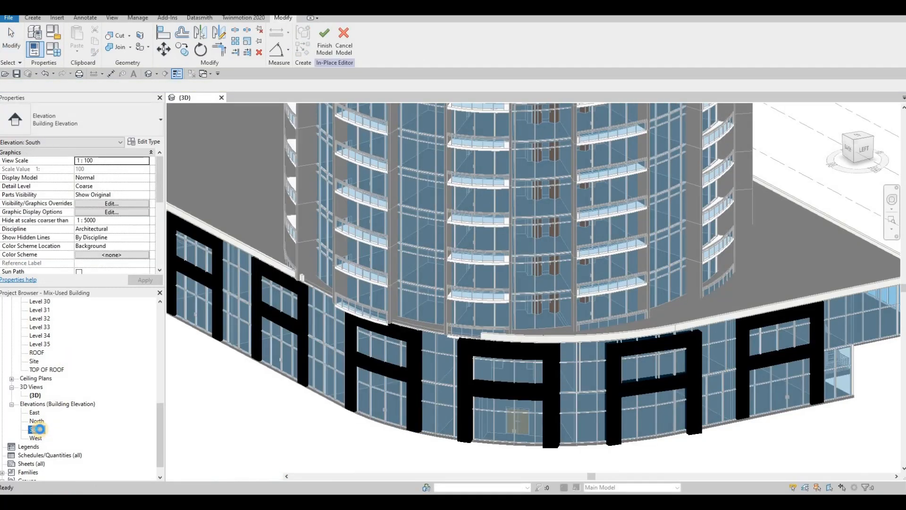
double_click(38, 430)
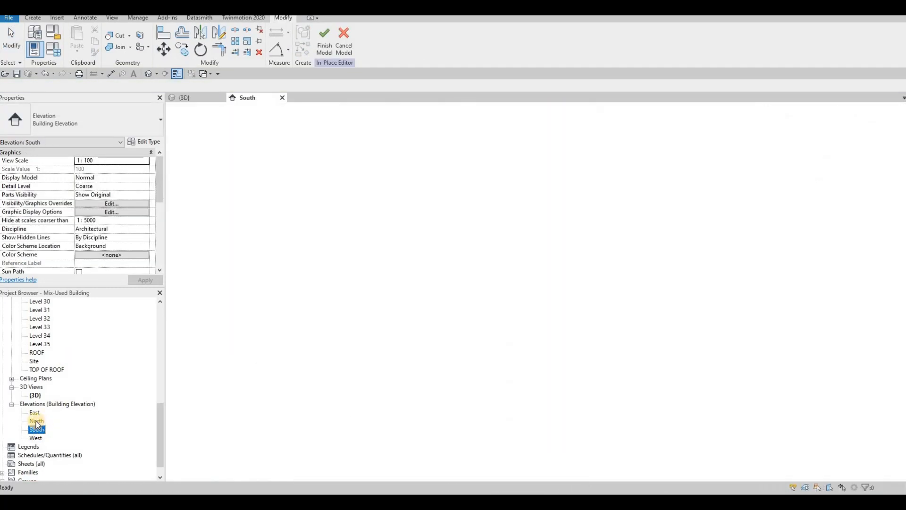
left_click(37, 422)
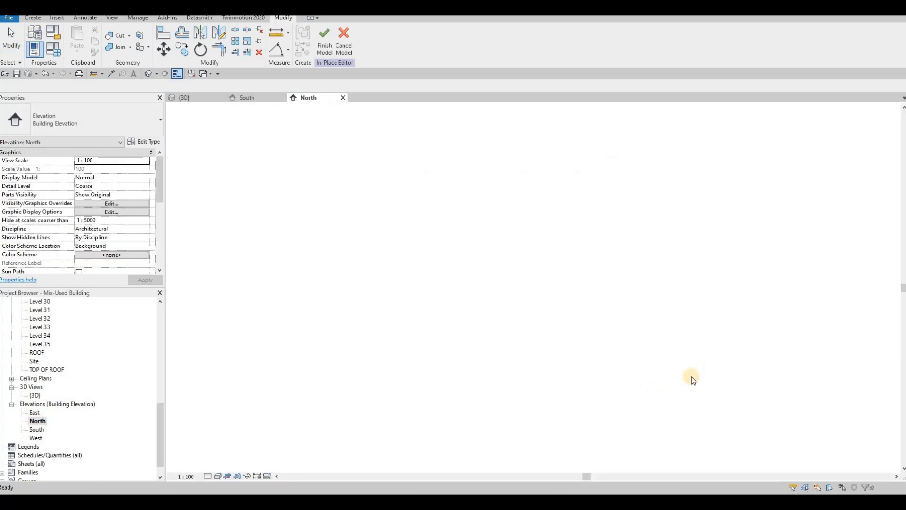
scroll(642, 414, "up", 10)
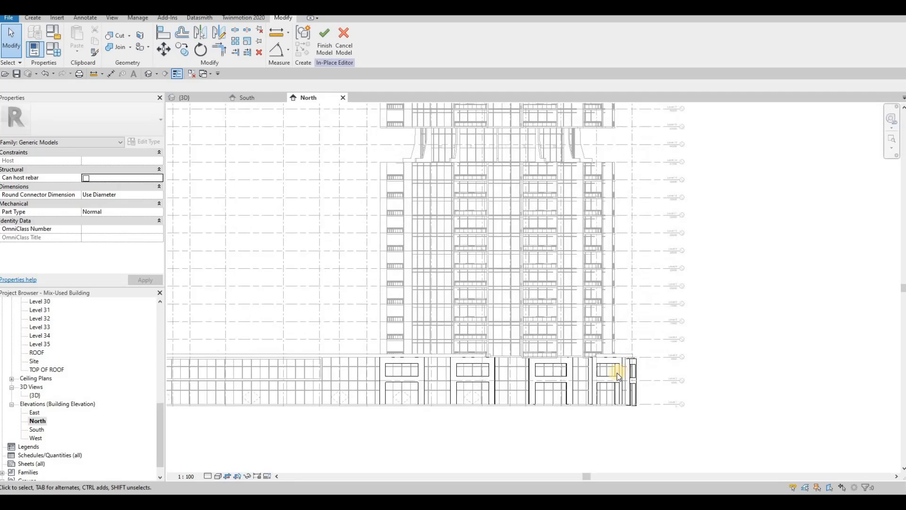
Nudge the end frame vertically until its base and openings line up with the neighbouring frames
left_click(603, 350)
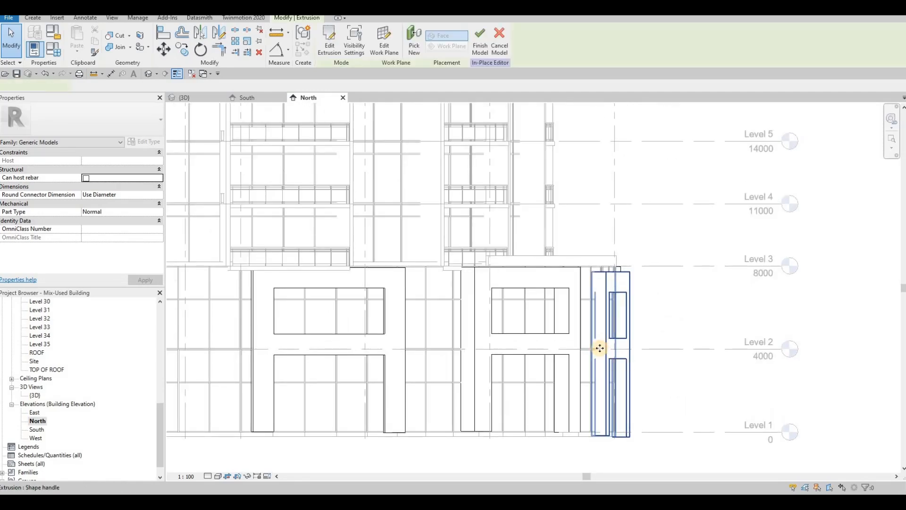
key("Up")
key("Up")
key("Up")
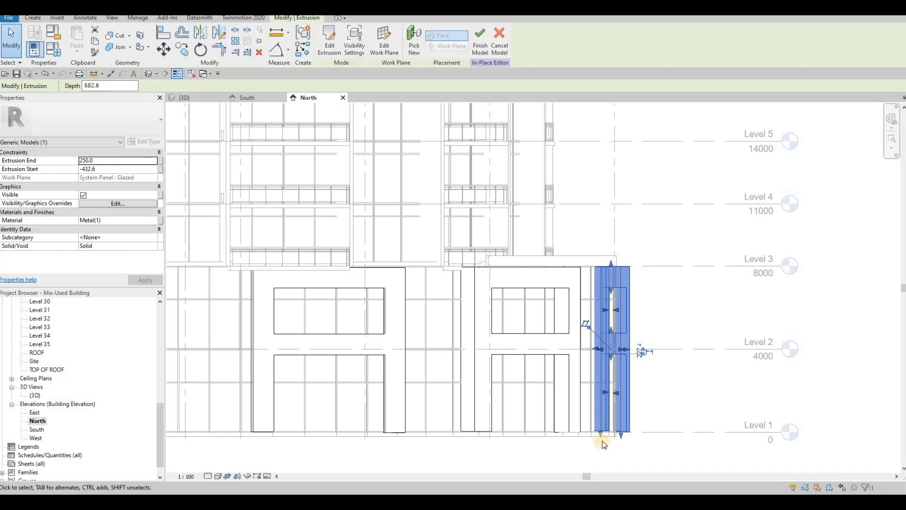
scroll(602, 378, "up", 3)
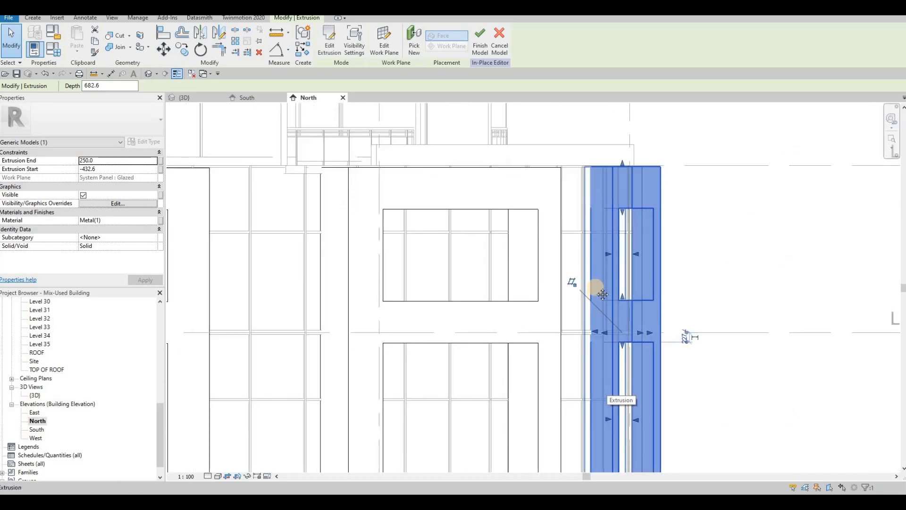
middle_click_drag(599, 283, 587, 236)
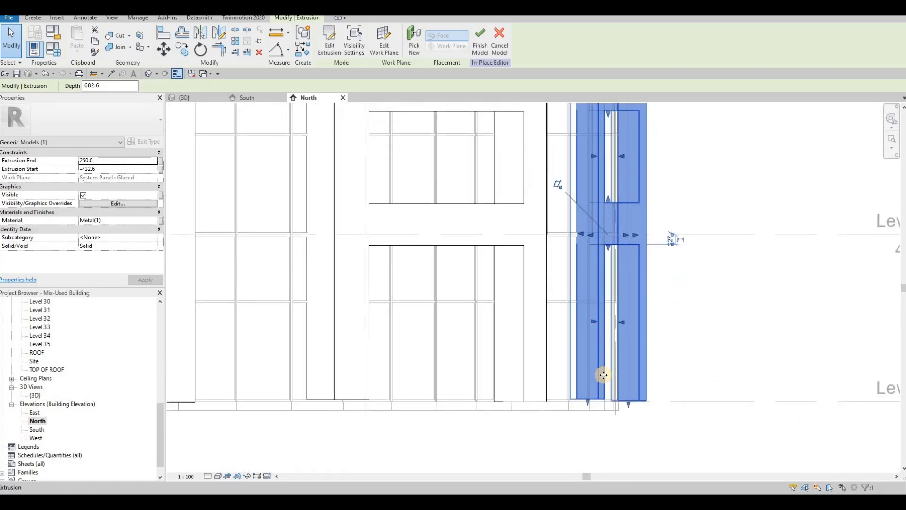
key("Down")
key("Down")
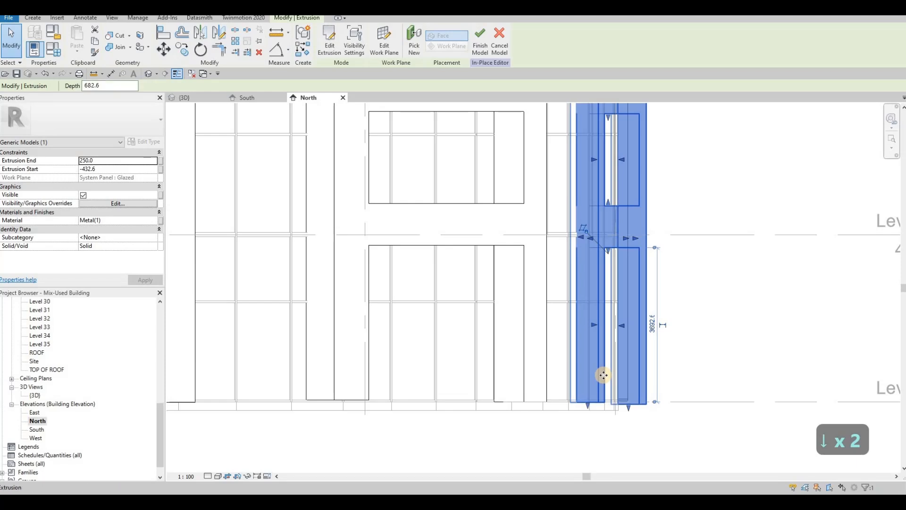
key("Up")
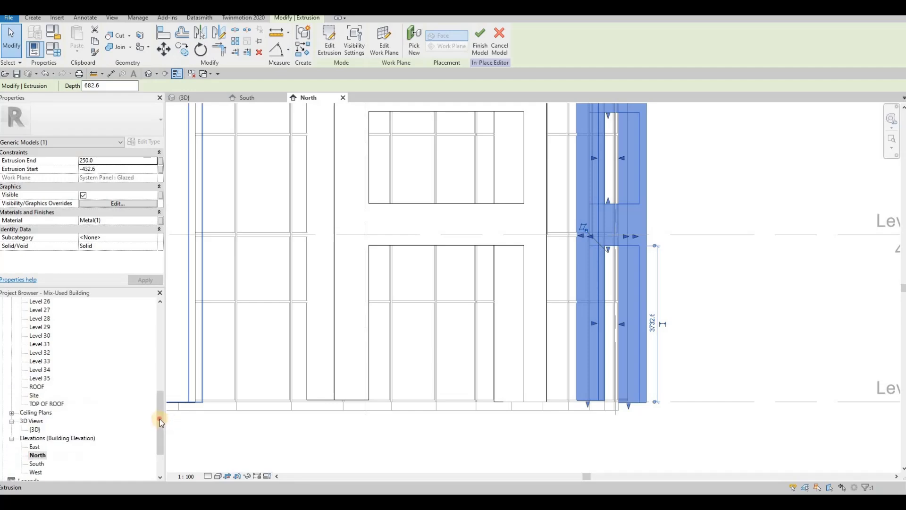
Open the Level 1 floor plan and extend the inner face of the frame near grid 3 slightly into the building
left_click_drag(159, 418, 142, 333)
scroll(94, 330, "up", 2)
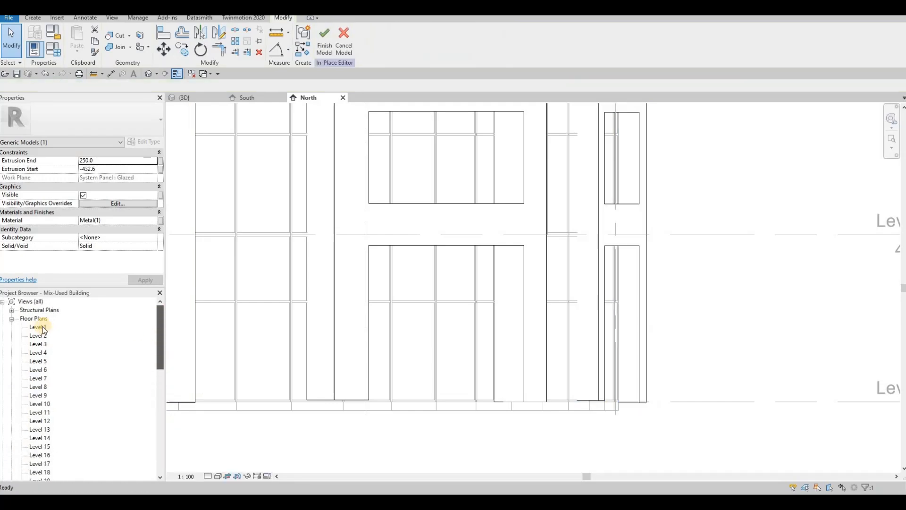
left_click(38, 327)
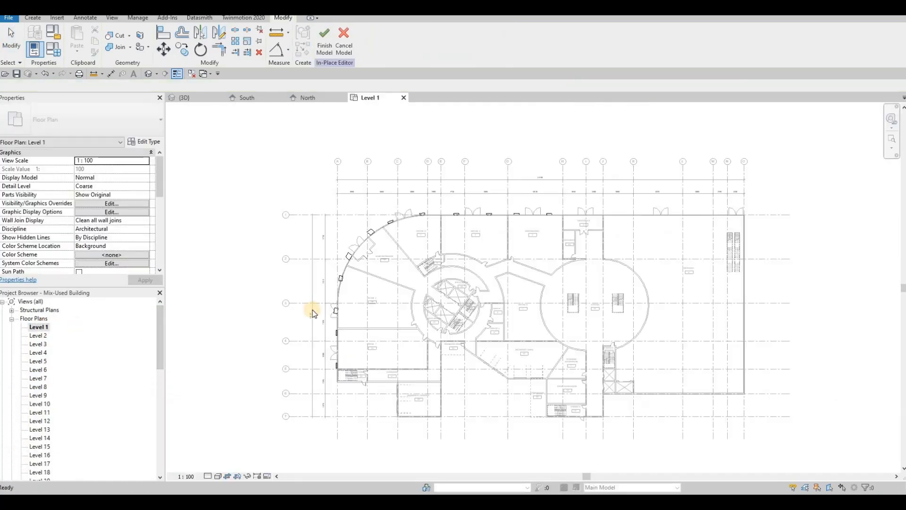
left_click(312, 307)
scroll(330, 302, "up", 3)
scroll(420, 318, "up", 1)
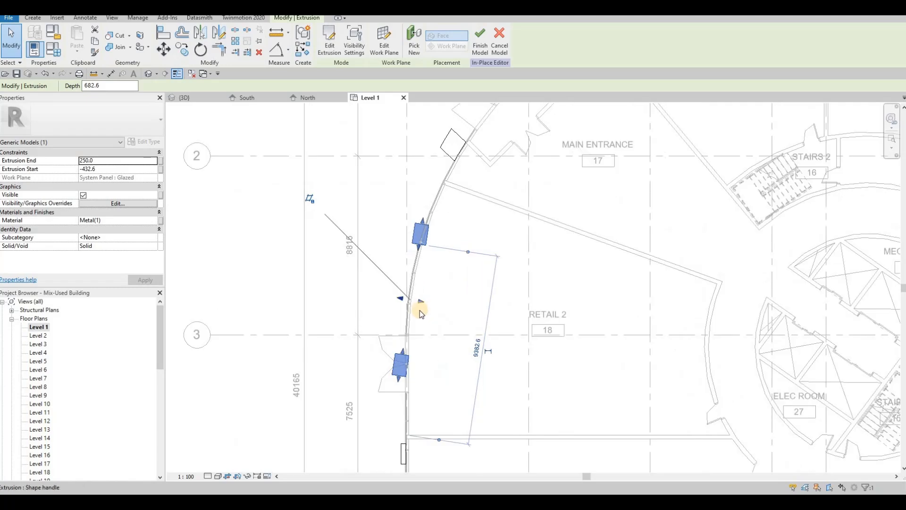
left_click_drag(418, 310, 423, 316)
key("Escape")
key("Escape")
key("Escape")
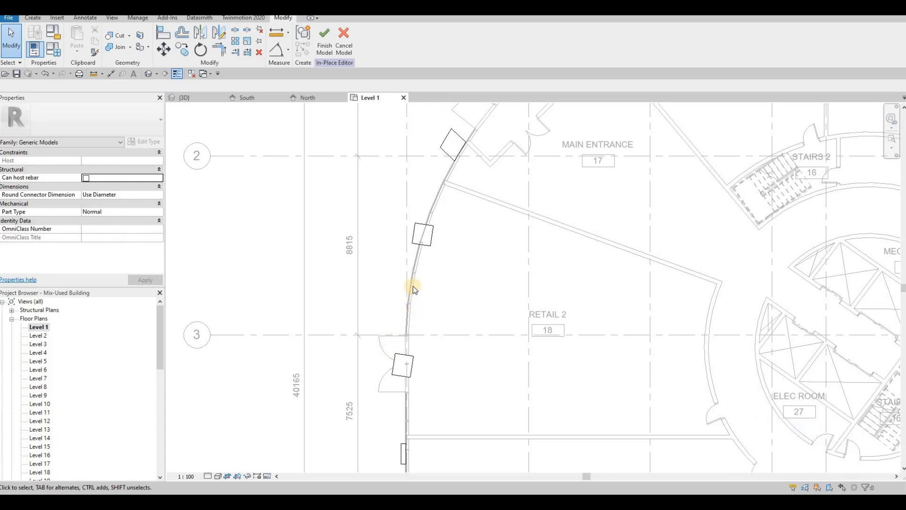
Check the frames along the curved wall in the Level 1 plan and finish the in-place model
scroll(392, 286, "down", 2)
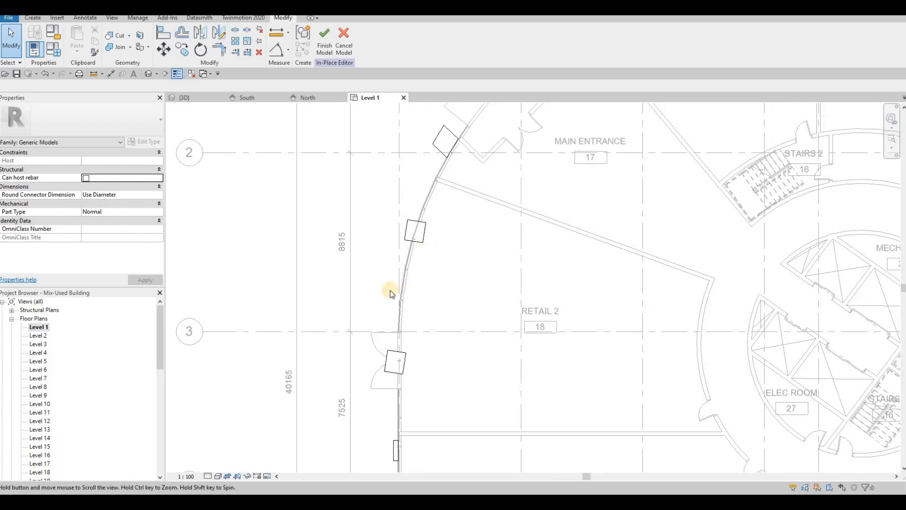
scroll(428, 281, "down", 2)
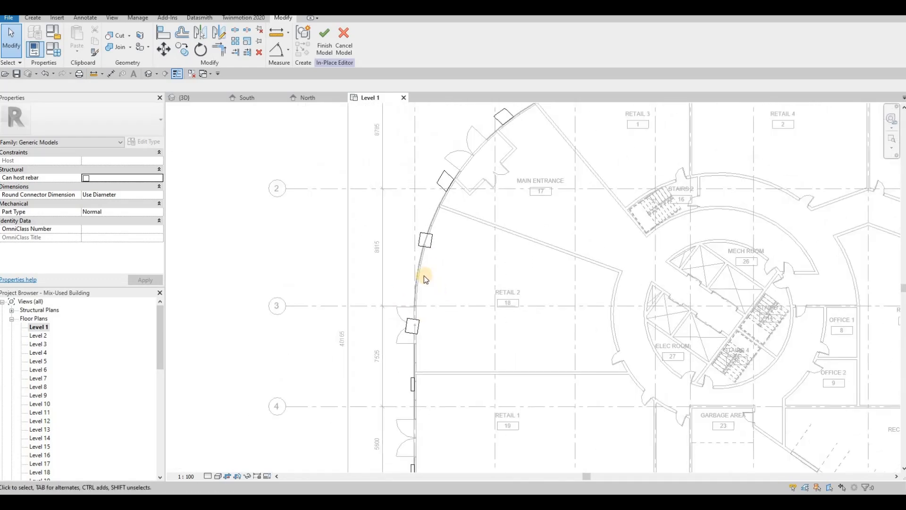
left_click(324, 42)
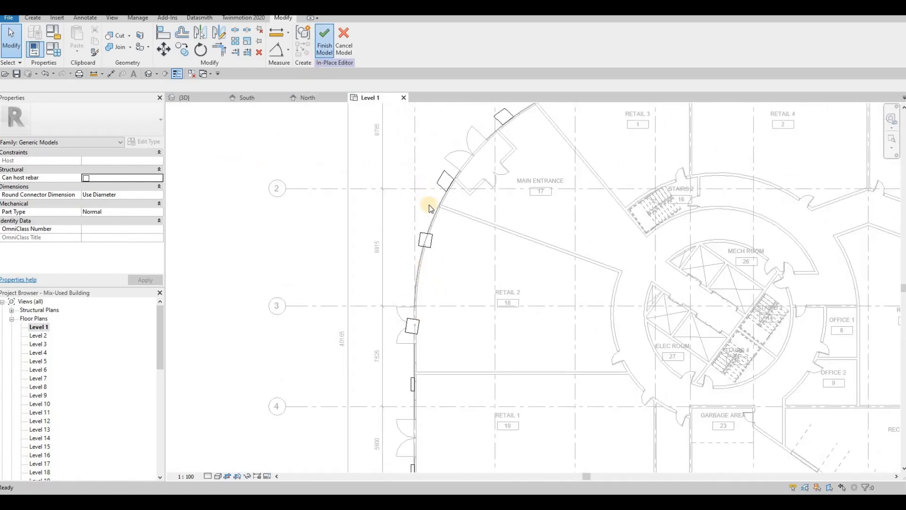
key("Escape")
key("Escape")
middle_click_drag(448, 306, 439, 247)
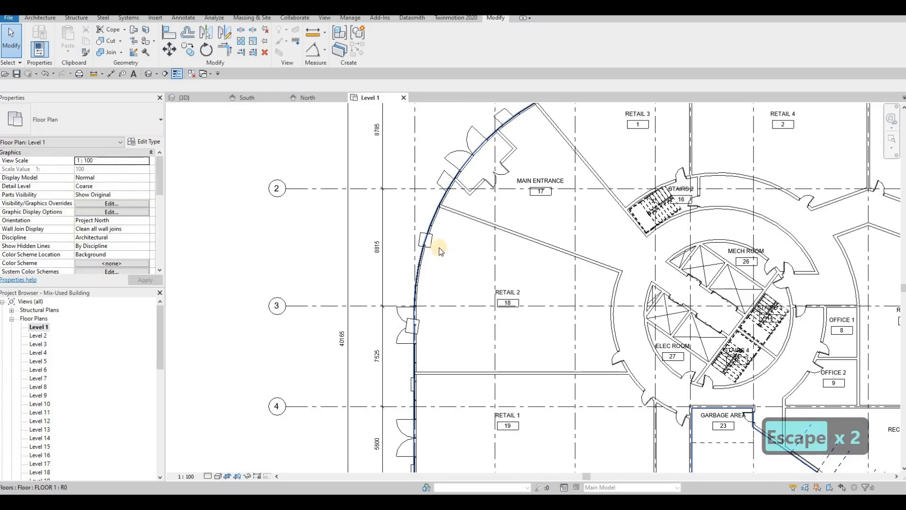
In the 3D view, replace the single-glass curtain wall door inside the rehosted frame with the System Panel type Solid
left_click(425, 283)
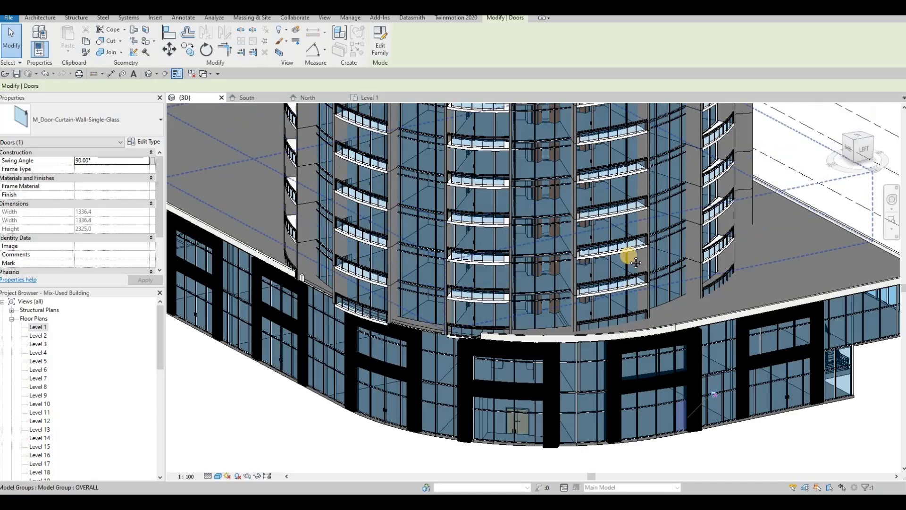
middle_click_drag(708, 361, 692, 350)
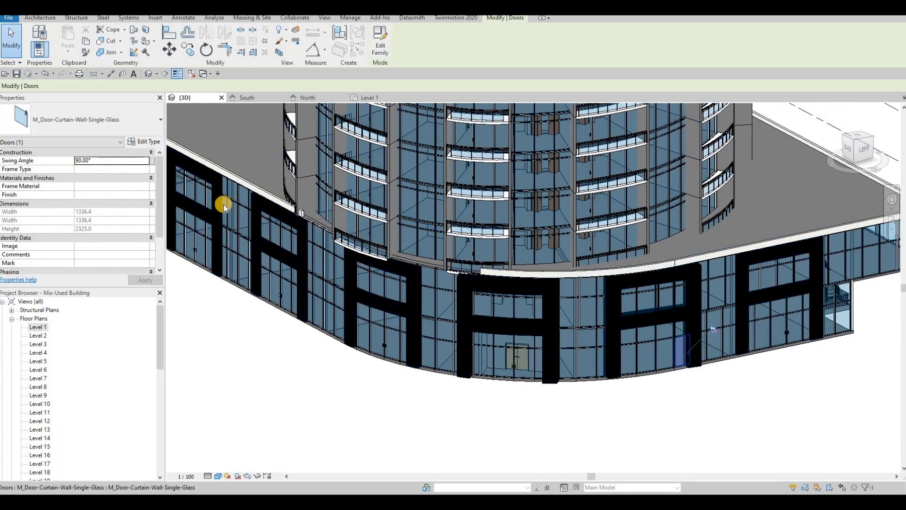
left_click(135, 121)
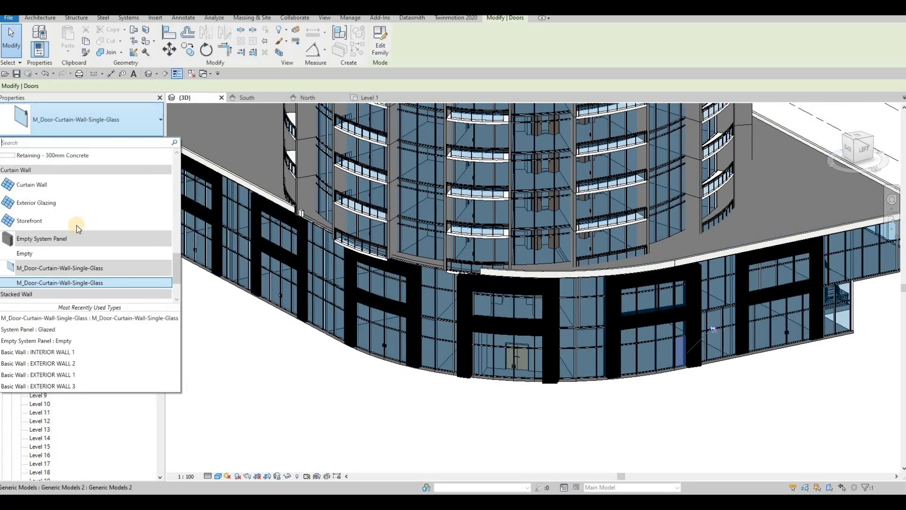
scroll(47, 285, "down", 4)
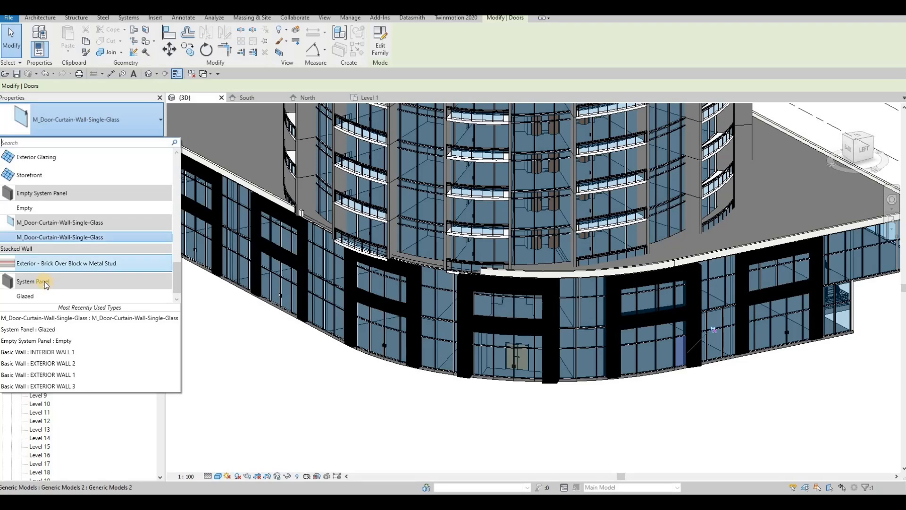
scroll(40, 299, "down", 1)
left_click(41, 299)
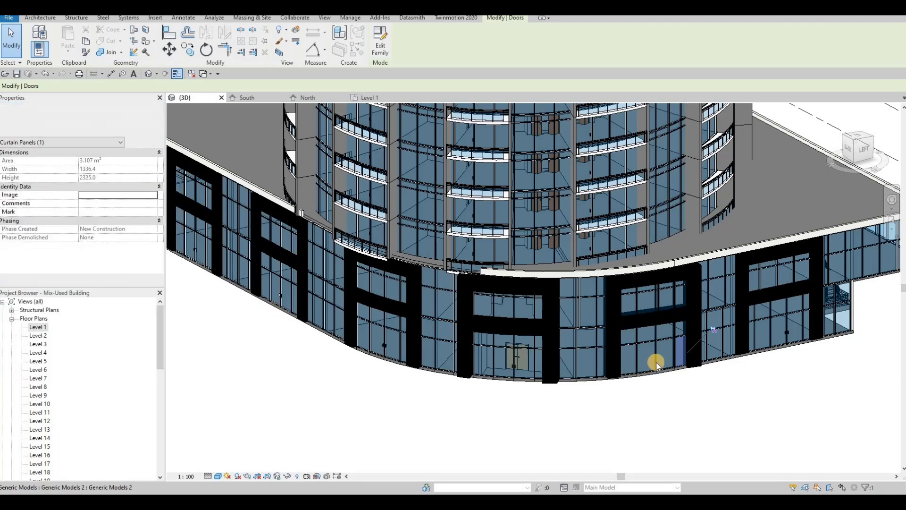
Change the single-glass curtain wall door just outside the same frame's leg to System Panel Glazed
scroll(744, 329, "up", 5)
key("Escape")
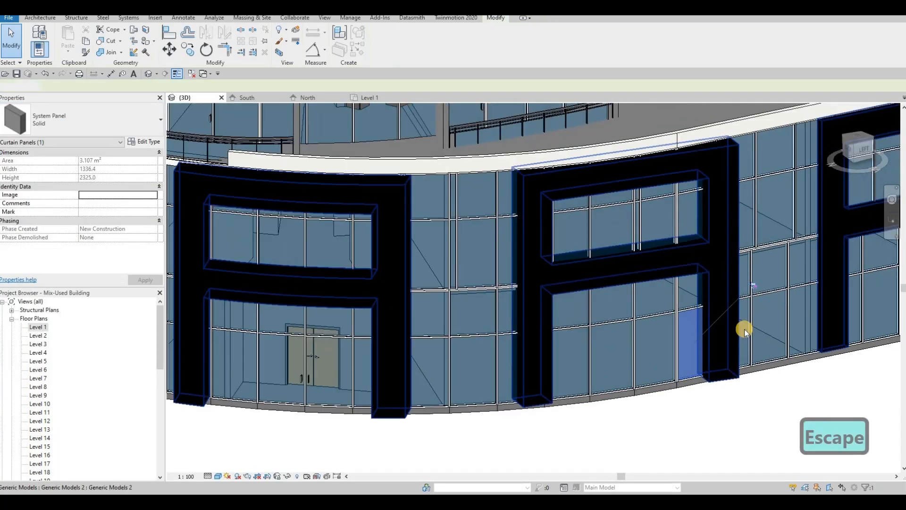
key("Tab")
key("Tab")
key("Tab")
key("Tab")
key("Tab")
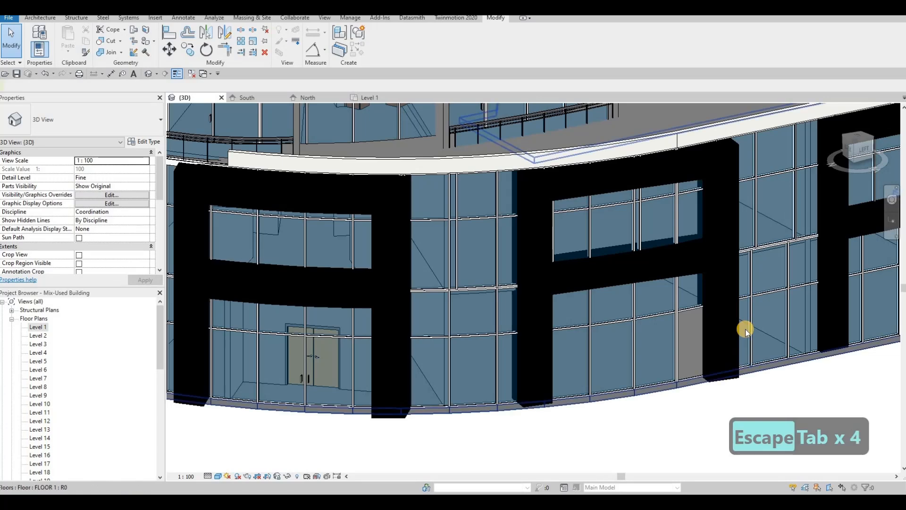
key("Tab")
key("Tab")
key("Tab")
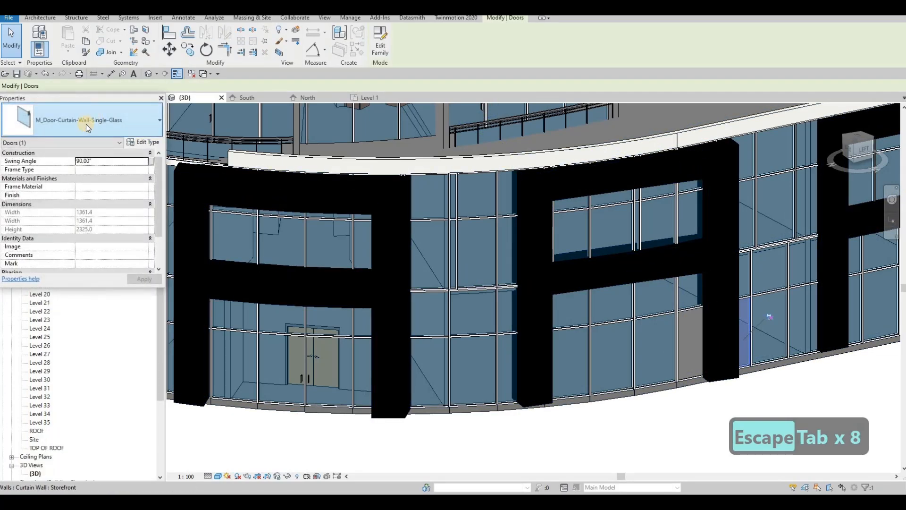
left_click(88, 121)
left_click(56, 287)
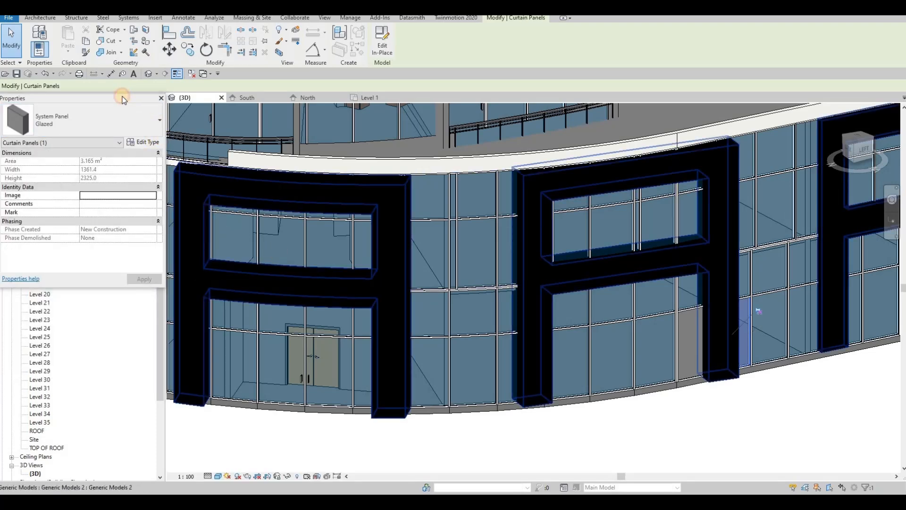
Dock the floating Properties palette so that it shares one tabbed area with the Project Browser
left_click_drag(127, 100, 131, 119)
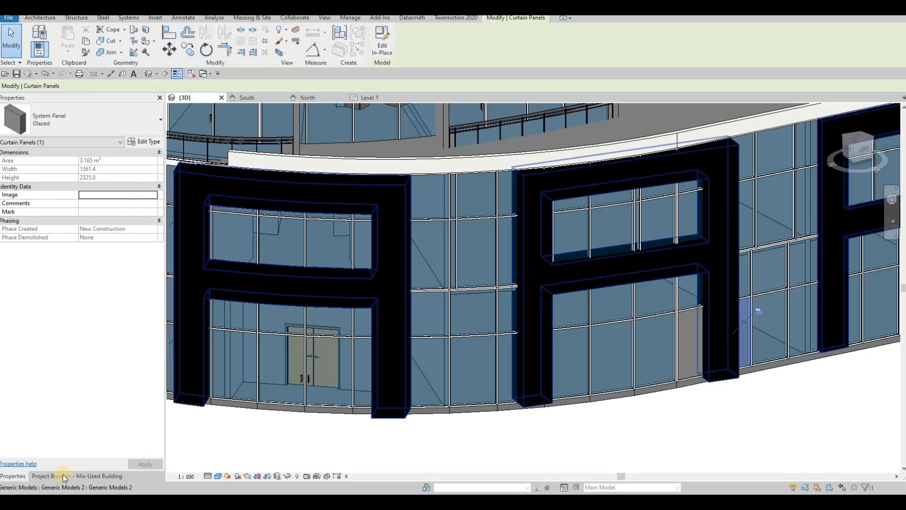
key("ctrl+z")
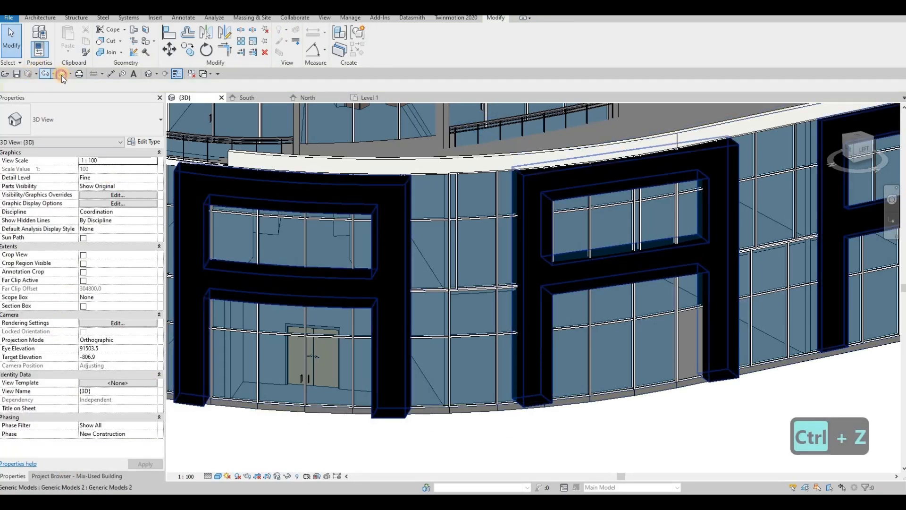
left_click(53, 474)
left_click(14, 476)
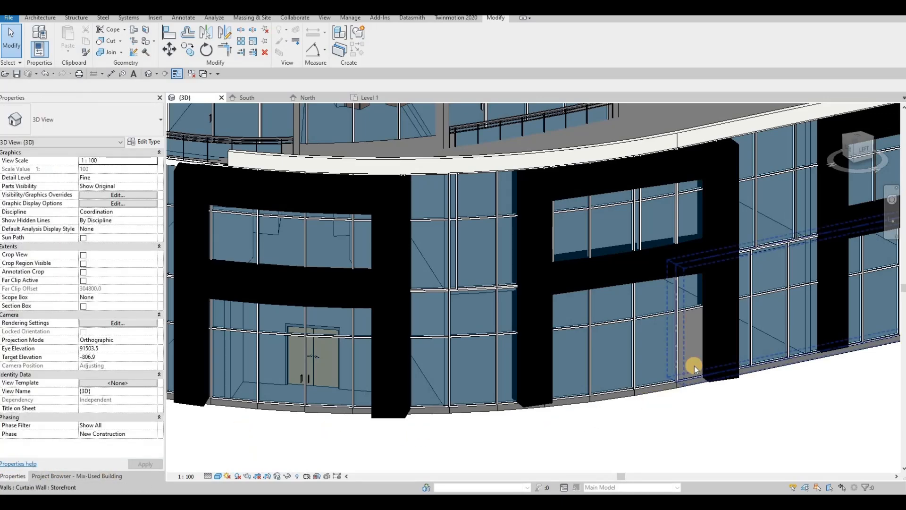
Change the solid curtain panel just inside the frame's leg on the ground floor to System Panel Glazed
key("Escape")
key("Tab")
key("Tab")
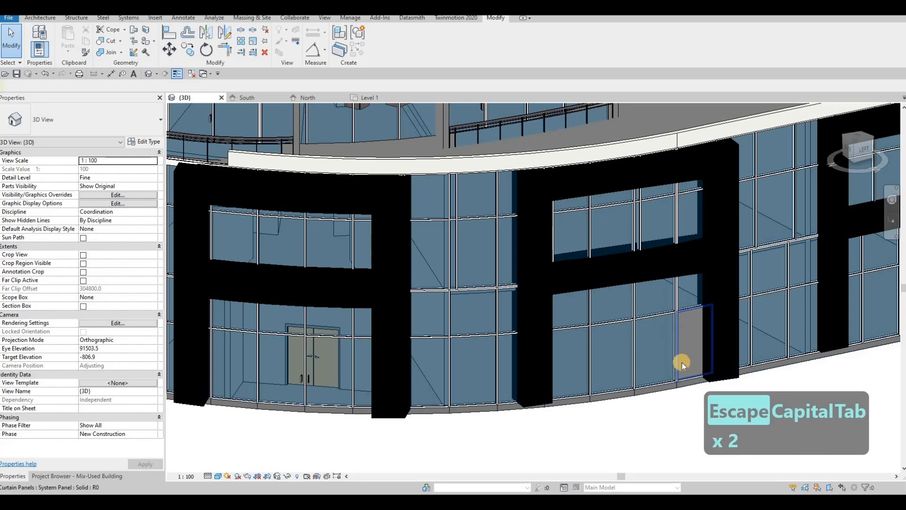
left_click(683, 362)
left_click(73, 123)
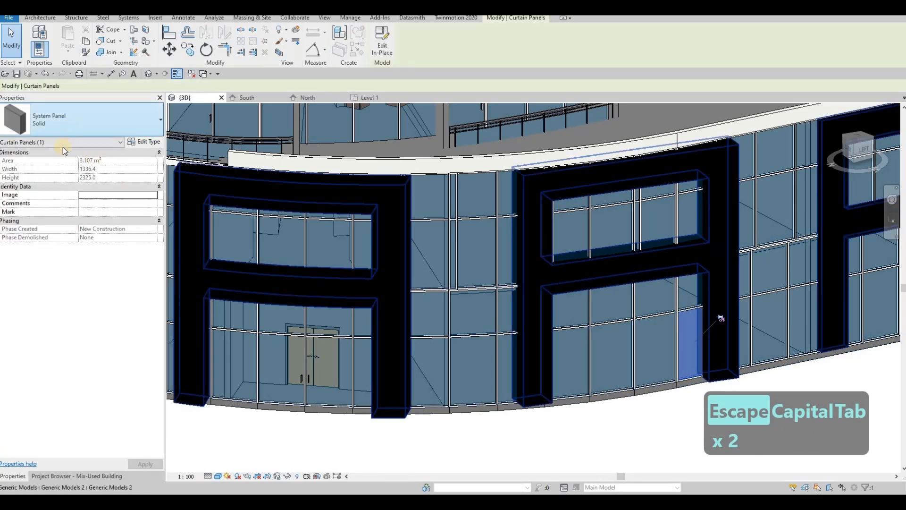
left_click(81, 286)
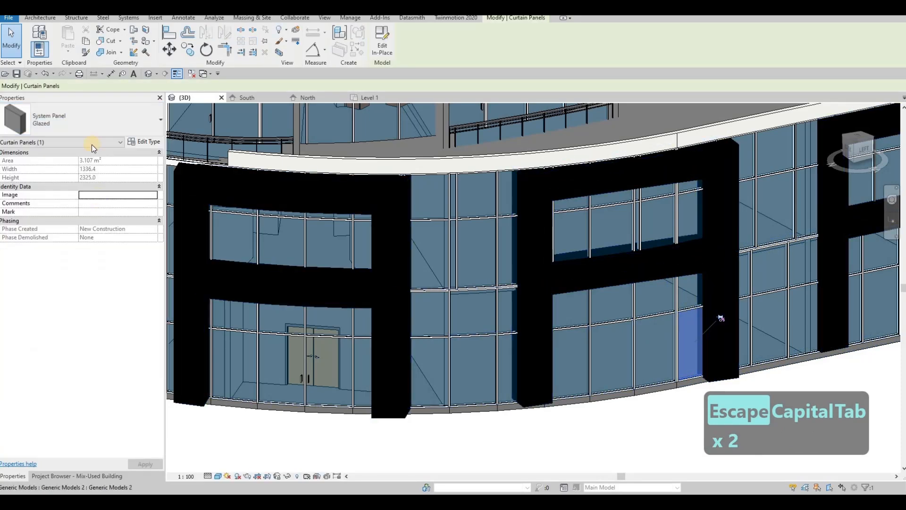
key("Escape")
key("Escape")
Undock the Properties palette and dock it back into the shared tabbed area with the Project Browser
left_click_drag(91, 95, 30, 245)
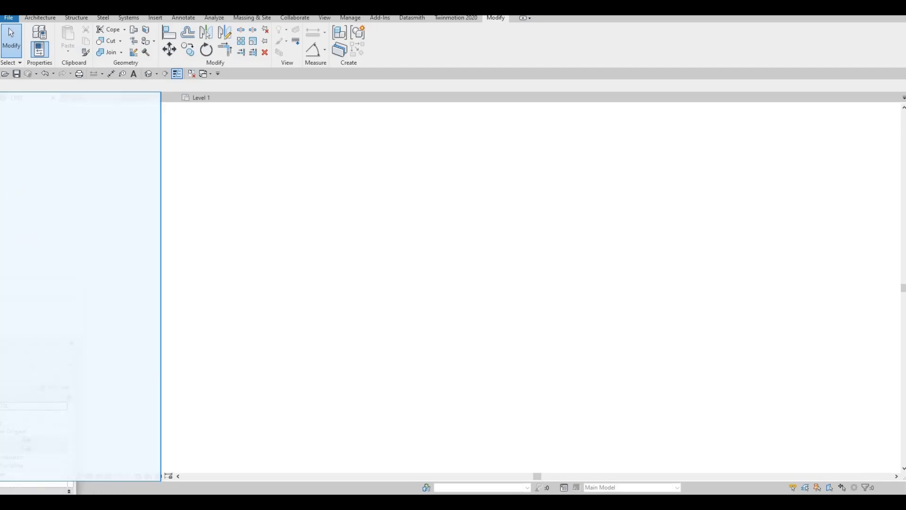
left_click_drag(29, 342, 29, 134)
left_click(66, 477)
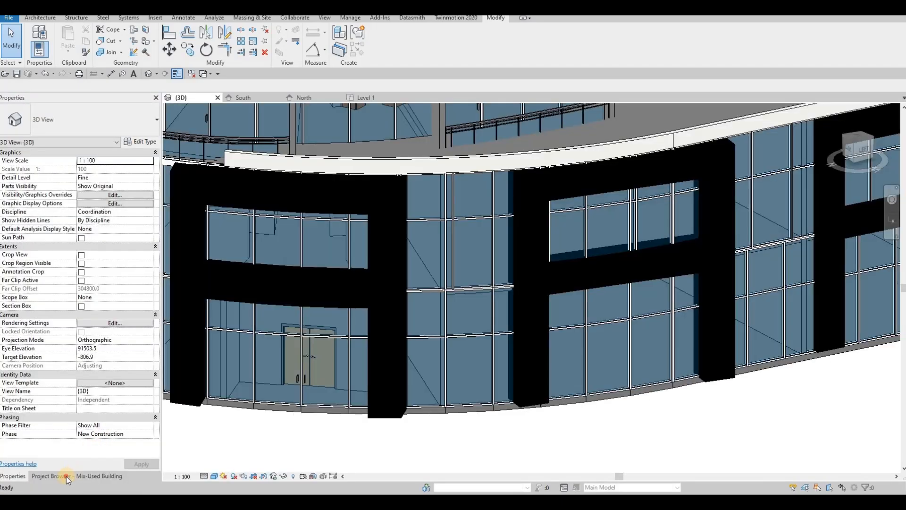
Separate the Project Browser from the tabbed area, stack the Properties palette above it, and narrow the palette area
left_click_drag(66, 477, 40, 90)
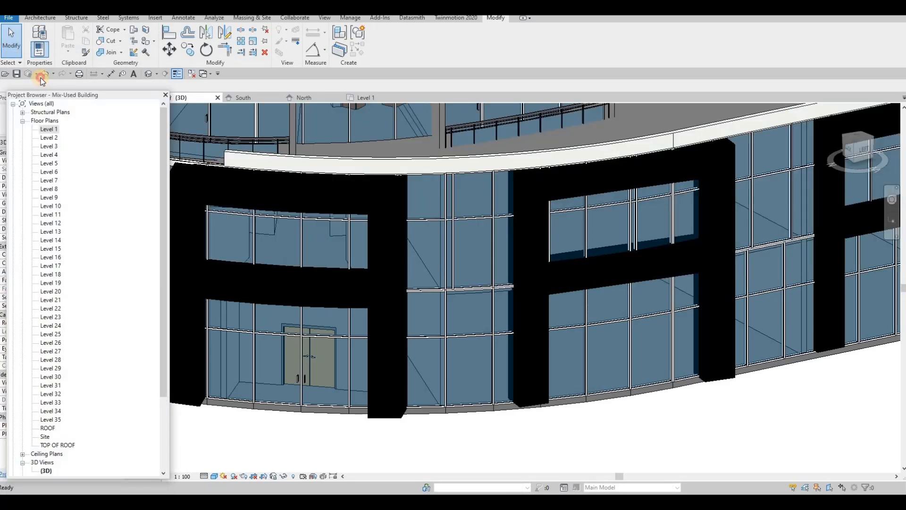
left_click_drag(24, 135, 20, 297)
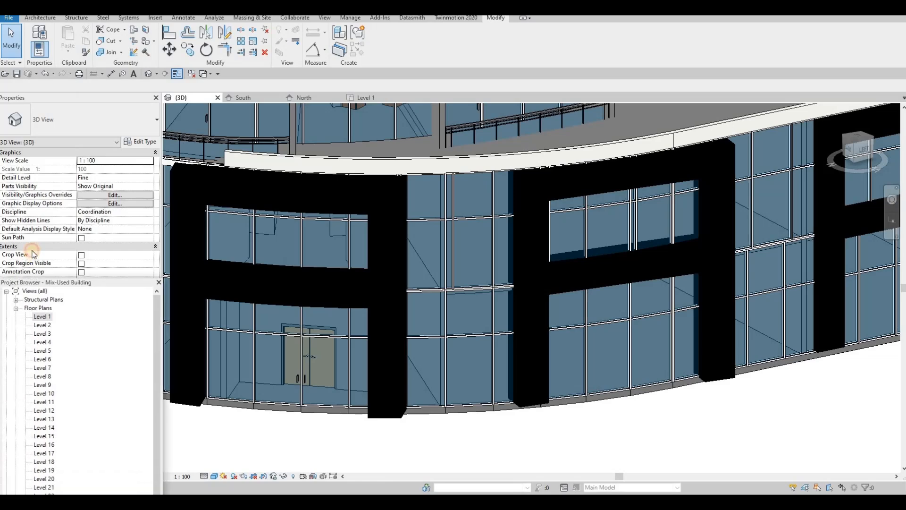
left_click_drag(41, 259, 22, 207)
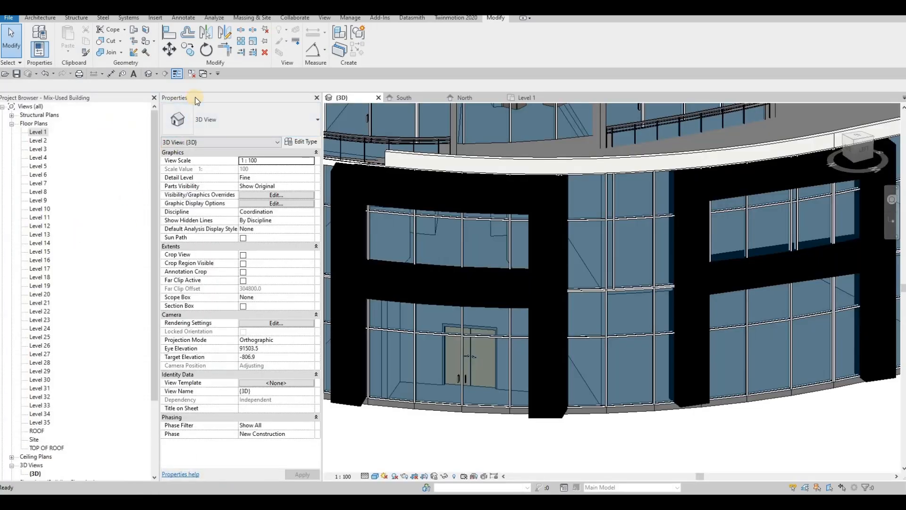
left_click_drag(106, 109, 122, 108)
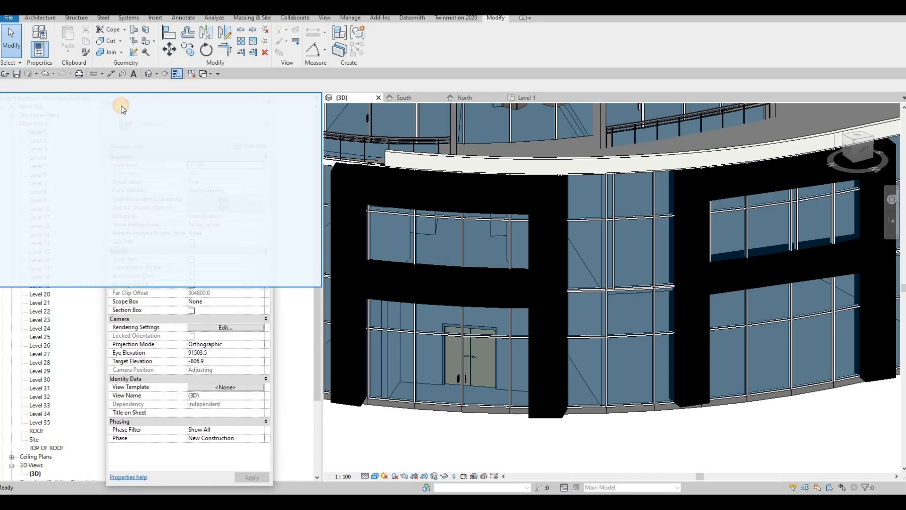
left_click_drag(161, 188, 162, 189)
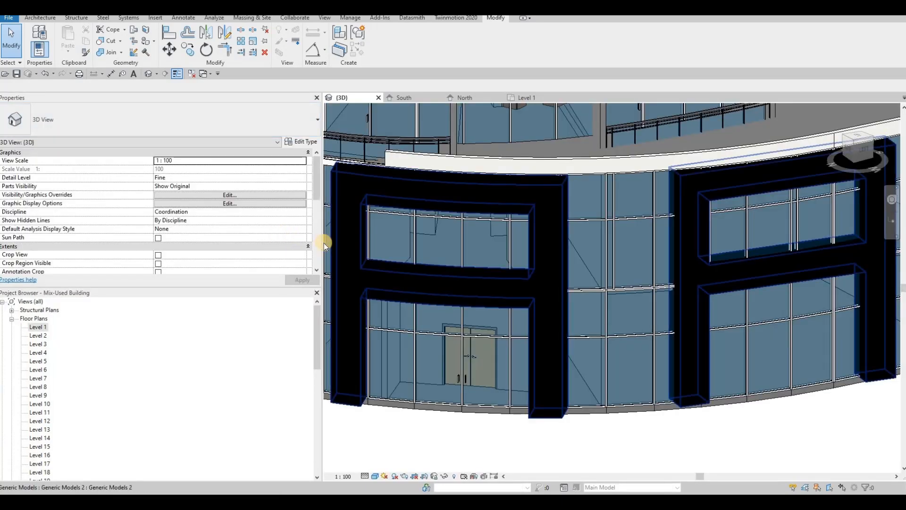
left_click_drag(187, 233, 187, 233)
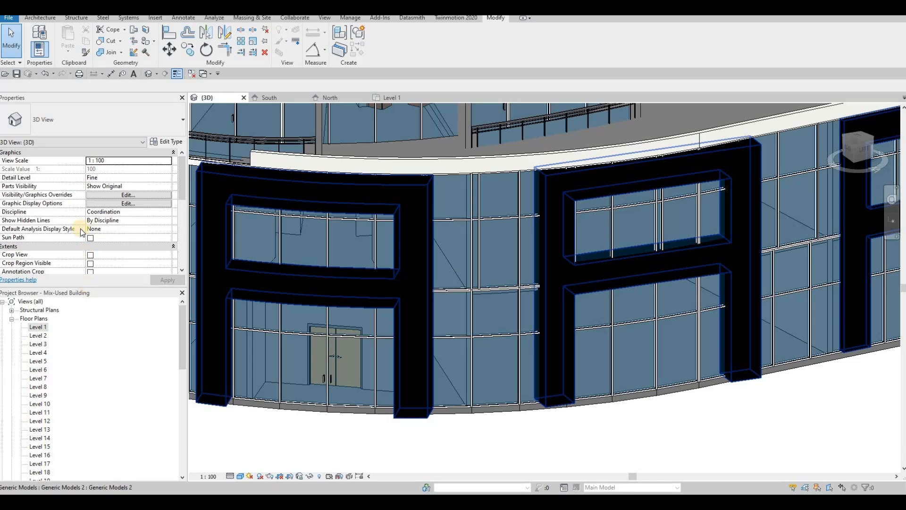
Move the Properties palette so that it docks below the Project Browser
scroll(75, 235, "down", 10)
scroll(85, 269, "up", 10)
left_click_drag(119, 131, 142, 173)
left_click_drag(299, 157, 119, 105)
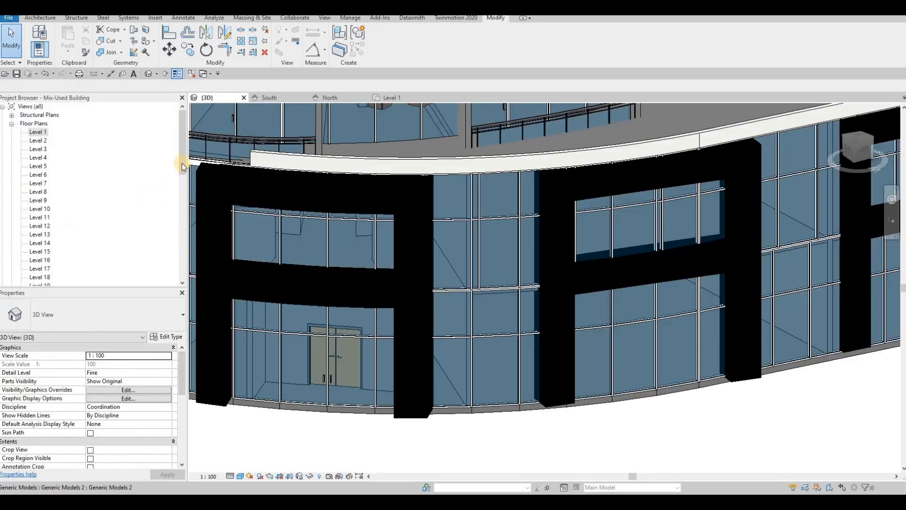
Select the Level 1 floor plan, make the Properties palette taller, and look through the plan's view properties
left_click(185, 152)
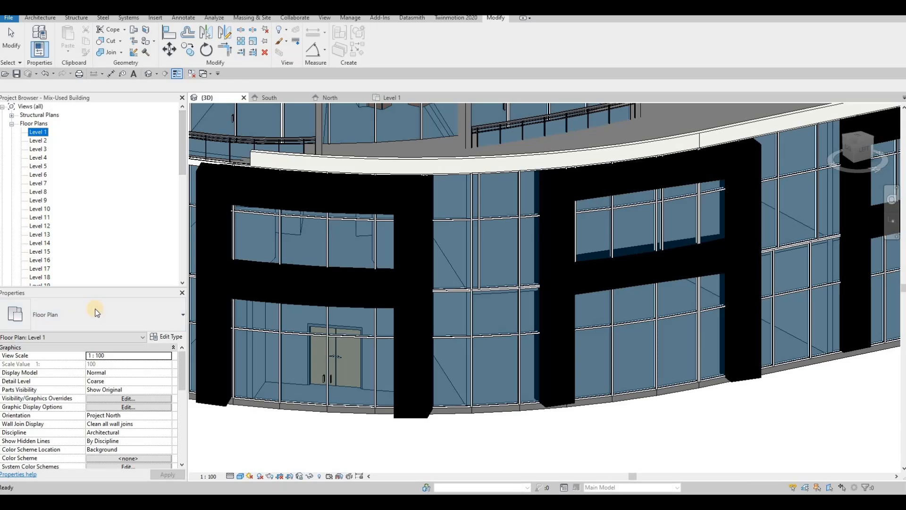
left_click_drag(103, 288, 103, 232)
scroll(103, 292, "down", 5)
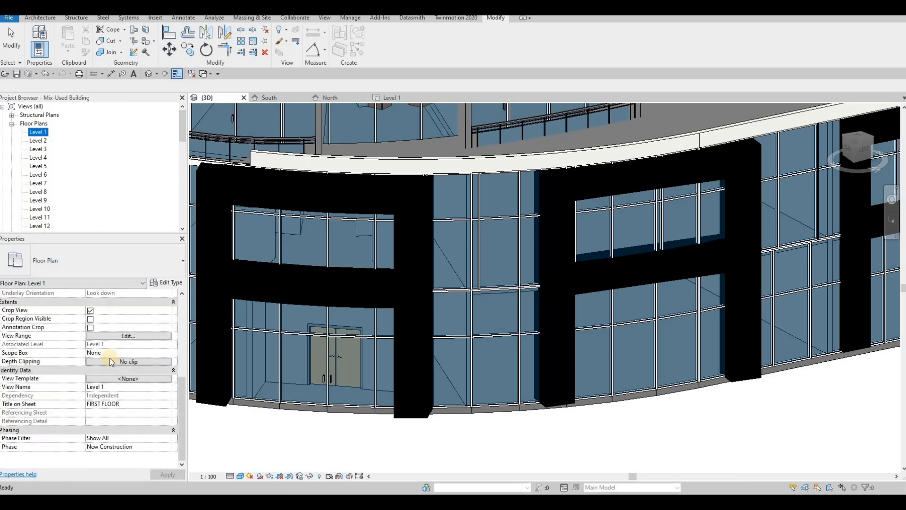
scroll(84, 305, "up", 5)
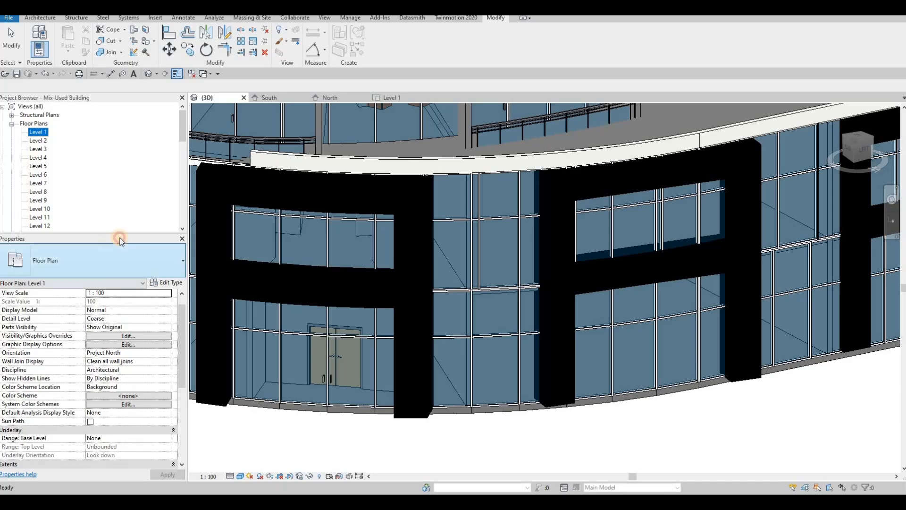
Undock the Properties palette, narrow the Project Browser, and dock Properties above it
left_click_drag(120, 241, 125, 154)
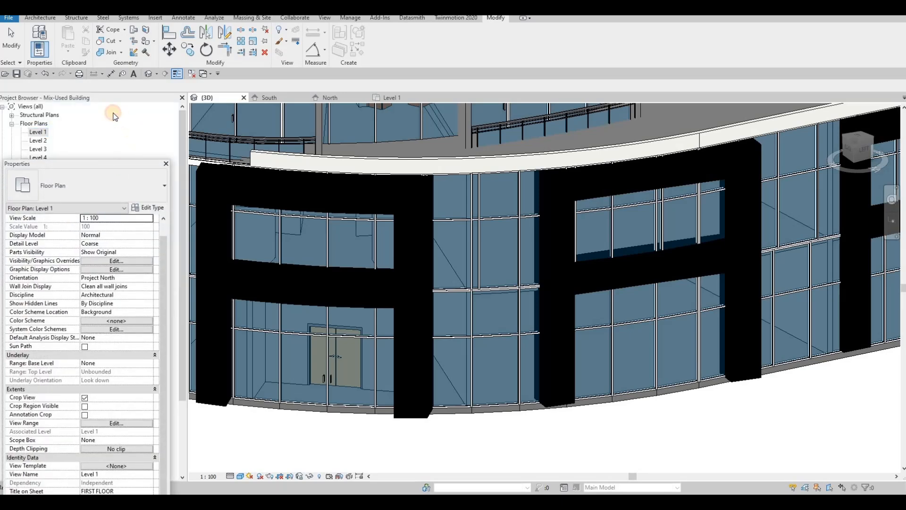
left_click_drag(114, 116, 11, 226)
left_click_drag(4, 220, 335, 165)
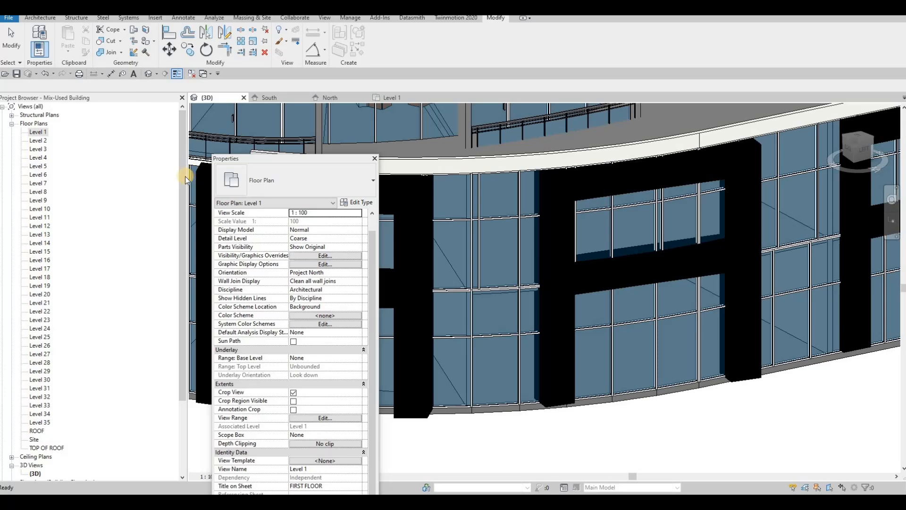
left_click_drag(187, 176, 174, 173)
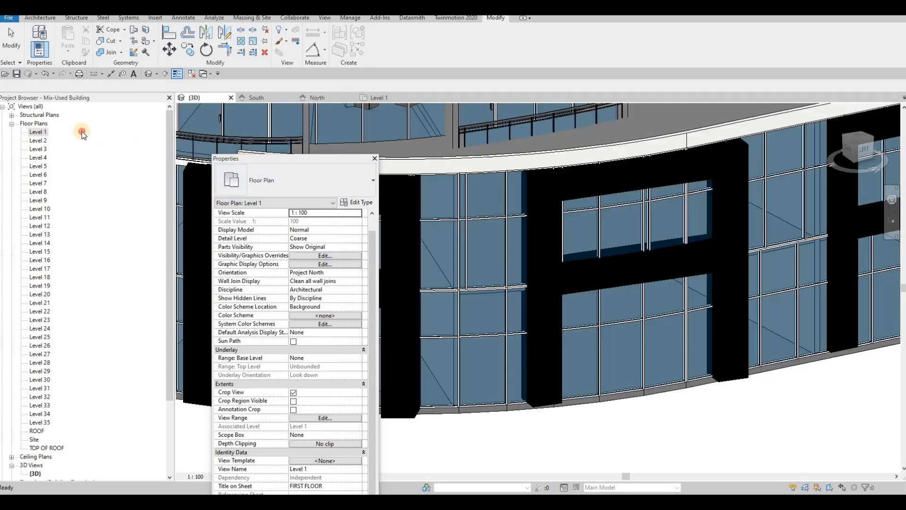
left_click_drag(81, 132, 56, 105)
Change the ground-floor glazed panel one bay in from the rehosted frame's left leg to M_Door-Curtain-Wall-Single-Glass
key("Tab")
key("Tab")
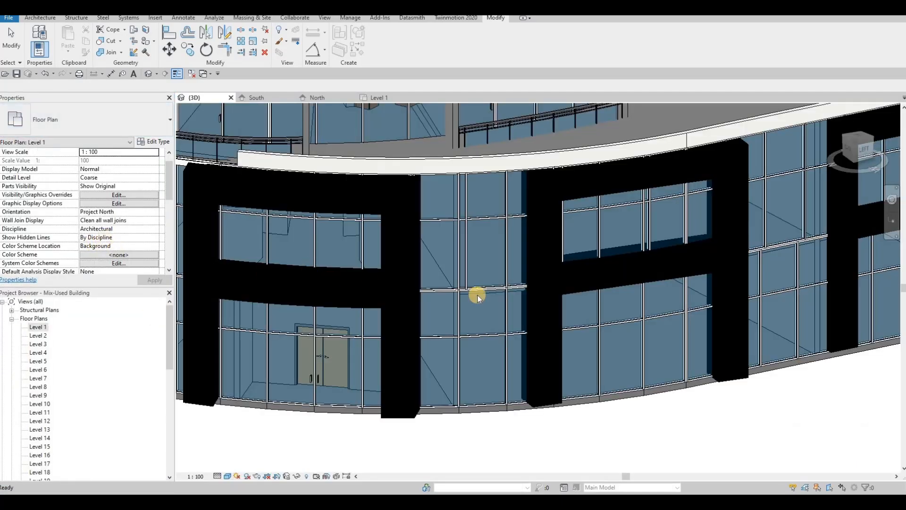
key("Escape")
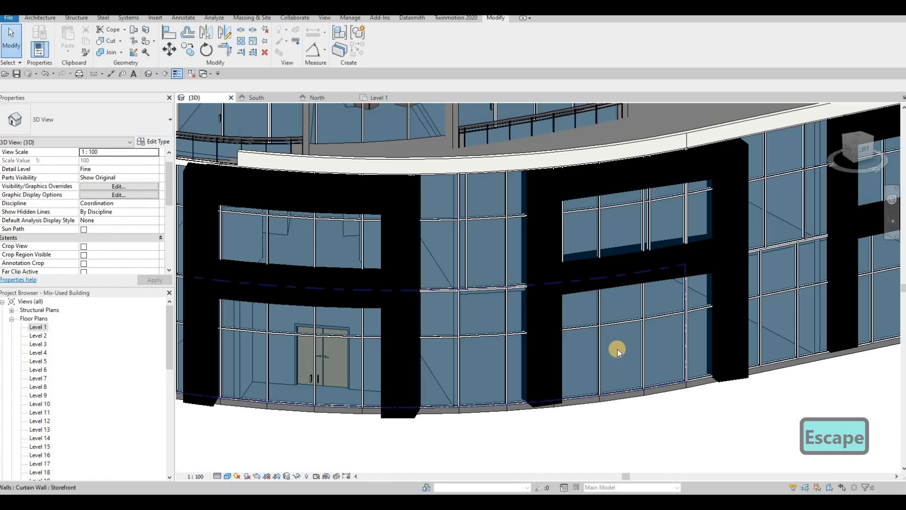
key("Tab")
key("Tab")
left_click(595, 344)
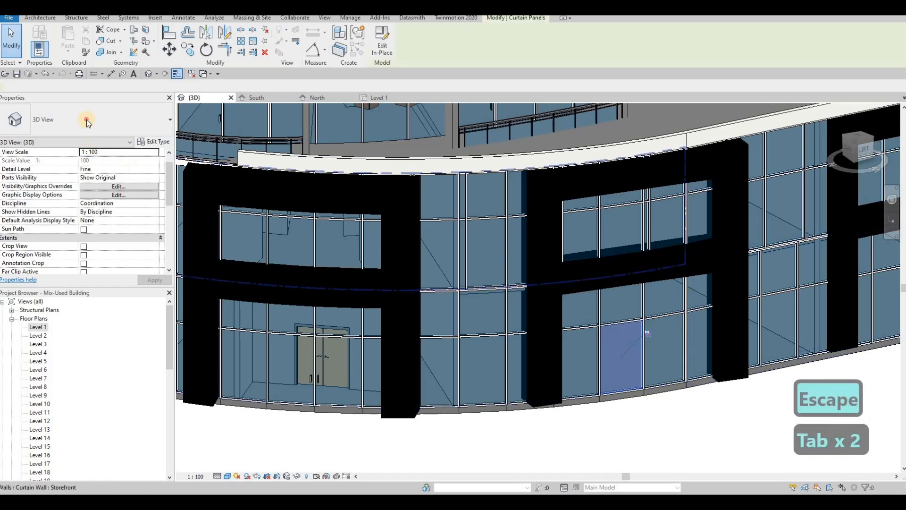
left_click(85, 122)
left_click(78, 213)
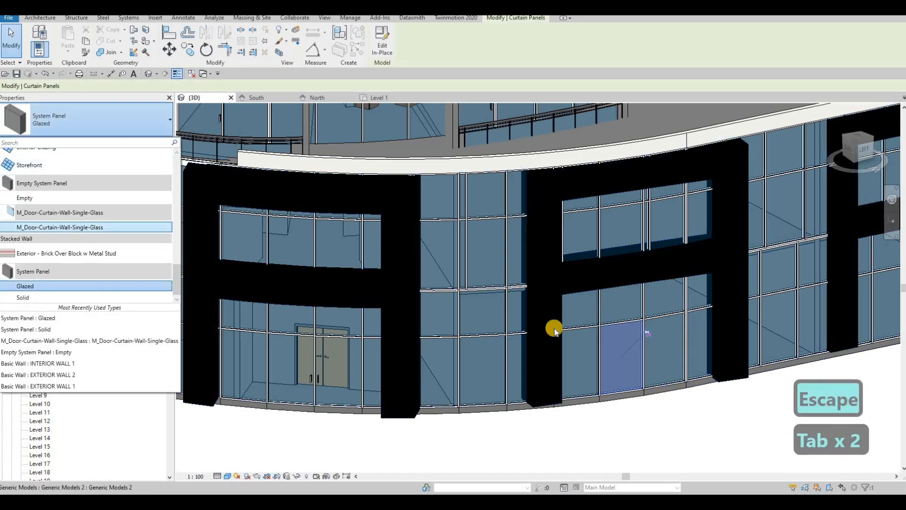
Unpin the glazed panel just right of the new door and change it to M_Door-Curtain-Wall-Single-Glass
key("Tab")
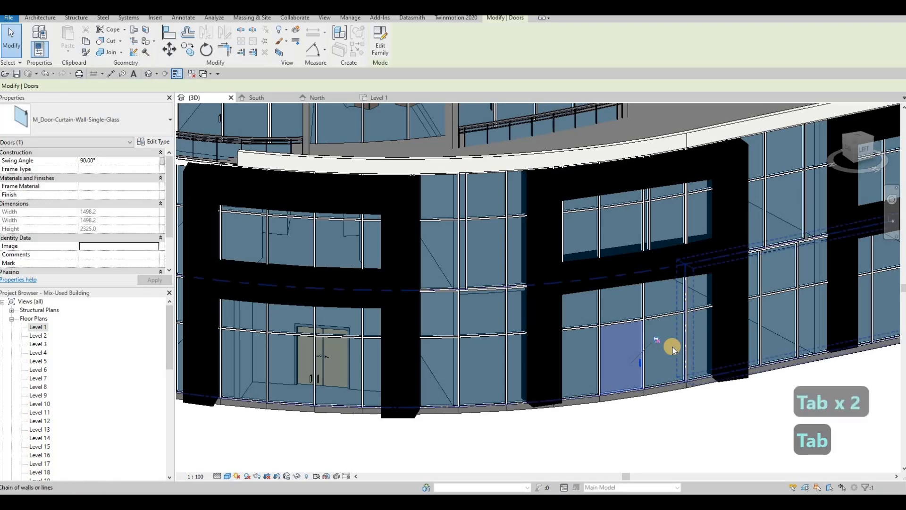
left_click(667, 347)
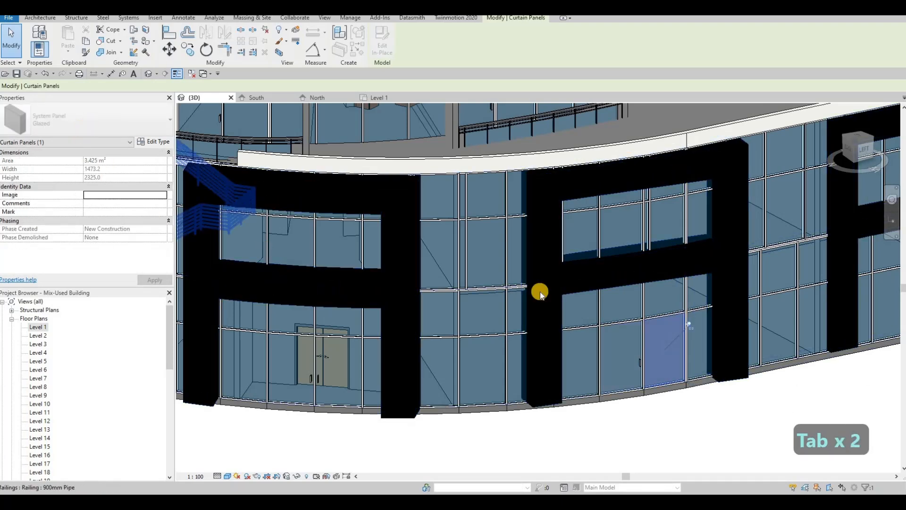
left_click(689, 325)
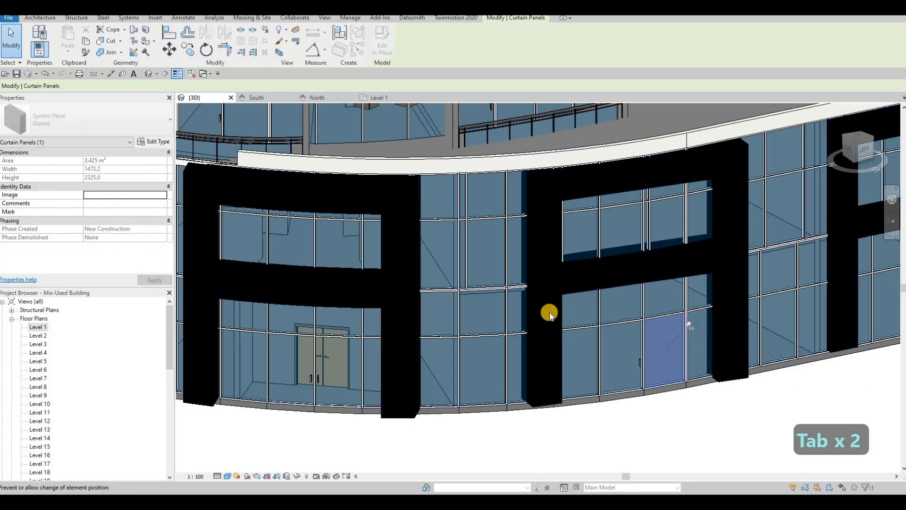
left_click(119, 124)
left_click(148, 226)
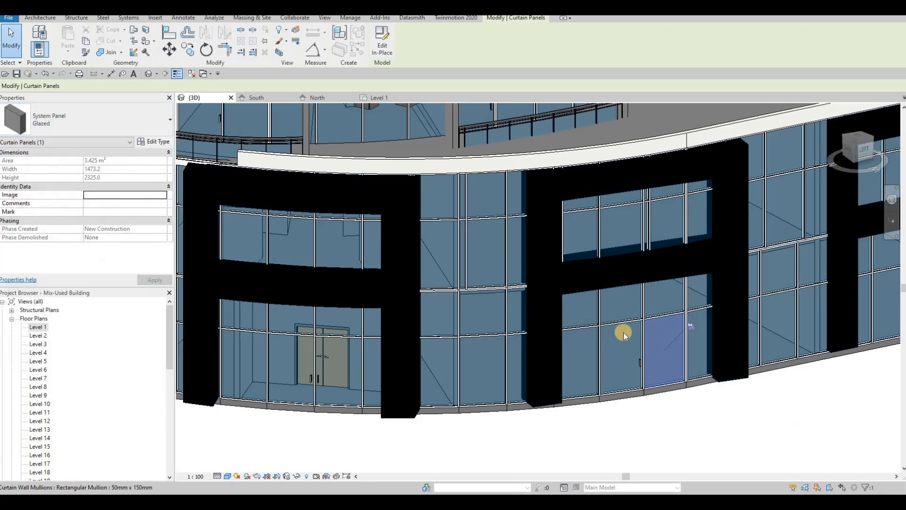
key("Escape")
key("Escape")
key("Escape")
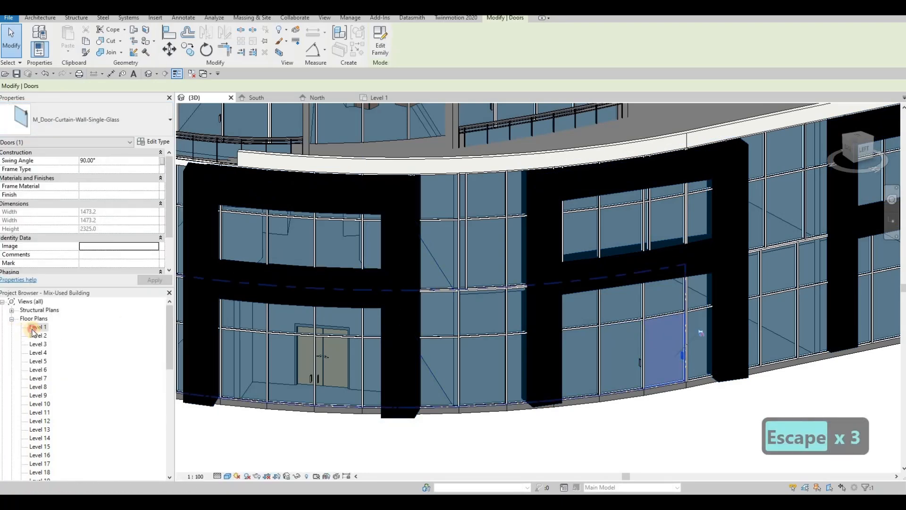
In the Level 1 floor plan, flip the hand of the new door nearest grid 3 so both leaves open as a pair
double_click(32, 331)
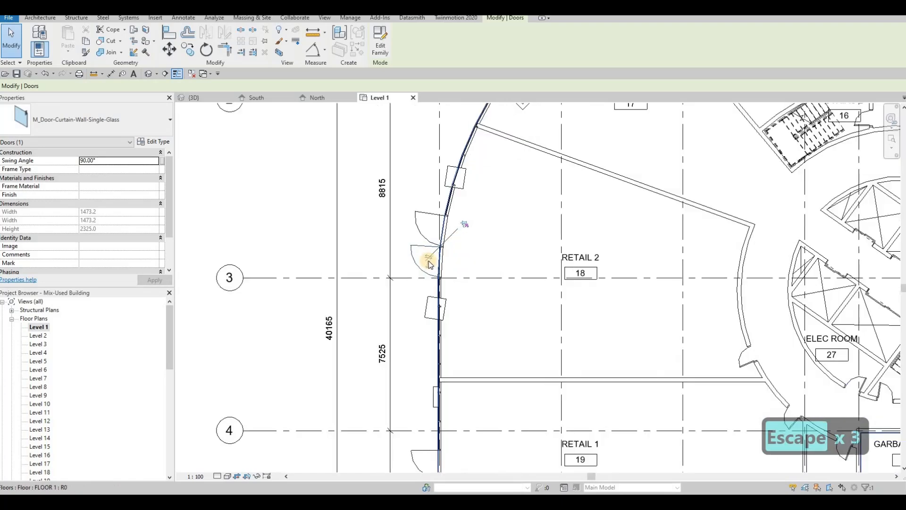
key("Escape")
key("Escape")
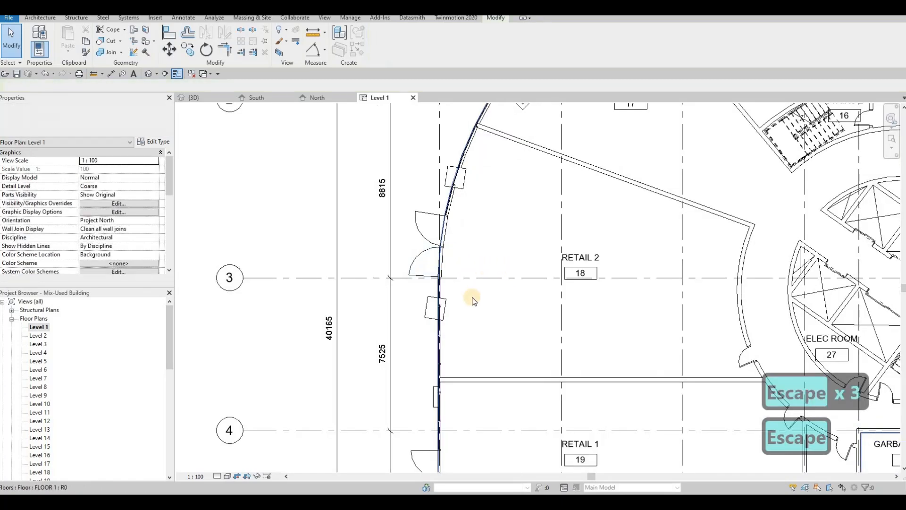
Open the generic model of the storefront frames along the curved wall for in-place editing
middle_click_drag(440, 310, 474, 304)
scroll(474, 304, "down", 1)
left_click(491, 226)
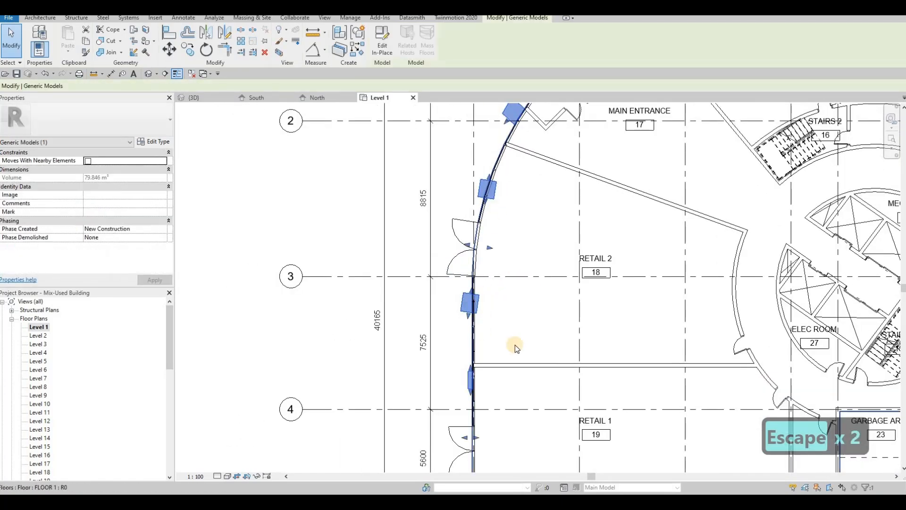
left_click(381, 51)
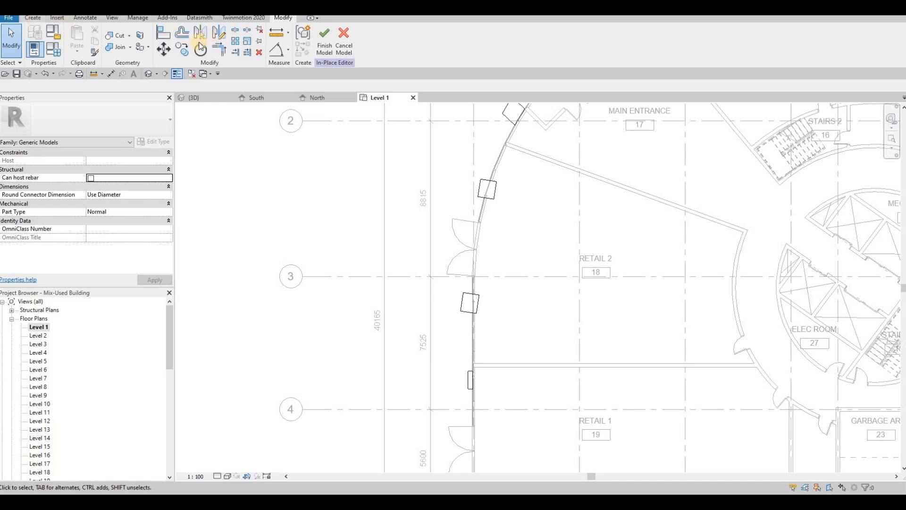
Start a void extrusion and sketch an arc about 1500 mm long along the curved wall's inner face, across the frame leg between grids 2 and 3
left_click(182, 50)
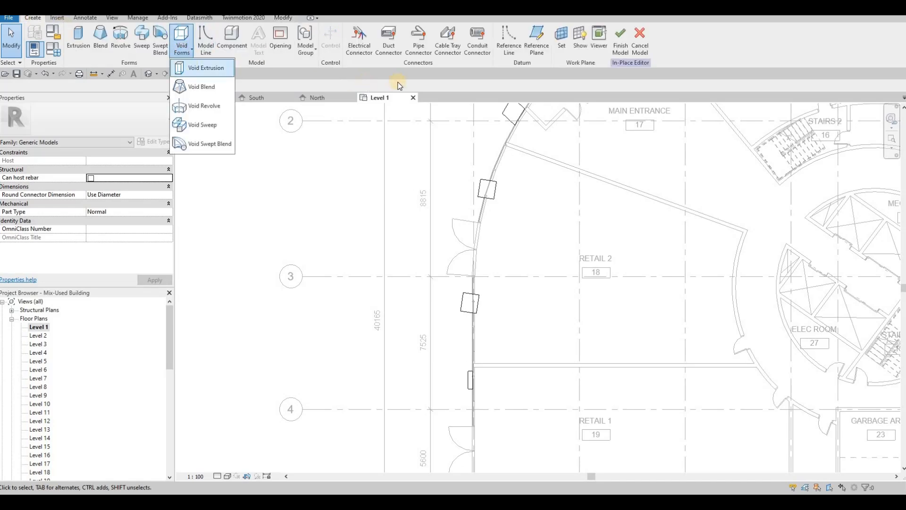
left_click(194, 67)
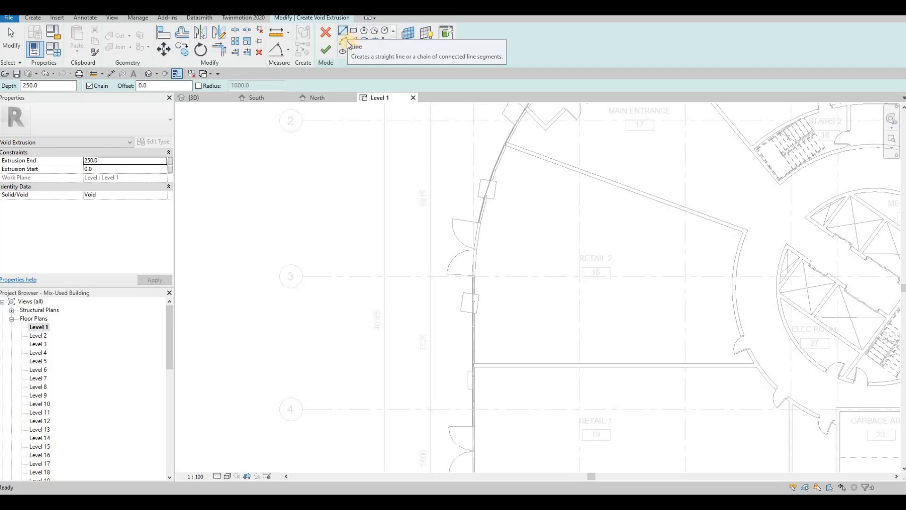
left_click(346, 41)
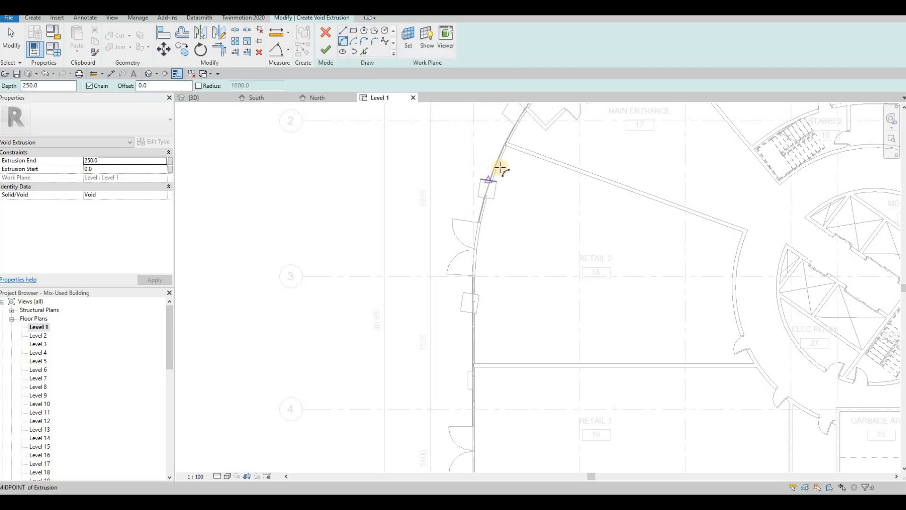
scroll(500, 169, "up", 4)
left_click(480, 244)
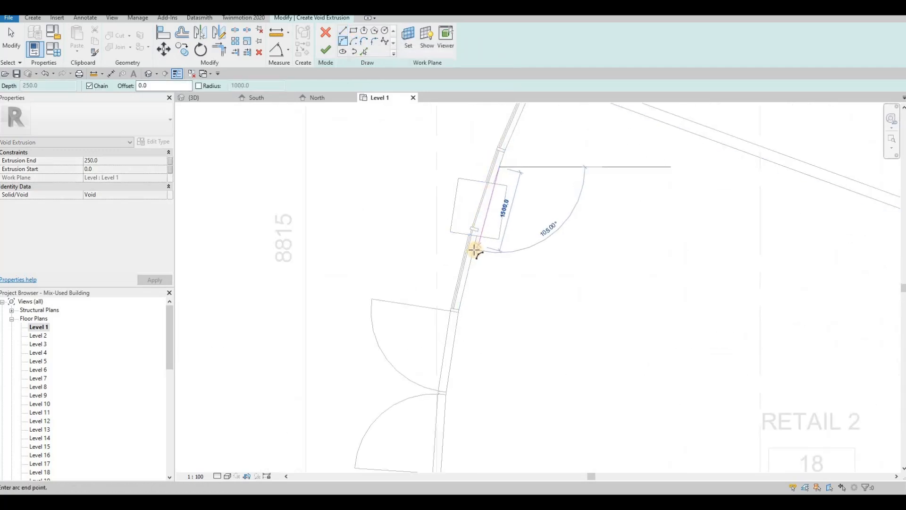
left_click(481, 218)
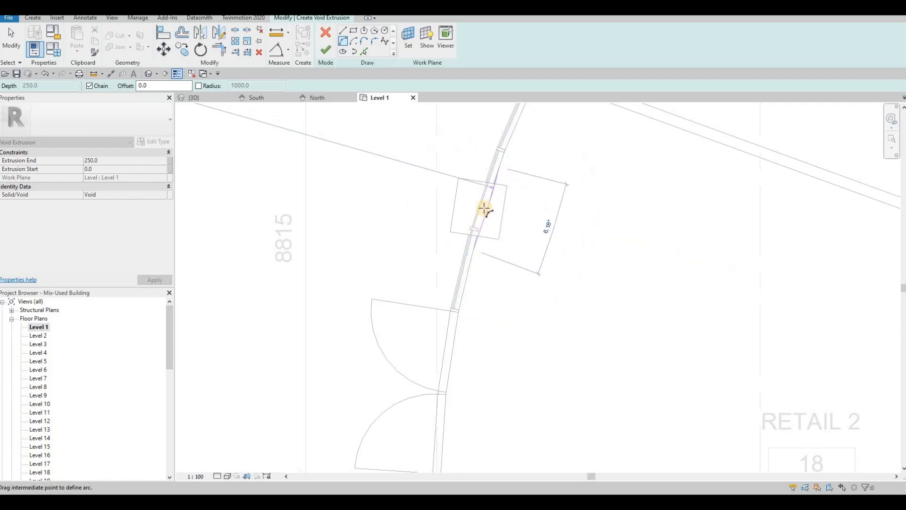
scroll(485, 210, "up", 1)
left_click(493, 200)
scroll(491, 201, "down", 2)
key("Escape")
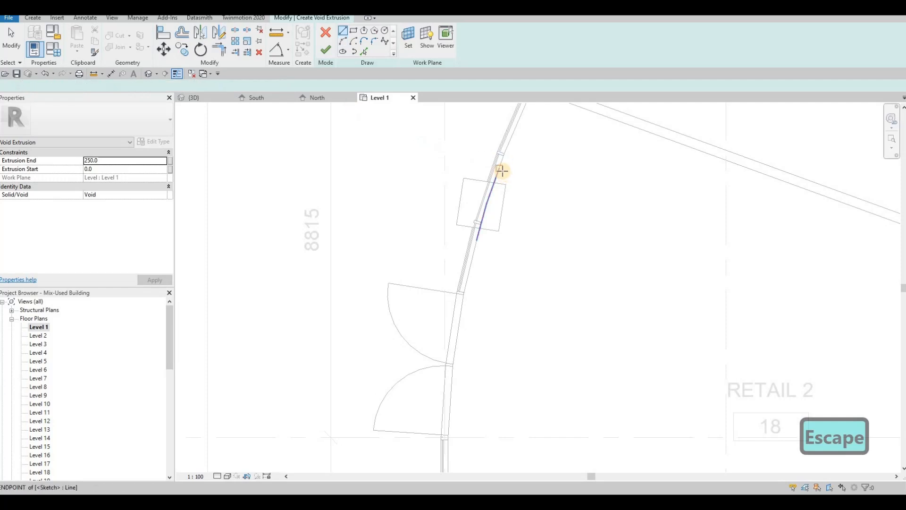
Close the void profile with three straight lines around the inner part of that leg, the first about 1100 mm long at 30°
left_click(499, 168)
left_click(544, 194)
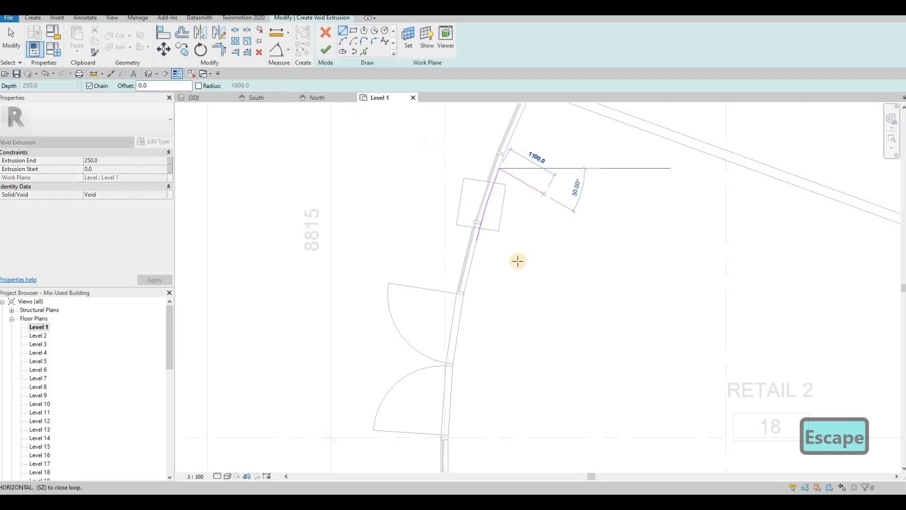
left_click(519, 260)
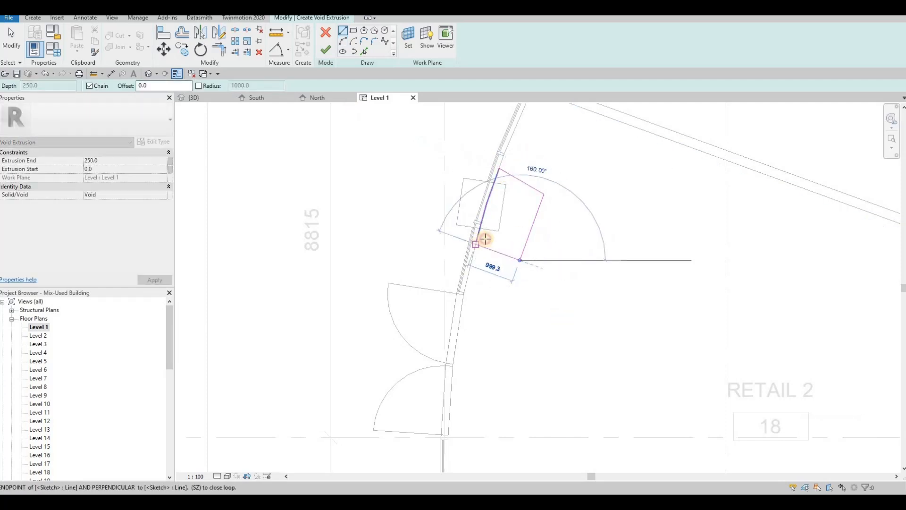
left_click(479, 240)
key("Escape")
Sketch a straight vertical line along the curtain wall's inner face, extending past both sides of the frame leg just below grid 3
middle_click_drag(493, 207, 493, 148)
scroll(494, 149, "down", 1)
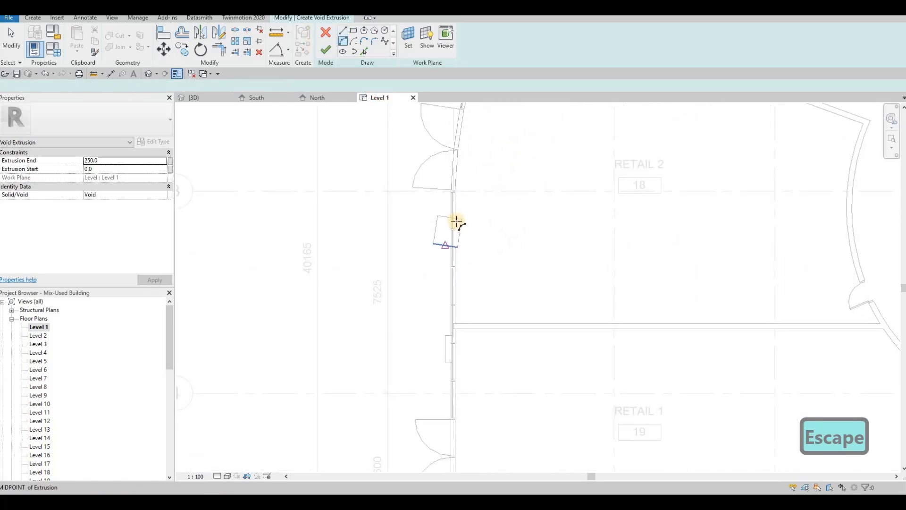
scroll(442, 214, "up", 3)
key("Escape")
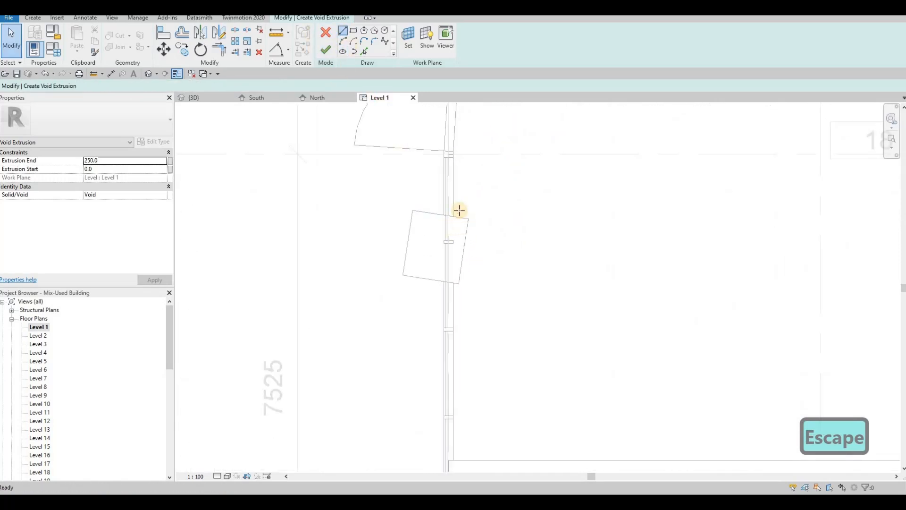
key("l")
key("i")
left_click(457, 207)
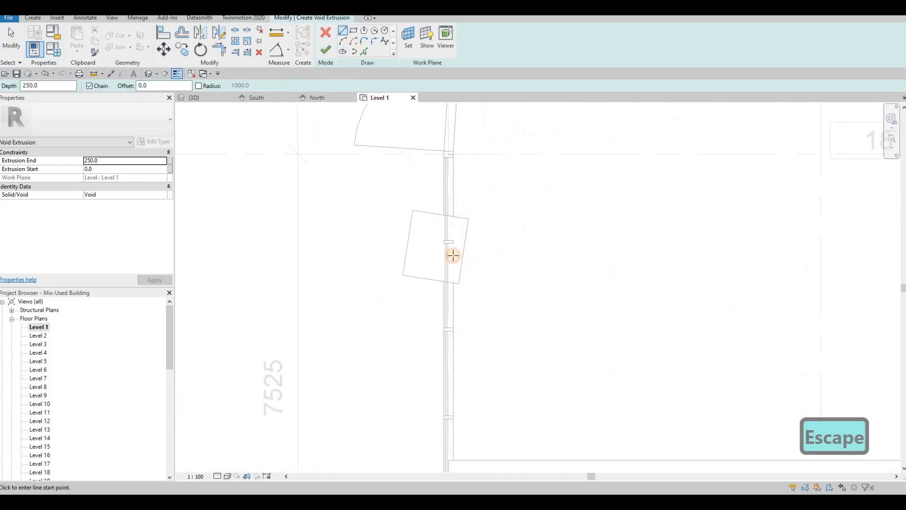
left_click(453, 308)
key("Escape")
Close the second void loop with three lines around the leg's inner part and finish the void extrusion sketch
left_click(342, 31)
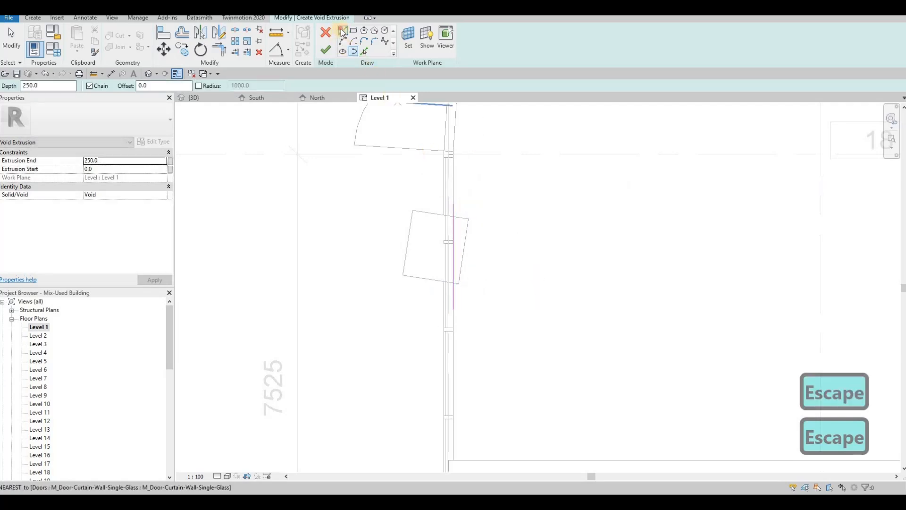
left_click(456, 204)
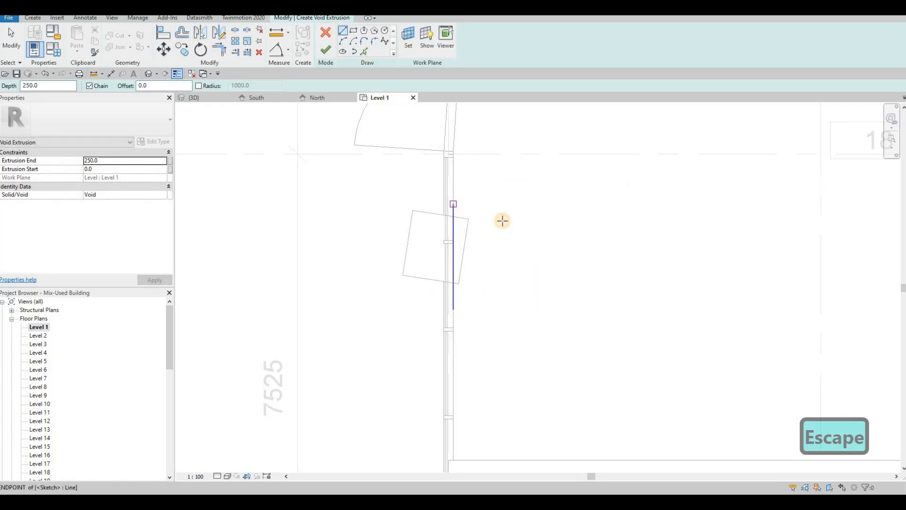
left_click(502, 216)
left_click(502, 309)
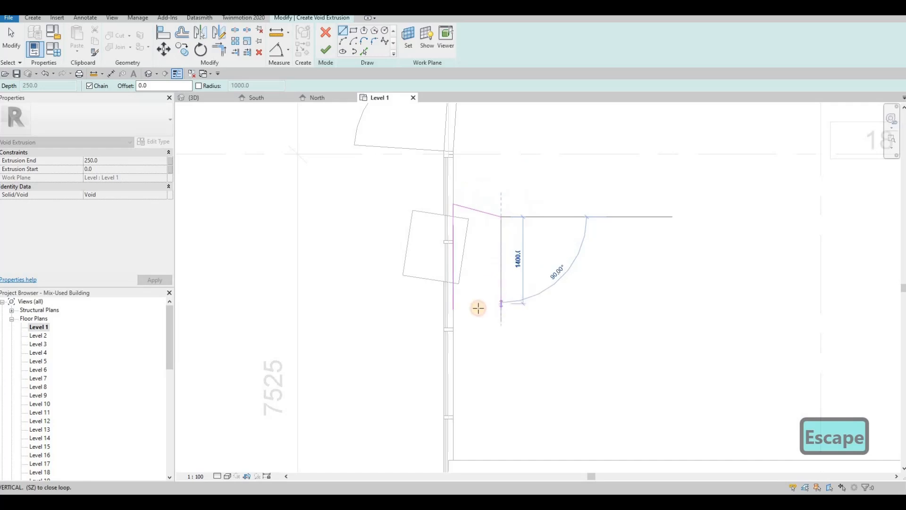
left_click(453, 309)
key("Escape")
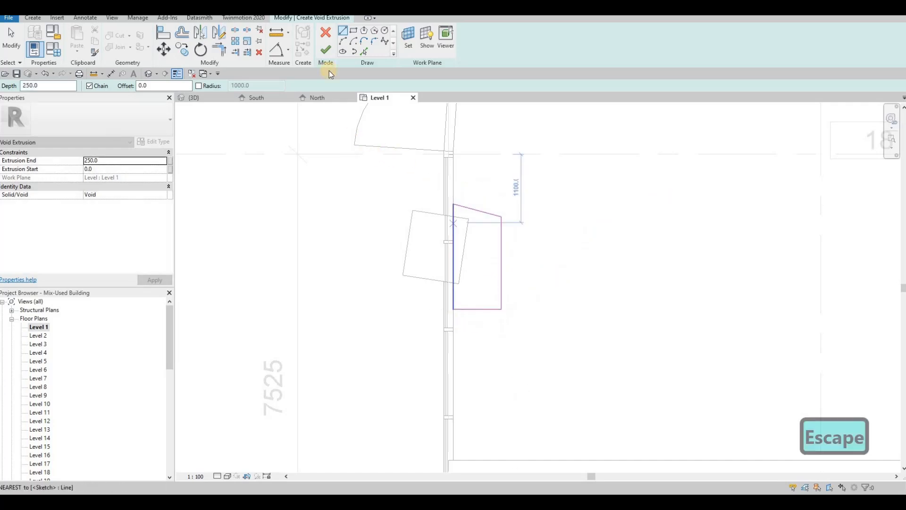
left_click(326, 49)
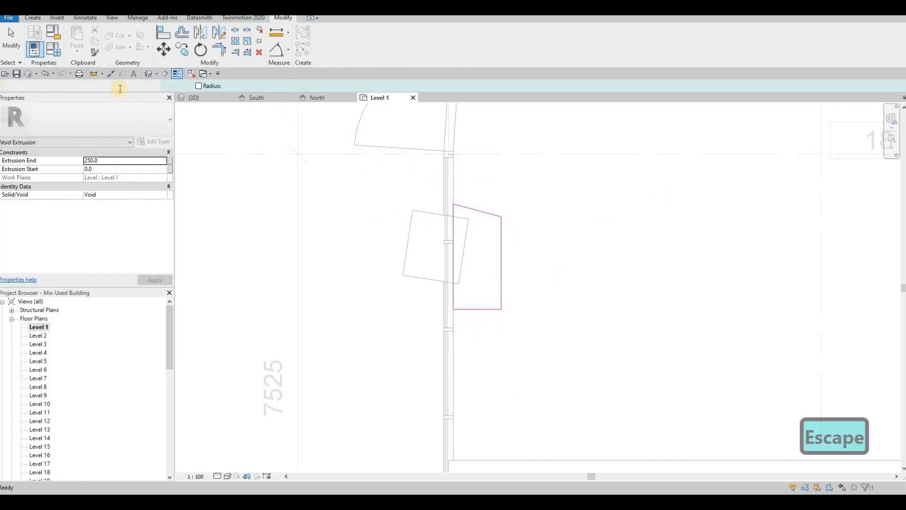
In the 3D view, stretch the void over the full frame height, with extrusion start at -810 and end at 7800
left_click(194, 97)
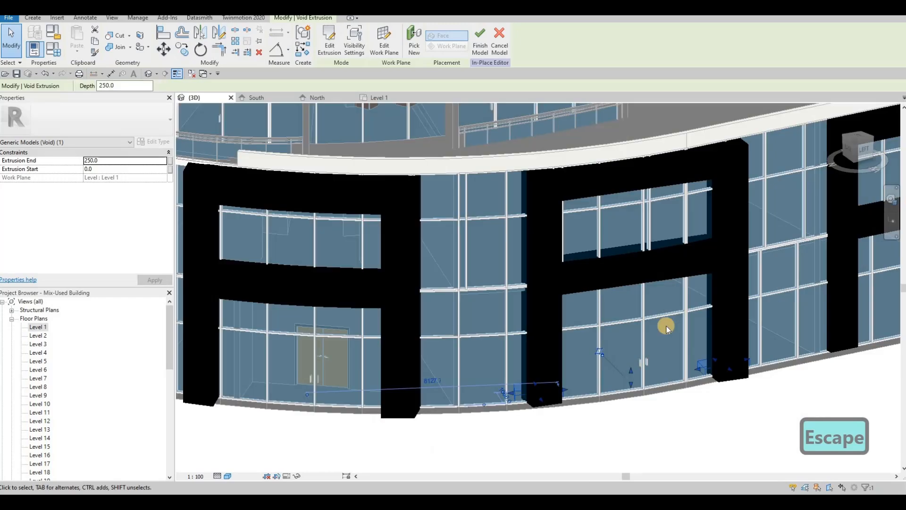
mouse_move(632, 383)
left_mouse_down()
mouse_move(636, 399)
mouse_move(633, 372)
left_mouse_up()
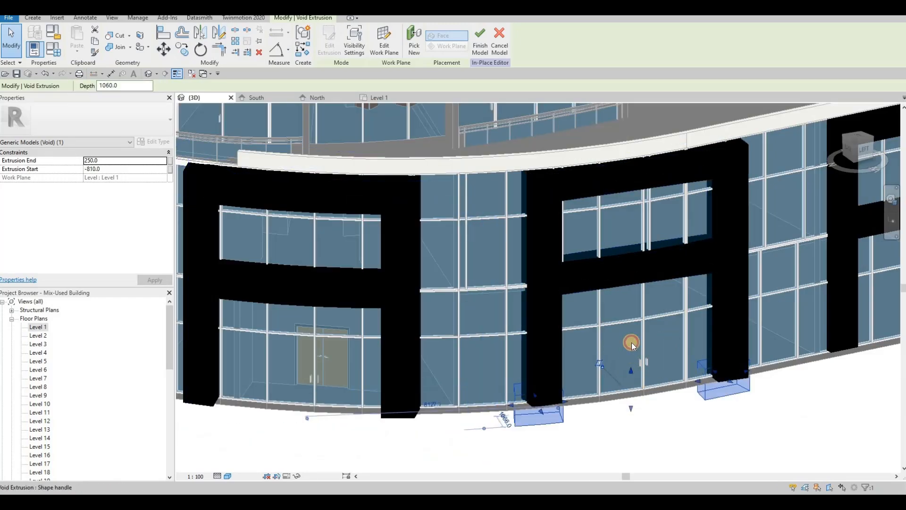
left_click_drag(632, 242, 629, 147)
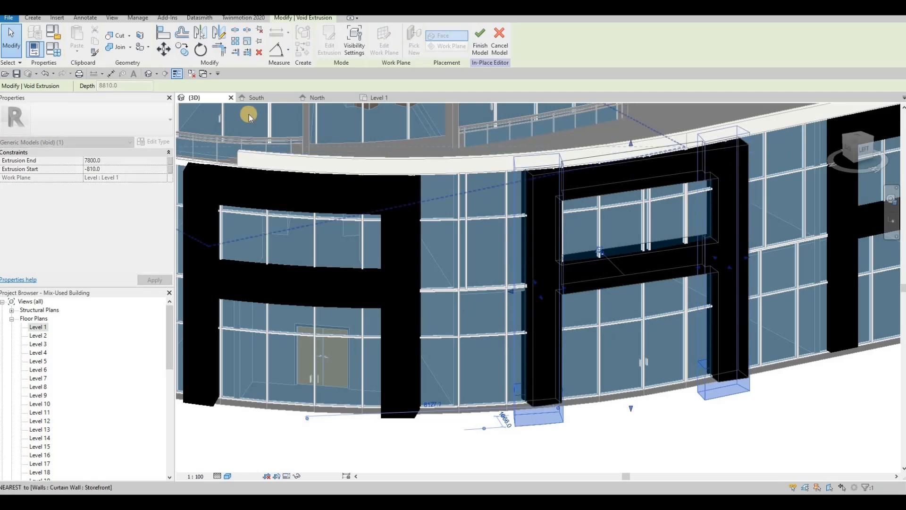
Cut the black storefront frame with the void extrusion and finish the in-place model
left_click(117, 36)
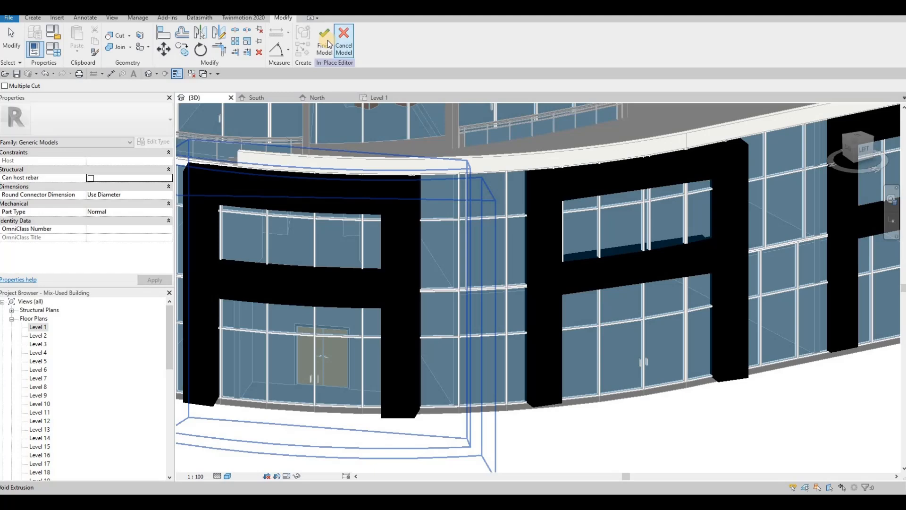
left_click(336, 51)
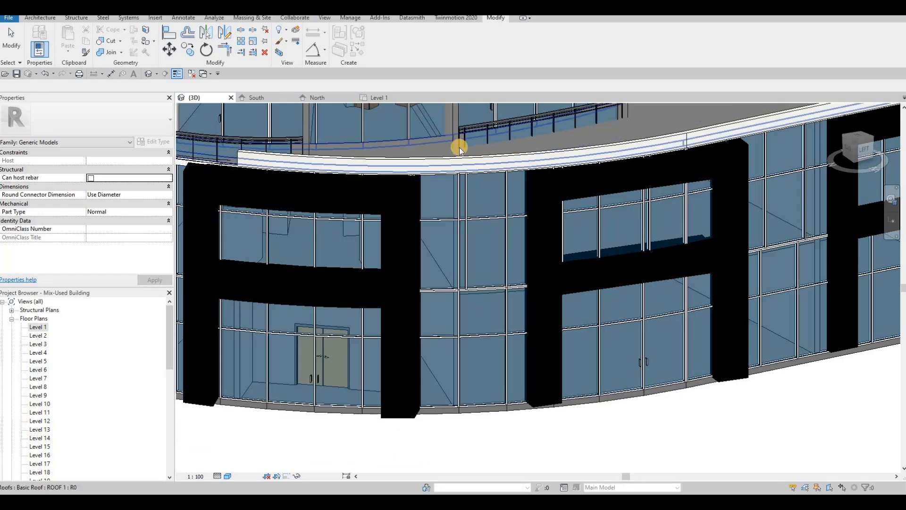
scroll(453, 170, "down", 3)
middle_click_drag(497, 172, 594, 152, "shift")
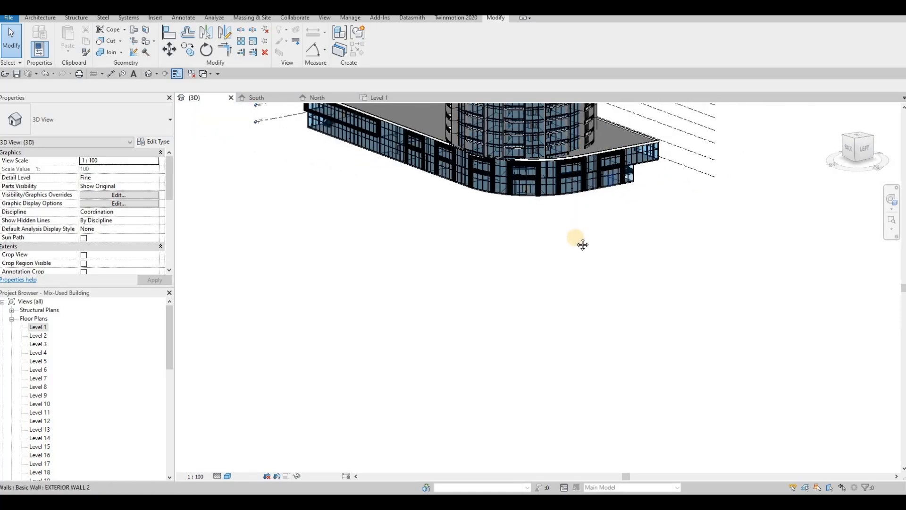
mouse_move(583, 245)
middle_mouse_down("shift")
mouse_move(573, 186)
mouse_move(575, 256)
mouse_move(573, 239)
mouse_move(593, 238)
middle_mouse_up("shift")
key("F1")
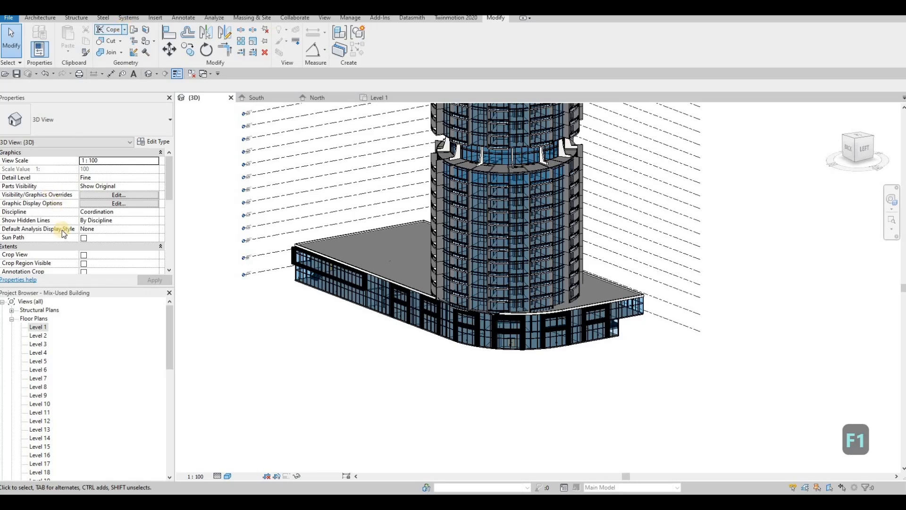
In the Level 1 floor plan, start a new floor and duplicate its type as FLOOR 7
left_click(42, 328)
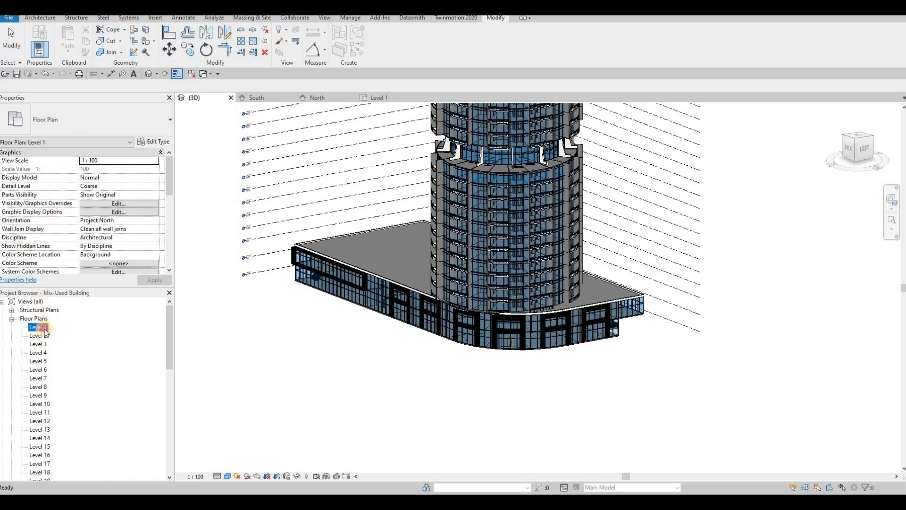
scroll(329, 231, "down", 6)
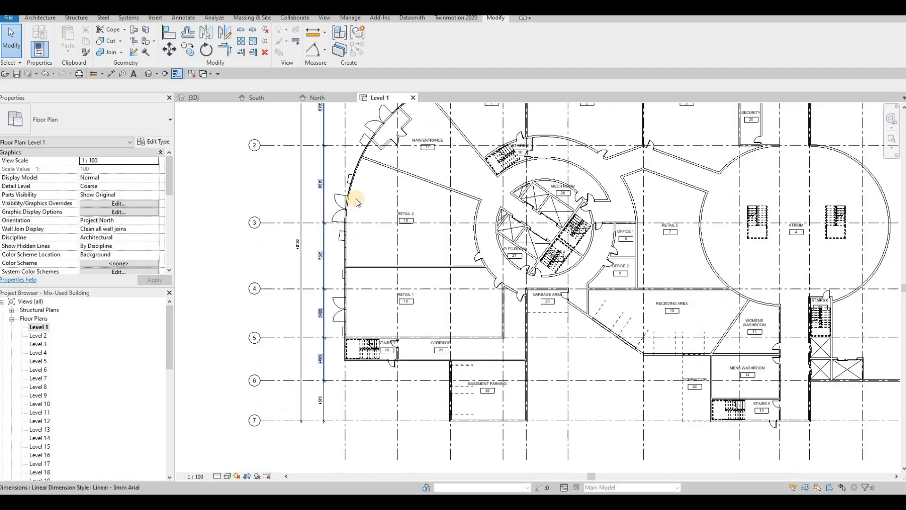
scroll(378, 210, "down", 1)
middle_click_drag(378, 210, 421, 259)
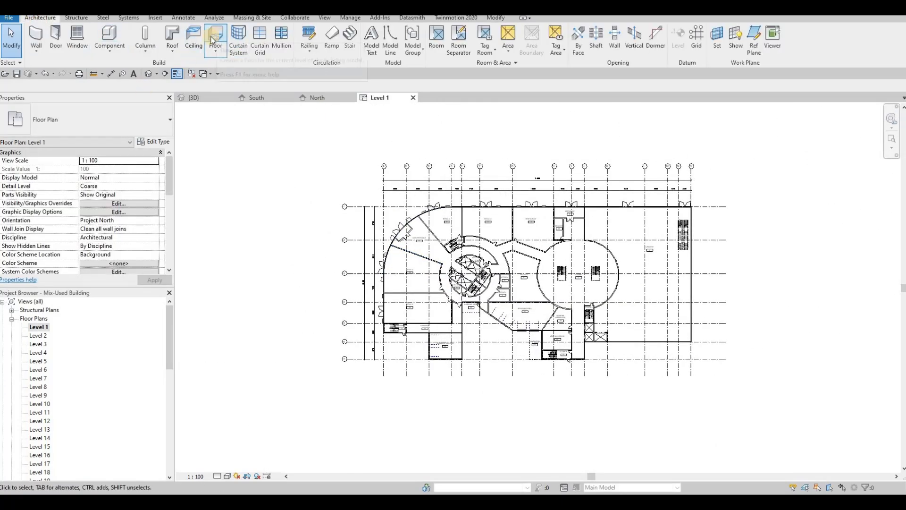
left_click(211, 39)
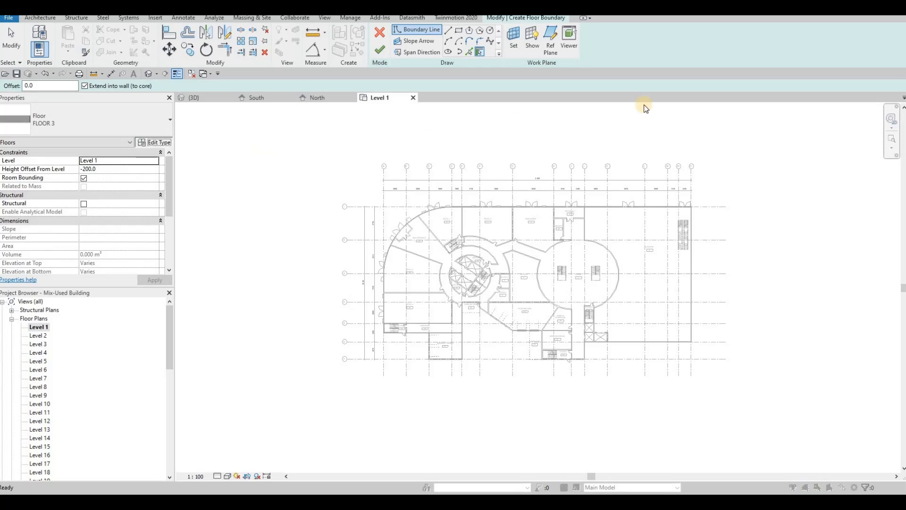
left_click(829, 59)
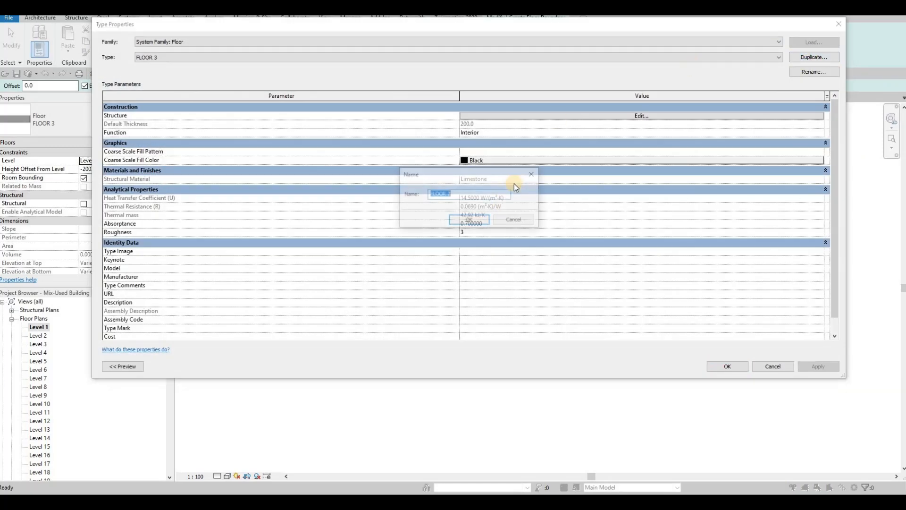
key("Return")
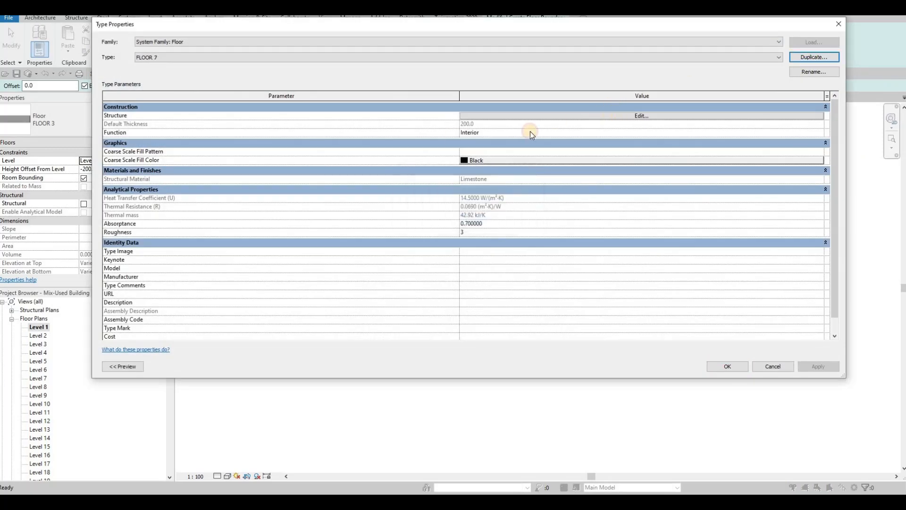
Assign Concrete, C20/25 from the AEC concrete materials to the structure layer of FLOOR 7 and accept the type changes
left_click(488, 116)
left_click(334, 115)
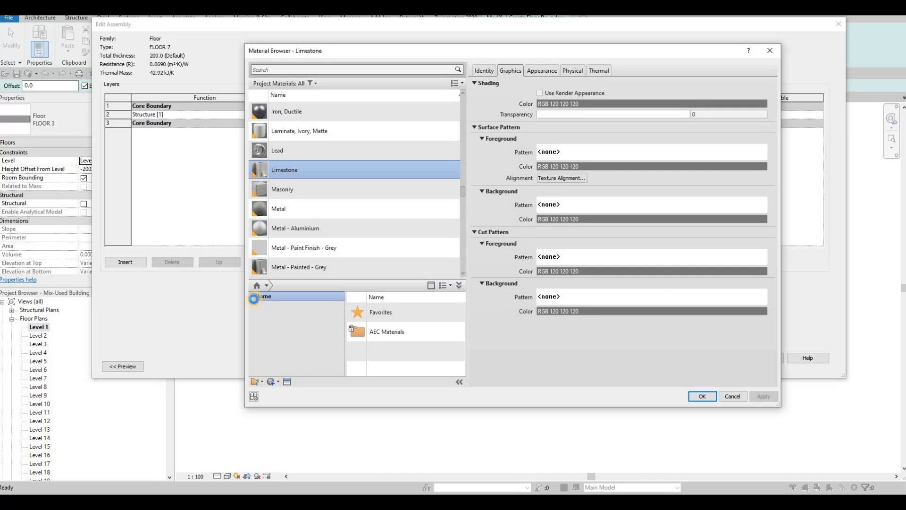
left_click(255, 311)
left_click(281, 341)
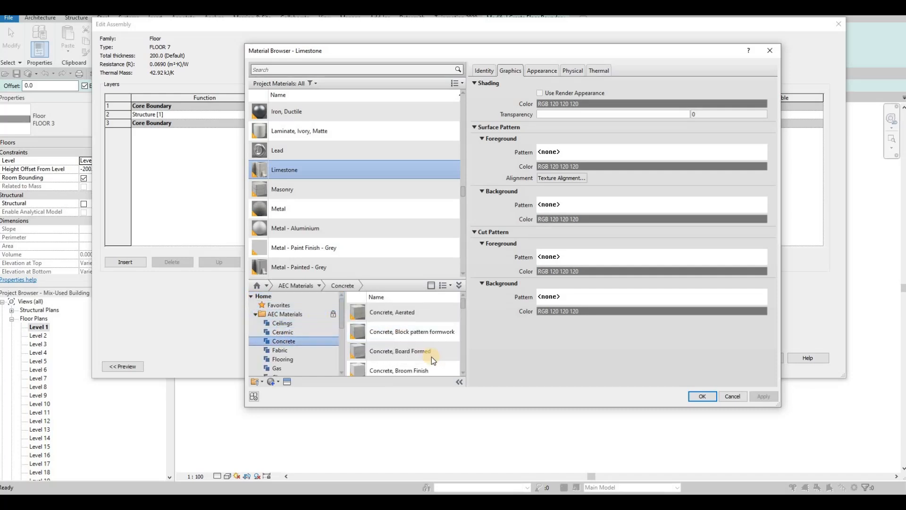
scroll(431, 356, "down", 2)
left_click(444, 355)
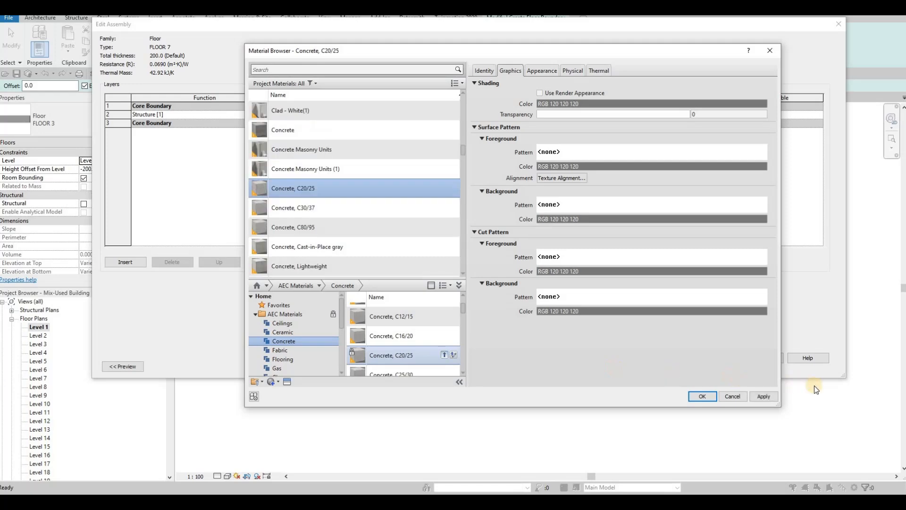
left_click(764, 396)
left_click(701, 395)
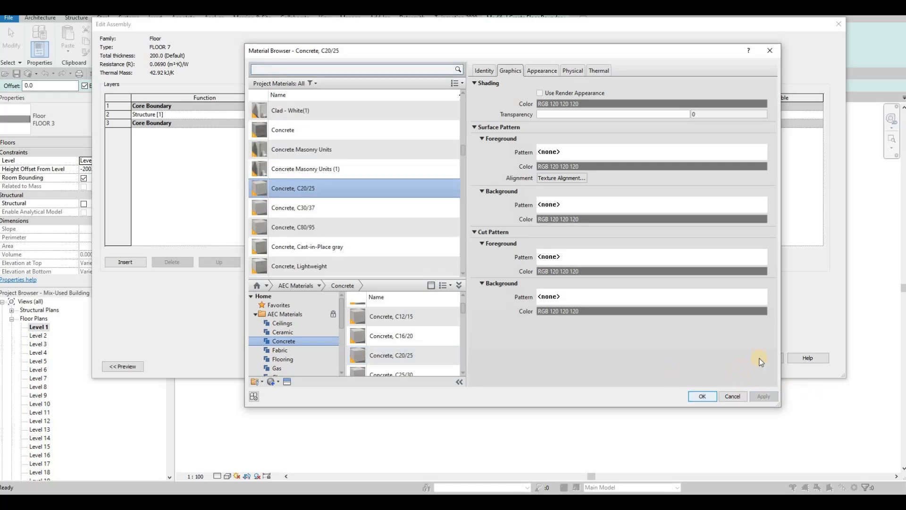
left_click(717, 358)
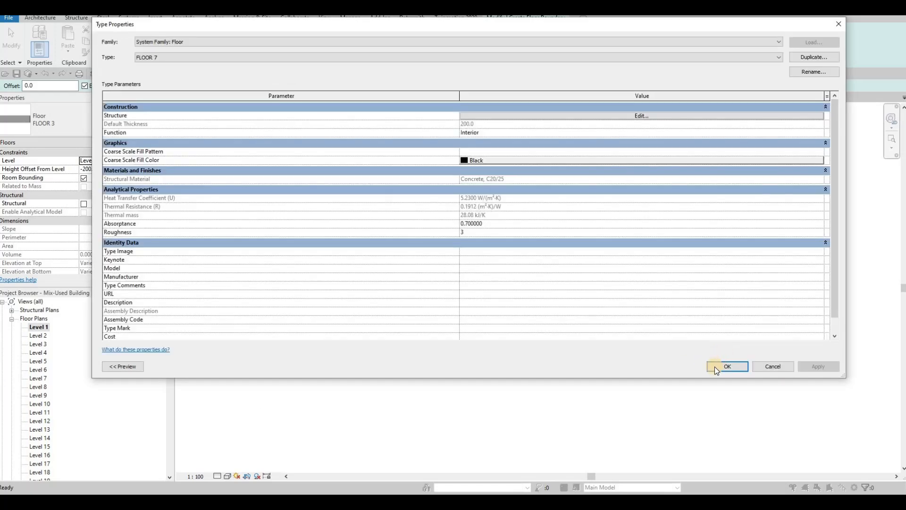
left_click(714, 367)
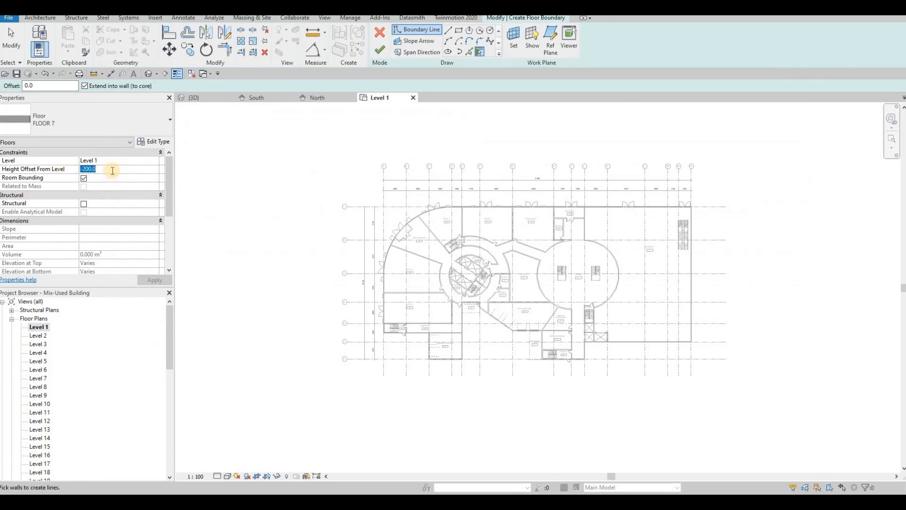
Set the new floor's height offset from Level 1 to 0
type("0")
key("Return")
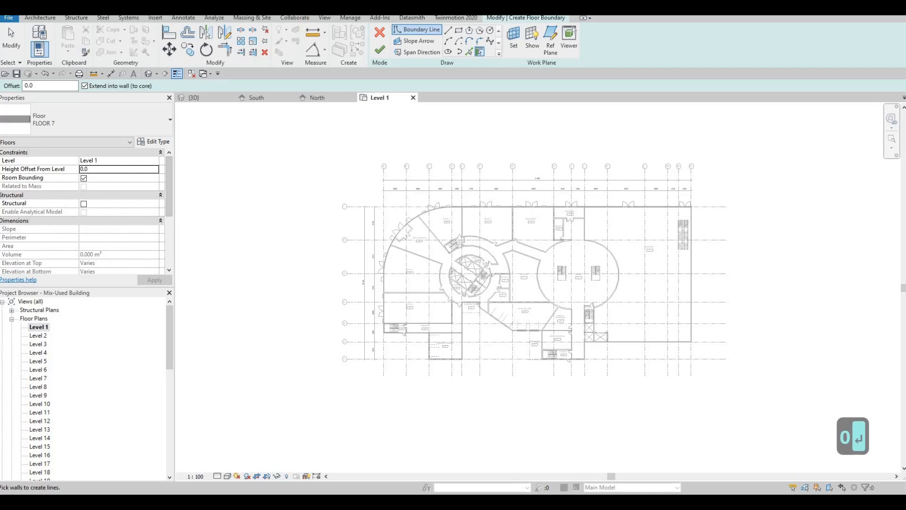
left_click(459, 30)
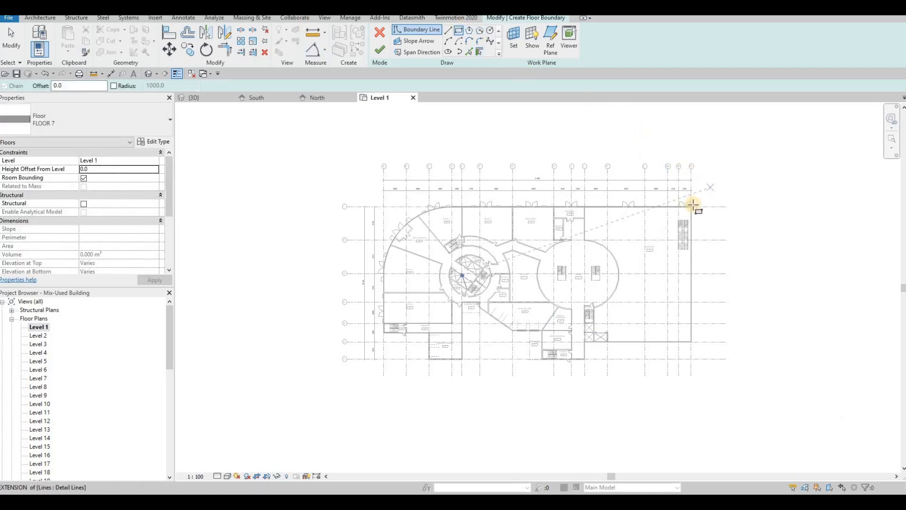
scroll(701, 207, "up", 5)
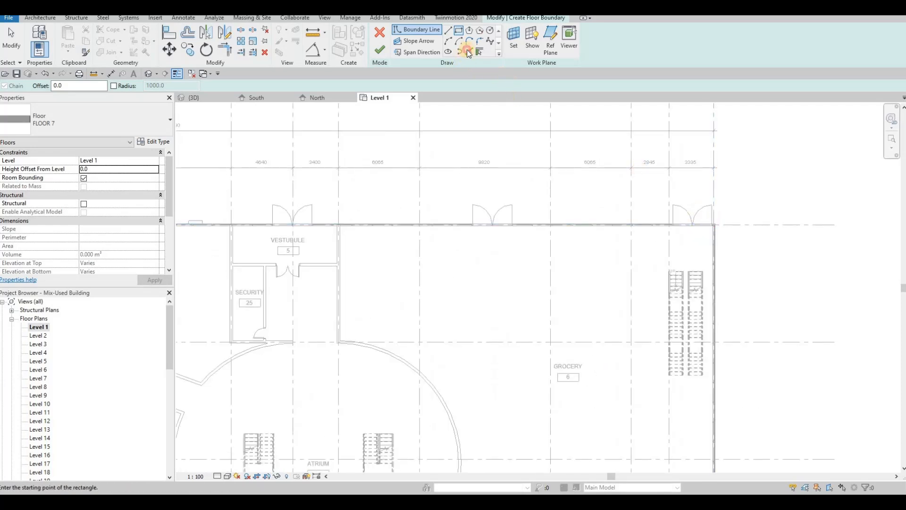
Pick the outer face of the grocery's east curtain wall and the adjoining north entrance door edge as floor boundary lines
key("p")
key("l")
scroll(708, 229, "up", 4)
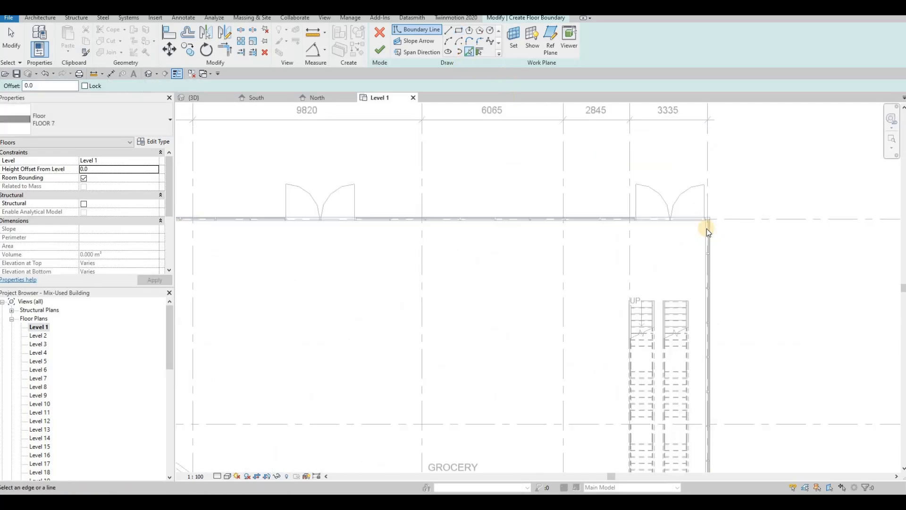
left_click(709, 226)
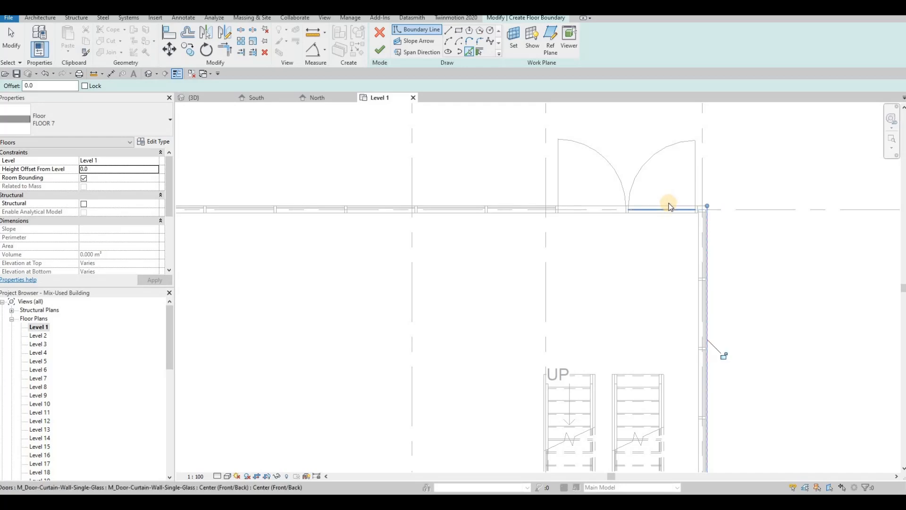
left_click(643, 202)
scroll(631, 198, "down", 6)
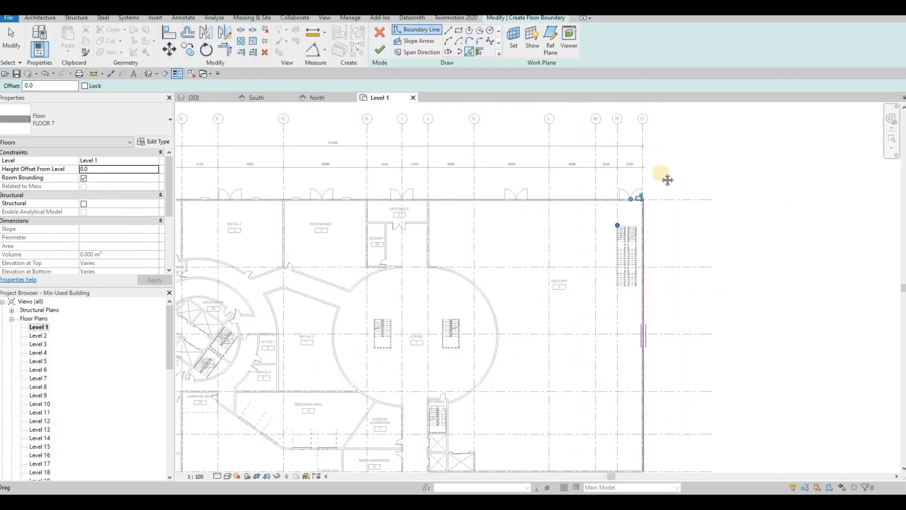
Pick the grocery's south wall, the adjoining corridor wall and the exterior wall below Stairs 5 as boundary lines
scroll(614, 307, "up", 6)
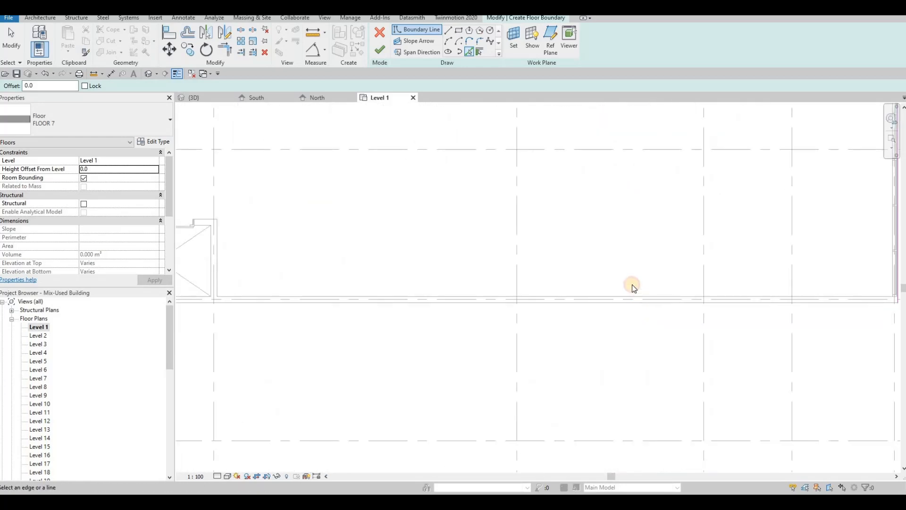
left_click(419, 267)
scroll(516, 272, "down", 3)
scroll(504, 271, "up", 4)
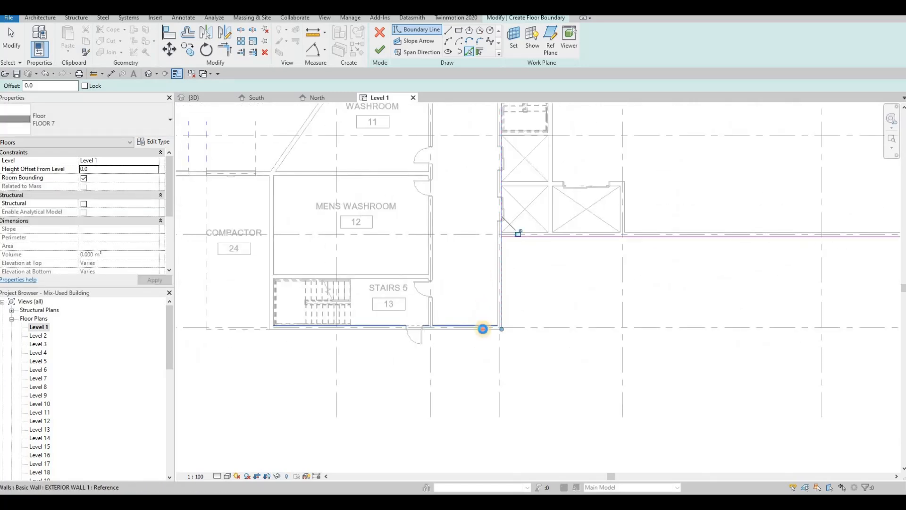
left_click(483, 329)
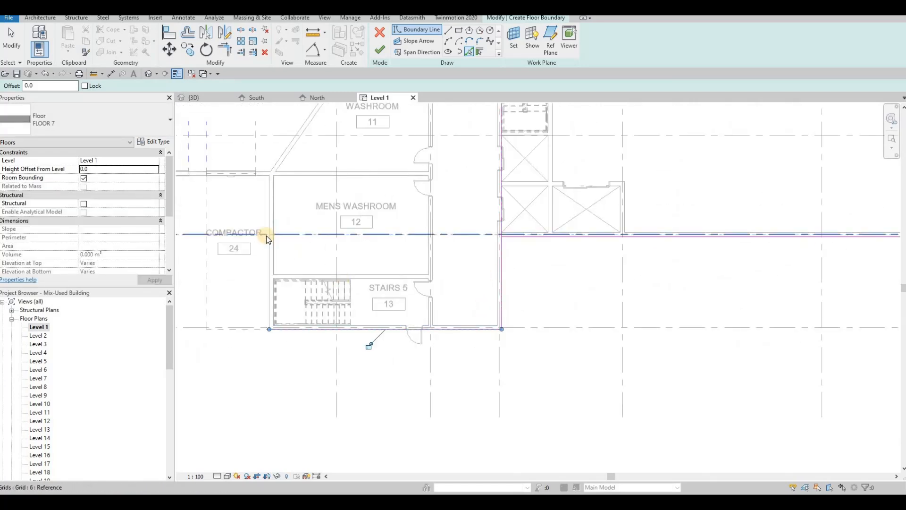
Add boundary lines along the compactor-side wall, the receiving area's south wall and its diagonal wall
middle_click_drag(495, 230, 535, 233)
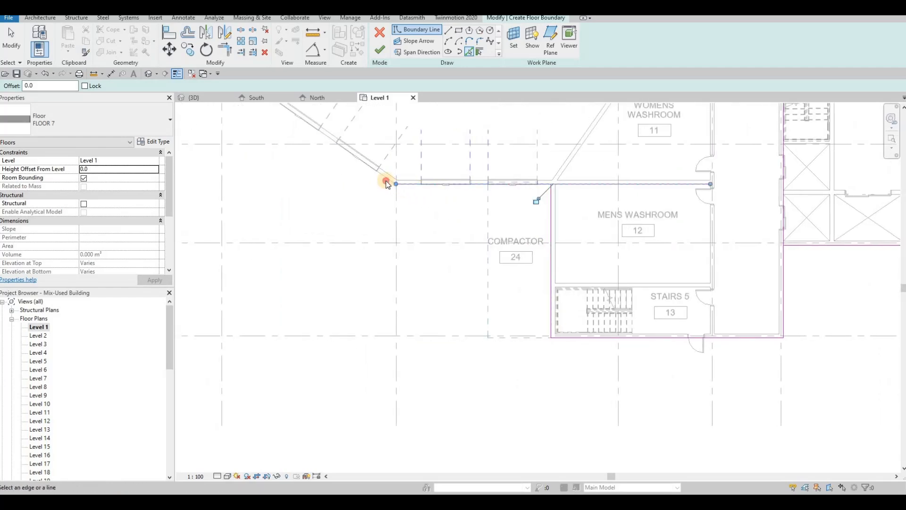
middle_click_drag(409, 162, 477, 303)
scroll(476, 302, "down", 2)
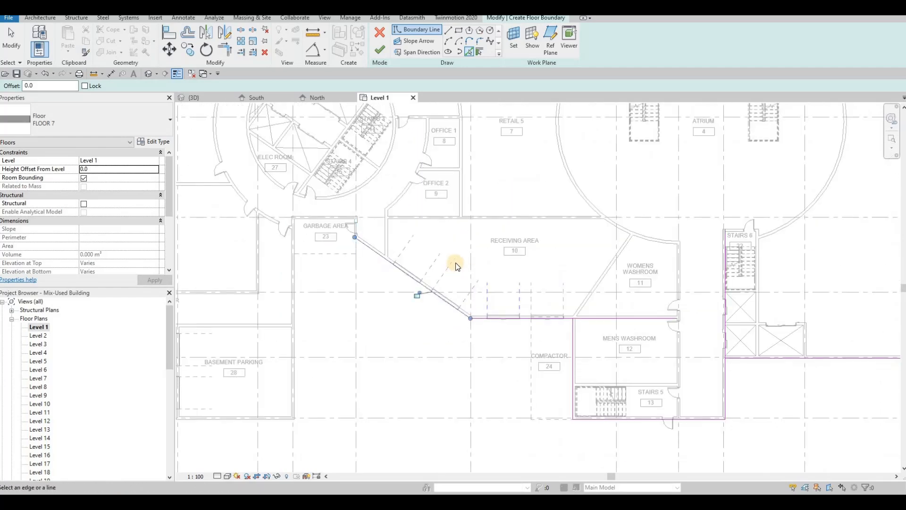
Add boundary lines along the Garbage Area's door side and the inner face of its north wall
middle_click_drag(420, 240, 572, 281)
scroll(456, 266, "up", 3)
scroll(526, 262, "up", 2)
left_click(587, 248)
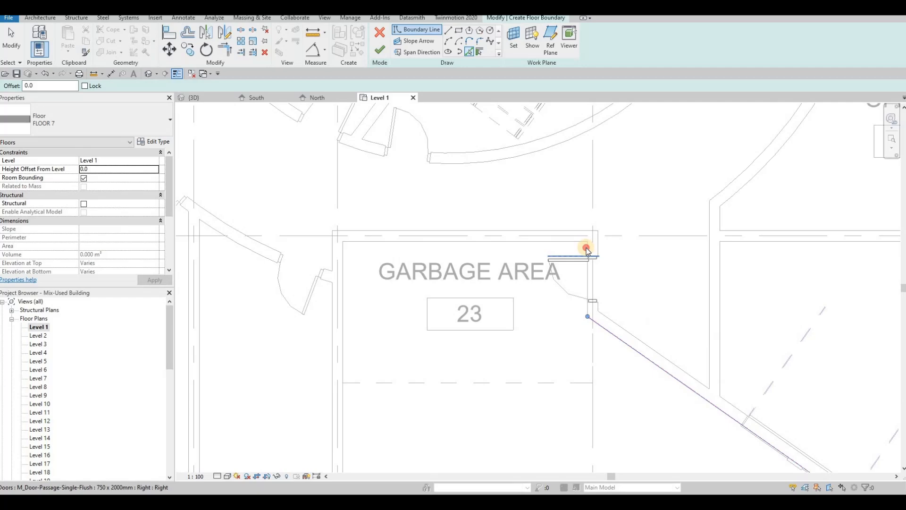
left_click(531, 243)
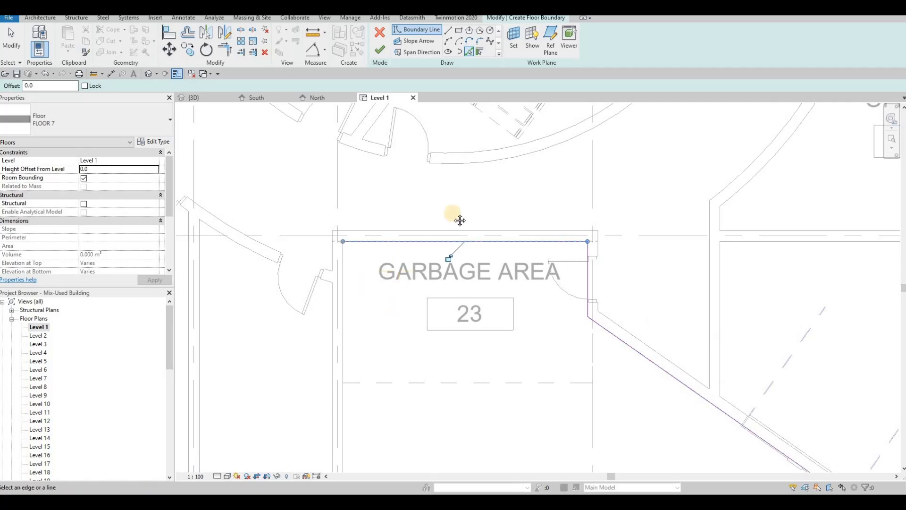
Continue the boundary down the Garbage Area's west wall, around Basement Parking and along the south face of Corridor 21
middle_click_drag(459, 221, 406, 225)
scroll(427, 261, "down", 2)
middle_click_drag(427, 261, 488, 171)
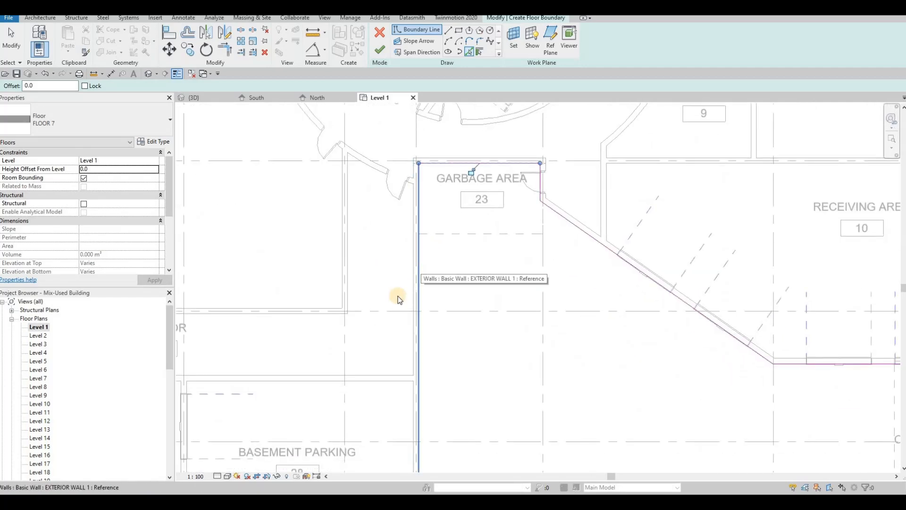
left_click(416, 293)
scroll(486, 359, "down", 3)
left_click(469, 348)
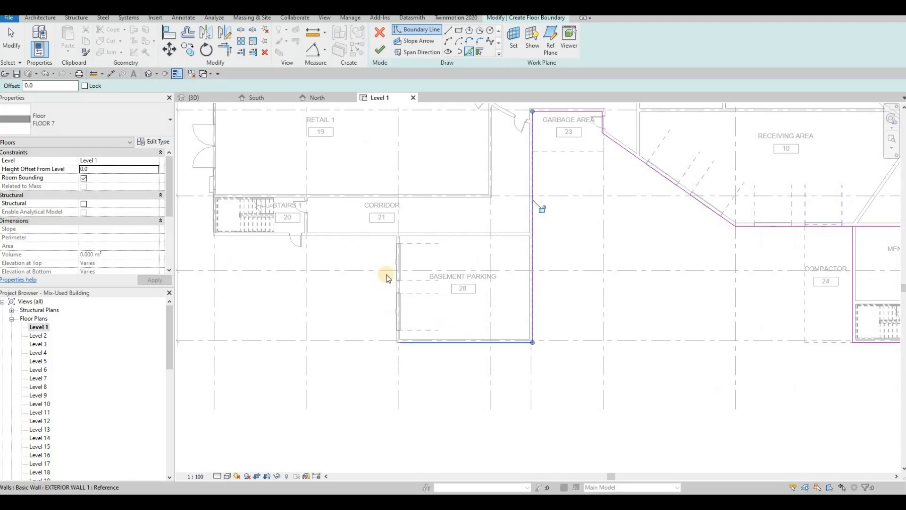
scroll(402, 252, "up", 4)
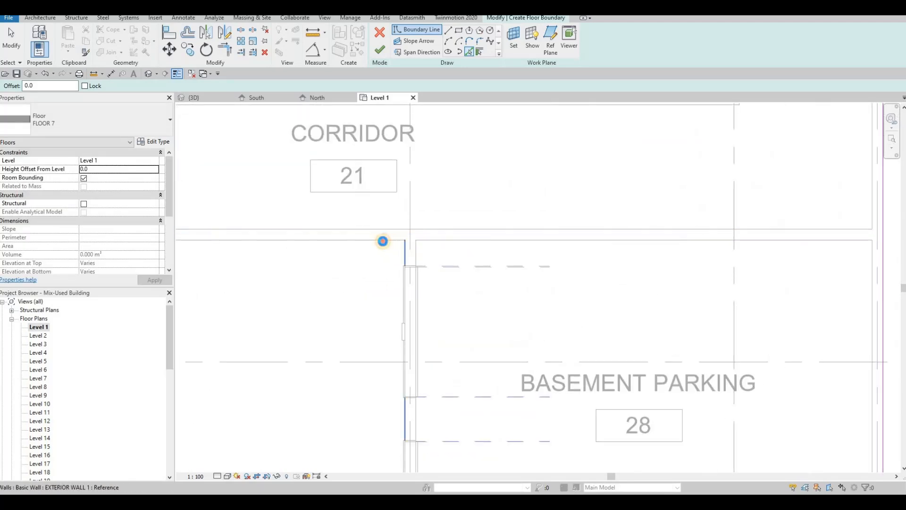
left_click(378, 241)
Pick the outer edge of the west curtain wall beside Stairs 1 as a boundary line
scroll(272, 183, "down", 4)
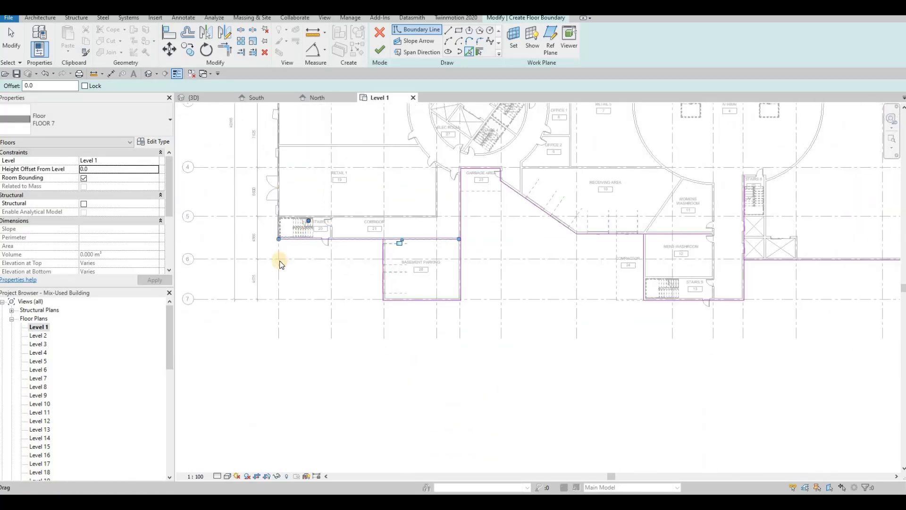
scroll(266, 270, "up", 5)
scroll(287, 320, "up", 3)
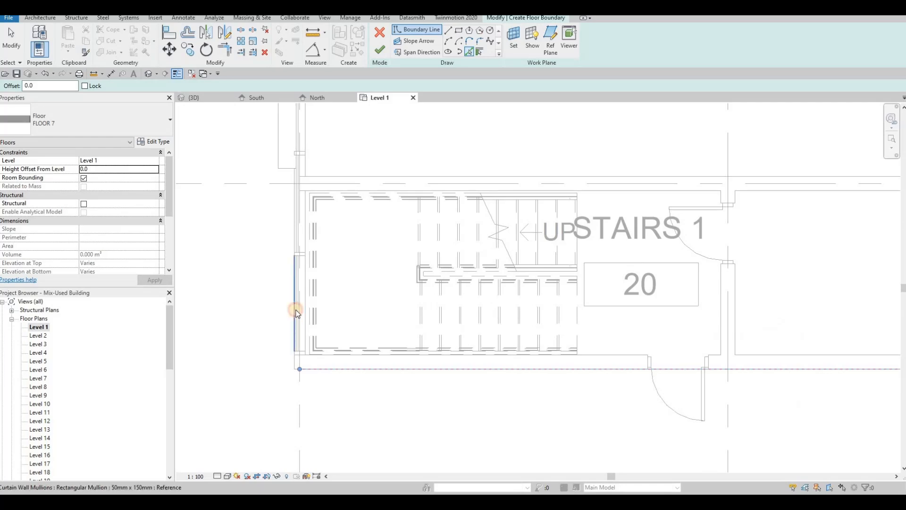
left_click(303, 264)
scroll(375, 290, "down", 5)
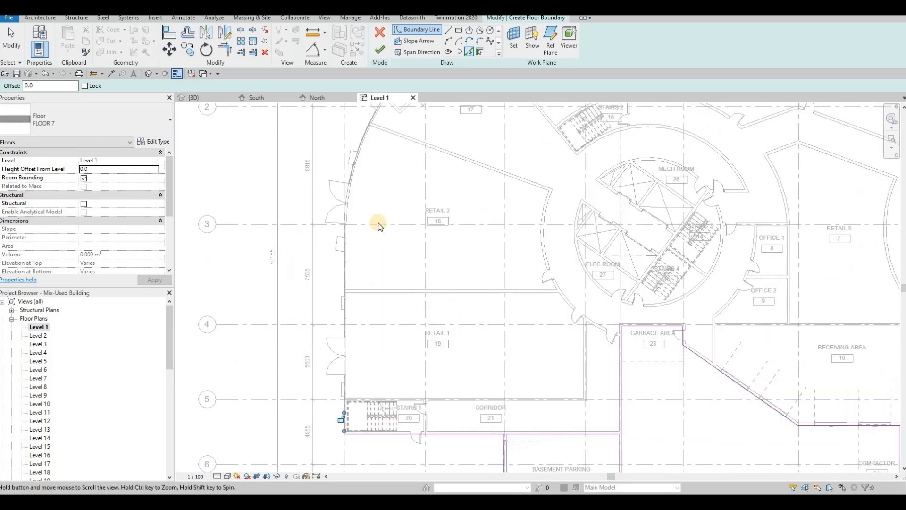
Trim the boundary lines into clean corners at the grocery's northeast corner and where its south wall meets the corridor wall
scroll(415, 178, "up", 5)
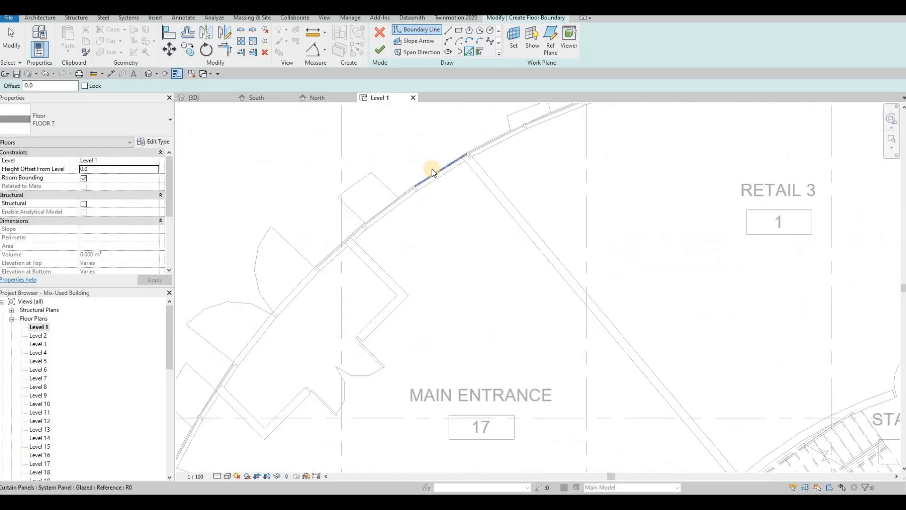
scroll(426, 209, "down", 5)
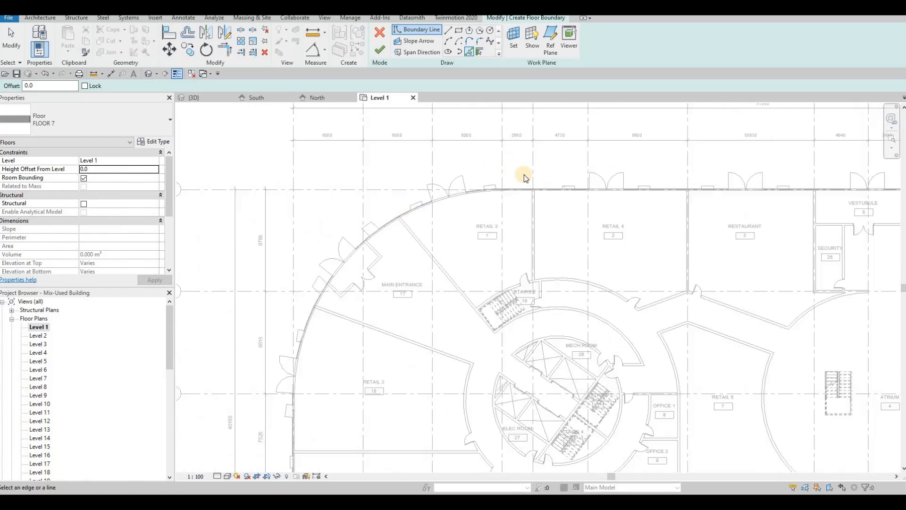
middle_click_drag(480, 189, 439, 194)
scroll(439, 192, "down", 2)
scroll(694, 186, "down", 1)
middle_click_drag(694, 186, 537, 184)
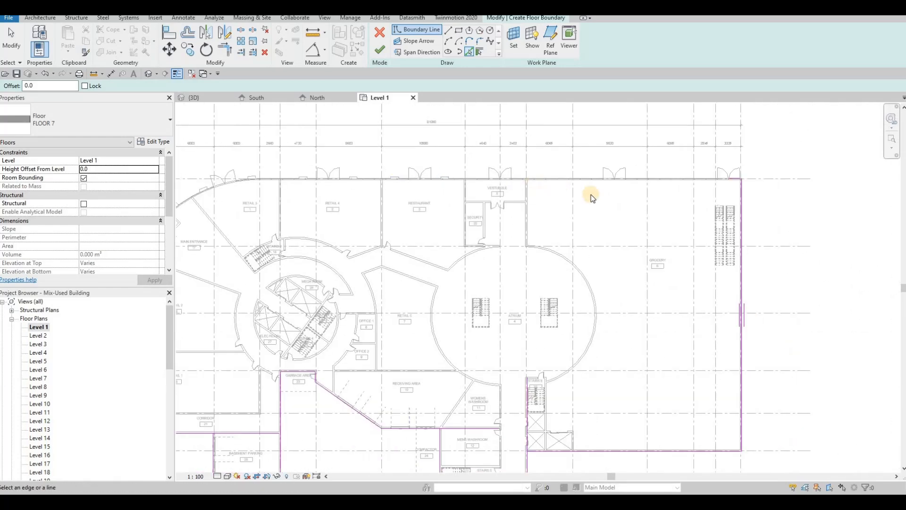
key("Escape")
key("t")
key("r")
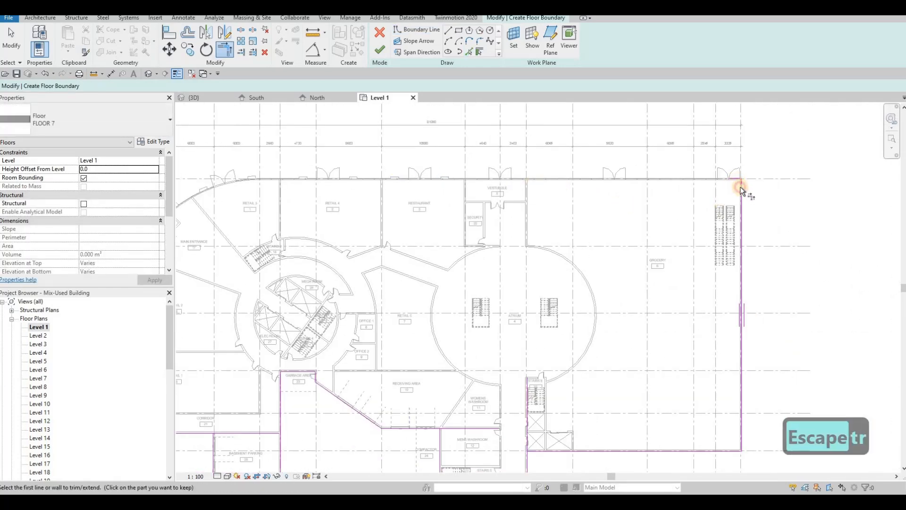
left_click(738, 199)
middle_click_drag(543, 440, 614, 328)
left_click(599, 351)
left_click(610, 336)
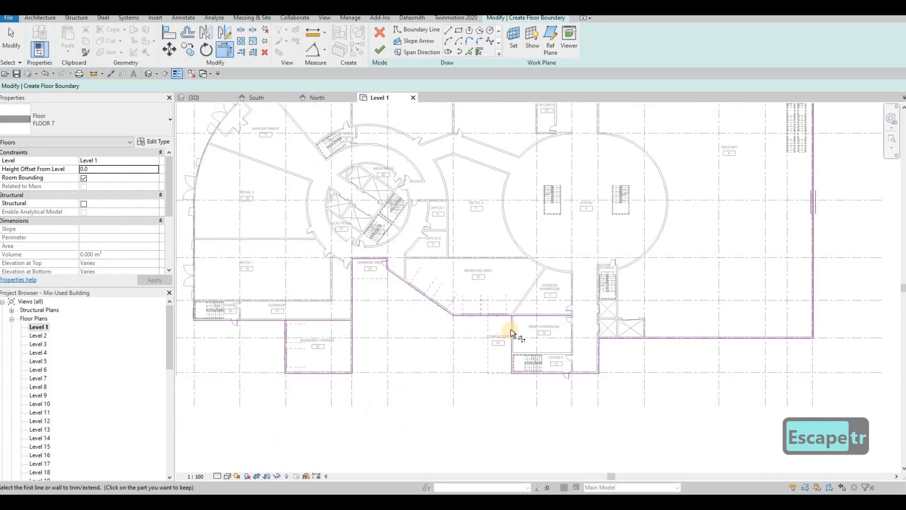
Trim the boundary lines into clean corners at the compactor wall, Basement Parking and Stairs 1
left_click(496, 316)
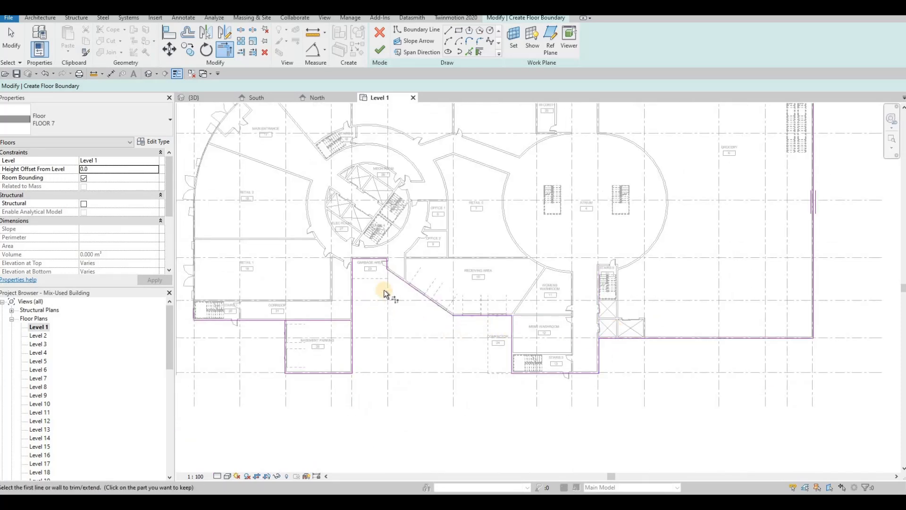
middle_click_drag(368, 314, 506, 281)
left_click(423, 298)
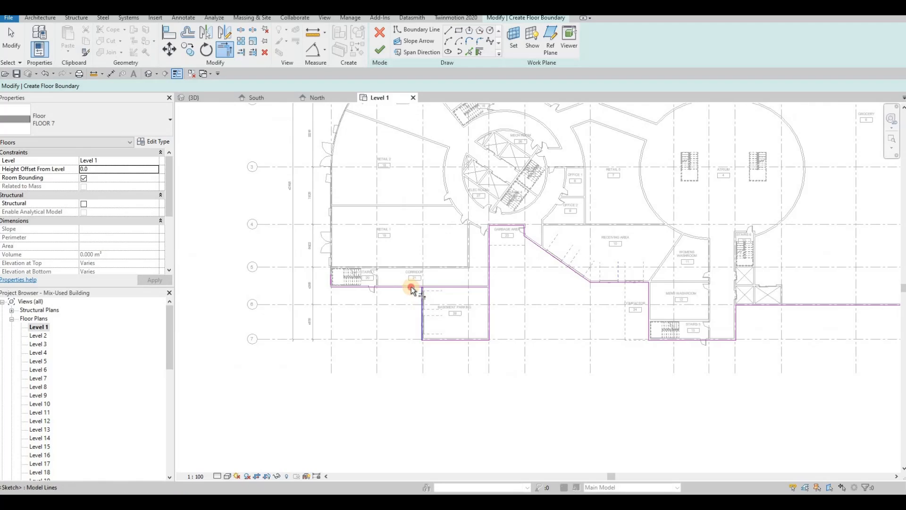
left_click(351, 286)
scroll(338, 265, "up", 4)
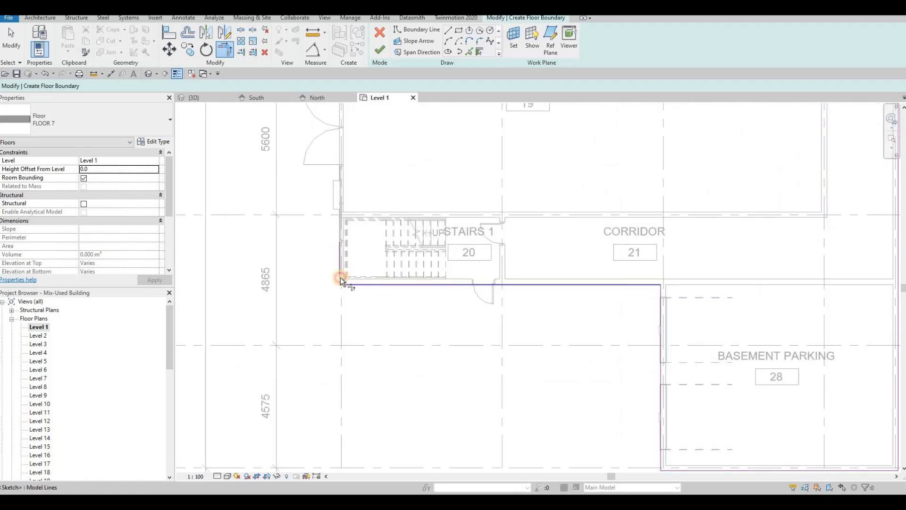
scroll(352, 257, "down", 5)
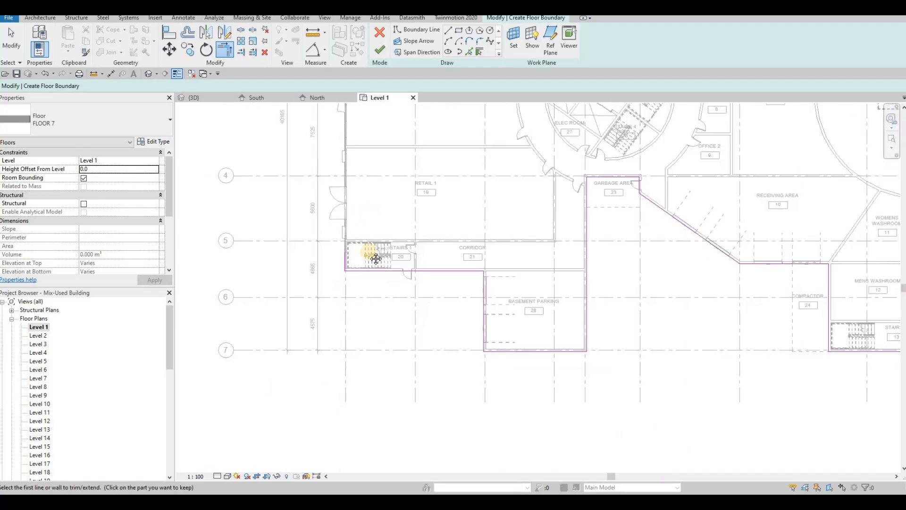
Pick the outer edges of Retail 2's west double door and the curtain panel just north of it as boundary lines
scroll(371, 200, "up", 1)
scroll(373, 179, "up", 5)
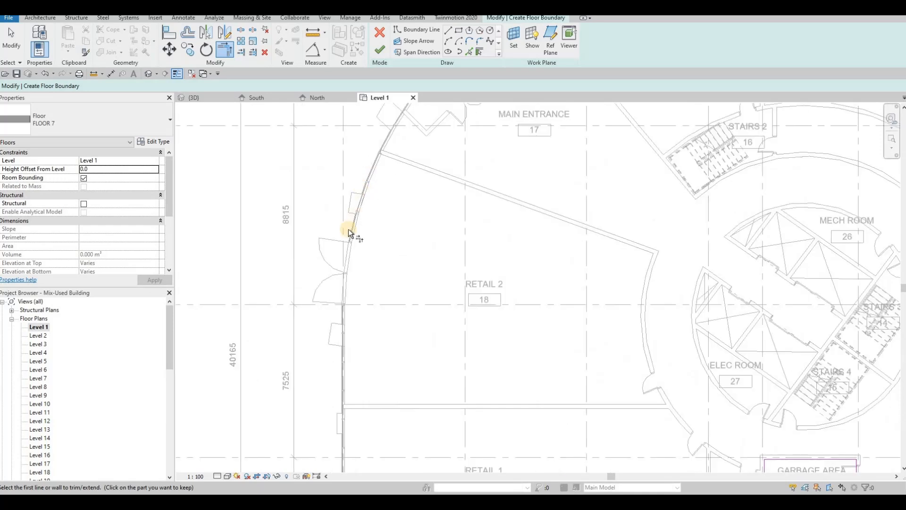
scroll(368, 135, "up", 1)
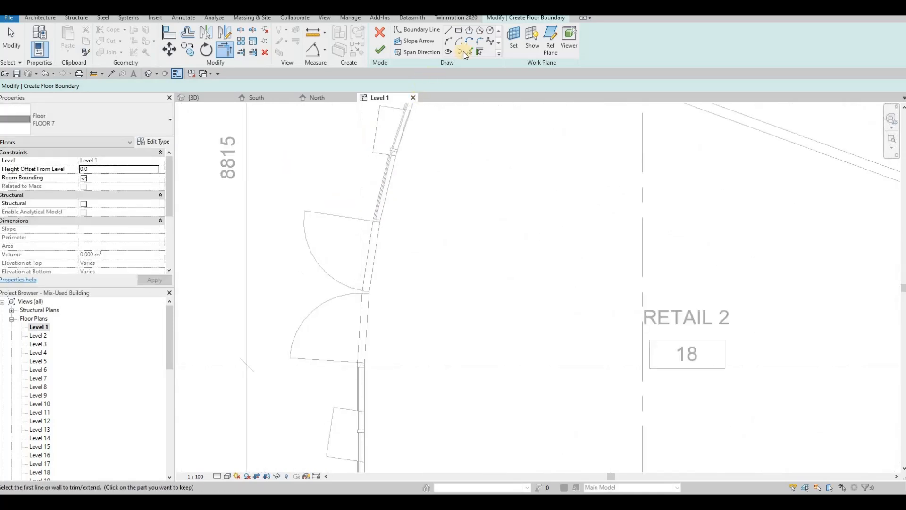
scroll(365, 308, "up", 2)
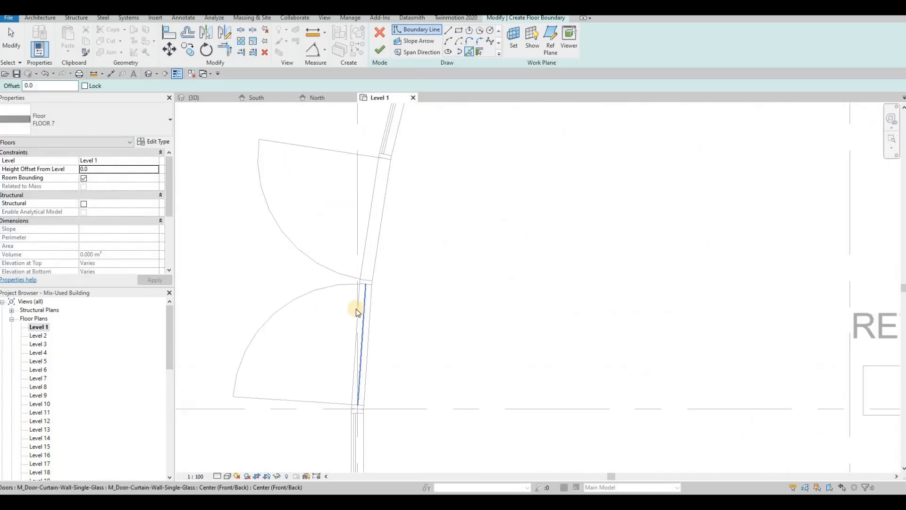
left_click(359, 287)
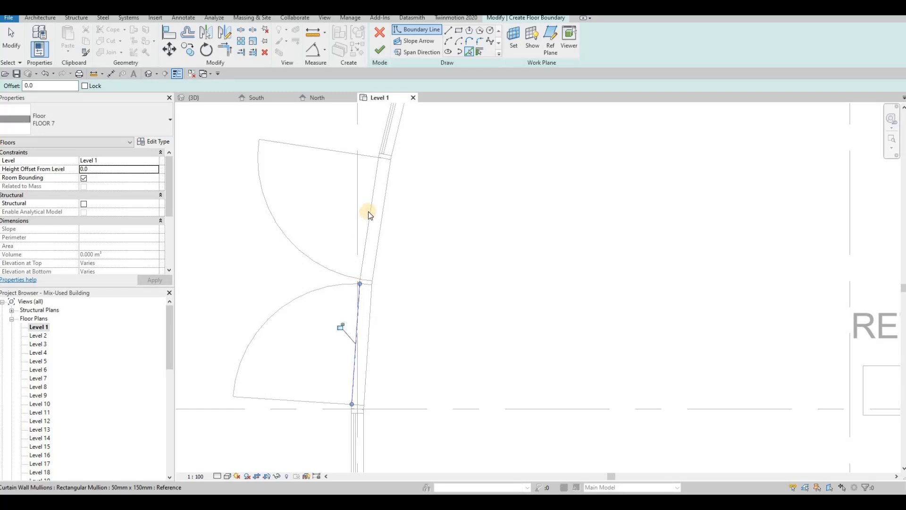
left_click(385, 132)
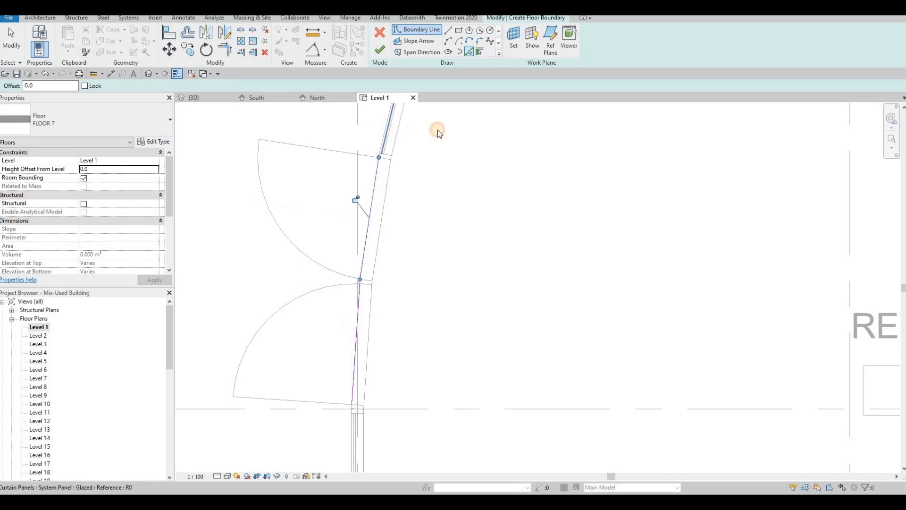
Continue the boundary along the outer curtain panel edges up to the partition between Retail 2 and the Main Entrance
scroll(415, 222, "down", 2)
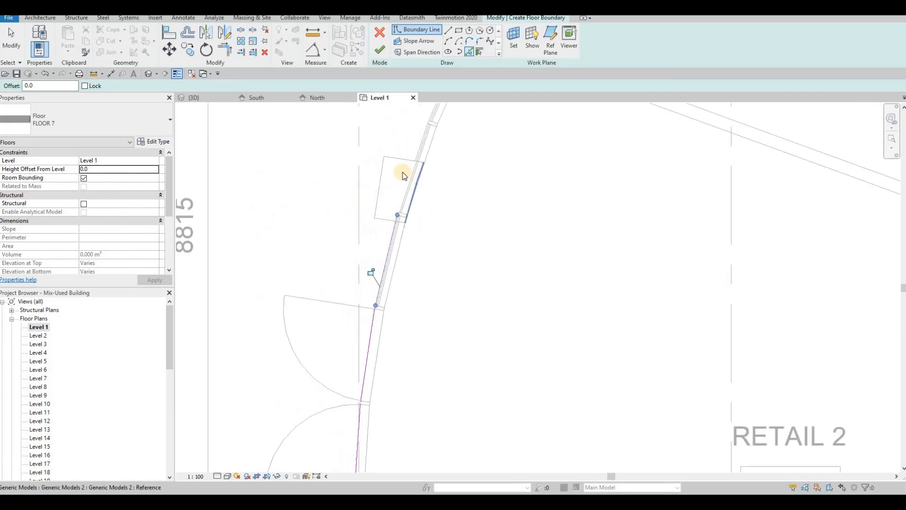
scroll(404, 176, "up", 3)
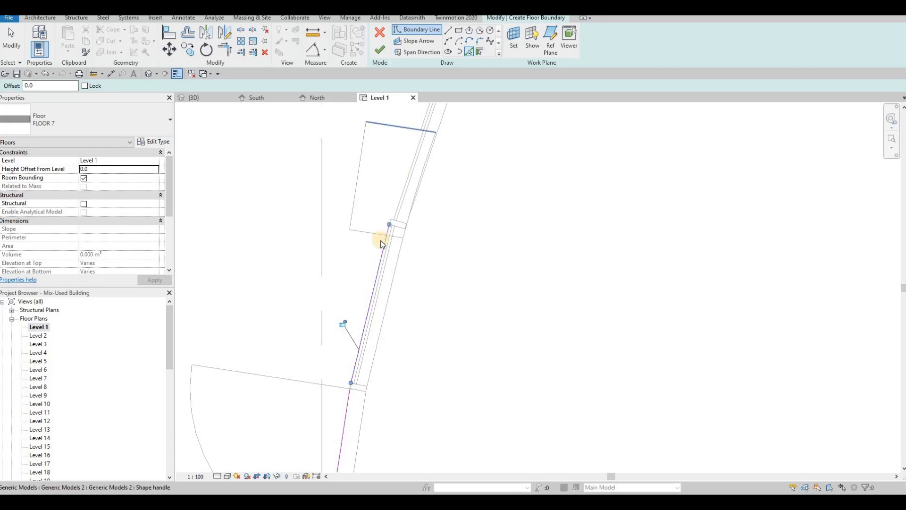
left_click(422, 122)
middle_click_drag(458, 133, 427, 266)
scroll(410, 271, "down", 3)
left_click(431, 200)
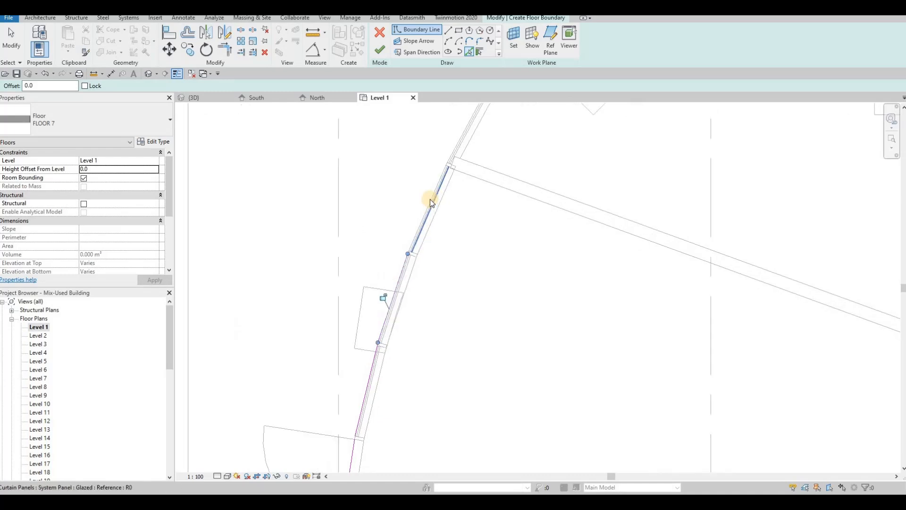
scroll(429, 199, "up", 2)
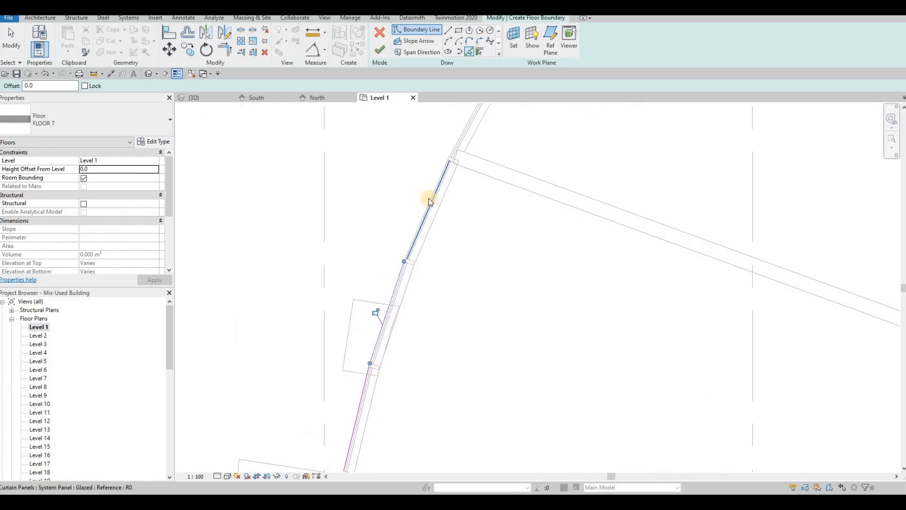
Pick the outer panel edges from the Retail 2 partition to the Main Entrance's exterior double door as boundary lines
left_click(462, 128)
middle_click_drag(500, 120, 416, 268)
scroll(453, 185, "down", 1)
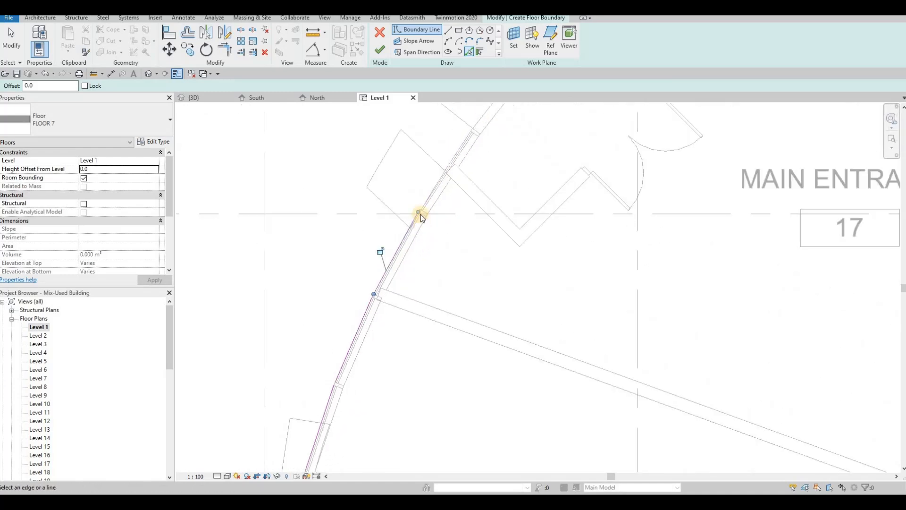
middle_click_drag(453, 153, 421, 208)
scroll(421, 209, "up", 2)
left_click(426, 208)
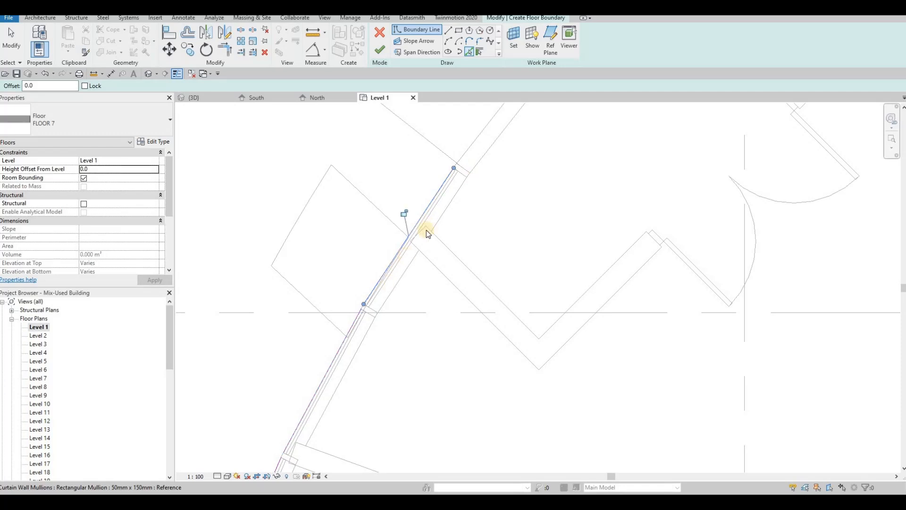
Add boundary lines along the outer edges of both leaves of the Main Entrance's exterior double door
middle_click_drag(505, 118, 446, 185)
scroll(446, 185, "down", 1)
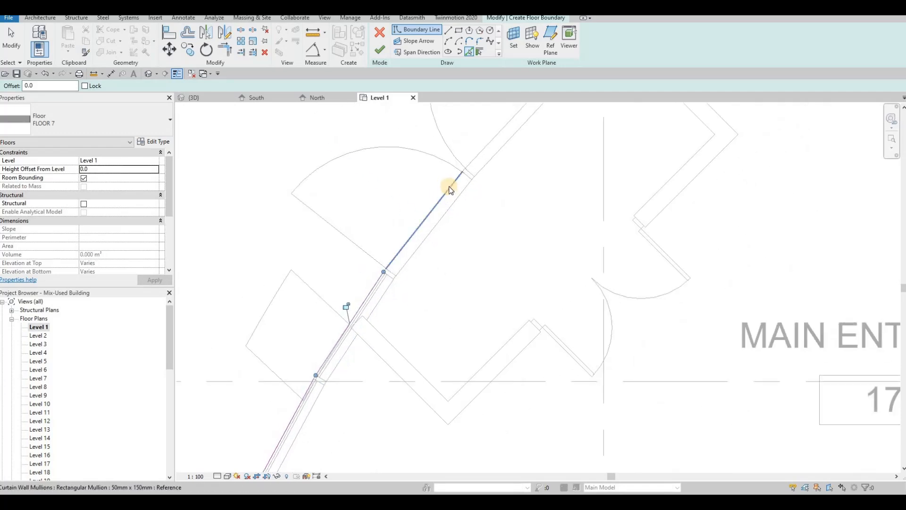
left_click(449, 186)
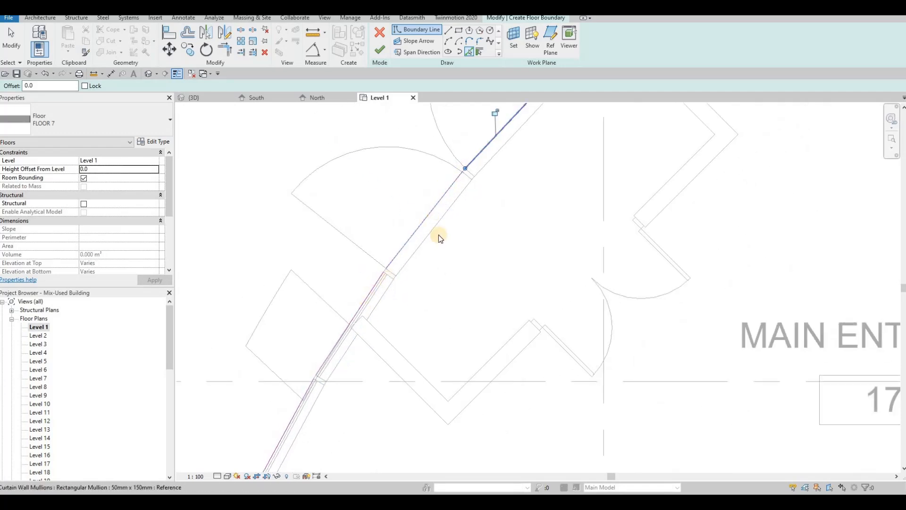
middle_click_drag(521, 113, 439, 219)
scroll(440, 220, "down", 3)
scroll(443, 222, "up", 4)
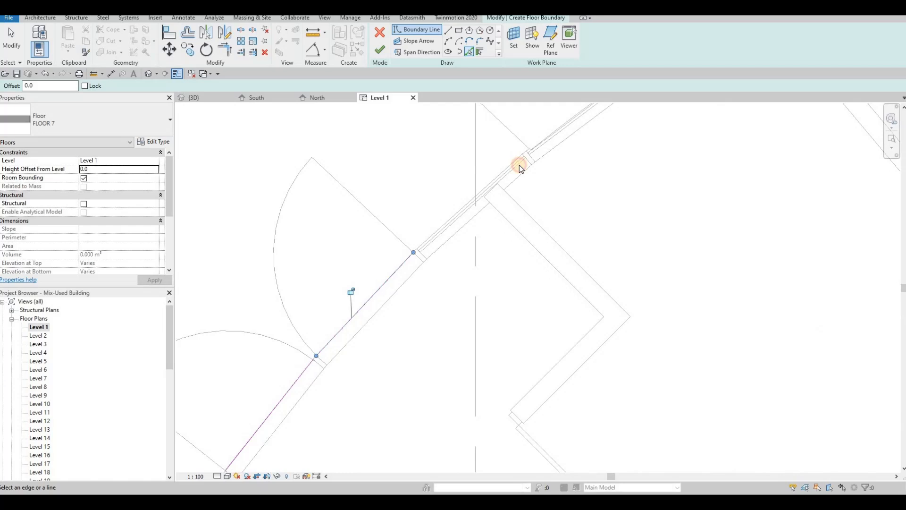
Pick the outer edges of the two curtain panels just northeast of the Main Entrance door as boundary lines
left_click(544, 137)
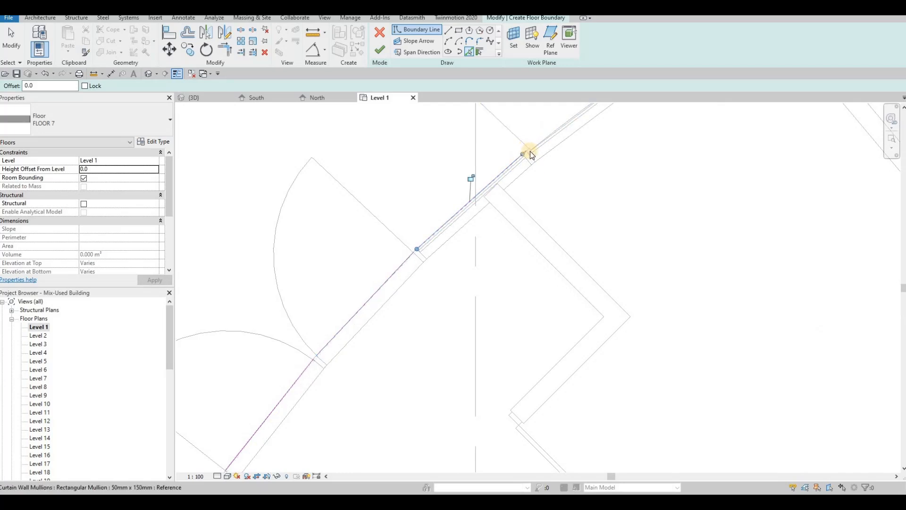
scroll(531, 156, "up", 3)
left_click(528, 154)
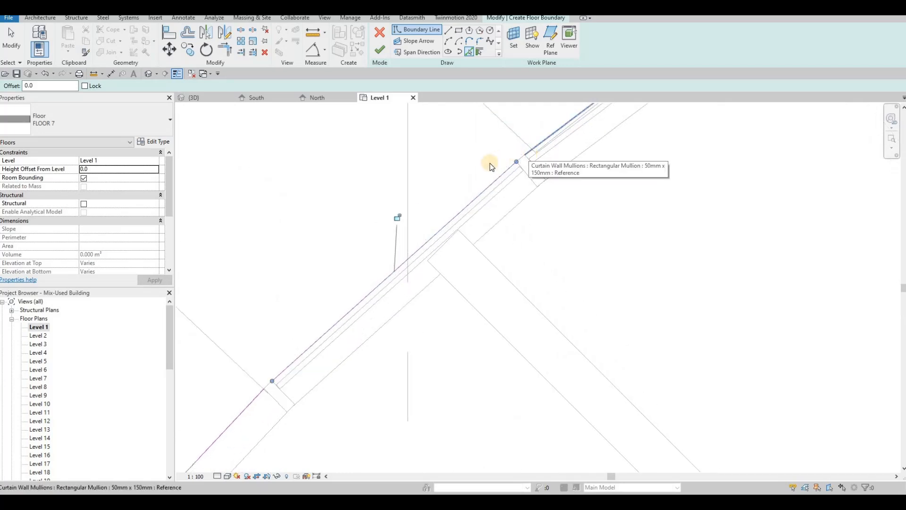
scroll(424, 267, "down", 3)
scroll(424, 267, "down", 1)
middle_click_drag(521, 148, 429, 235)
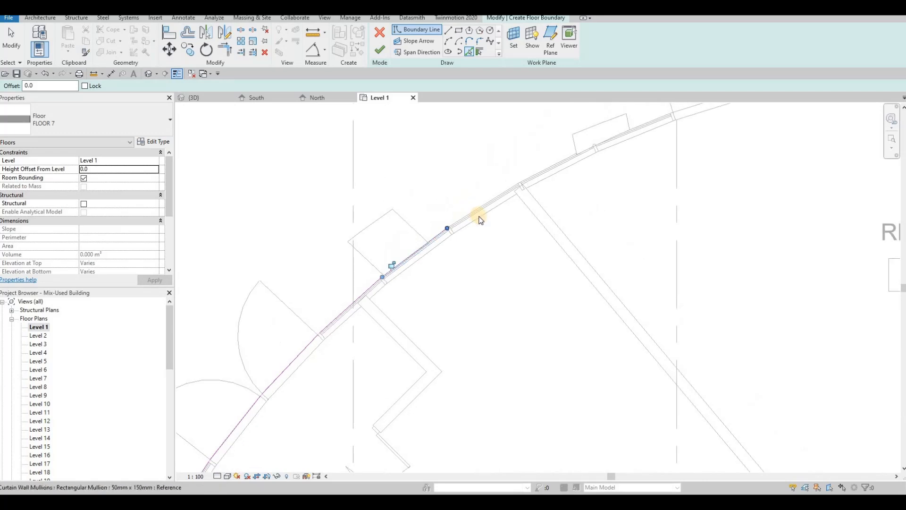
scroll(478, 217, "up", 2)
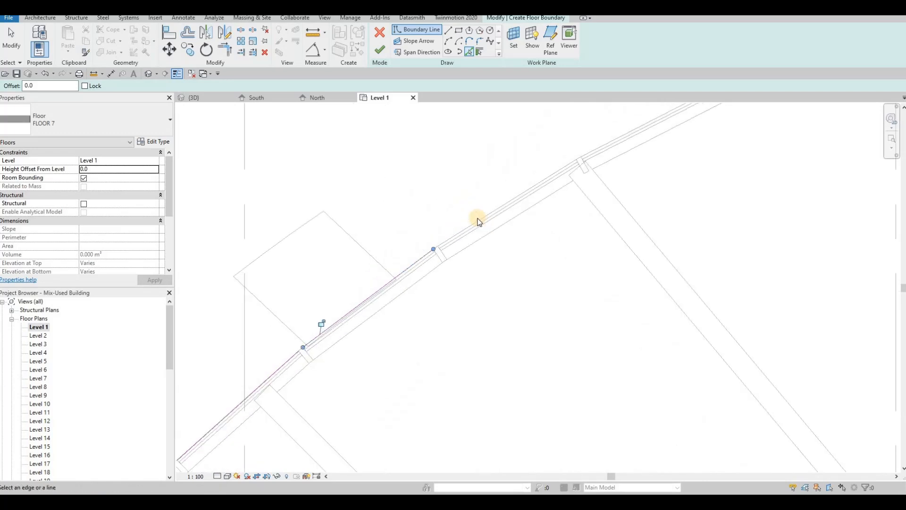
Continue the boundary along the outer panel edges past the Retail 3 partition up to Retail 3's double door
left_click(607, 143)
scroll(545, 223, "down", 4)
middle_click_drag(683, 134, 584, 200)
scroll(584, 200, "down", 2)
scroll(609, 190, "up", 3)
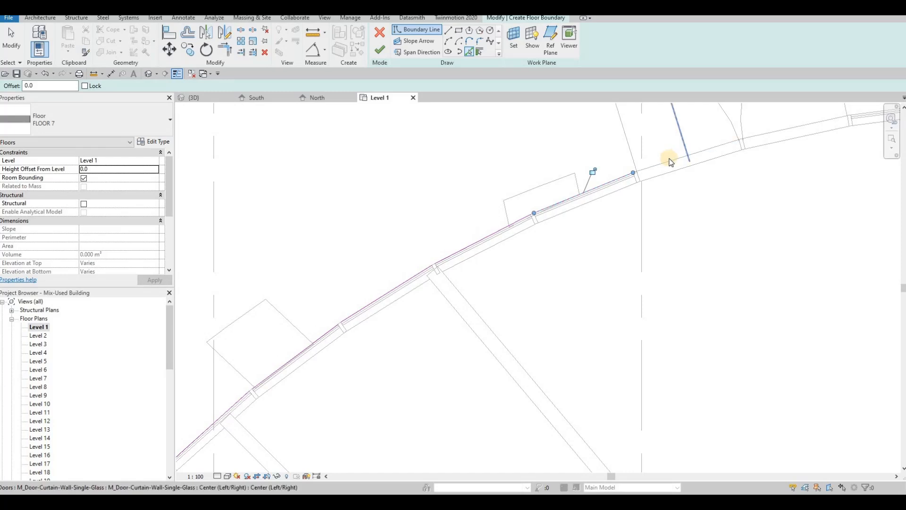
Pick the outer edges of both Retail 3 door leaves and the adjoining curtain panel to the east as boundary lines
left_click(667, 154)
middle_click_drag(618, 165, 557, 189)
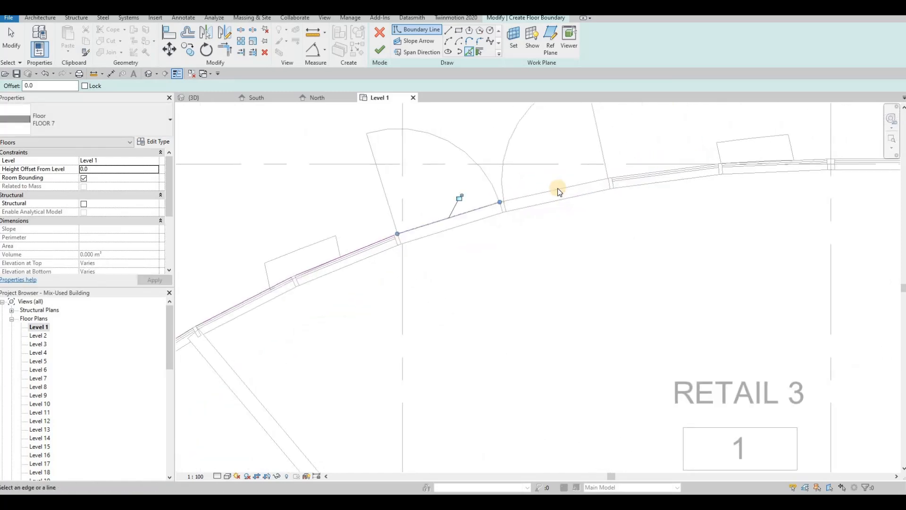
left_click(573, 182)
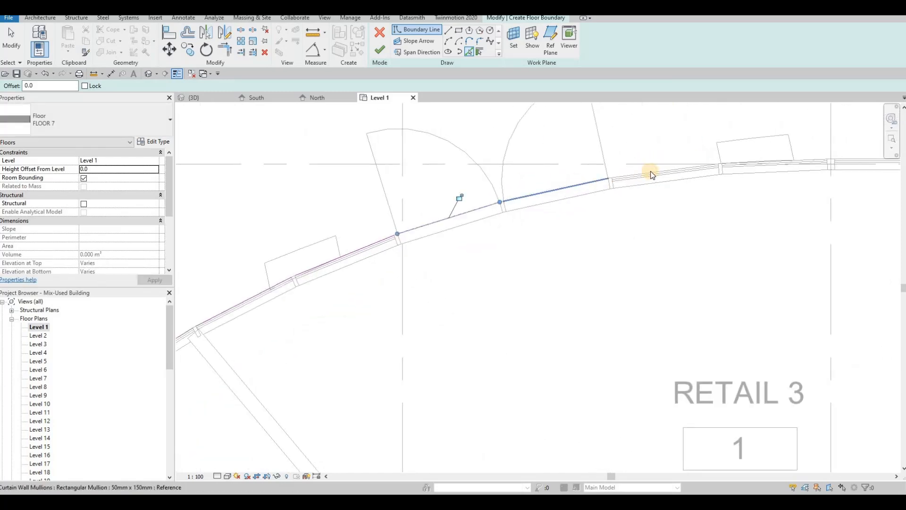
left_click(715, 171)
Pick the curved wall edge at the panel east of Retail 3's double door as a boundary line
scroll(755, 165, "up", 1)
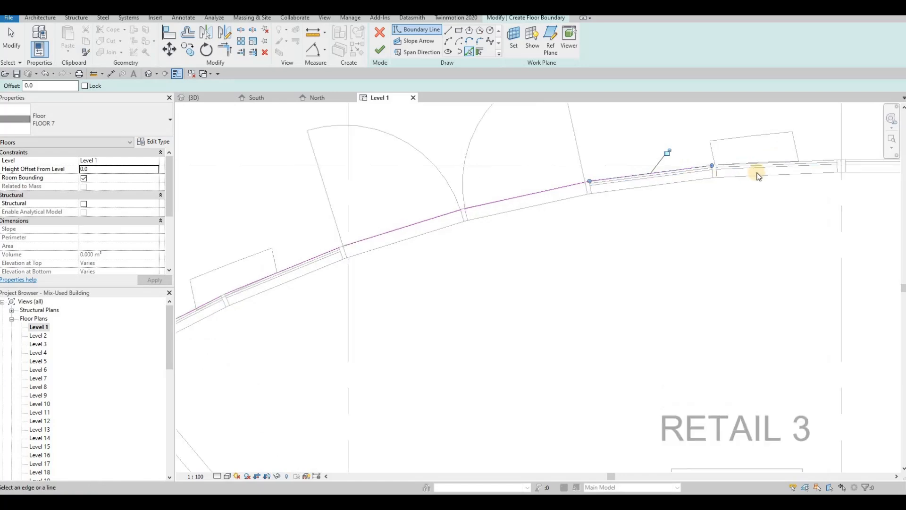
scroll(757, 176, "up", 3)
left_click(613, 193)
scroll(675, 181, "down", 2)
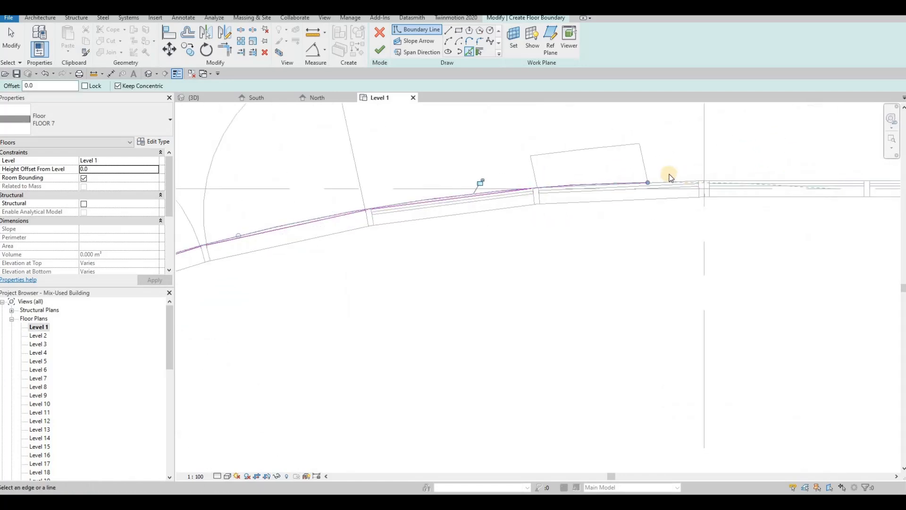
Pick the outer edge of the first straight north curtain wall panel beyond the curve as a boundary line
scroll(670, 189, "up", 2)
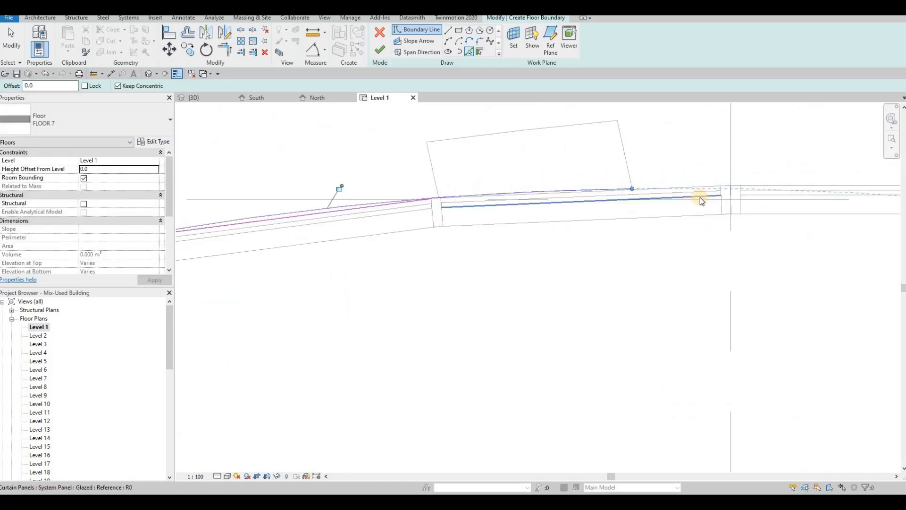
left_click(772, 183)
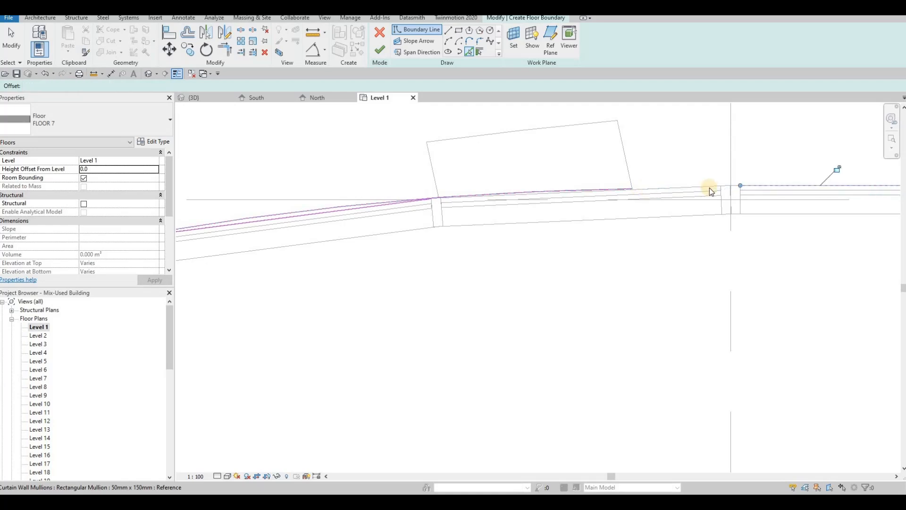
scroll(622, 198, "down", 4)
key("Escape")
key("Escape")
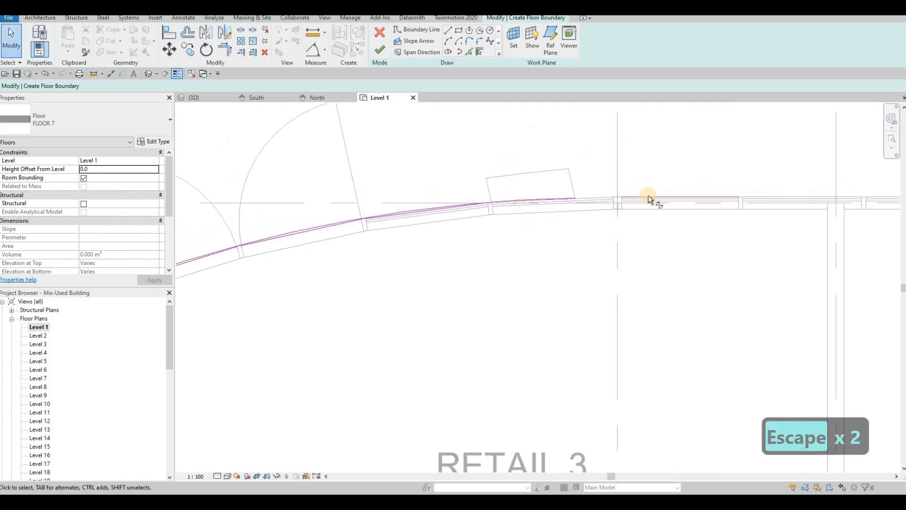
Try to trim the curved boundary line above Retail 3 to the straight north wall line
key("t")
key("r")
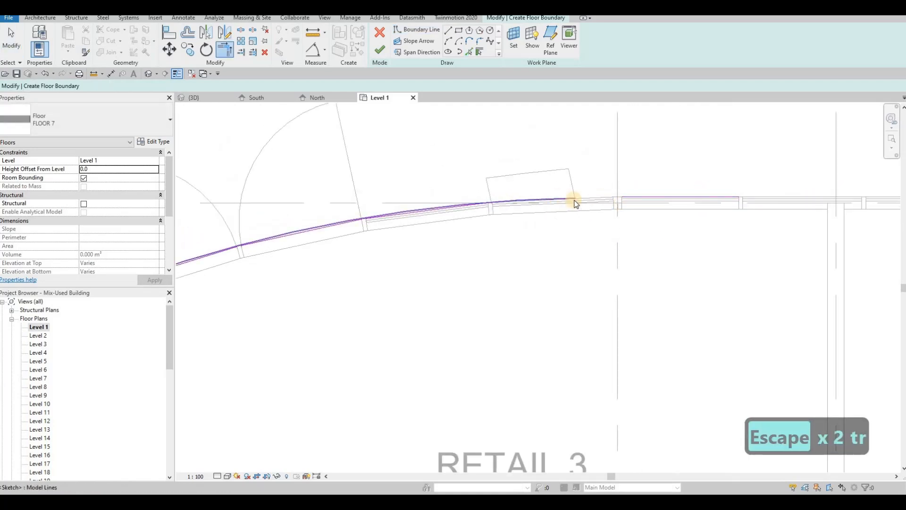
key("Escape")
key("Escape")
key("t")
key("r")
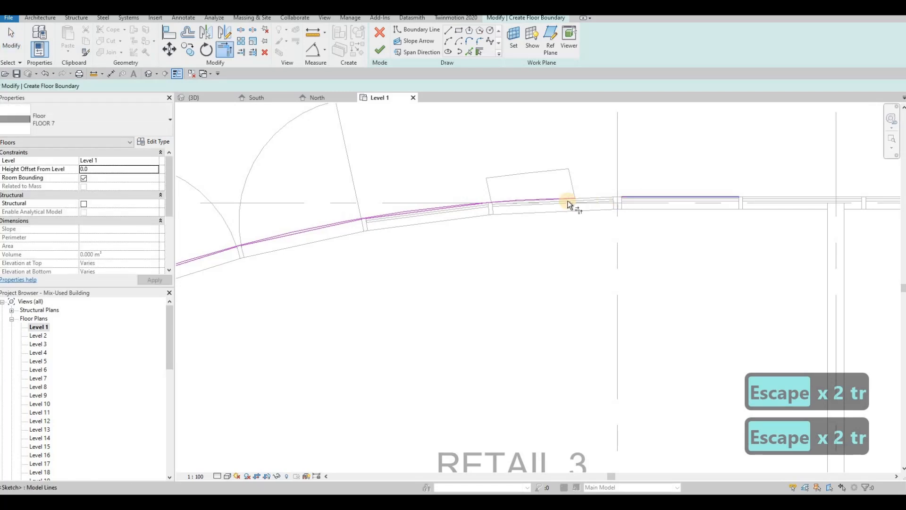
left_click(565, 197)
key("Escape")
key("Escape")
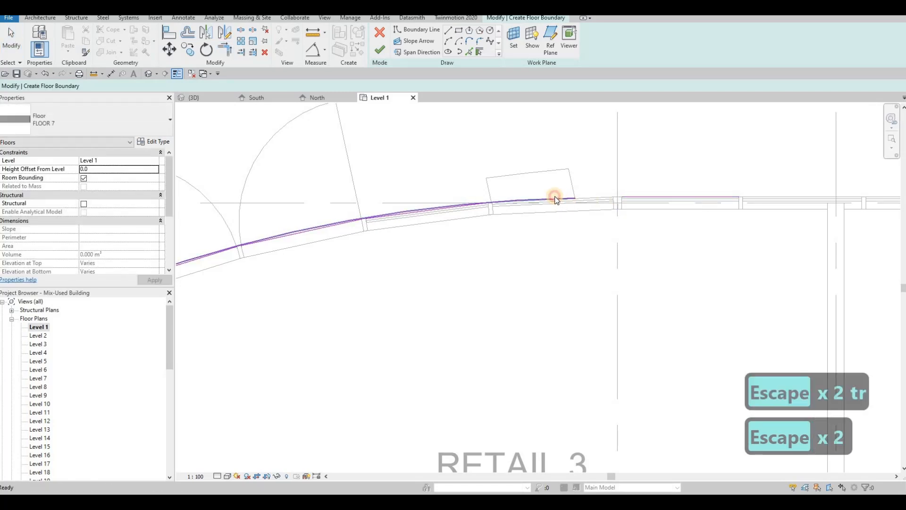
Replace the arc boundary line above Retail 3 with the straight outer edge of the last curved-wall panel
left_click(491, 204)
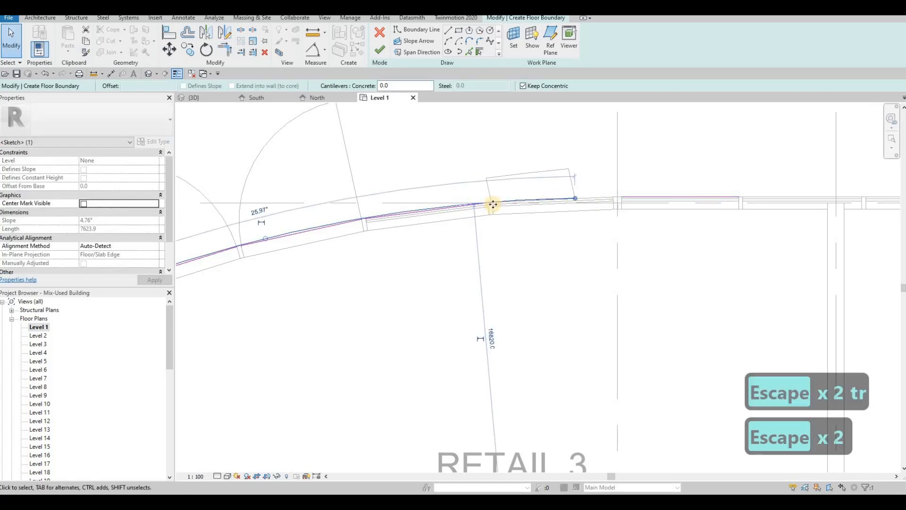
key("Delete")
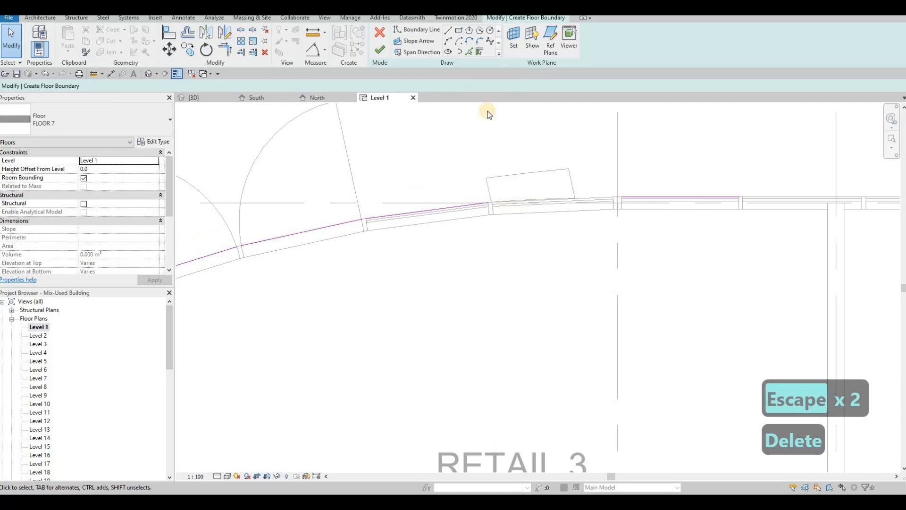
left_click(471, 51)
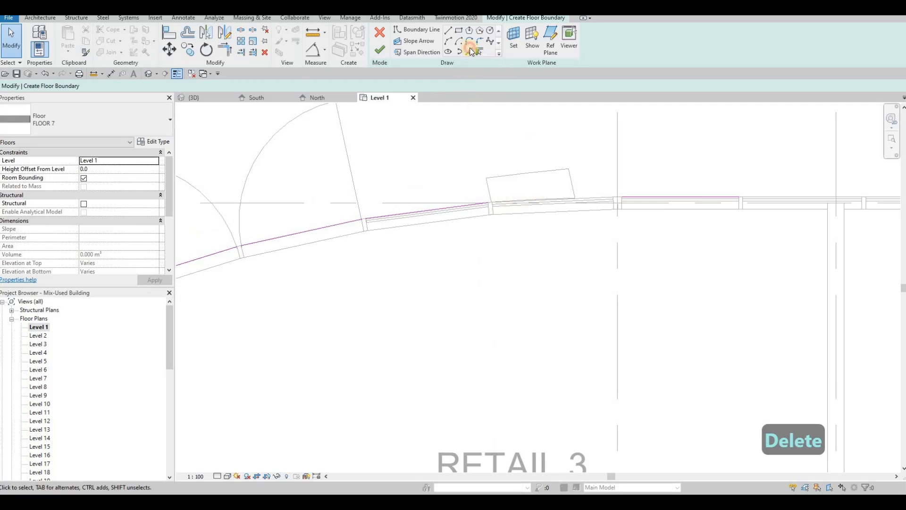
left_click(599, 198)
key("Escape")
key("Escape")
key("Escape")
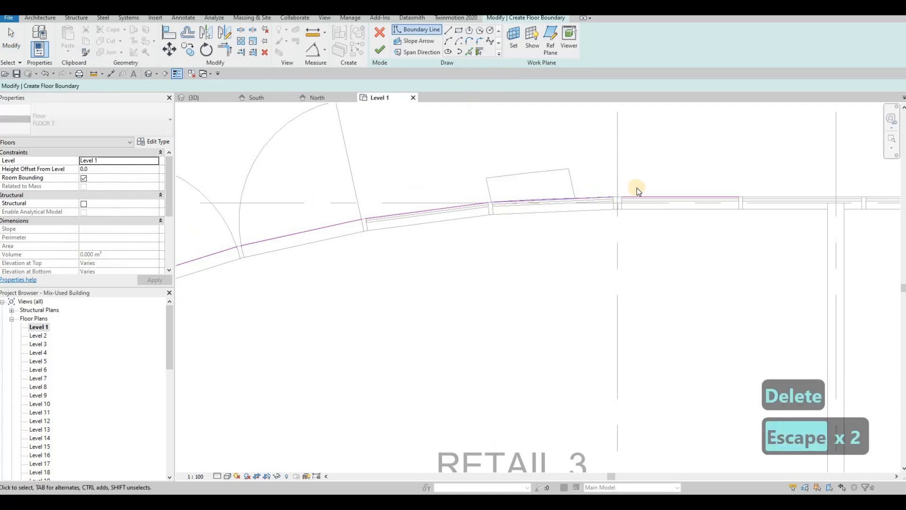
Trim the straight north wall line and the adjoining curved-wall boundary lines into joined corners up to Retail 3's double door
key("t")
key("r")
left_click(548, 206)
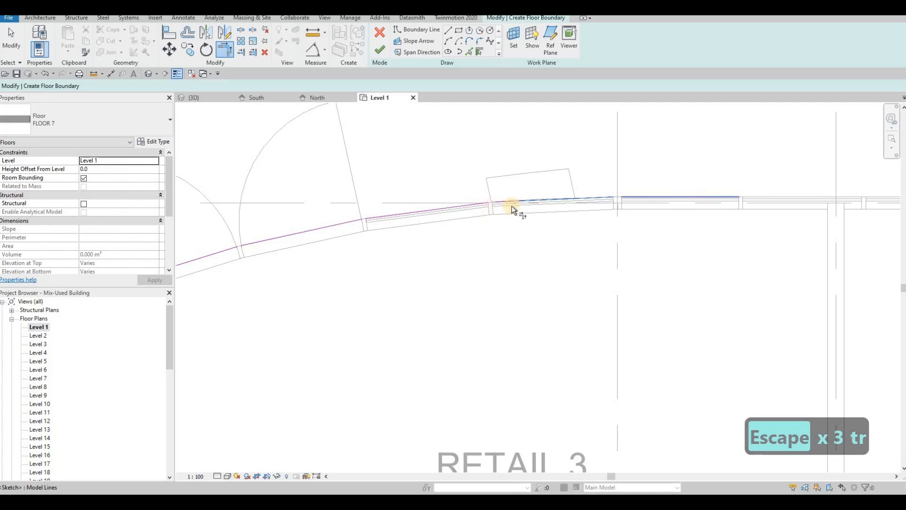
left_click(398, 212)
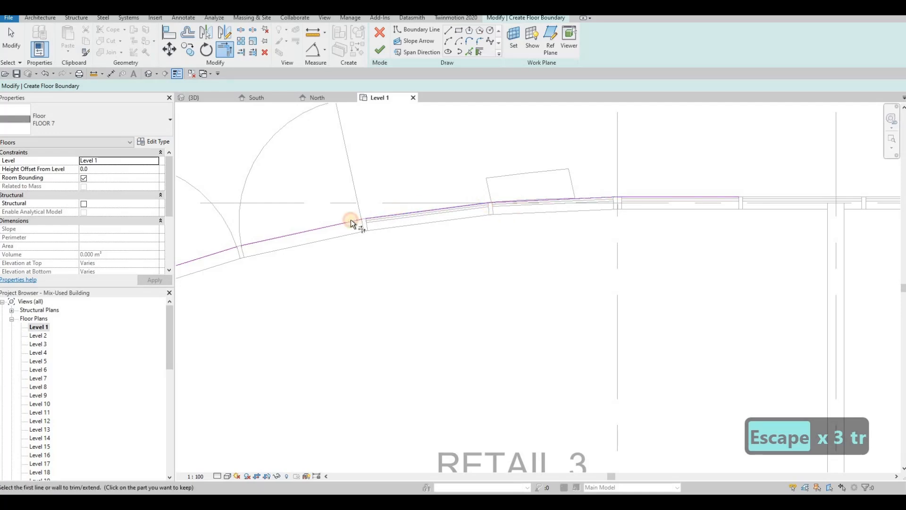
left_click(376, 216)
left_click(335, 225)
Trim the boundary lines across Retail 3's double door to each other and to the curved-wall panel lines west of it
middle_click_drag(411, 201, 575, 155)
scroll(576, 154, "down", 1)
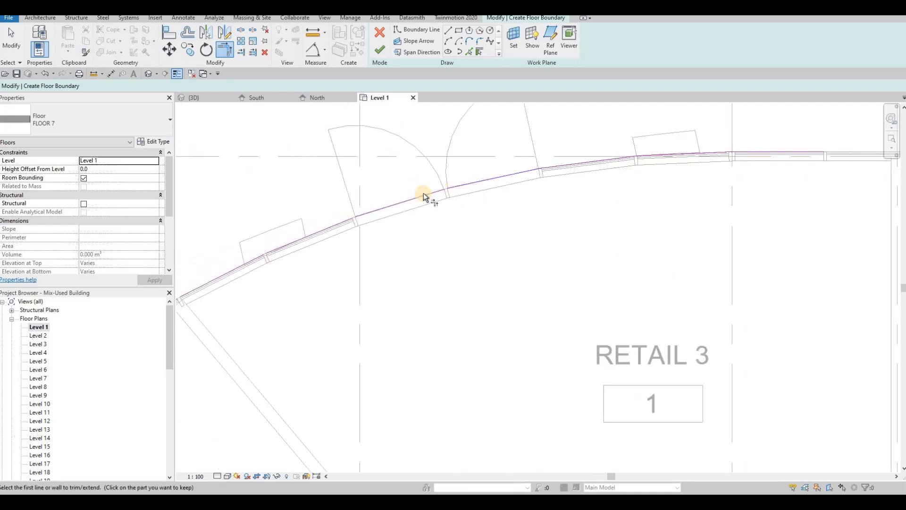
left_click(421, 196)
left_click(420, 196)
left_click(348, 218)
middle_click_drag(348, 217, 526, 191)
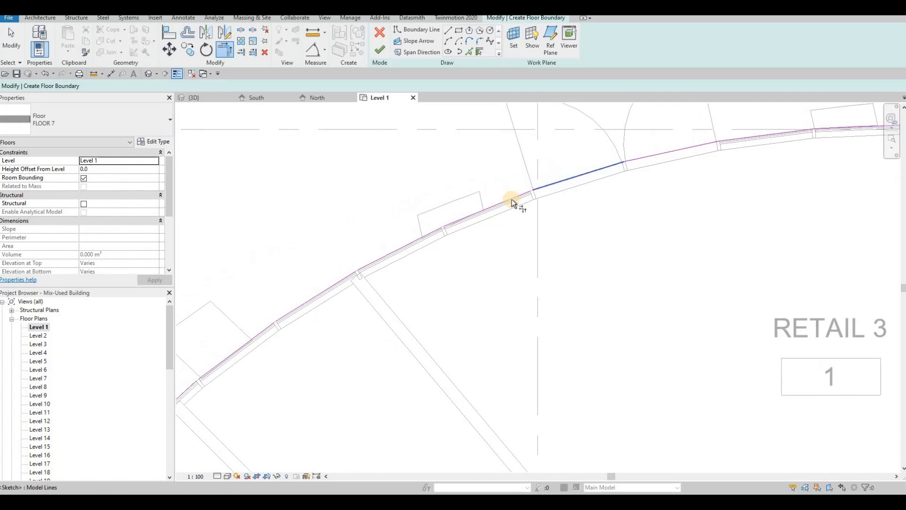
left_click(451, 221)
left_click(429, 229)
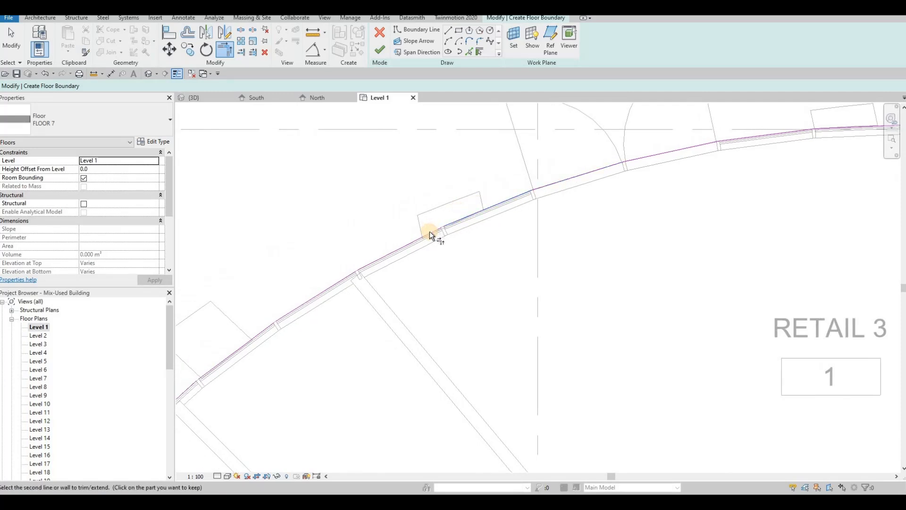
Trim the curved-wall boundary lines into corners on both sides of the partition between Retail 3 and the Main Entrance
middle_click_drag(390, 251, 480, 172)
left_click(480, 173)
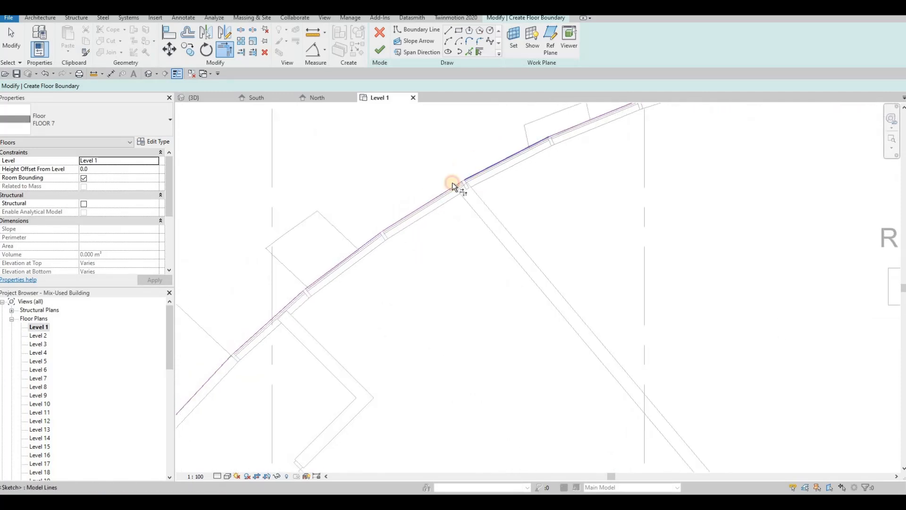
left_click(434, 195)
left_click(395, 220)
left_click(366, 240)
Trim the boundary lines into corners from the window panel north of the Main Entrance through its double door
middle_click_drag(354, 251, 462, 189)
scroll(452, 203, "down", 2)
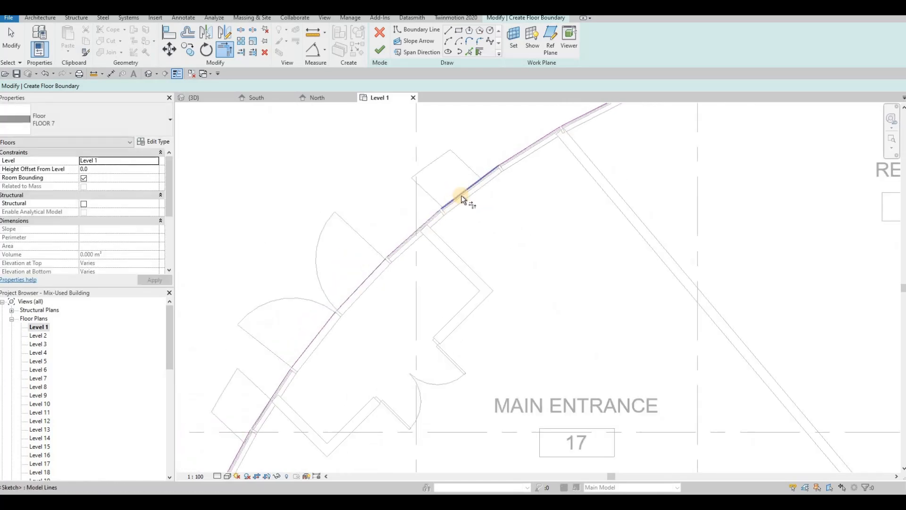
left_click(398, 247)
left_click(380, 265)
left_click(348, 298)
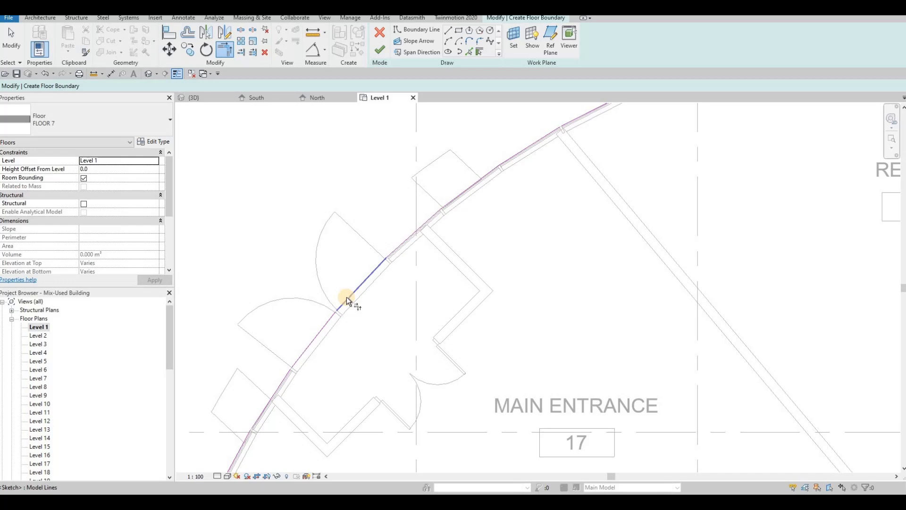
left_click(329, 318)
Trim the boundary lines into corners from the Main Entrance door past the partition shared with Retail 2
middle_click_drag(331, 316, 449, 183)
left_click(408, 238)
left_click(387, 261)
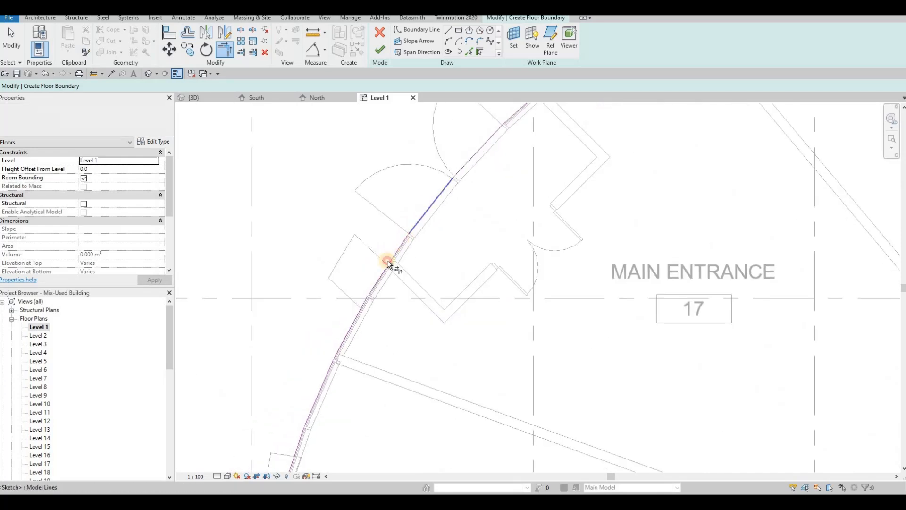
left_click(369, 290)
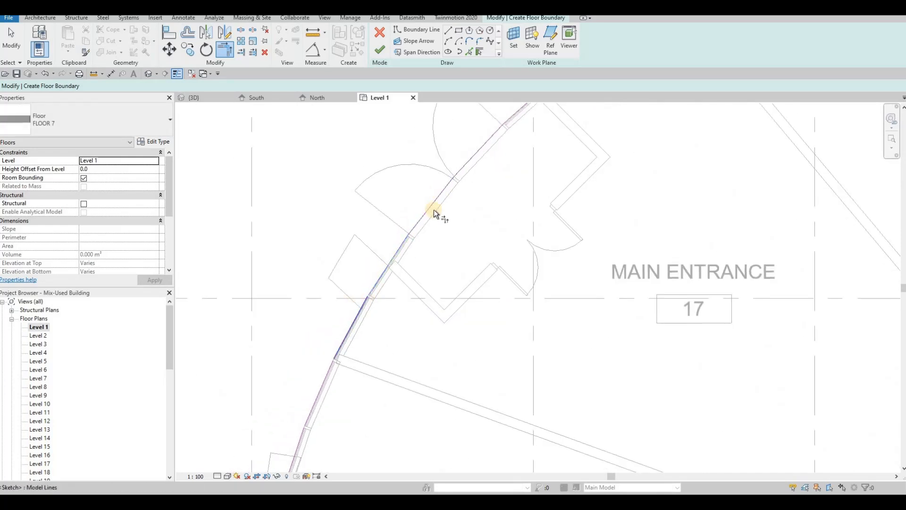
middle_click_drag(338, 351, 435, 219)
left_click(424, 238)
left_click(405, 282)
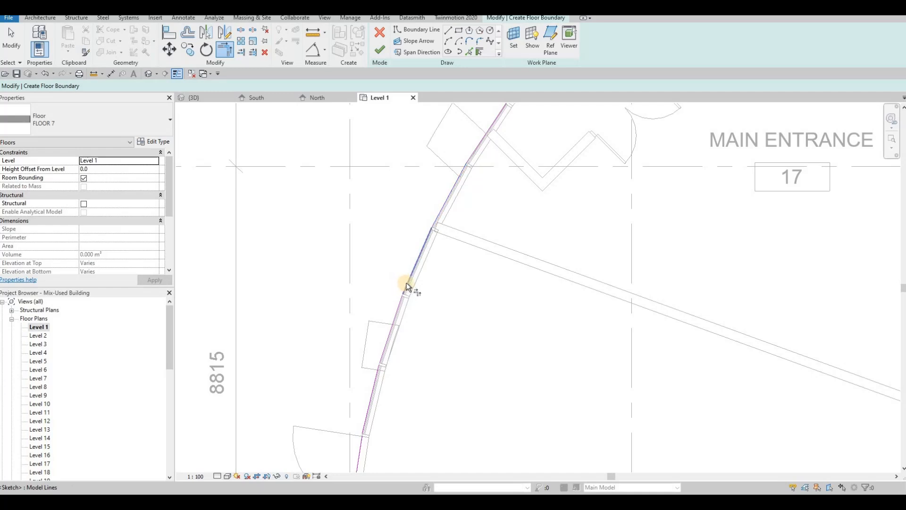
left_click(397, 305)
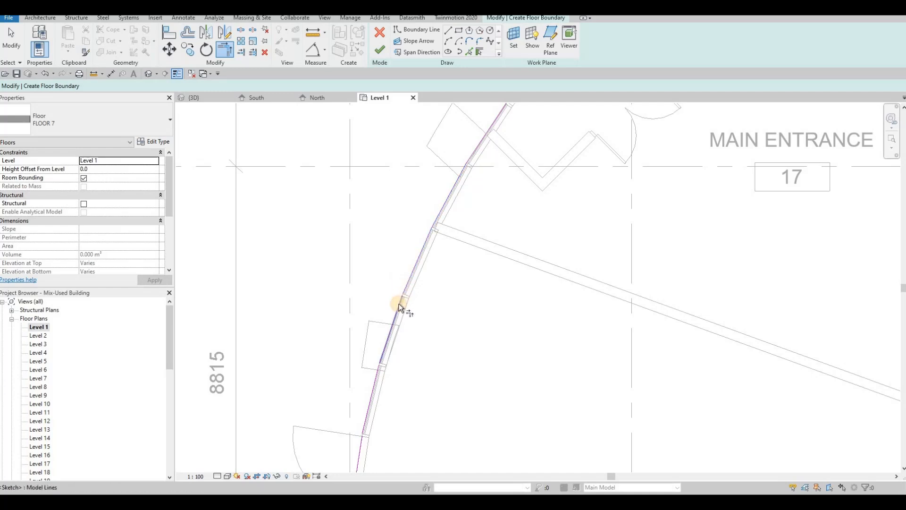
left_click(382, 325)
Trim the remaining curved-wall boundary lines along Retail 2 into corners, through both leaves of its double door
mouse_move(425, 221)
middle_mouse_down()
mouse_move(425, 238)
mouse_move(420, 231)
middle_mouse_up()
left_click(419, 231)
left_click(399, 285)
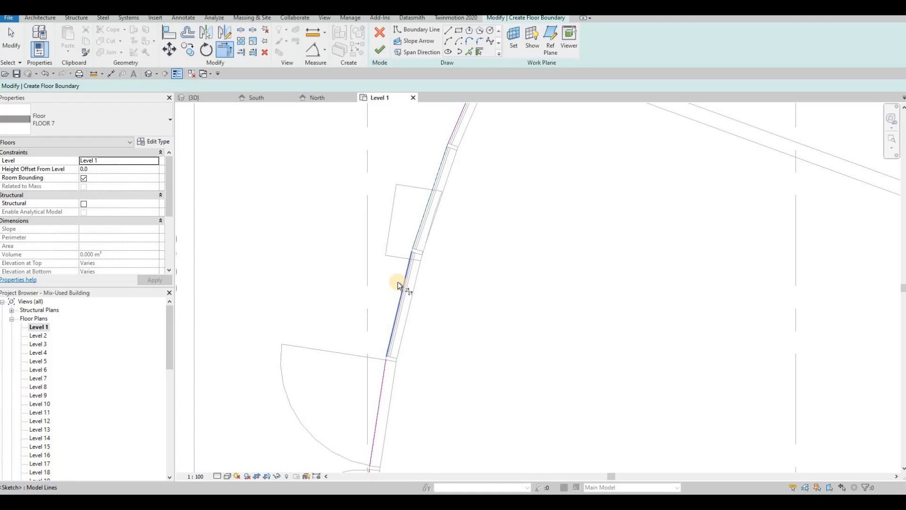
left_click(395, 310)
scroll(396, 310, "down", 1)
left_click(395, 327)
middle_click_drag(445, 364, 420, 263)
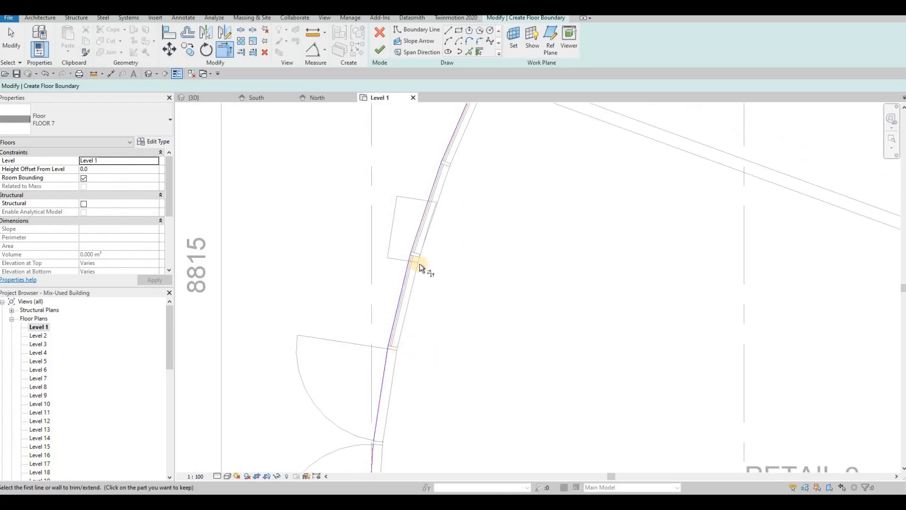
left_click(403, 265)
left_click(399, 307)
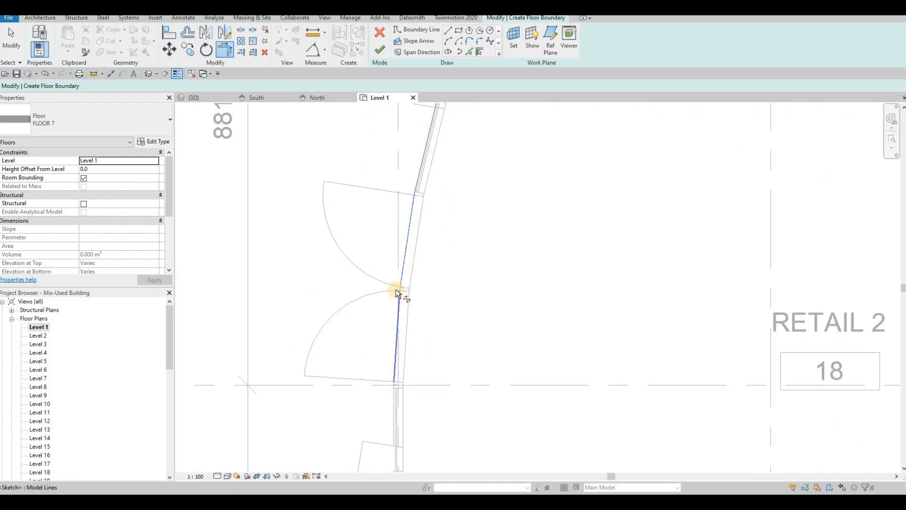
Trim the west wall boundary line beside Stairs 1 to the lower end of the curved boundary at Retail 2
scroll(398, 307, "down", 5)
scroll(415, 310, "up", 4)
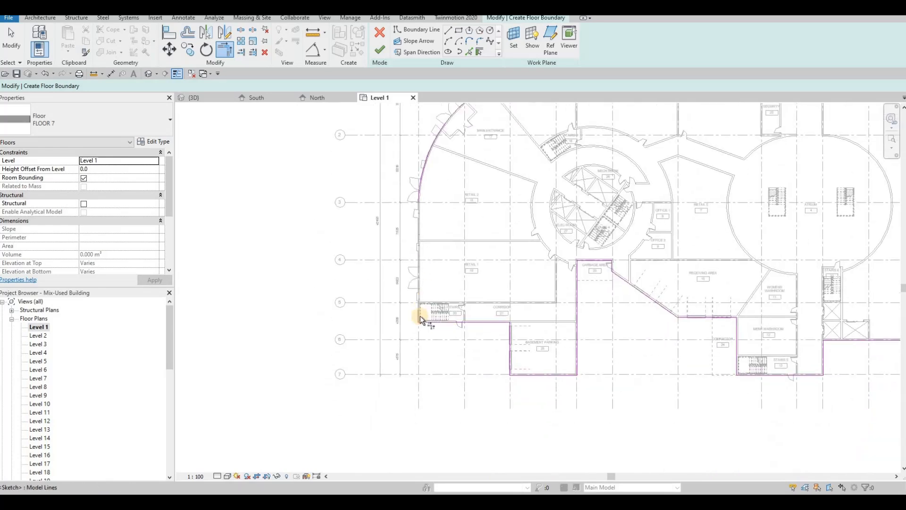
left_click(422, 313)
left_click(422, 124)
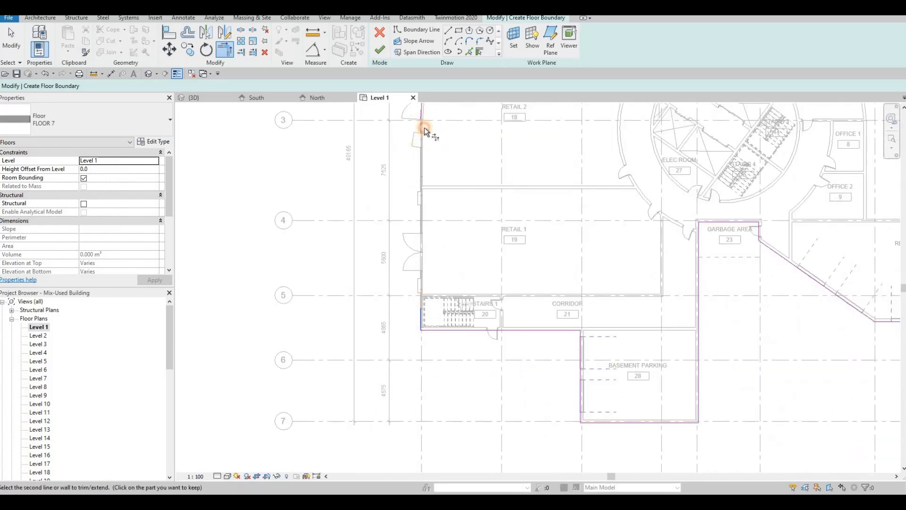
Trim the straight north boundary line to the east wall boundary line at the building's northeast corner
scroll(444, 206, "down", 3)
middle_click_drag(497, 239, 406, 374)
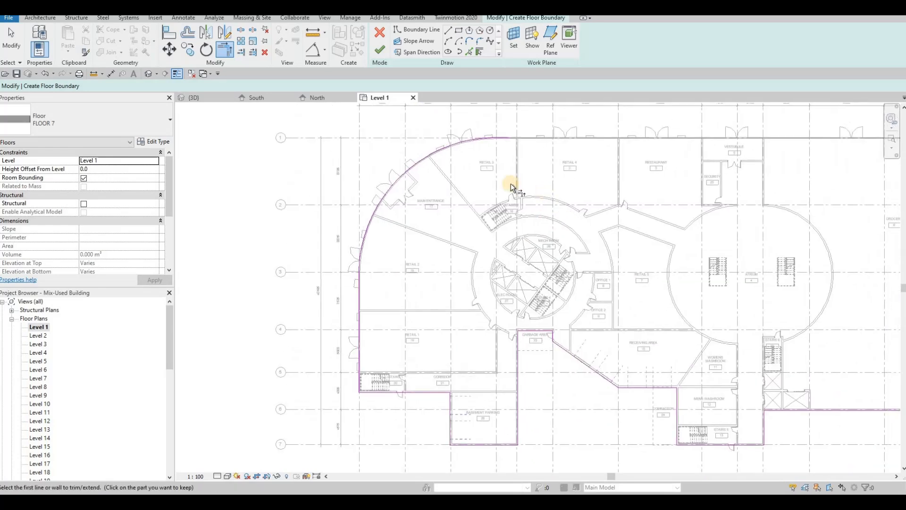
left_click(481, 155)
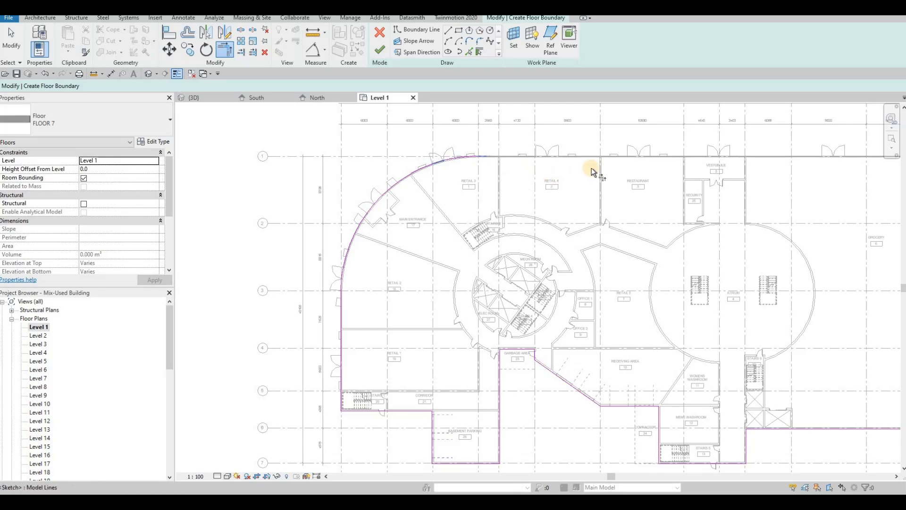
scroll(675, 157, "down", 3)
scroll(645, 173, "up", 3)
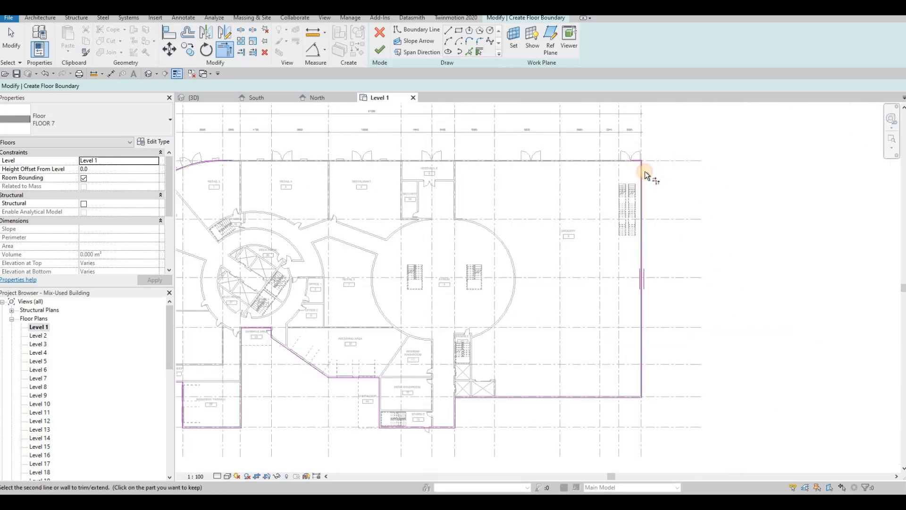
left_click(644, 174)
Delete the short overlapping boundary line at the northeast corner, beside the Grocery double door
scroll(633, 169, "up", 3)
key("Escape")
key("Escape")
key("Escape")
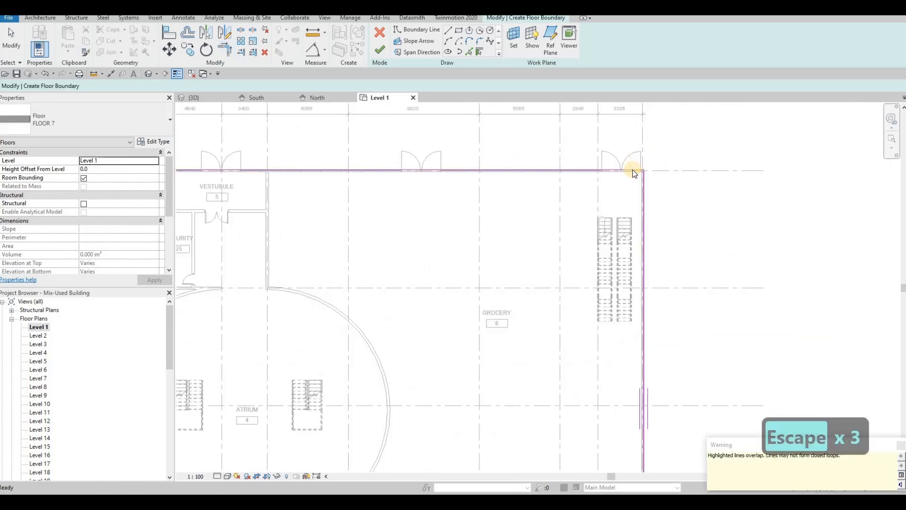
key("Tab")
key("Tab")
key("Tab")
left_click(632, 169)
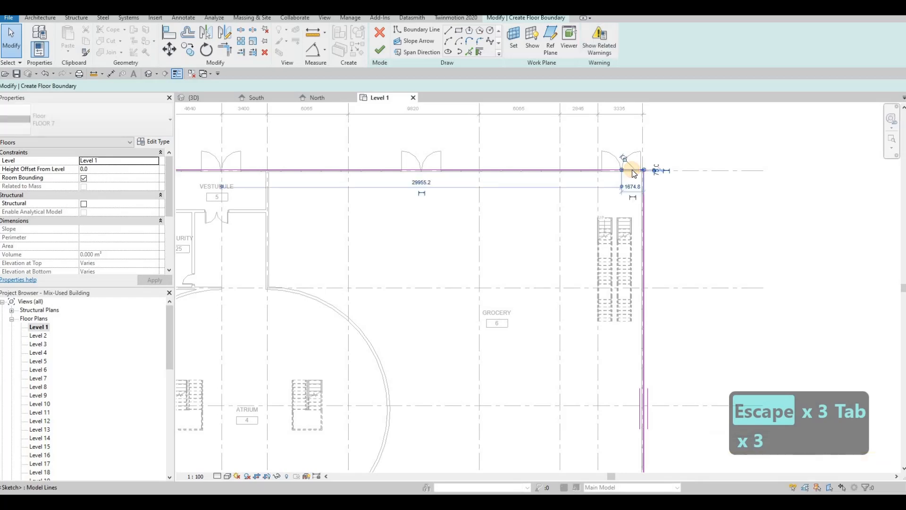
key("Delete")
Sketch a rectangular boundary about 48,500 mm tall around the whole building, outside the traced floor outline
scroll(619, 204, "down", 5)
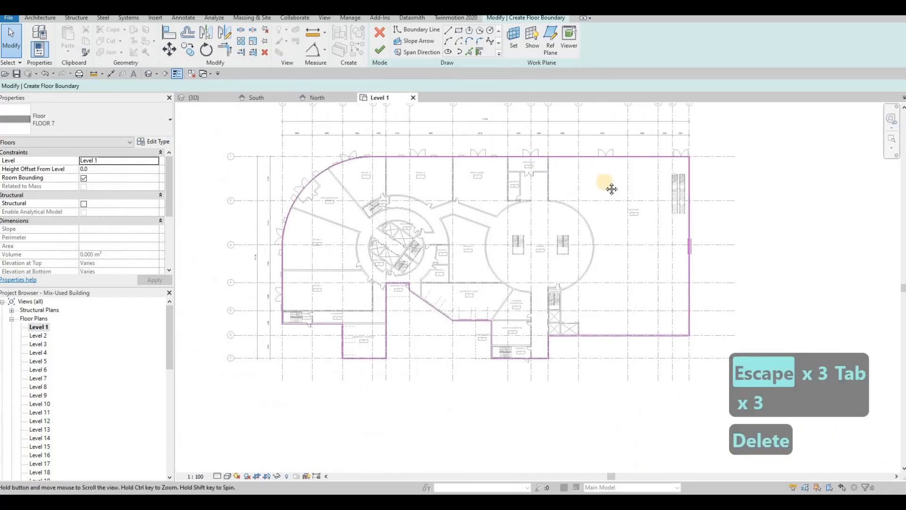
middle_click_drag(611, 188, 628, 194)
key("Escape")
middle_click_drag(522, 202, 600, 190)
scroll(463, 258, "up", 3)
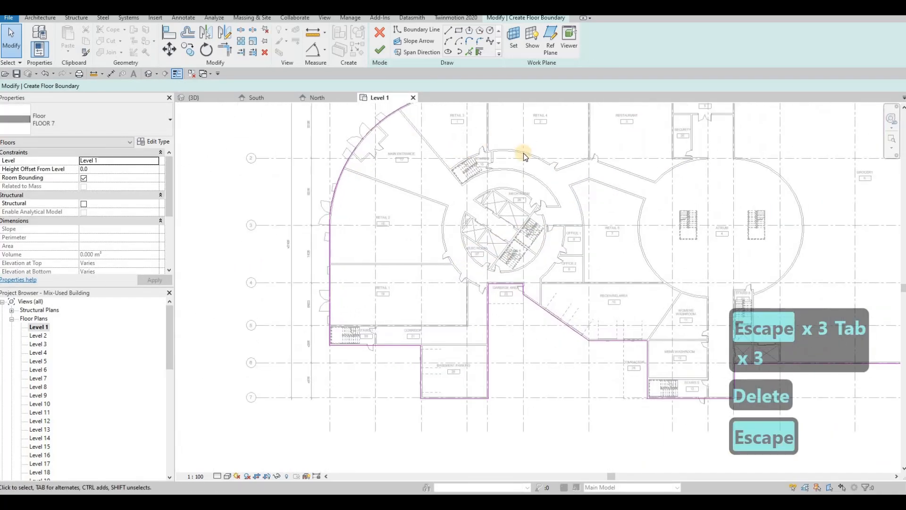
scroll(463, 204, "down", 3)
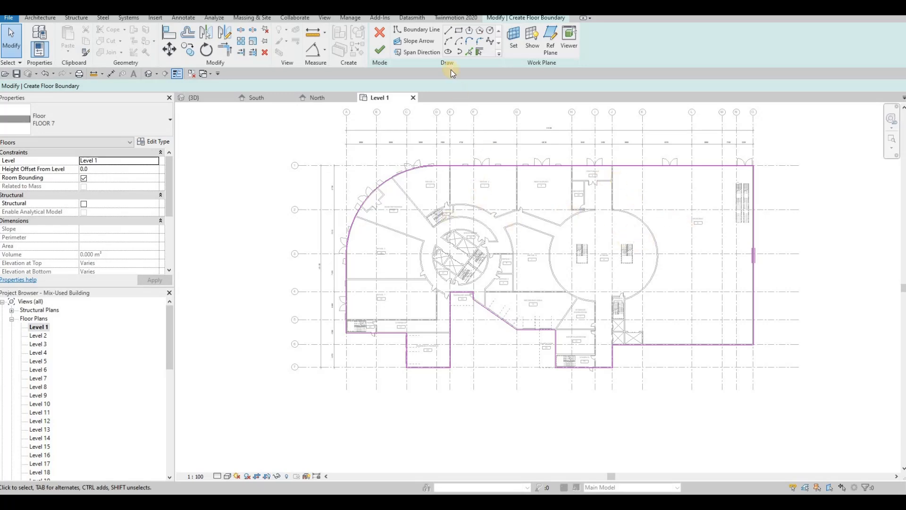
left_click(775, 142)
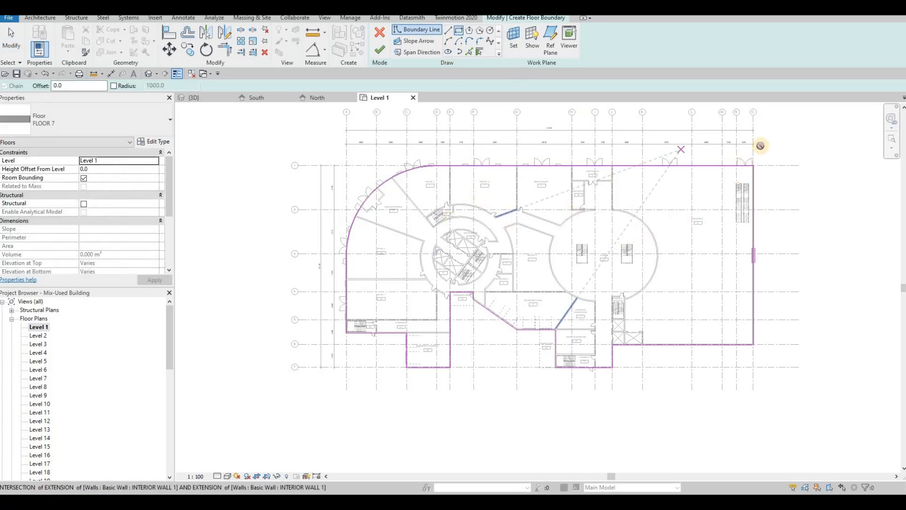
left_click(264, 385)
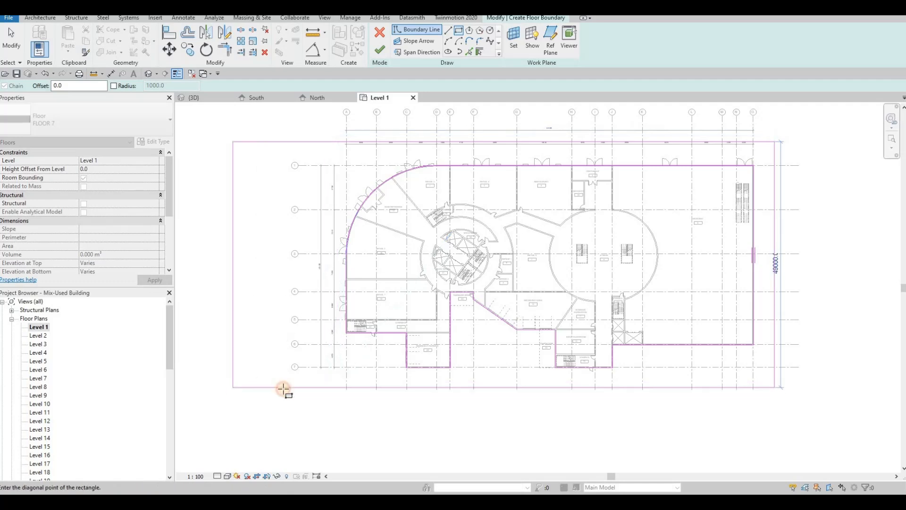
key("Escape")
key("Escape")
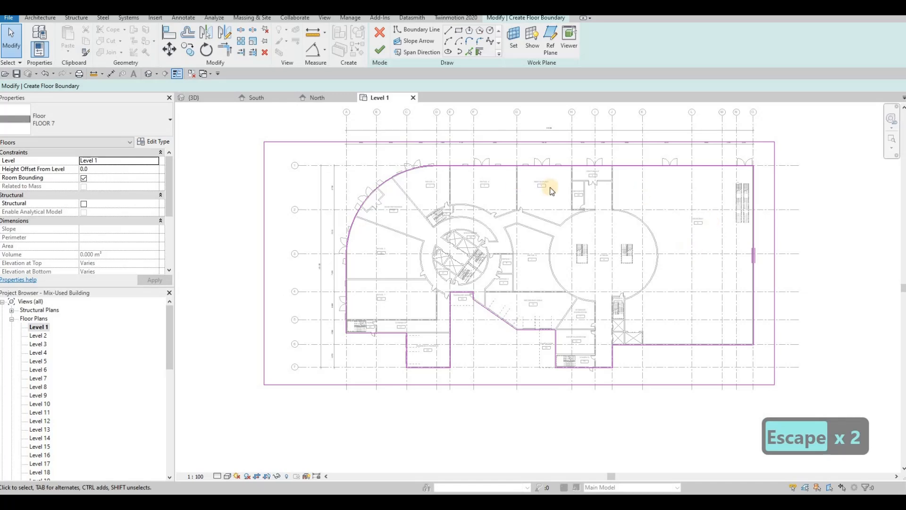
key("Escape")
key("Escape")
Move the outer rectangle's west boundary line to 4000 mm from the building's westernmost grid line
middle_click_drag(309, 206, 336, 204)
scroll(366, 211, "down", 1)
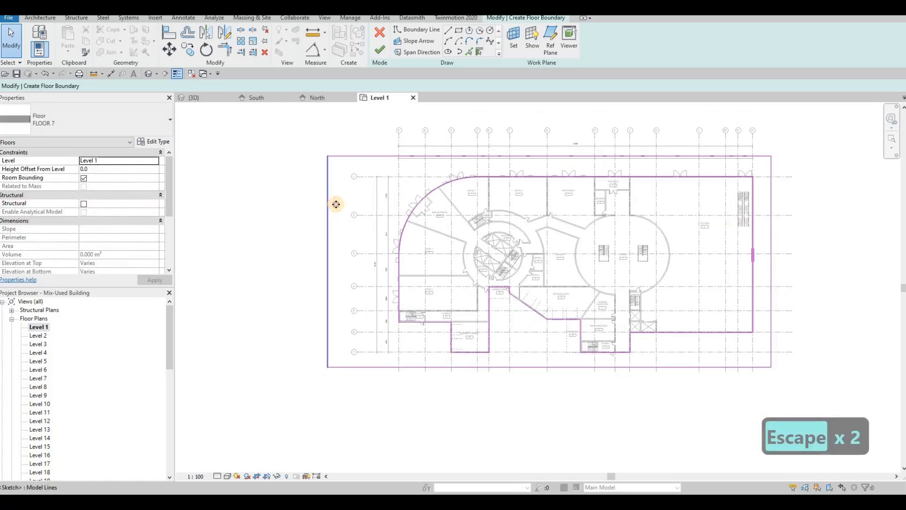
left_click_drag(336, 204, 385, 208)
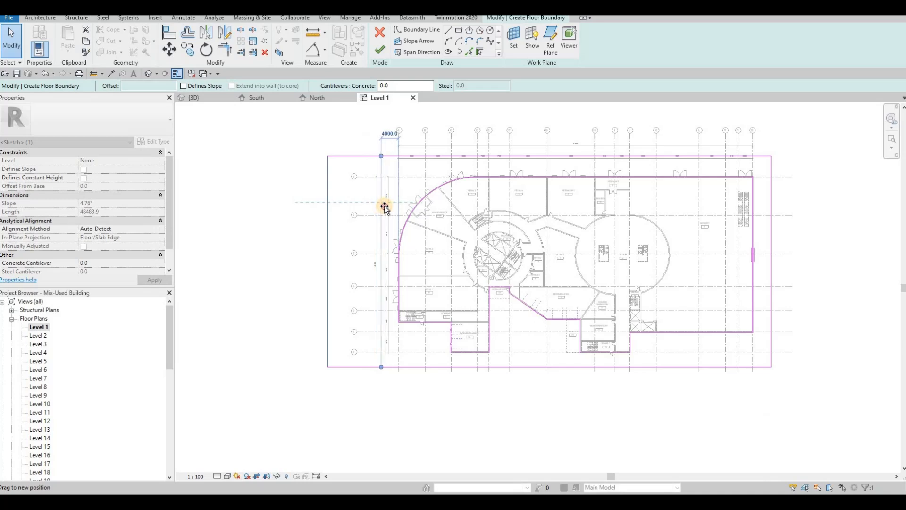
left_click_drag(434, 182, 433, 186)
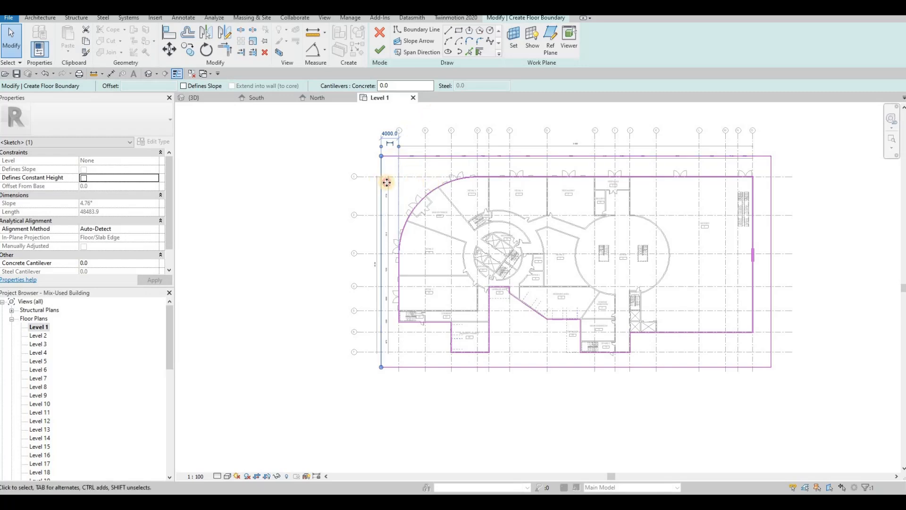
left_click_drag(382, 183, 380, 185)
left_click_drag(452, 189, 453, 190)
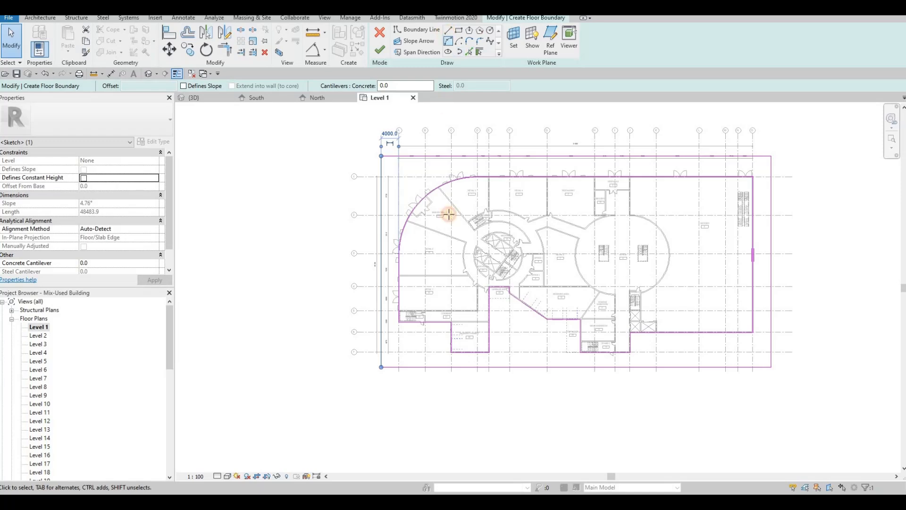
Sketch a vertical boundary line about 8,600 mm up from the outer south line, west of Basement Parking, and a horizontal one about 15,300 mm to the west line
scroll(442, 355, "up", 5)
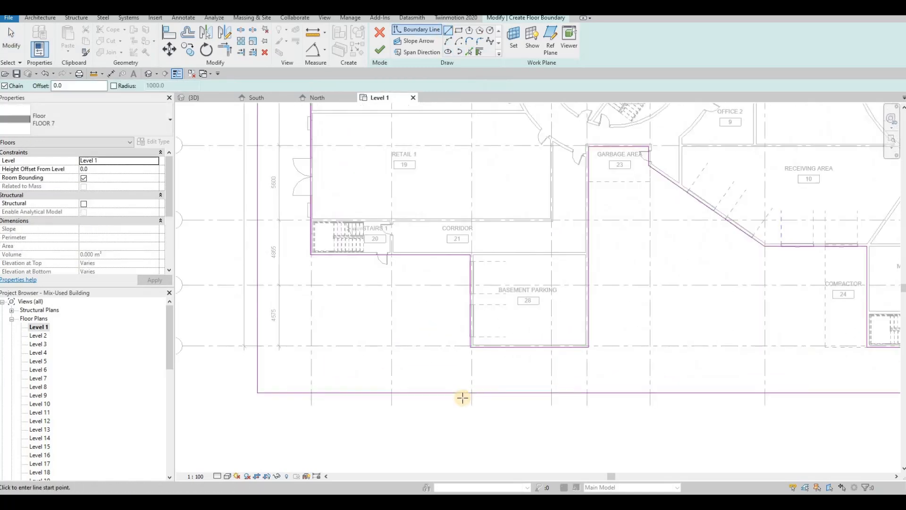
left_click(462, 394)
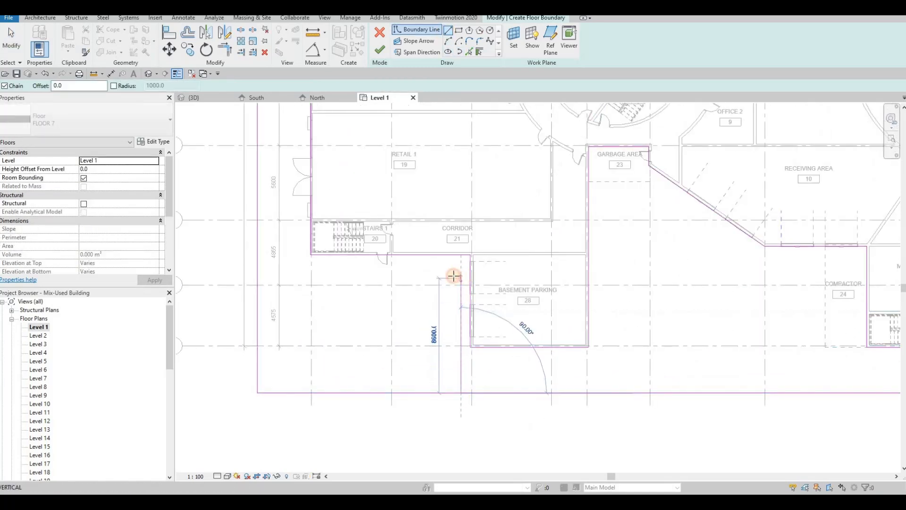
left_click(310, 274)
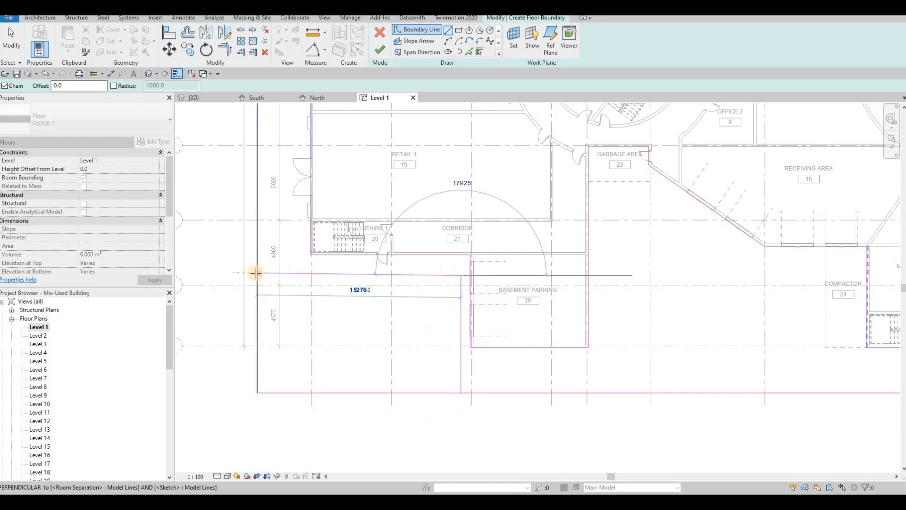
left_click(285, 293)
key("Escape")
key("Escape")
key("Escape")
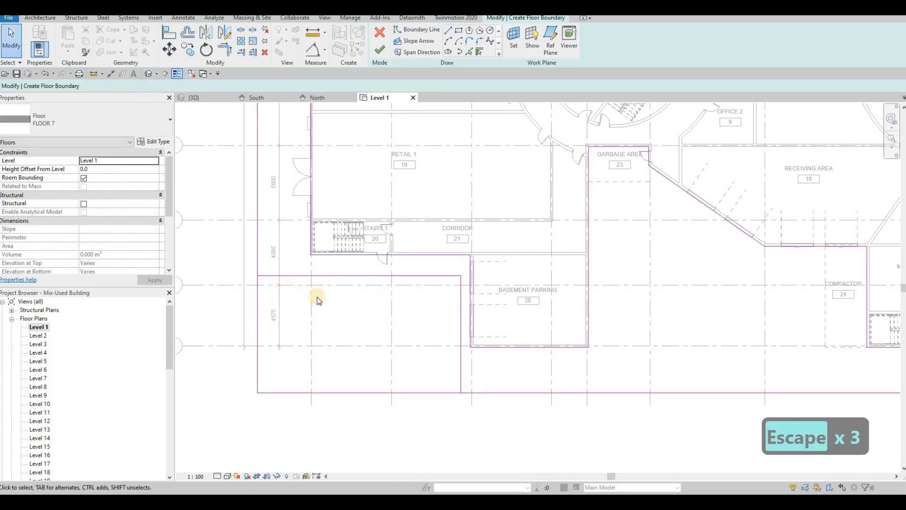
Trim the new vertical line with the outer south line and the new horizontal line with the west line, removing the southwest corner
key("t")
key("r")
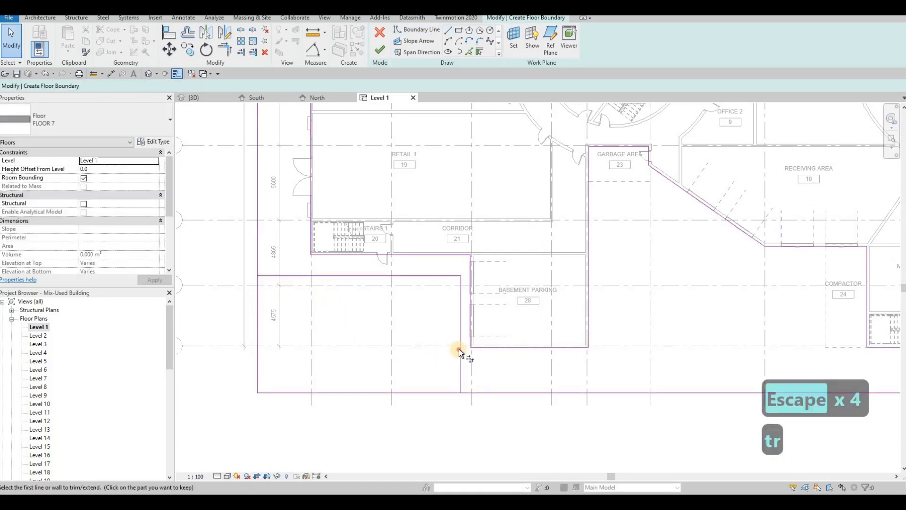
left_click(460, 349)
left_click(274, 276)
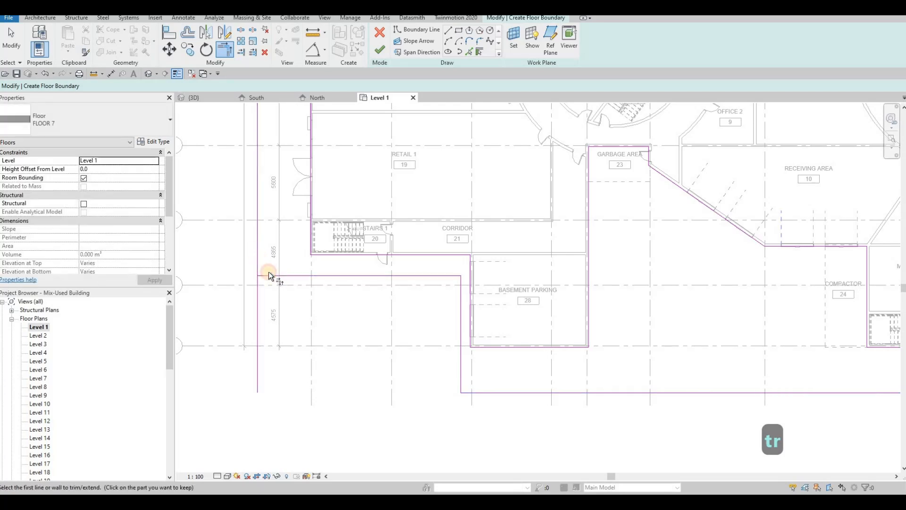
left_click(258, 267)
left_click(275, 275)
scroll(359, 238, "down", 2)
middle_click_drag(303, 167, 358, 219)
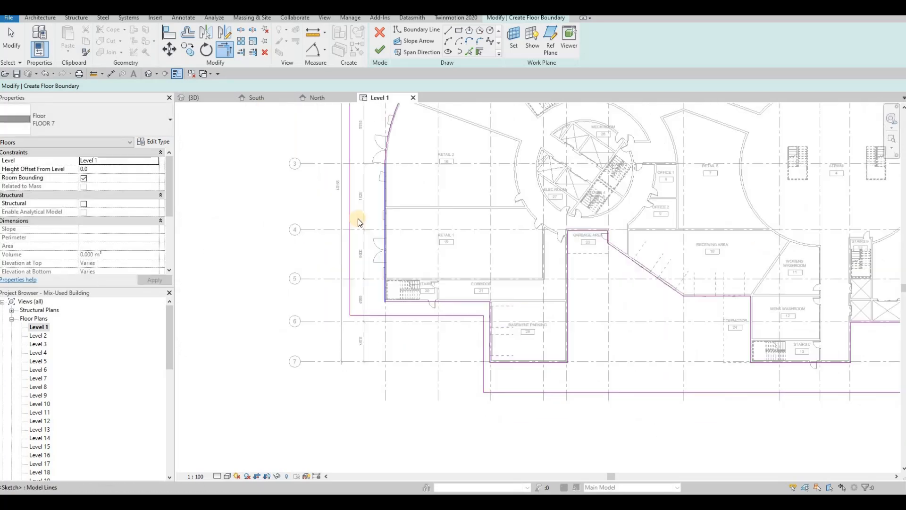
key("Escape")
key("Escape")
Shift the outer boundary's west line slightly east, toward the building
left_click(351, 206)
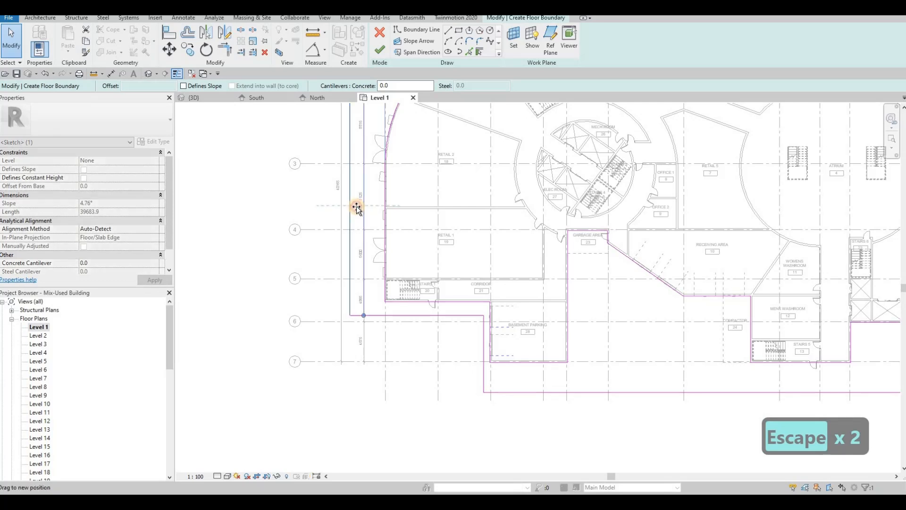
left_click_drag(357, 208, 355, 214)
key("Escape")
key("Escape")
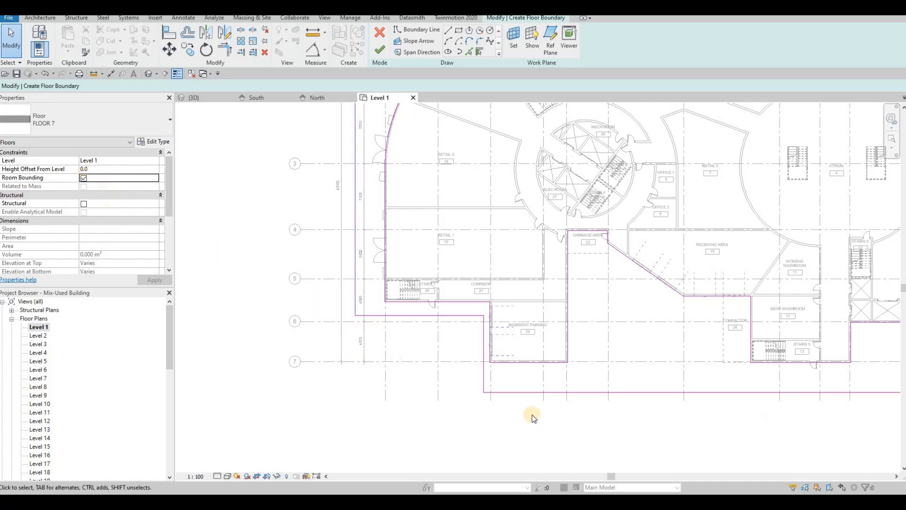
Move the outer boundary's south line north toward the building and set its distance from grid line 7 to 1500 mm
middle_click_drag(443, 338, 377, 316)
scroll(411, 339, "up", 2)
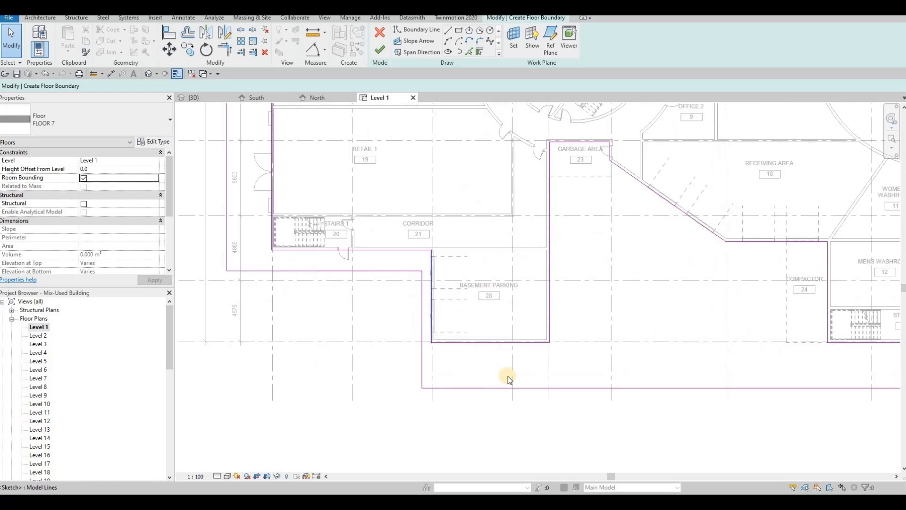
middle_click_drag(558, 387, 508, 376)
mouse_move(509, 376)
left_mouse_down()
mouse_move(518, 340)
mouse_move(425, 344)
left_mouse_up()
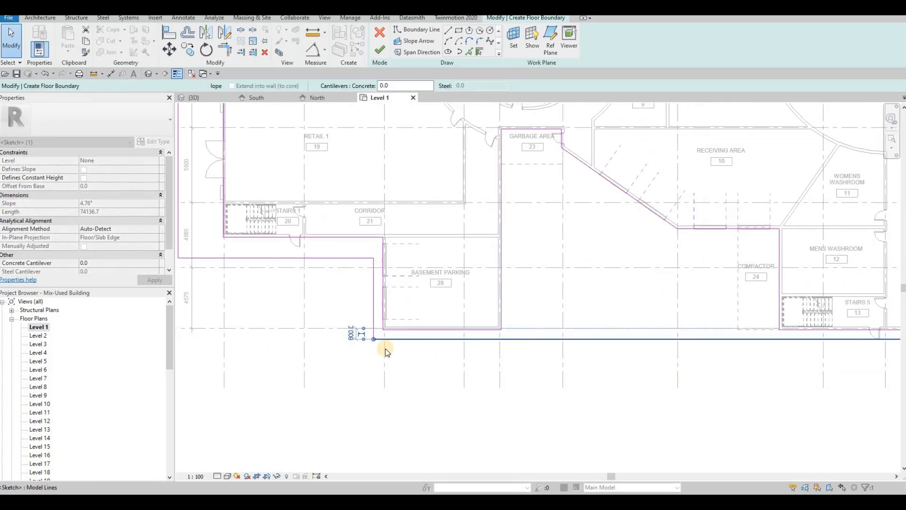
left_click(353, 334)
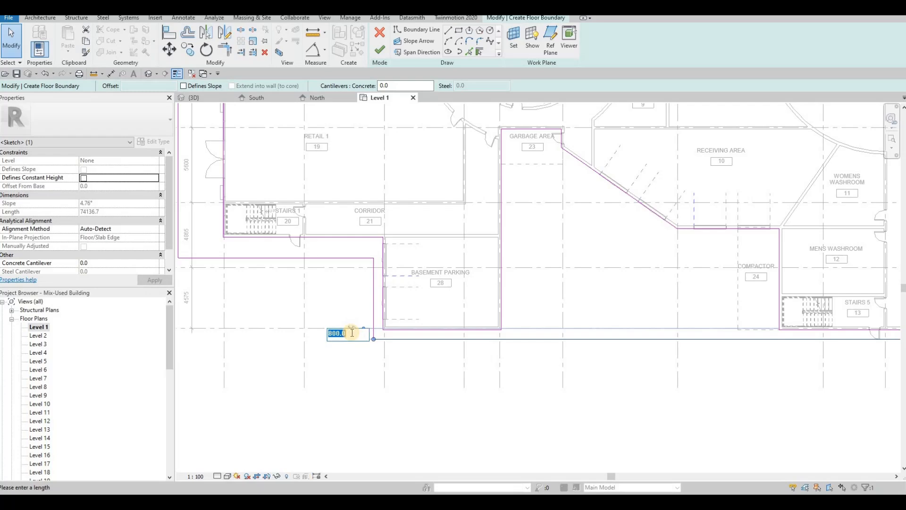
type("1500")
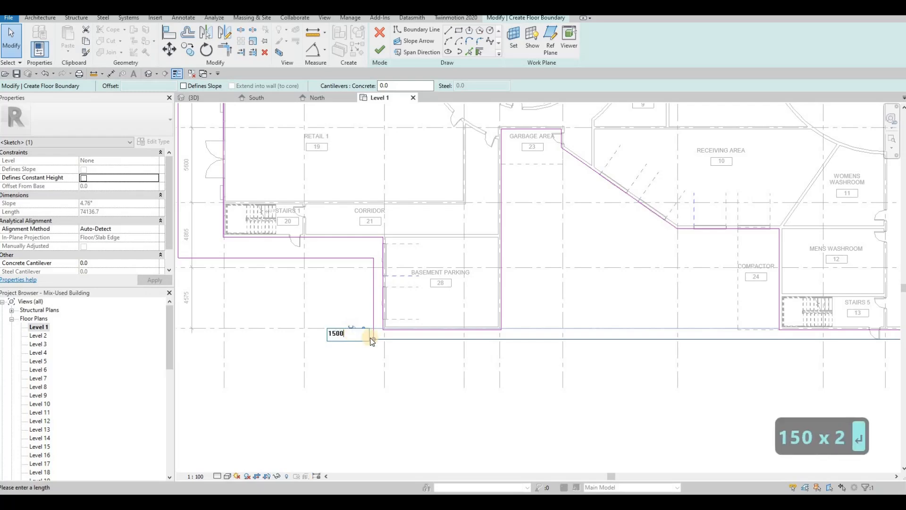
key("Return")
key("Escape")
key("Escape")
Set the distance between the notch's vertical boundary line and the west side of Basement Parking to 1500 mm
left_click(373, 276)
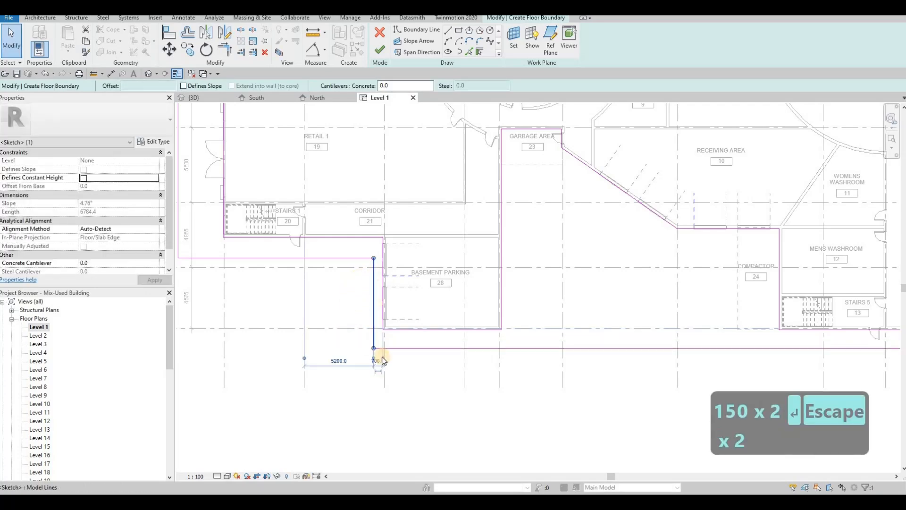
scroll(378, 363, "up", 2)
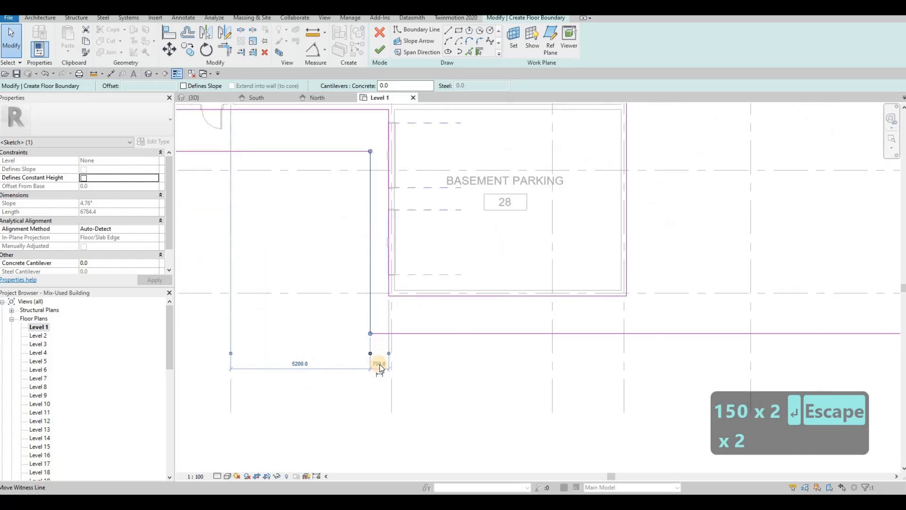
left_click(379, 364)
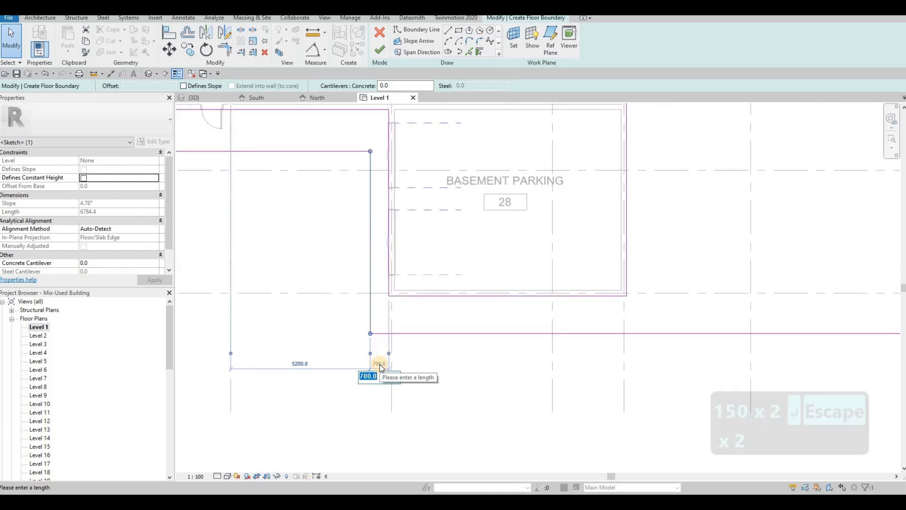
type("5")
key("BackSpace")
type("1500")
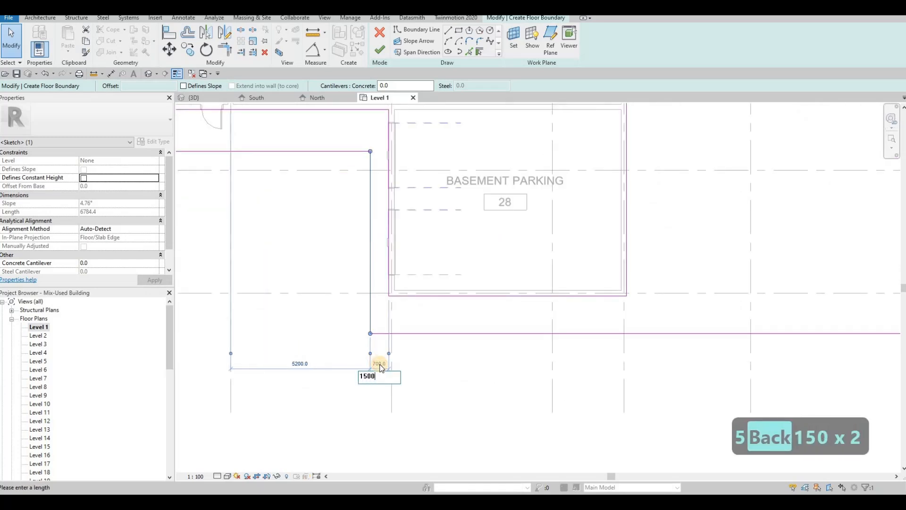
Set the vertical outer boundary line beside Basement Parking to 1500 from the parking's side wall
key("Return")
key("Escape")
key("Escape")
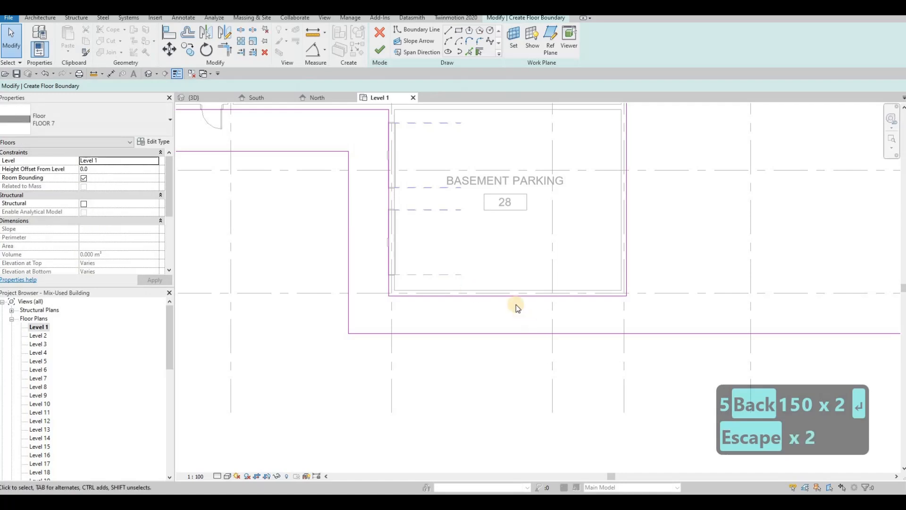
Set the horizontal outer boundary line below Stairs 1 and the Corridor to 1500 from the building edge
middle_click_drag(459, 237, 469, 244)
key("Escape")
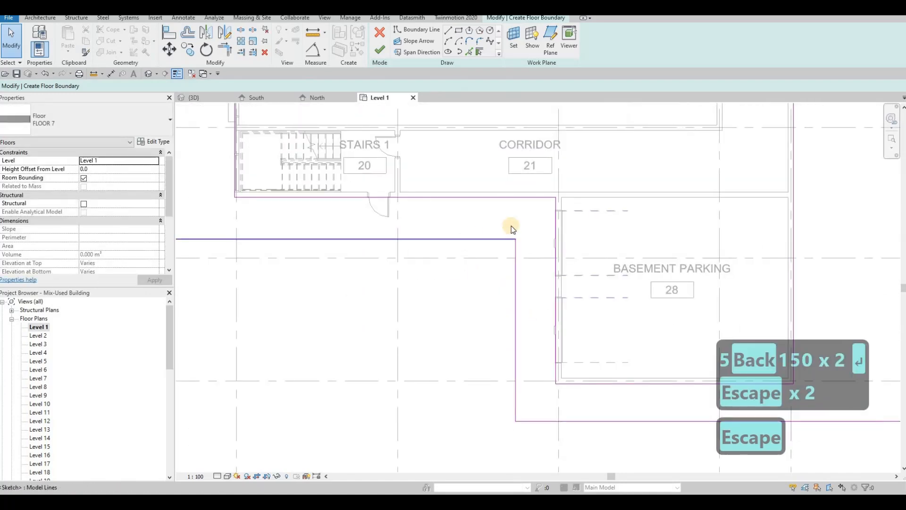
left_click(511, 232)
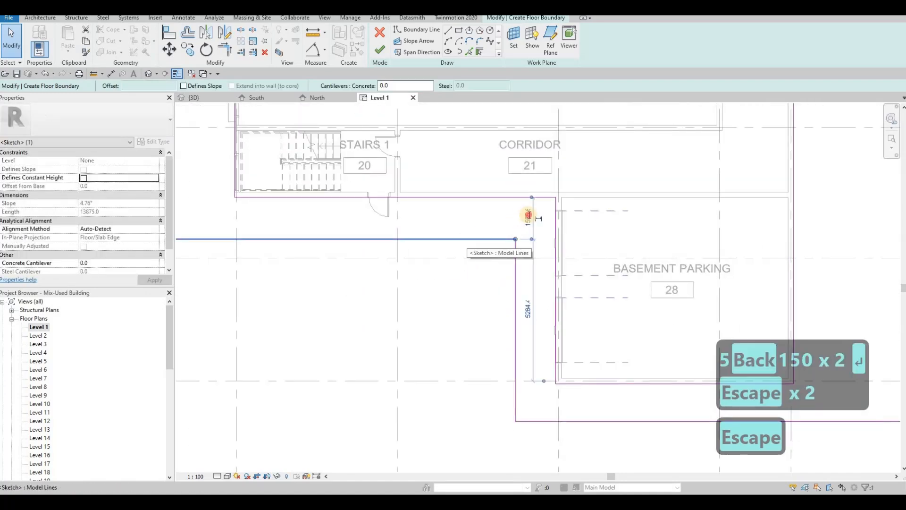
type("1500")
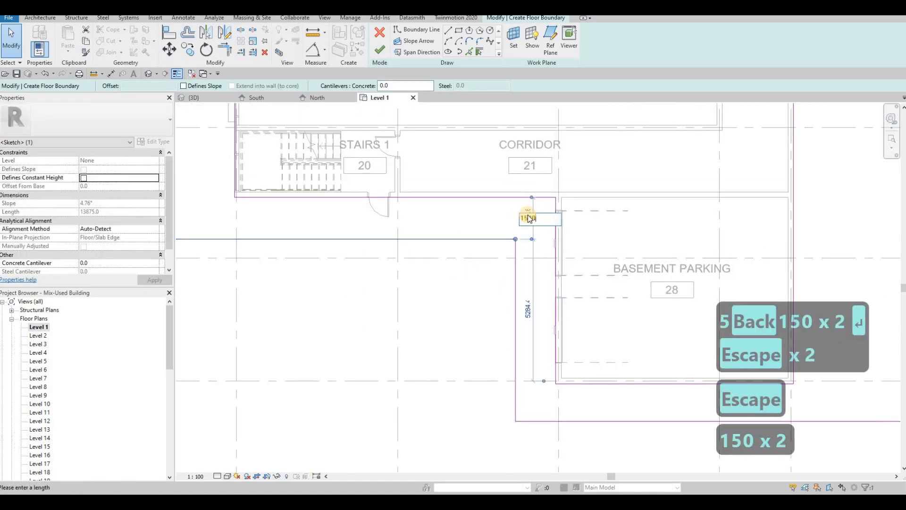
key("Return")
key("Escape")
key("Escape")
Create floor boundary lines at a 1000 offset by picking the Garbage Area's side and upper walls and the diagonal Receiving Area wall
scroll(453, 257, "down", 6)
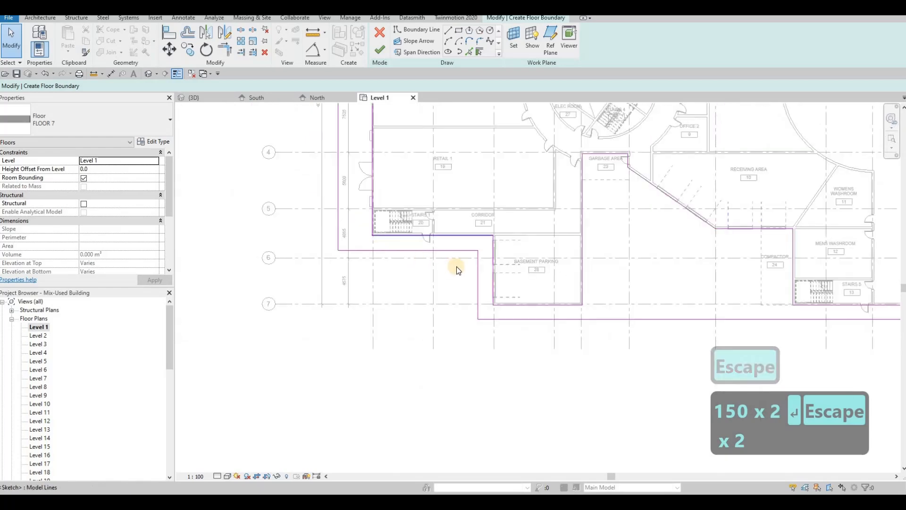
middle_click_drag(493, 286, 416, 249)
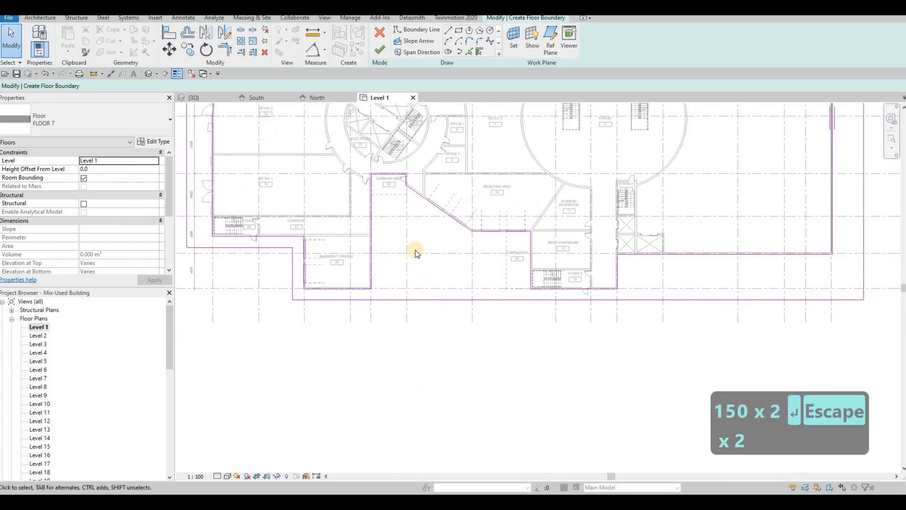
scroll(391, 255, "up", 3)
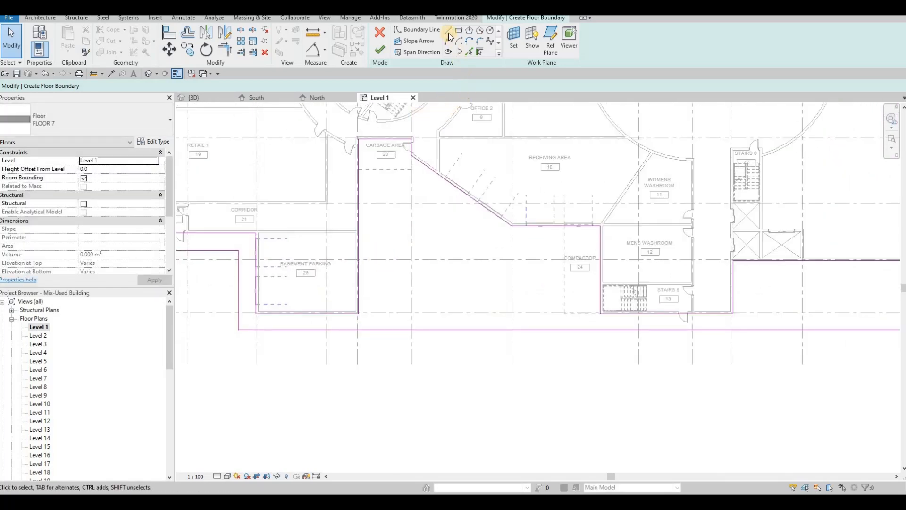
left_click(469, 52)
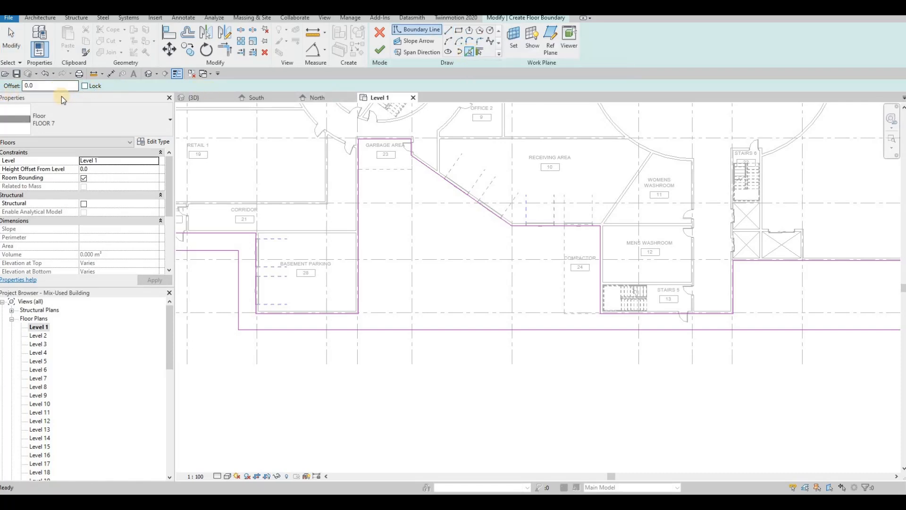
type("100")
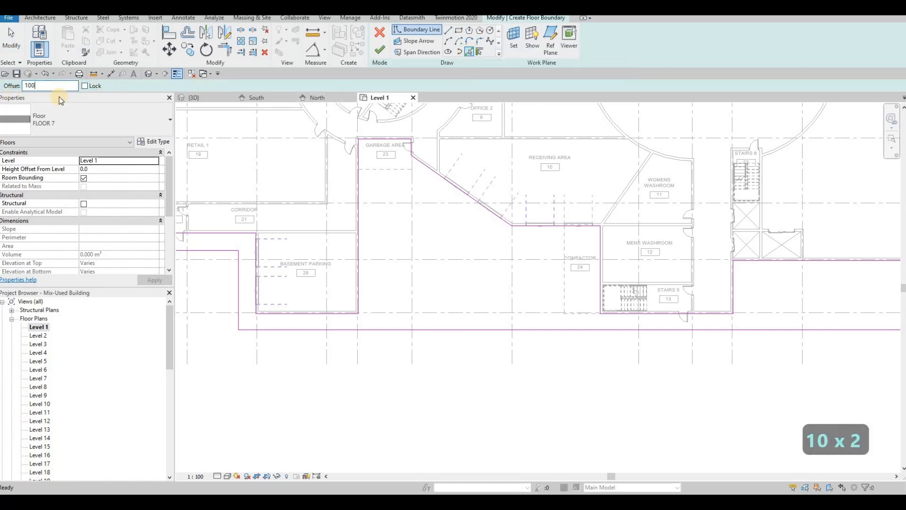
key("Return")
left_click(31, 86)
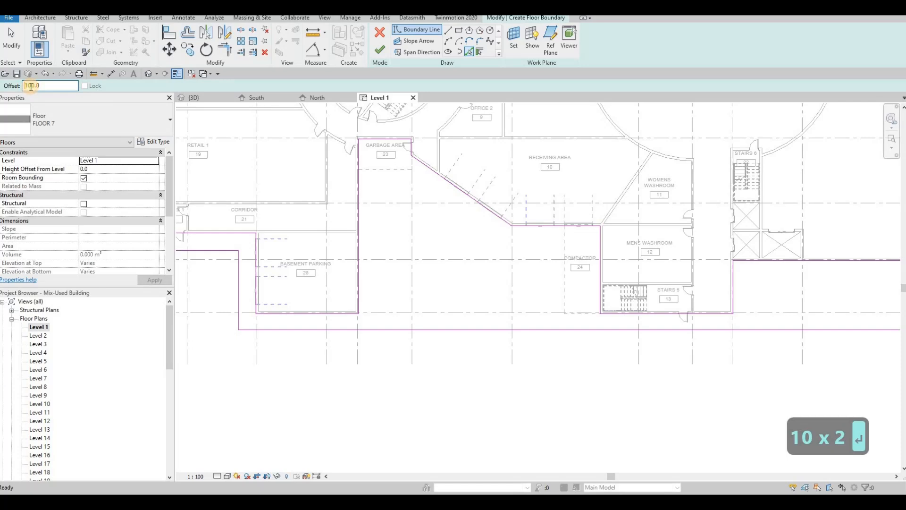
type("0")
key("Return")
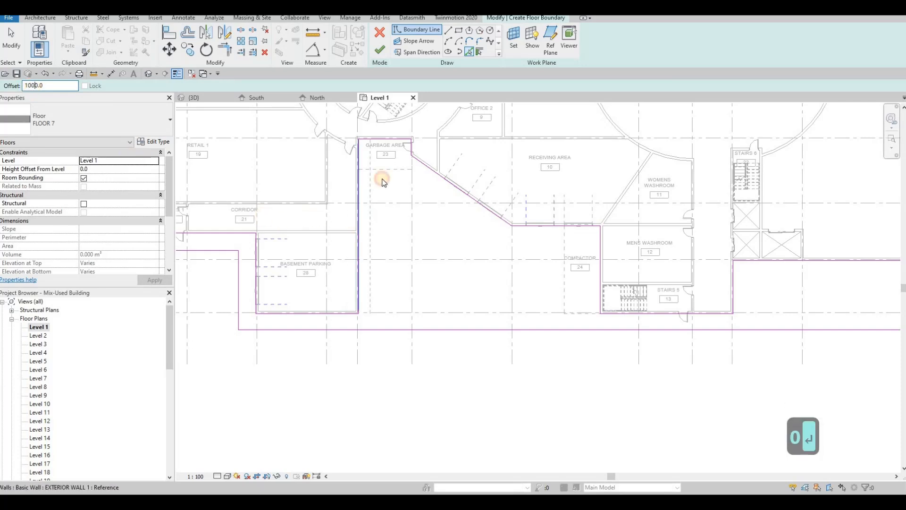
left_click(391, 144)
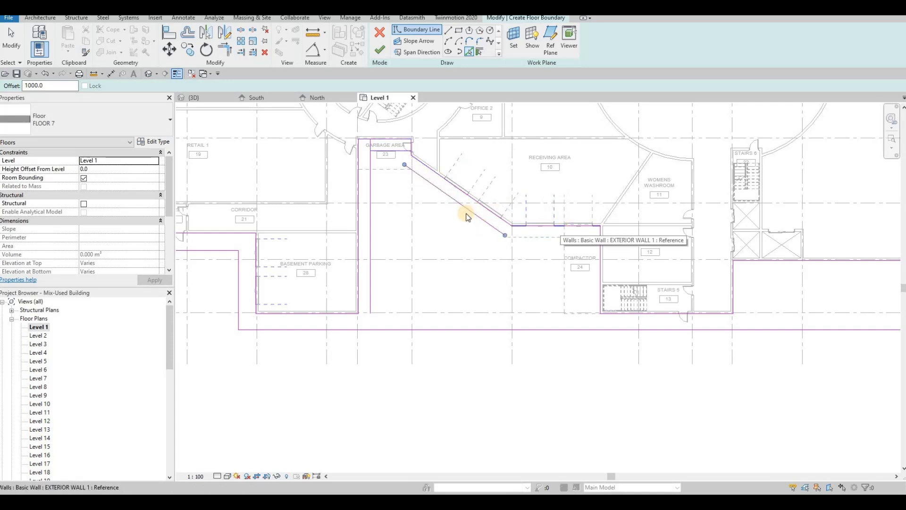
key("Escape")
key("Escape")
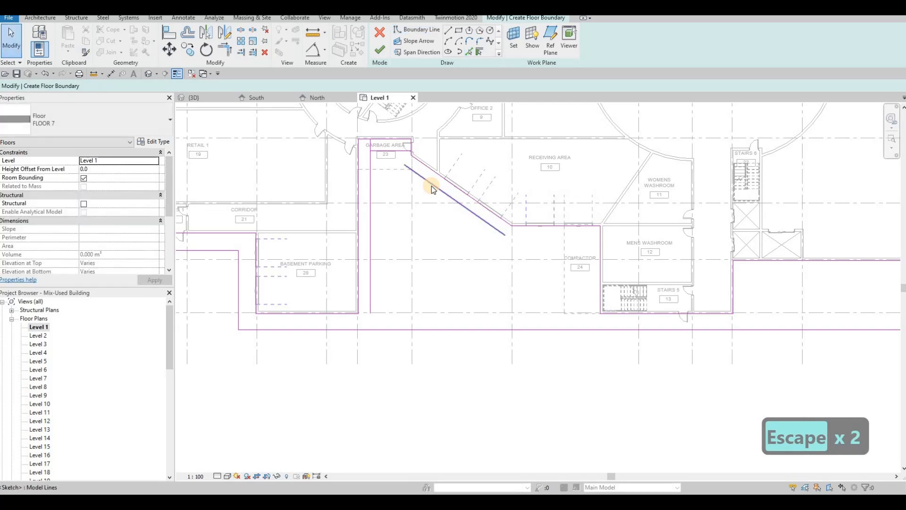
left_click(432, 186)
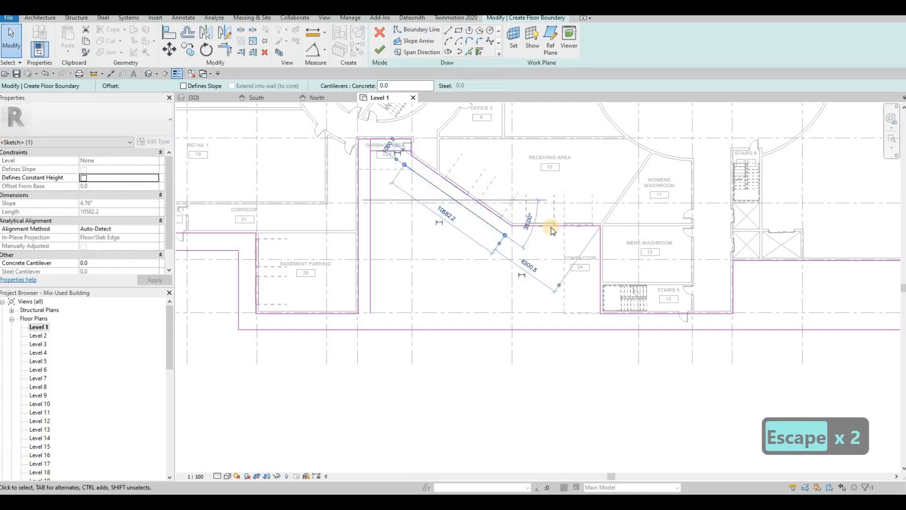
key("Escape")
key("Escape")
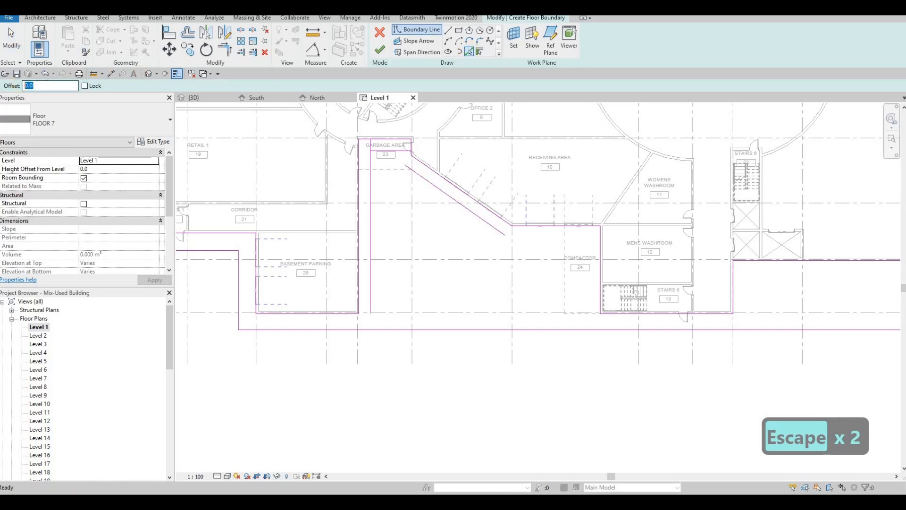
Create boundary lines at a 1000 offset from the horizontal Receiving Area wall and the vertical wall between Compactor and Mens Washroom
type("1000")
key("Return")
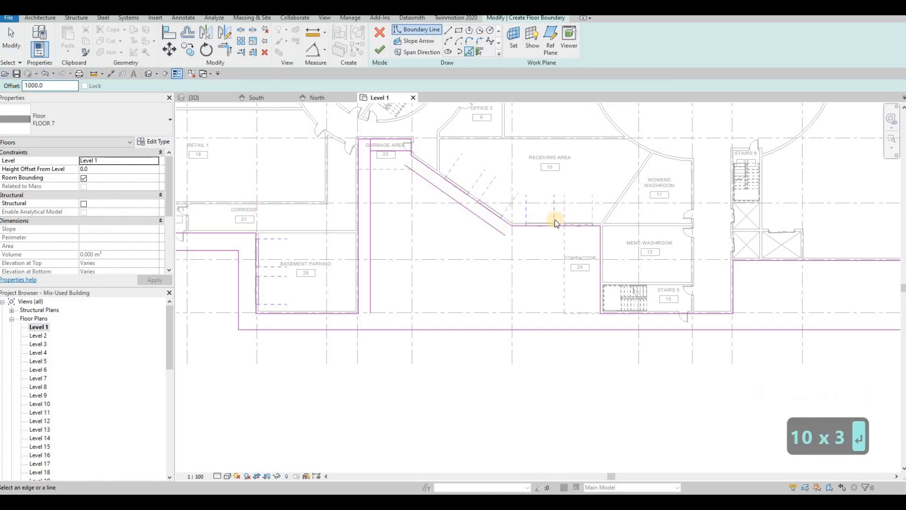
left_click(599, 250)
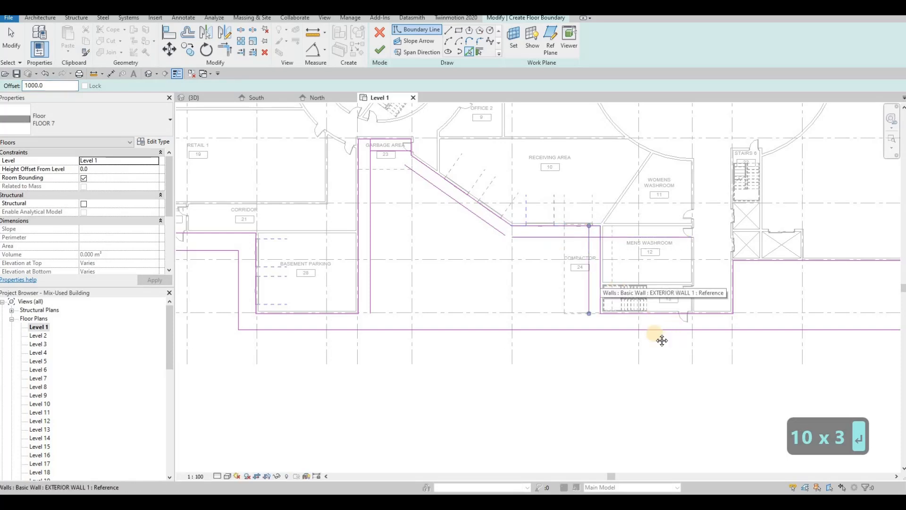
middle_click_drag(618, 329, 525, 310)
key("Escape")
key("Escape")
key("Escape")
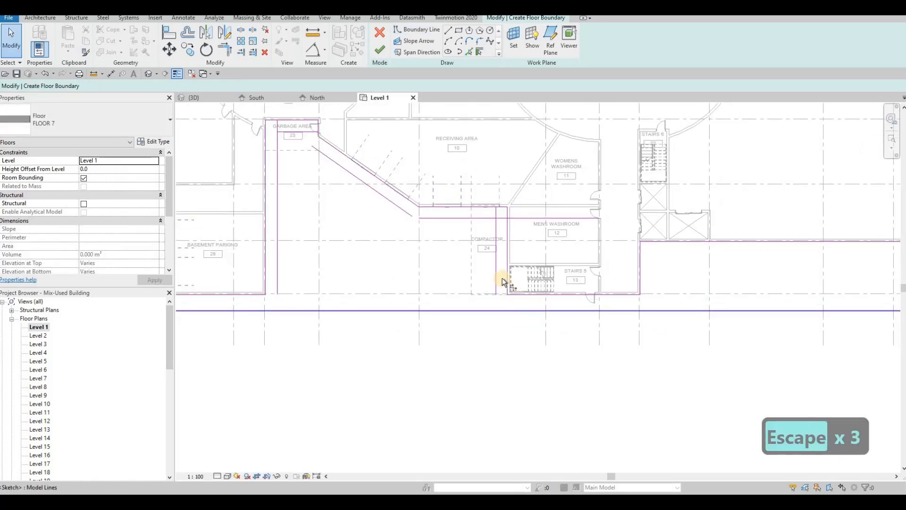
key("t")
key("r")
left_click(496, 266)
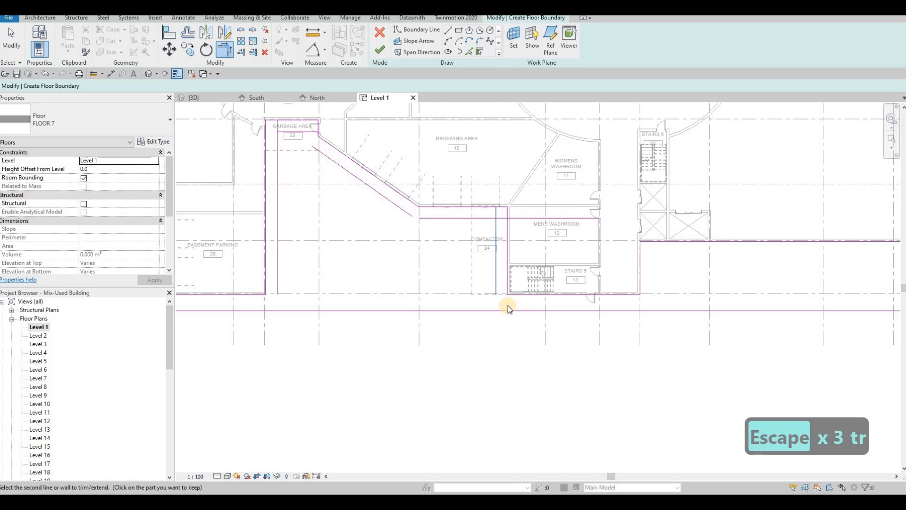
left_click(509, 300)
key("Escape")
key("Escape")
Split the lower outer boundary line just below the Compactor area
key("s")
key("l")
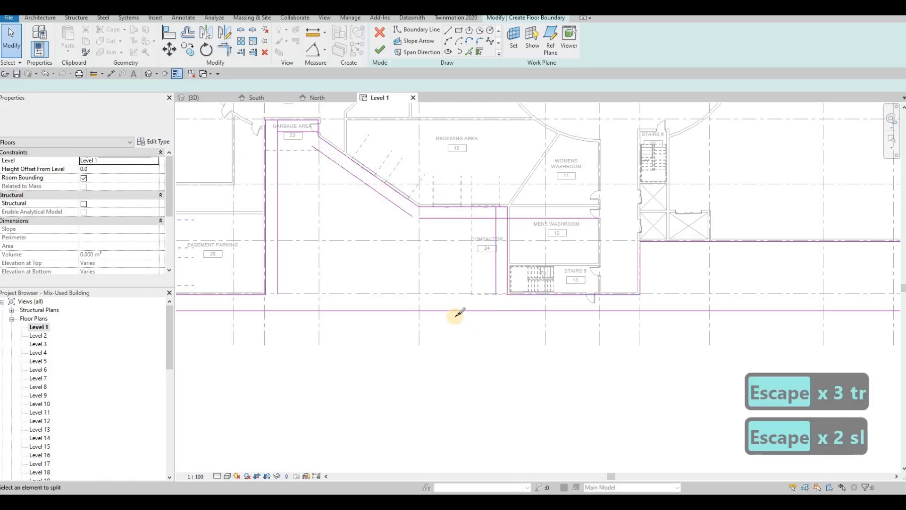
key("Escape")
key("Escape")
Trim the vertical Compactor line to corners with the lower outer boundary and the Receiving Area line, and join that line to the diagonal
key("t")
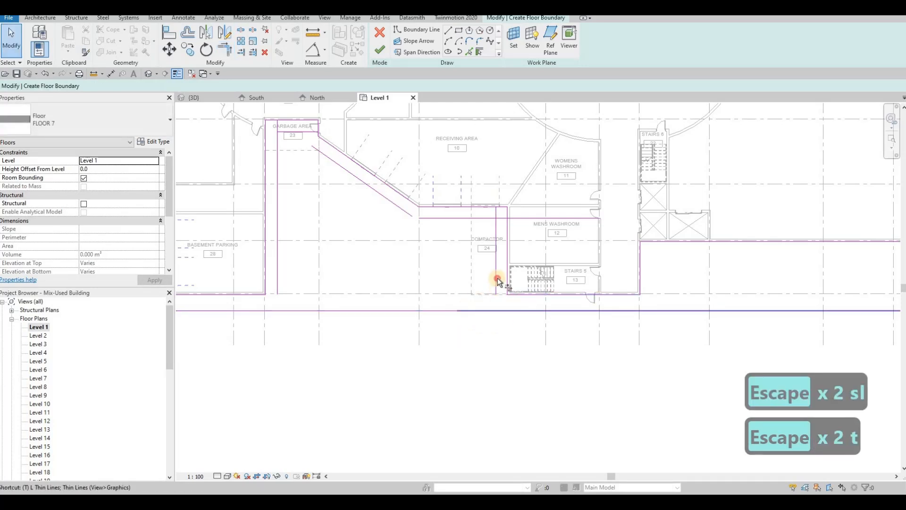
key("r")
left_click(505, 311)
left_click(495, 236)
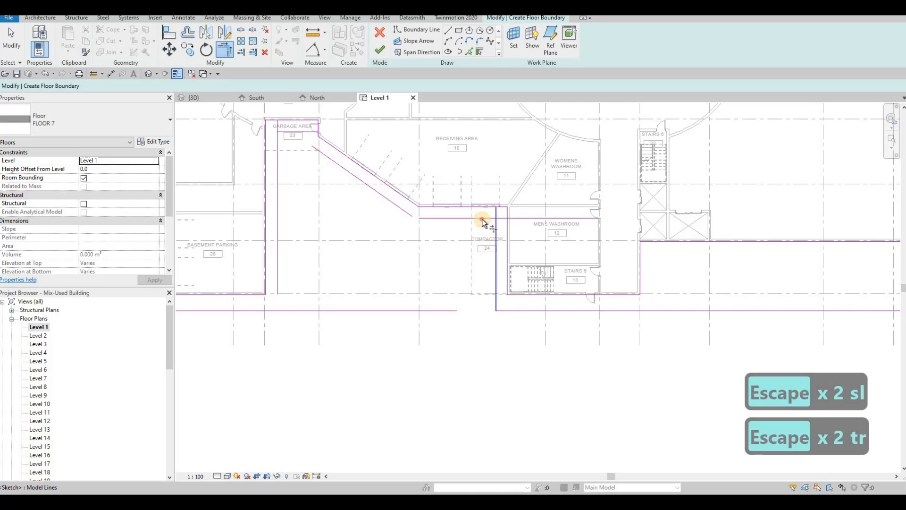
left_click(433, 216)
left_click(427, 218)
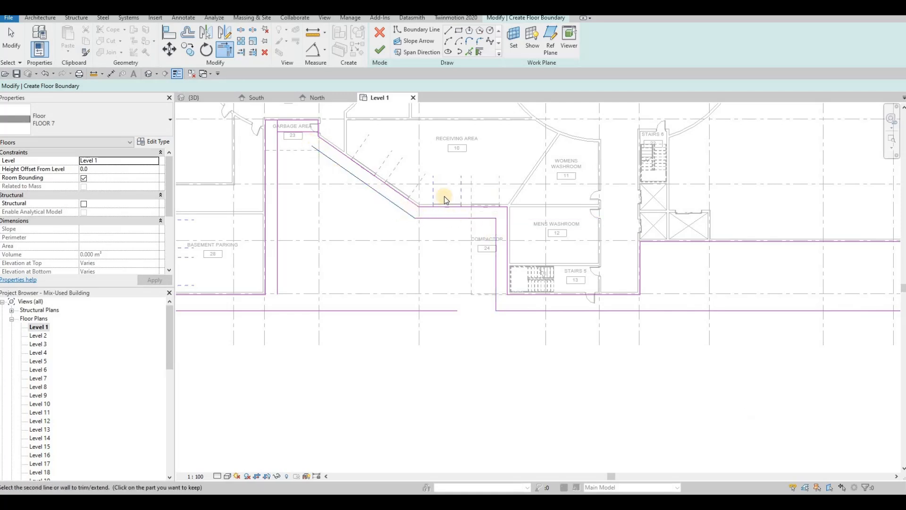
key("Escape")
Draw a vertical boundary line about 1000 long upward from the upper end of the offset diagonal line
scroll(418, 178, "up", 3)
key("Escape")
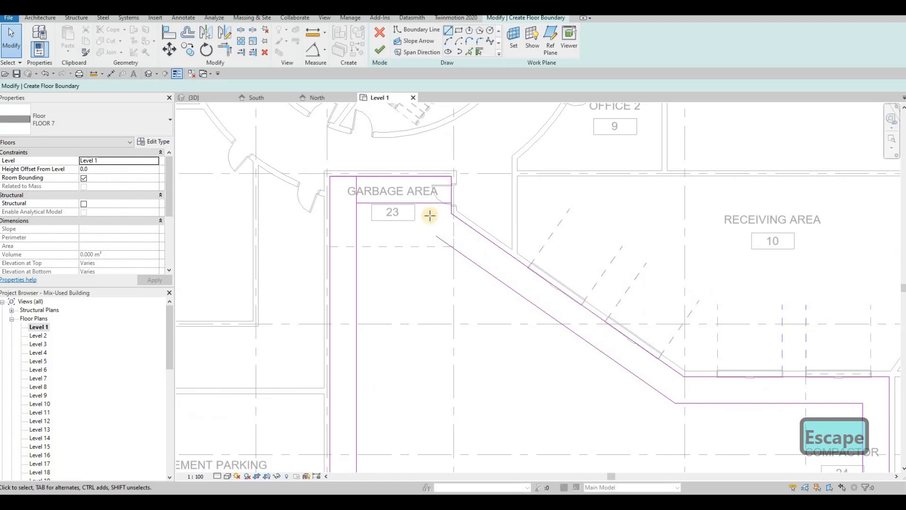
left_click(434, 236)
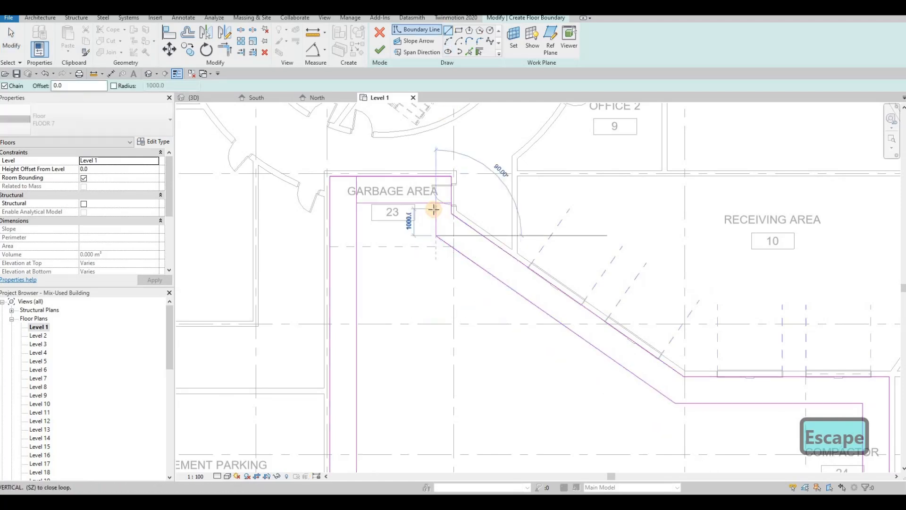
left_click(435, 210)
key("Escape")
key("Escape")
Trim the horizontal Garbage Area line into corners with the short vertical line and the long vertical offset line
key("t")
key("r")
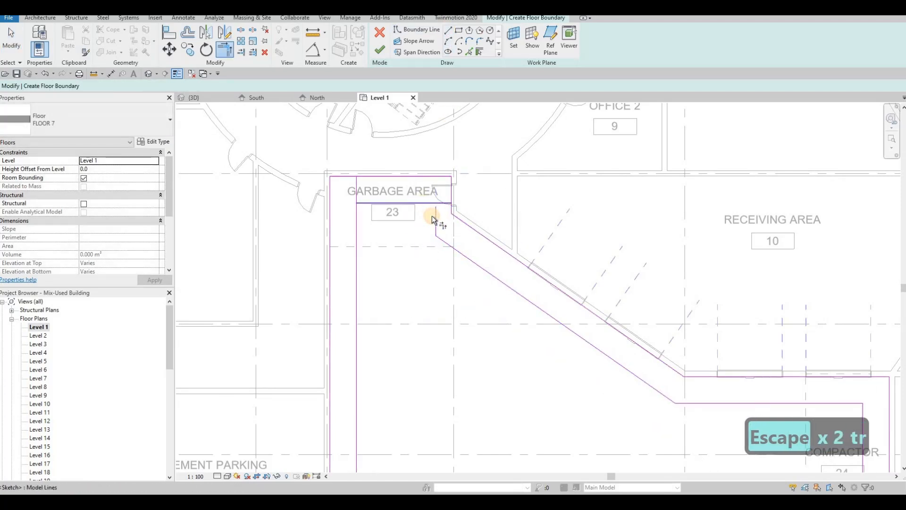
left_click(435, 219)
left_click(380, 203)
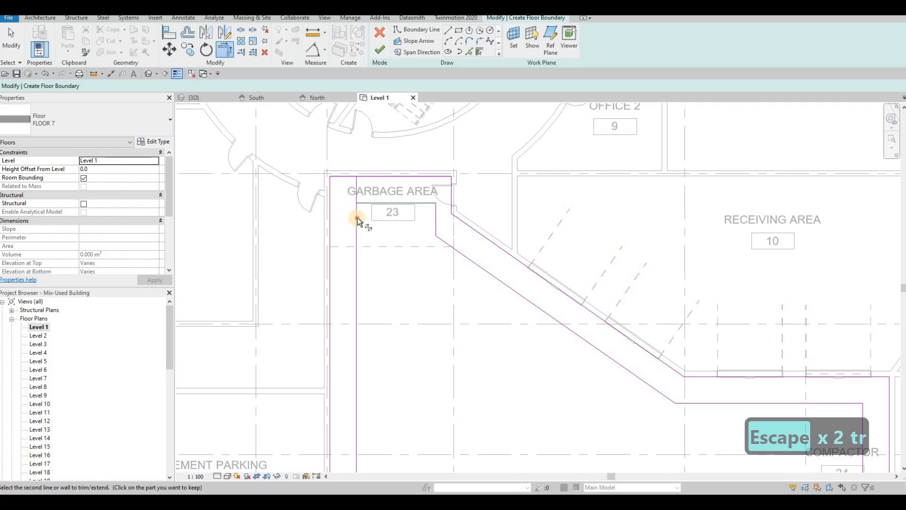
left_click(357, 219)
scroll(411, 231, "down", 2)
middle_click_drag(383, 292, 426, 252)
middle_click_drag(449, 200, 456, 223)
scroll(455, 207, "down", 1)
key("Escape")
key("Escape")
Move the horizontal inner boundary line in the Garbage Area to 1500 from the upper boundary line
scroll(451, 193, "up", 3)
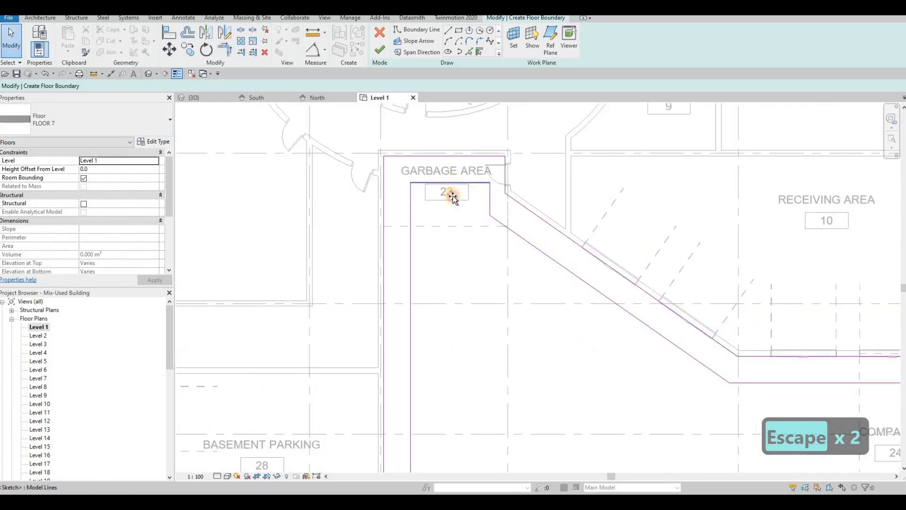
left_click(452, 196)
key("Escape")
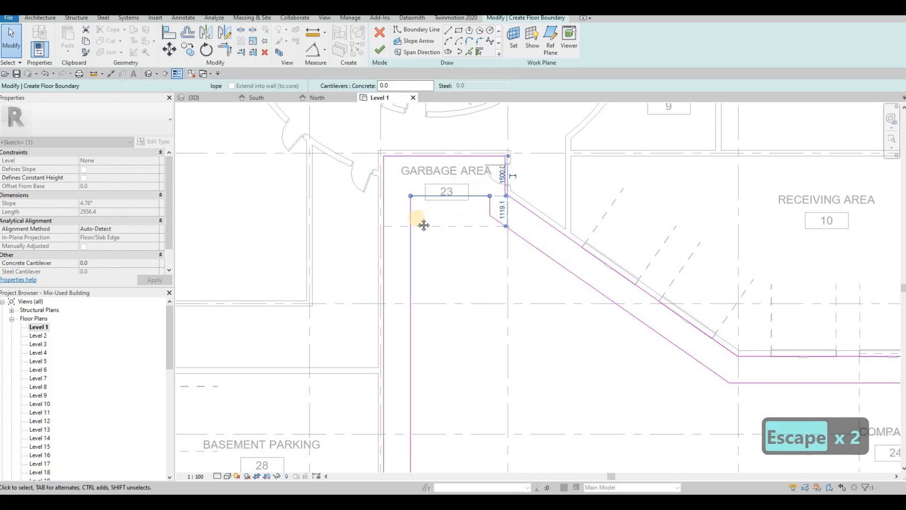
Move the inner diagonal boundary line to 200 from the diagonal Receiving Area wall line
middle_click_drag(425, 172, 387, 177)
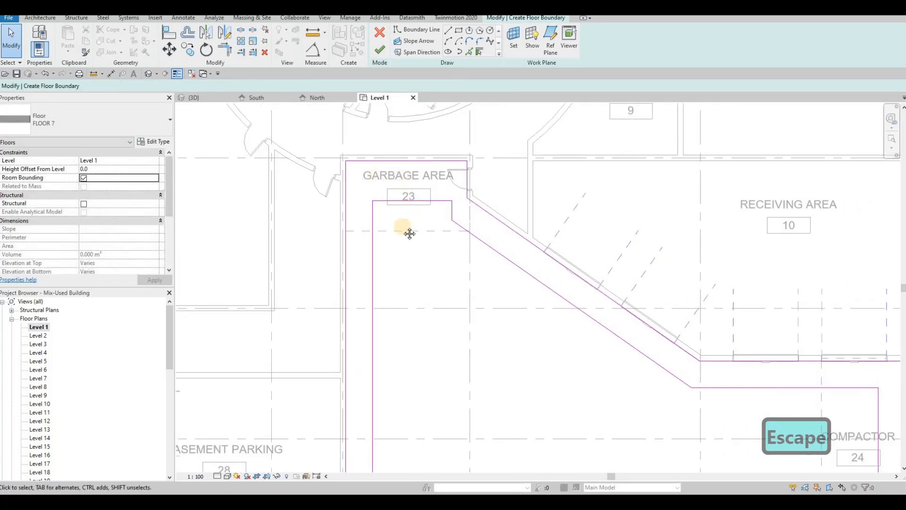
middle_click_drag(481, 244, 468, 247)
left_click(486, 233)
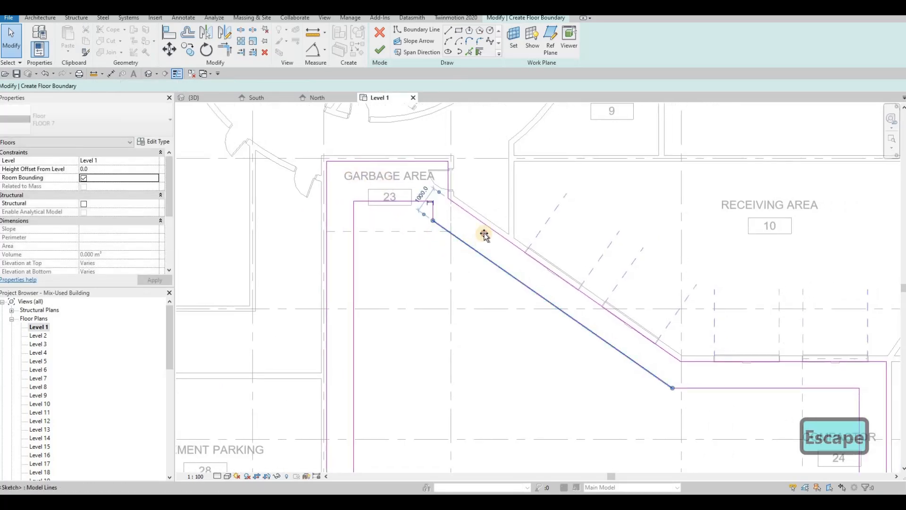
left_click_drag(485, 231, 487, 236)
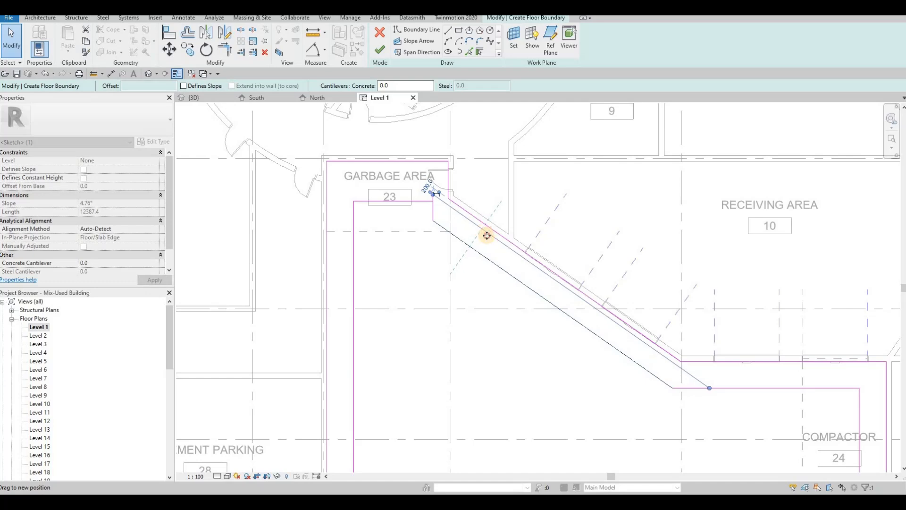
left_click_drag(562, 282, 564, 280)
Move the horizontal inner boundary line below the Receiving Area to 200 from the wall line
middle_click_drag(774, 389, 640, 338)
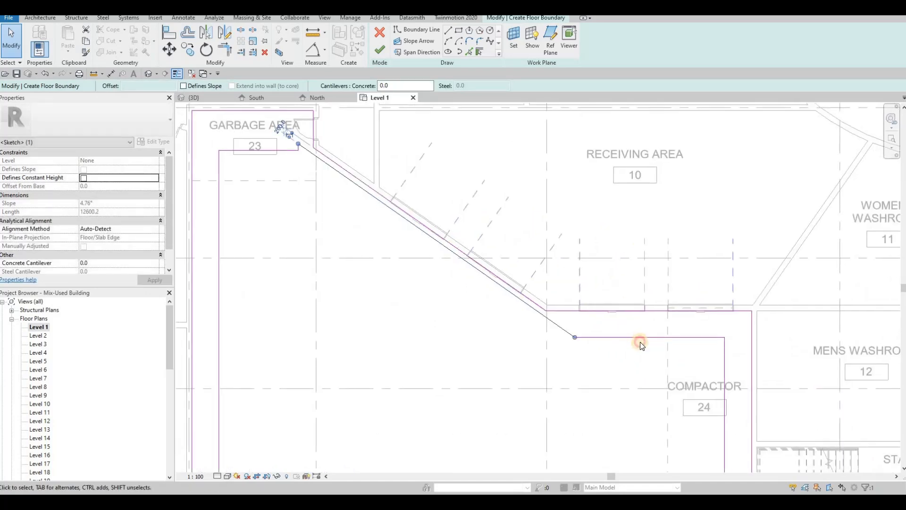
left_click(642, 338)
left_click_drag(646, 315, 647, 316)
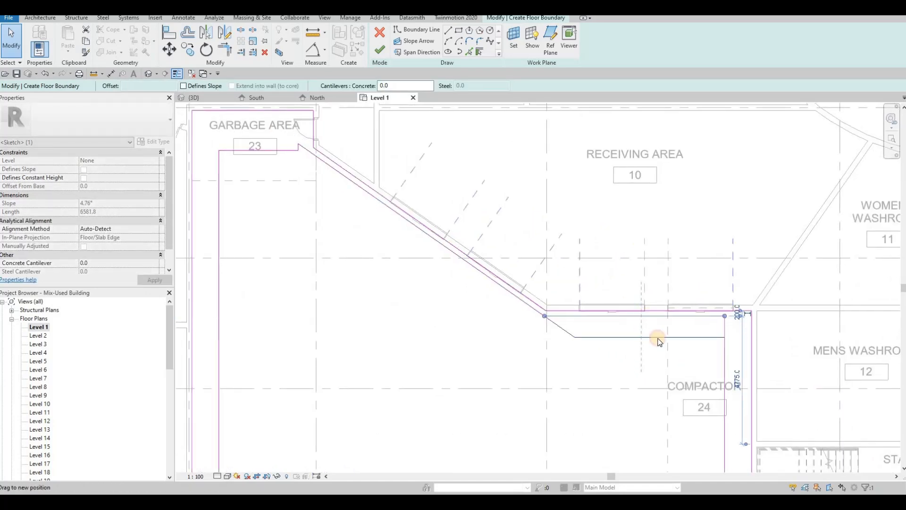
Move the vertical inner boundary line by the Compactor close to the Mens Washroom wall line
middle_click_drag(723, 353, 630, 284)
left_click(631, 286)
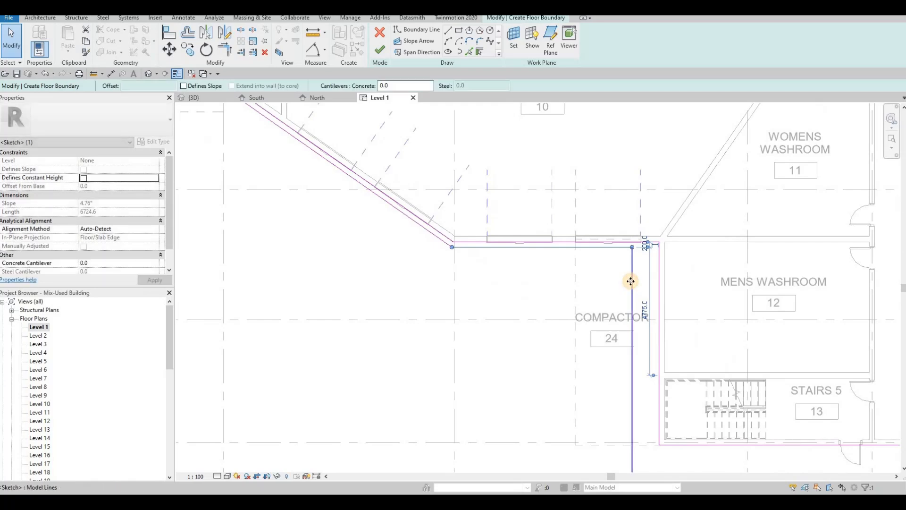
mouse_move(631, 285)
left_mouse_down()
mouse_move(652, 284)
mouse_move(642, 278)
left_mouse_up()
key("Escape")
Trim the vertical offset line beside Basement Parking and the lower horizontal outer line into a corner
scroll(717, 443, "down", 1)
middle_click_drag(722, 457, 650, 340)
scroll(477, 325, "down", 1)
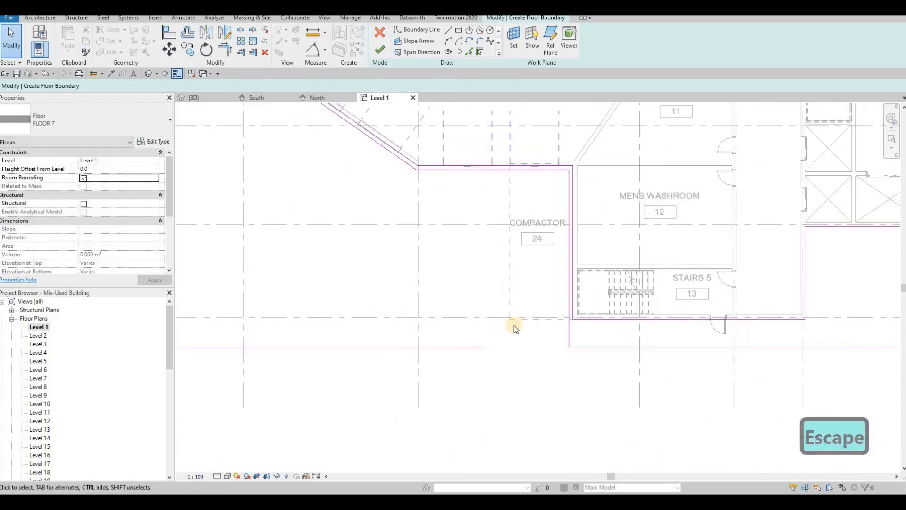
middle_click_drag(336, 333, 514, 325)
scroll(513, 325, "down", 2)
key("Escape")
key("Escape")
key("Escape")
key("t")
key("r")
key("t")
key("r")
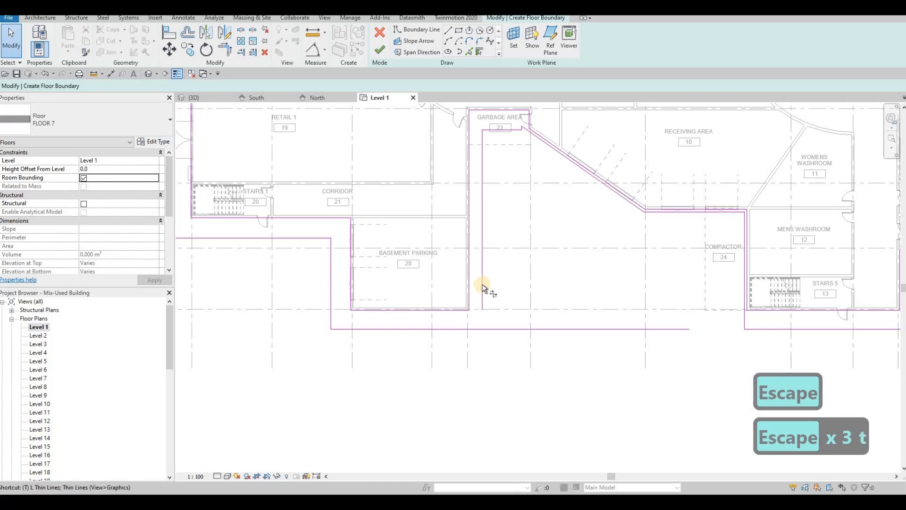
left_click(482, 286)
left_click(480, 329)
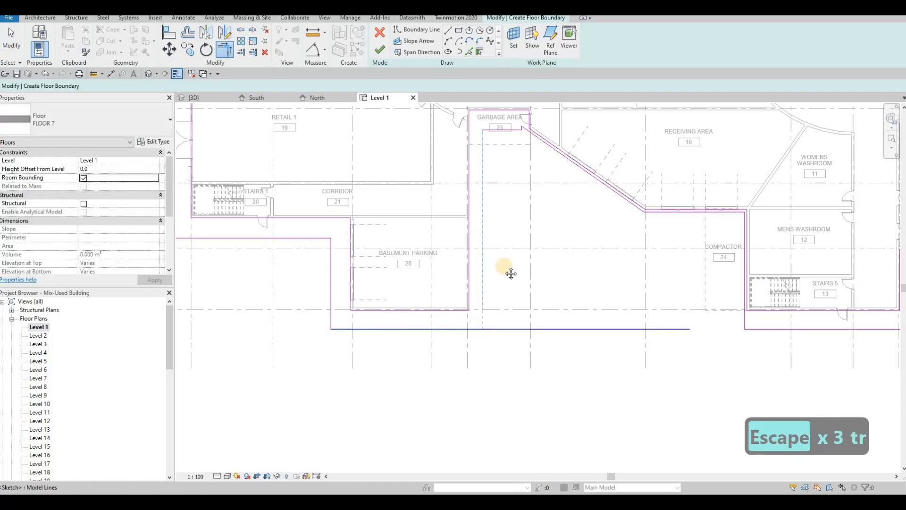
key("Escape")
Move the horizontal inner boundary line in the Garbage Area to 100 from the upper boundary line
scroll(502, 174, "up", 2)
scroll(500, 174, "up", 2)
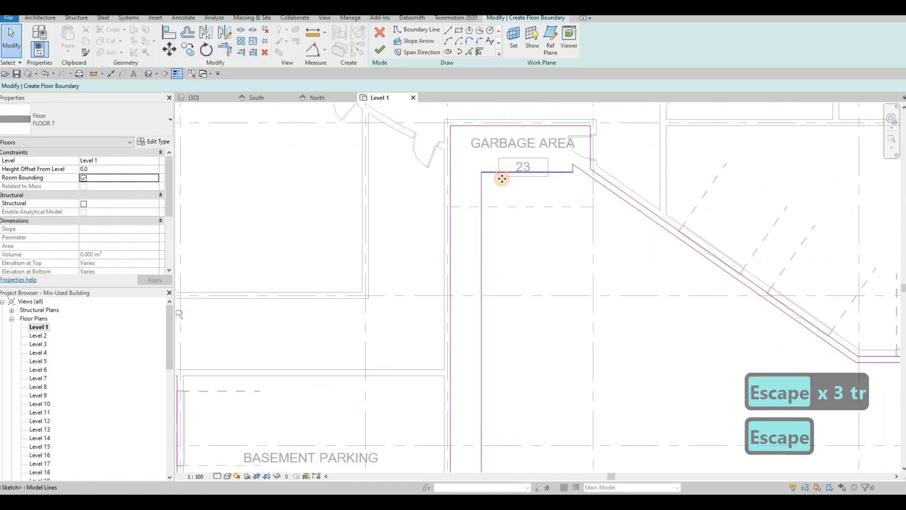
left_click(502, 173)
left_click_drag(502, 174, 502, 179)
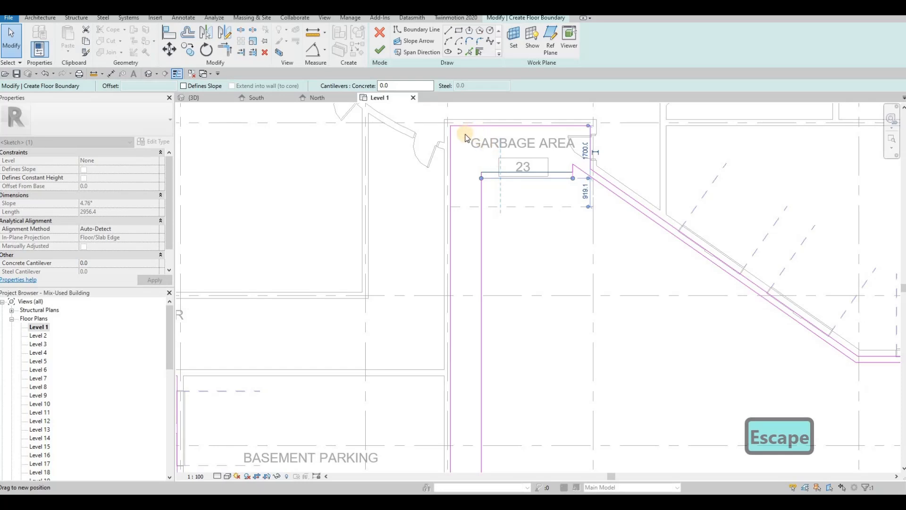
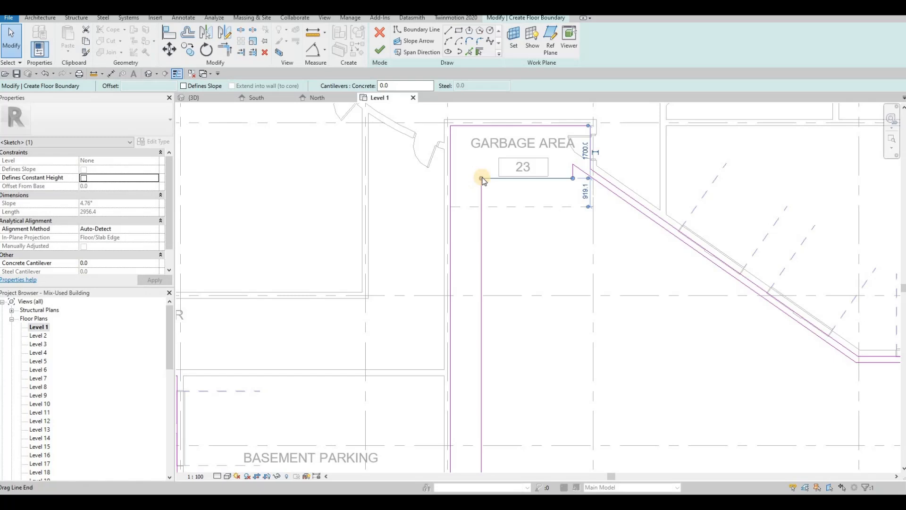
left_click_drag(511, 181, 510, 133)
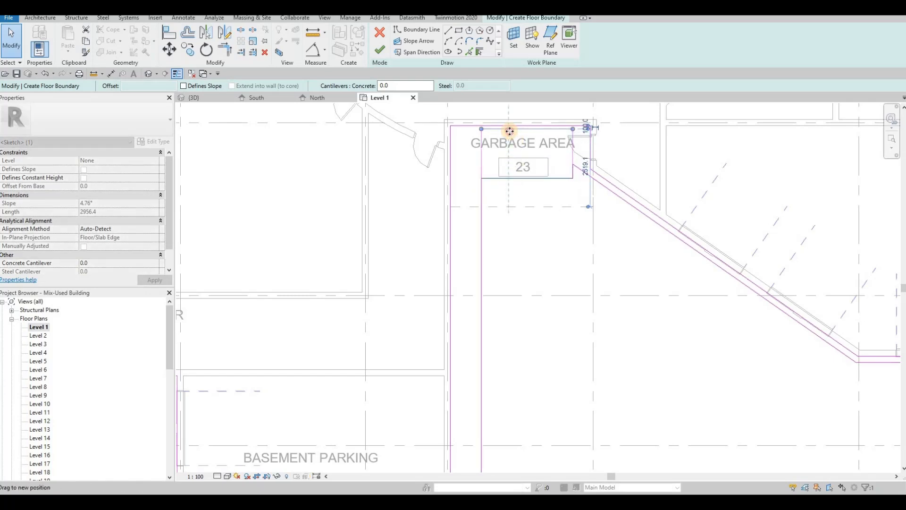
left_click(482, 150)
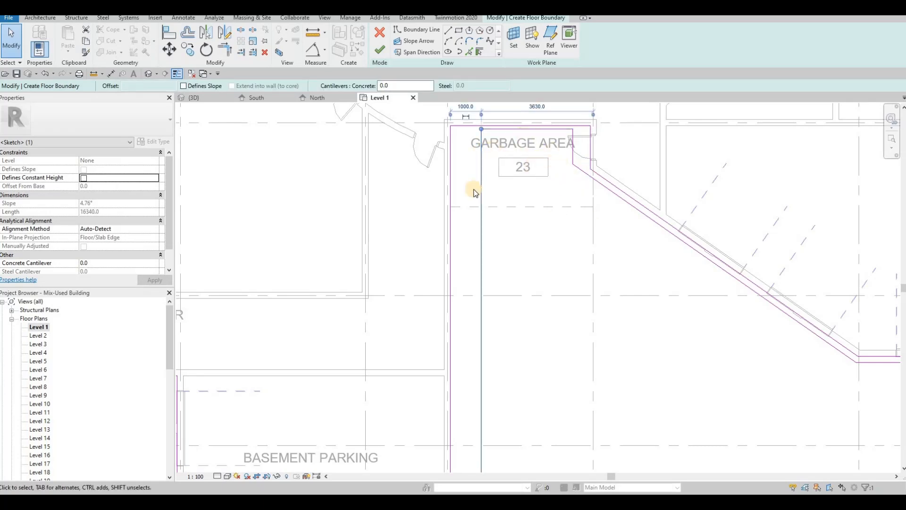
key("Escape")
Draw a vertical boundary line about 4530 long beside Stairs 5 and a horizontal one about 30632 long to the far outer vertical line
scroll(607, 253, "down", 5)
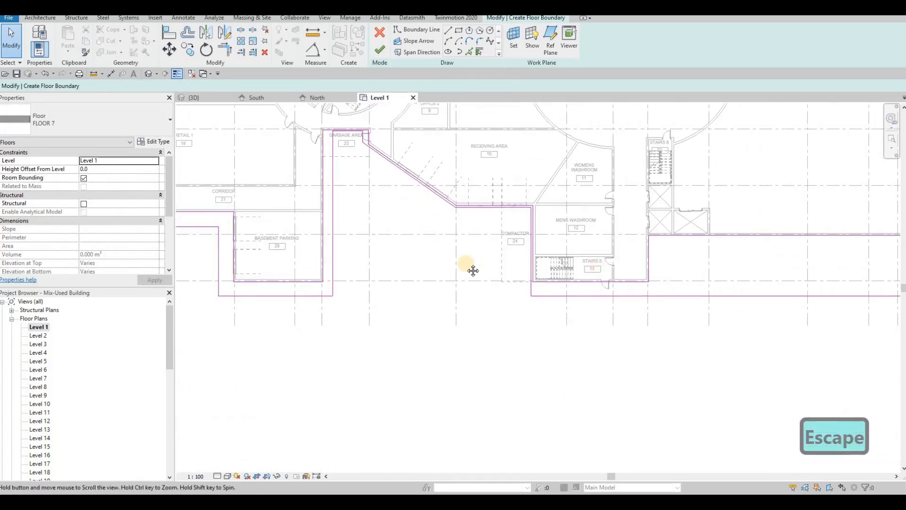
middle_click_drag(473, 271, 385, 254)
middle_click_drag(574, 214, 463, 231)
scroll(463, 231, "down", 2)
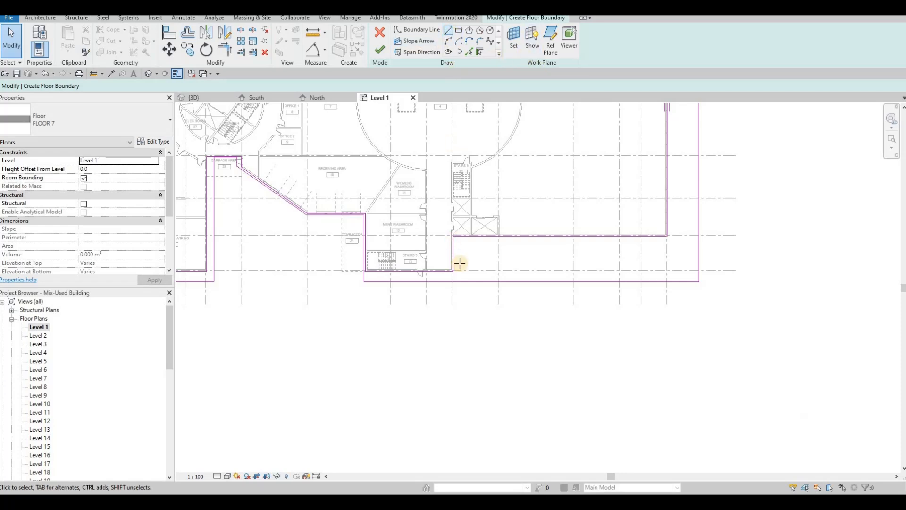
key("l")
key("i")
left_click(464, 245)
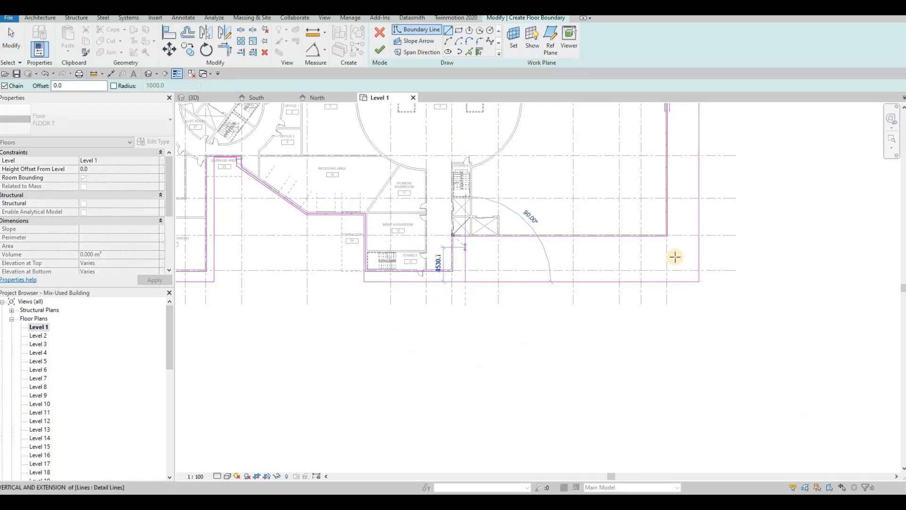
left_click(697, 246)
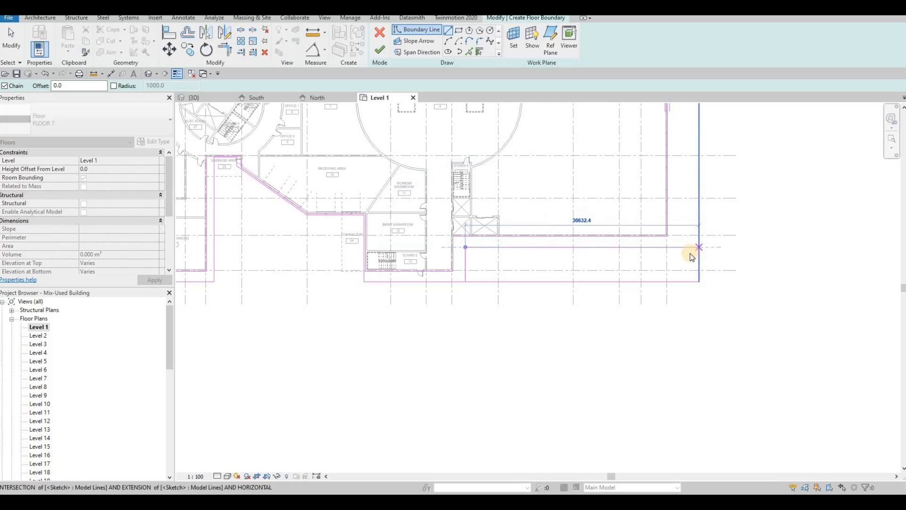
Trim the new vertical and horizontal lines into corners with the lower and far vertical outer boundary lines
key("Escape")
key("Escape")
key("y")
key("t")
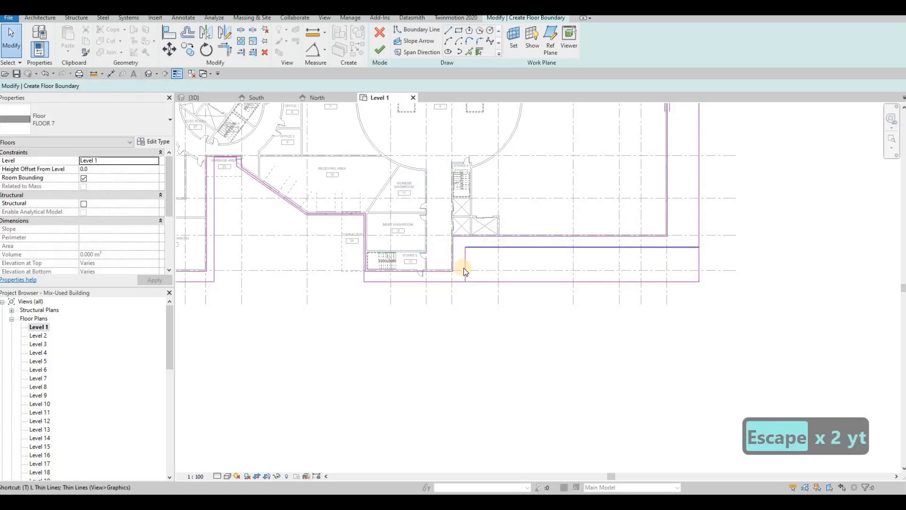
key("Escape")
key("t")
key("r")
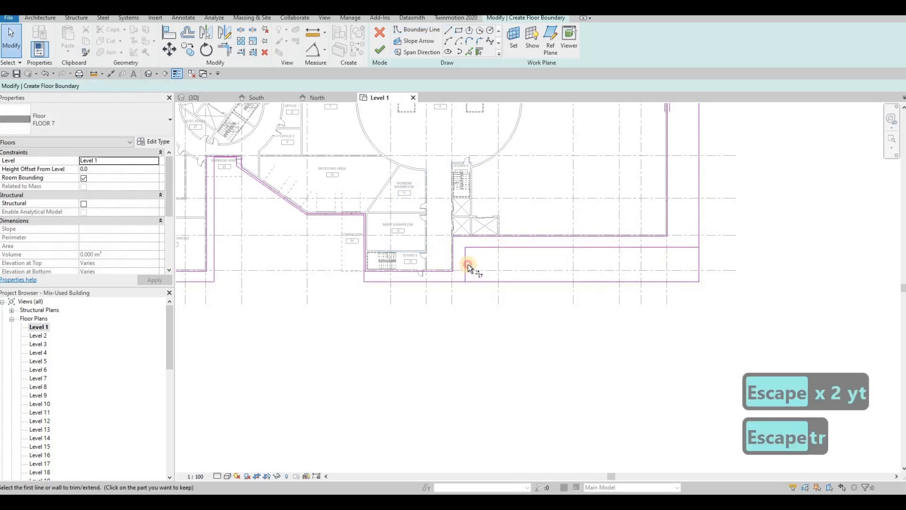
left_click(694, 246)
left_click(699, 236)
middle_click_drag(684, 266, 693, 329)
scroll(693, 329, "down", 2)
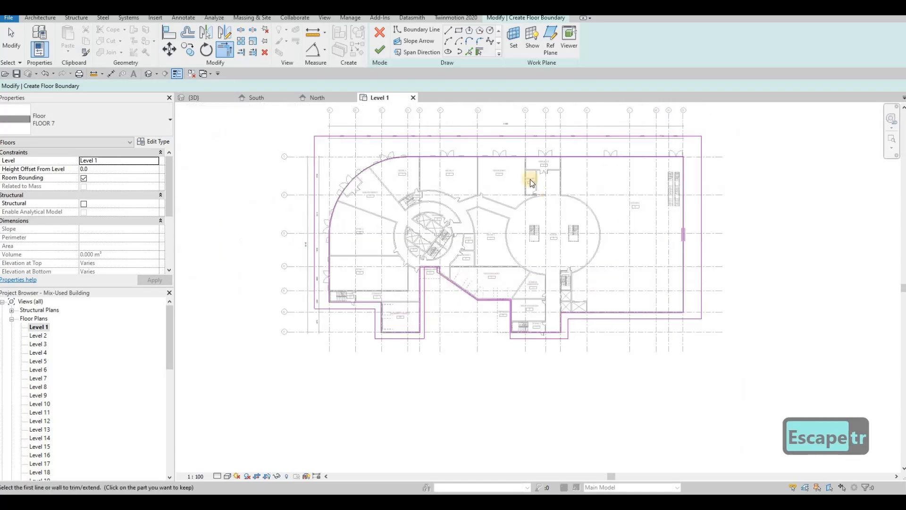
Fillet the outer boundary corner outside the curved Main Entrance wall with a 10000 radius arc
key("Escape")
left_click(470, 42)
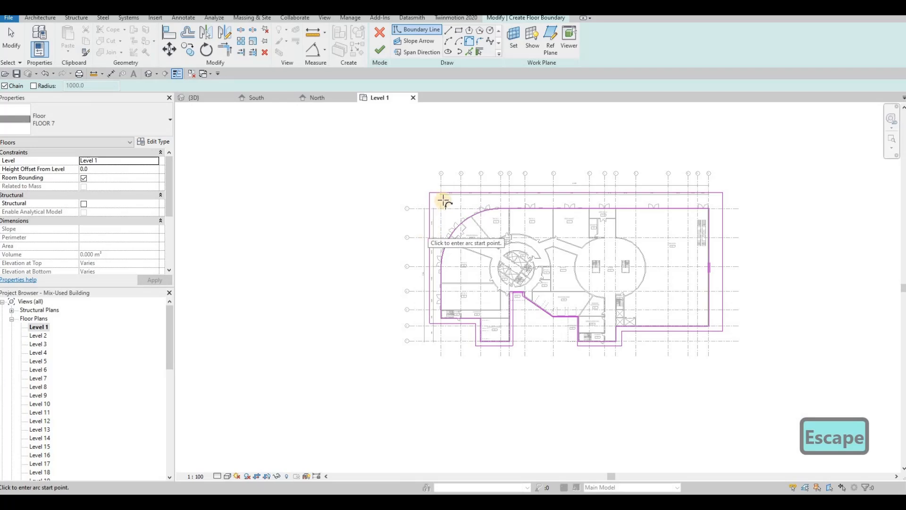
scroll(424, 230, "up", 2)
key("Escape")
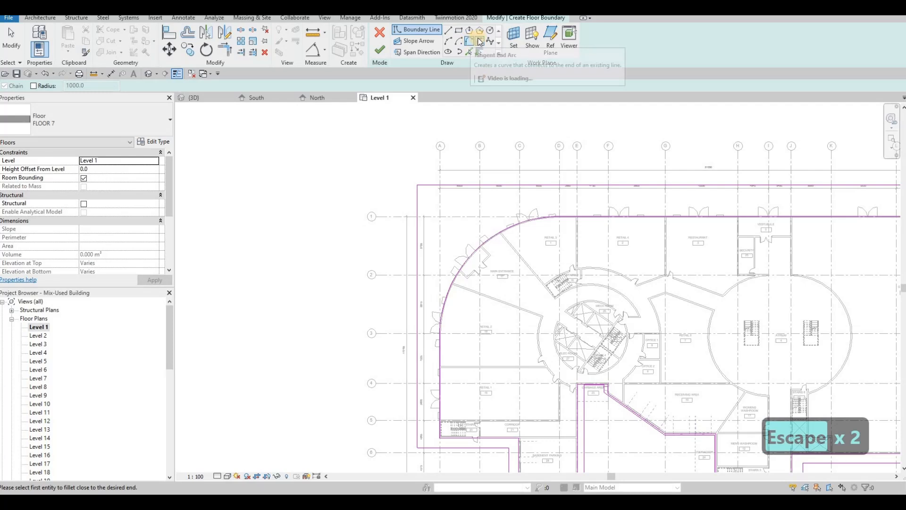
left_click(417, 242)
left_click(443, 186)
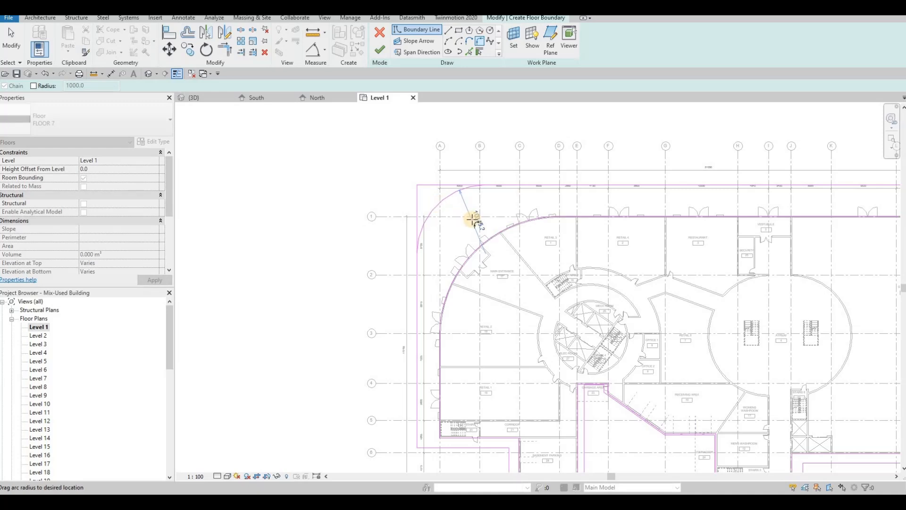
left_click(486, 226)
scroll(461, 241, "down", 6)
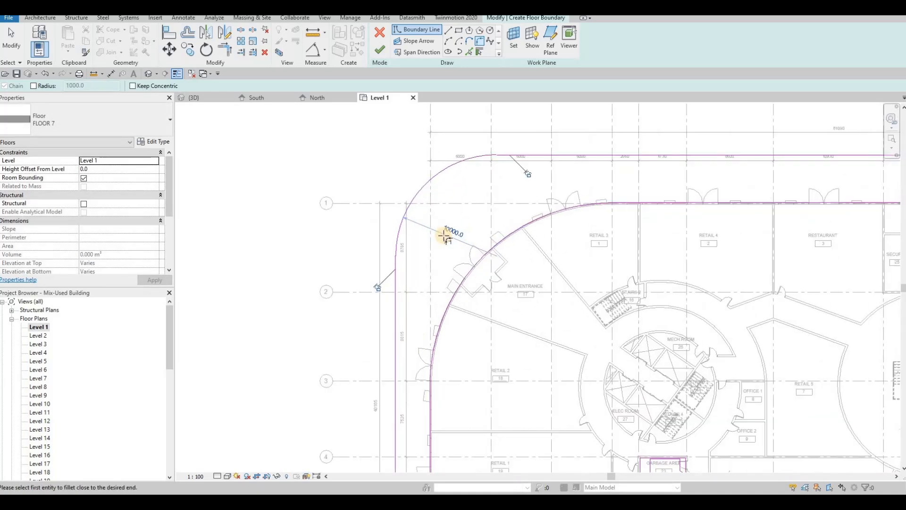
key("Escape")
key("Escape")
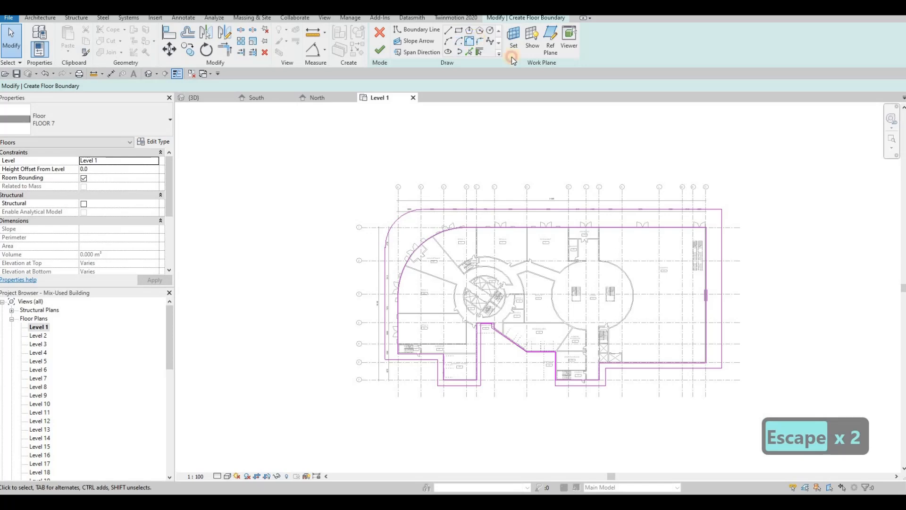
Fillet the two outer boundary corners at the end opposite the curved entrance with 5000 radius arcs
left_click(701, 210)
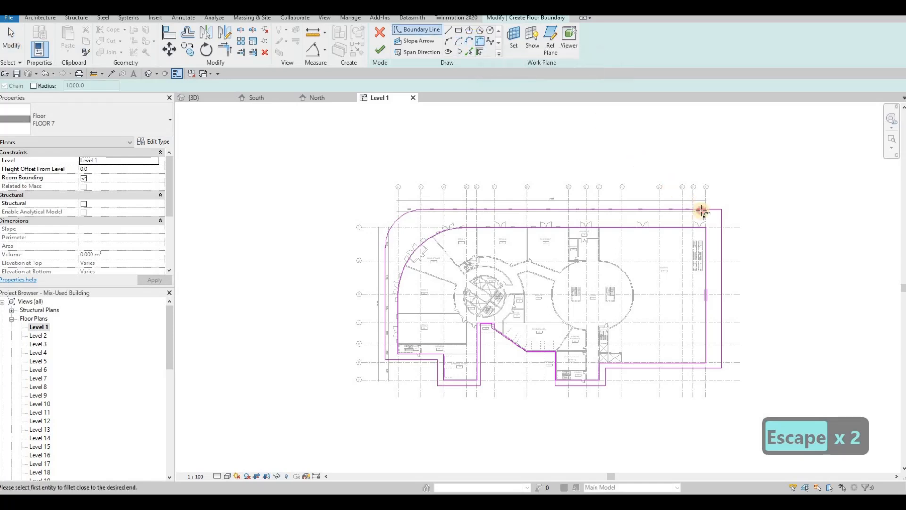
left_click(721, 229)
left_click(721, 346)
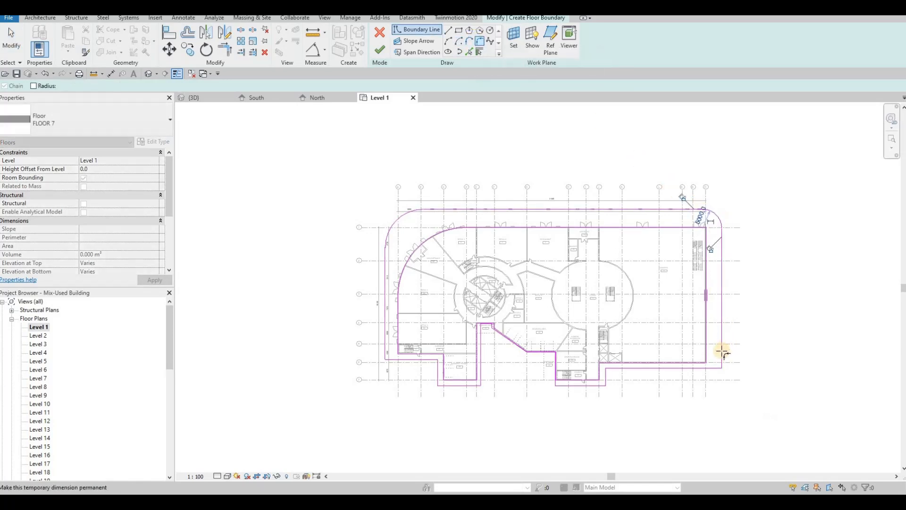
left_click(713, 364)
left_click(714, 367)
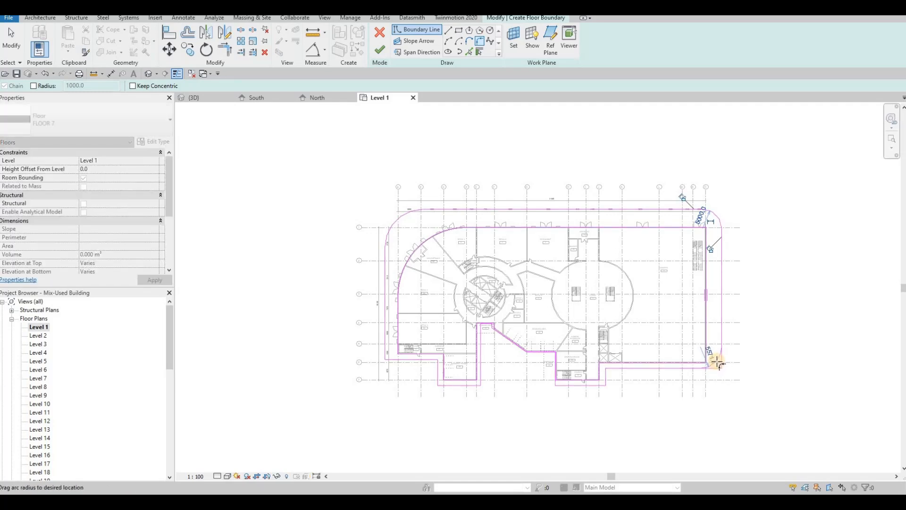
left_click(719, 337)
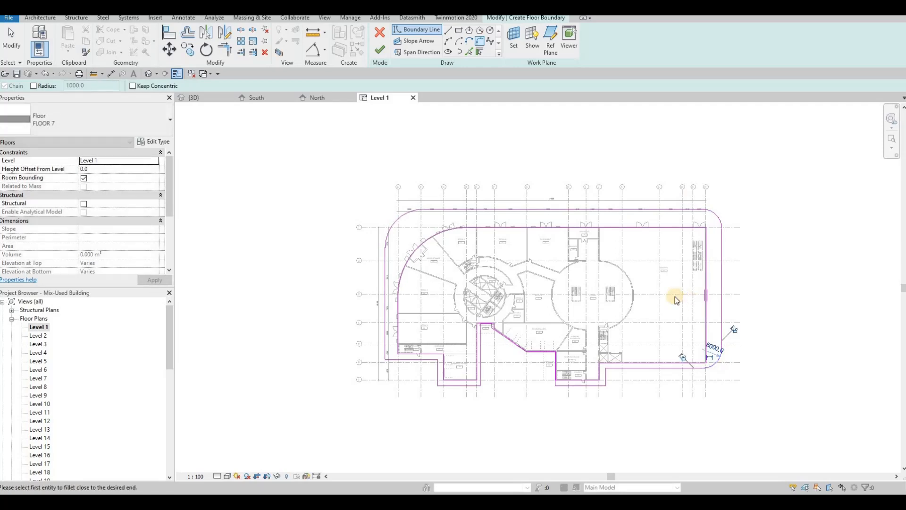
key("Escape")
key("Escape")
Try to finish the floor sketch, and trim the open inner boundary lines where the Main Entrance meets Retail 3
middle_click_drag(552, 282, 545, 233)
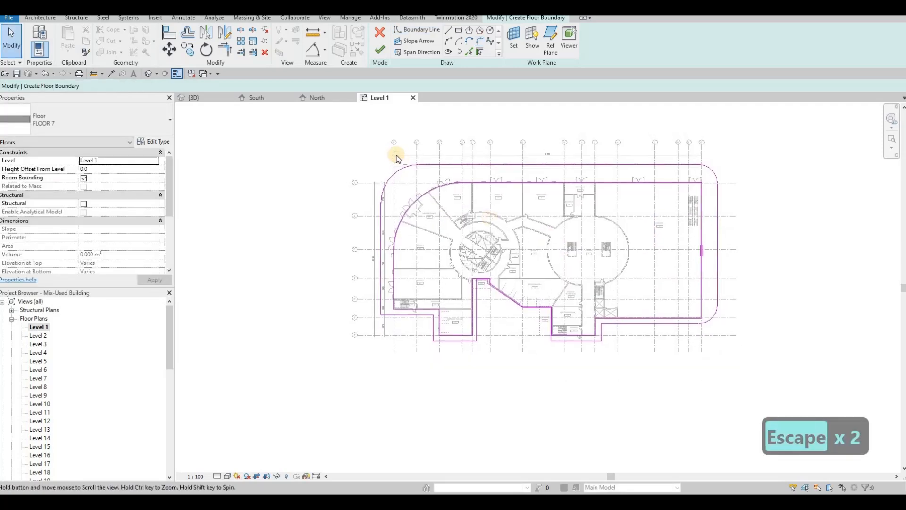
key("Escape")
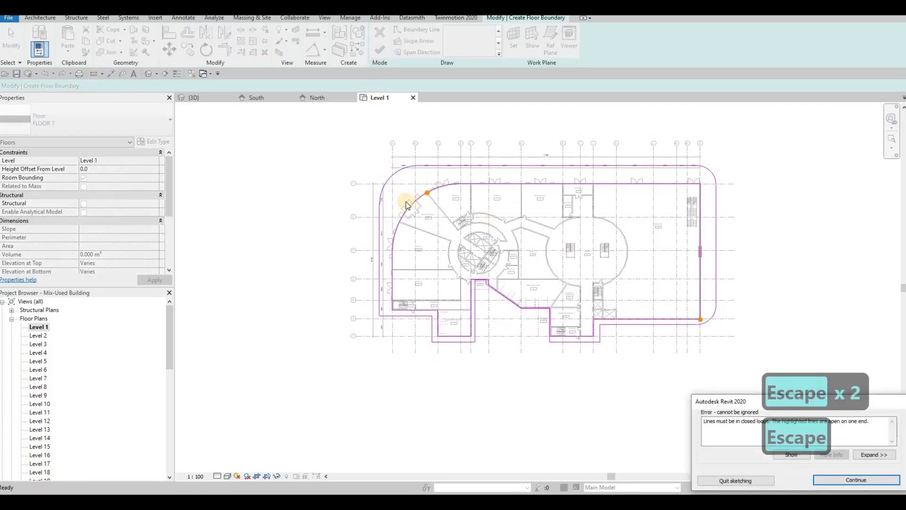
key("Escape")
scroll(427, 201, "up", 5)
scroll(429, 214, "up", 5)
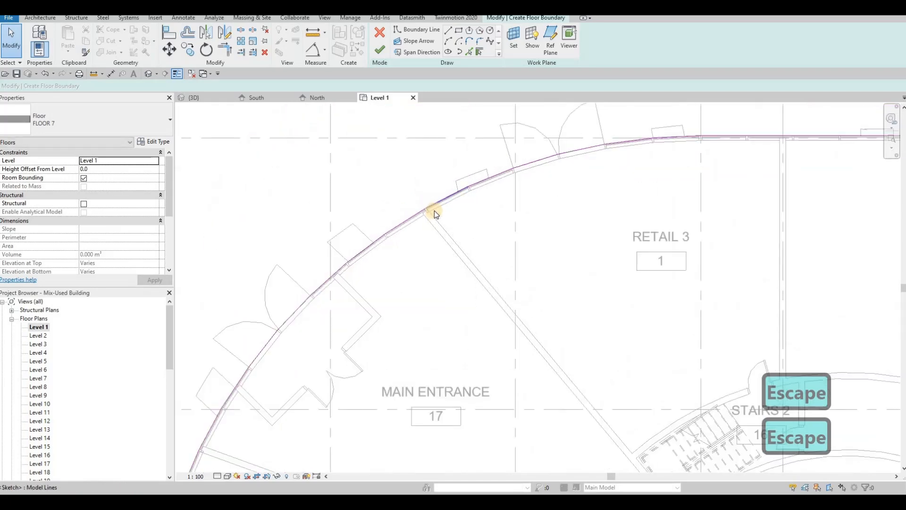
key("t")
key("r")
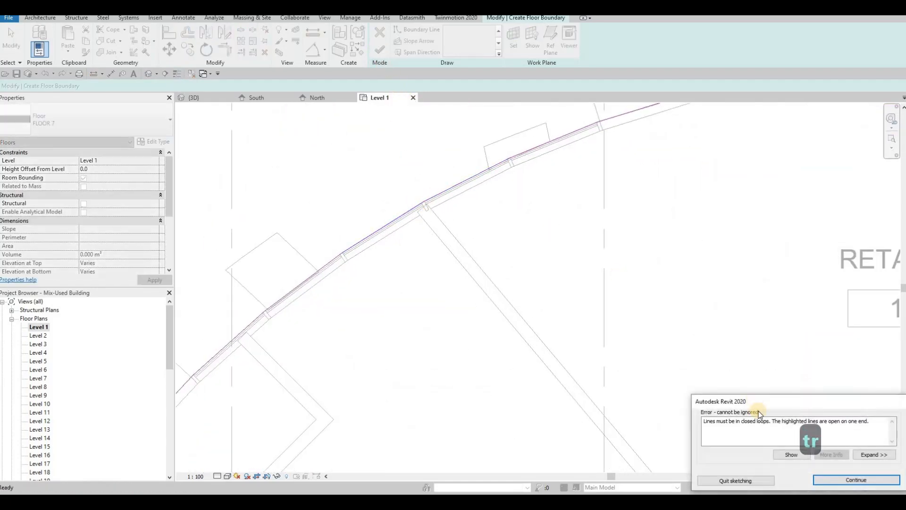
Locate the remaining open end and trim the inner boundary lines into a corner at the lower building corner opposite the entrance
left_click(801, 455)
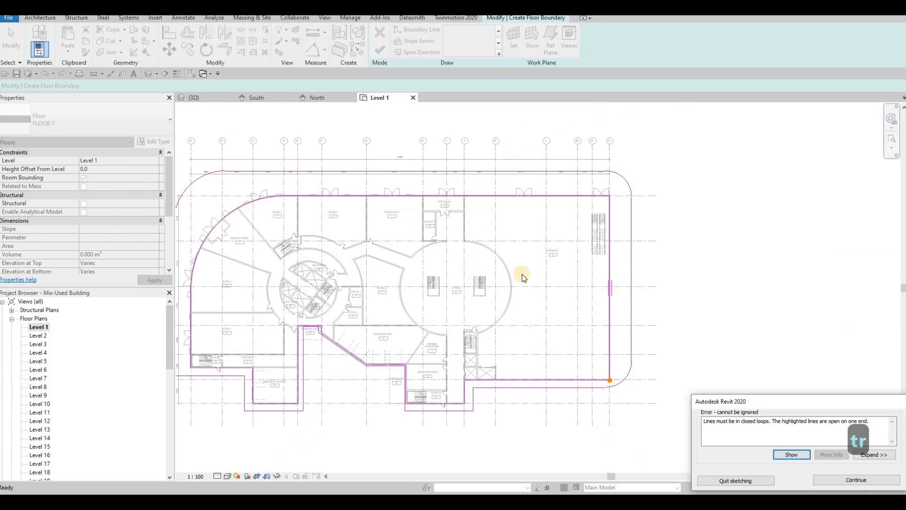
key("Escape")
key("Escape")
key("Escape")
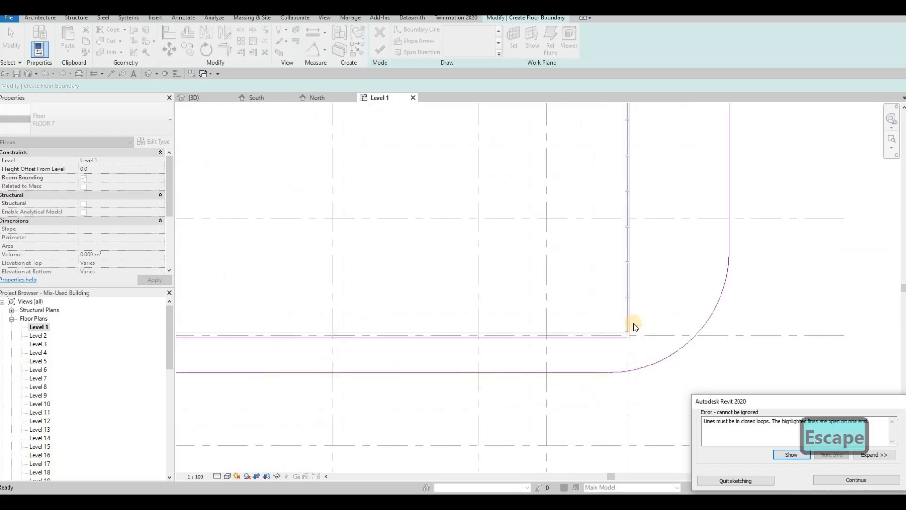
key("t")
key("r")
left_click(630, 335)
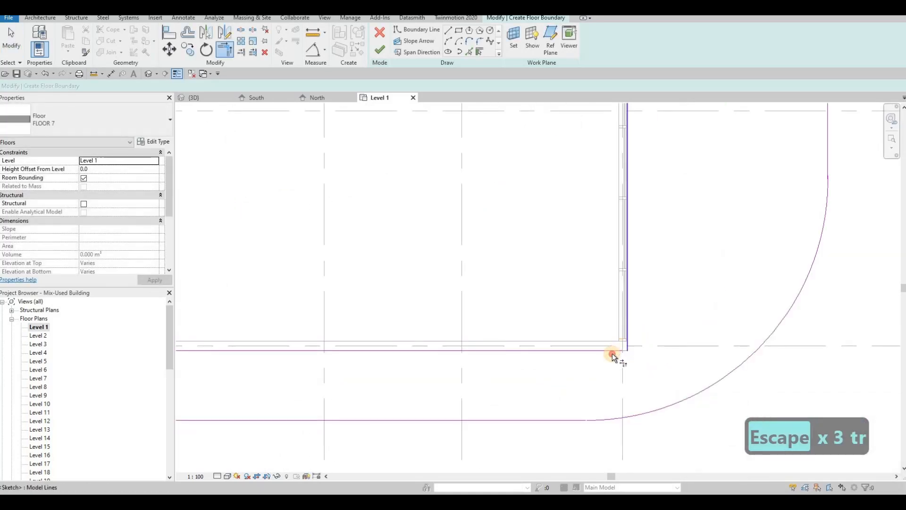
left_click(613, 352)
Finish the floor boundary sketch, clear the selection and switch to the 3D view
left_click(380, 49)
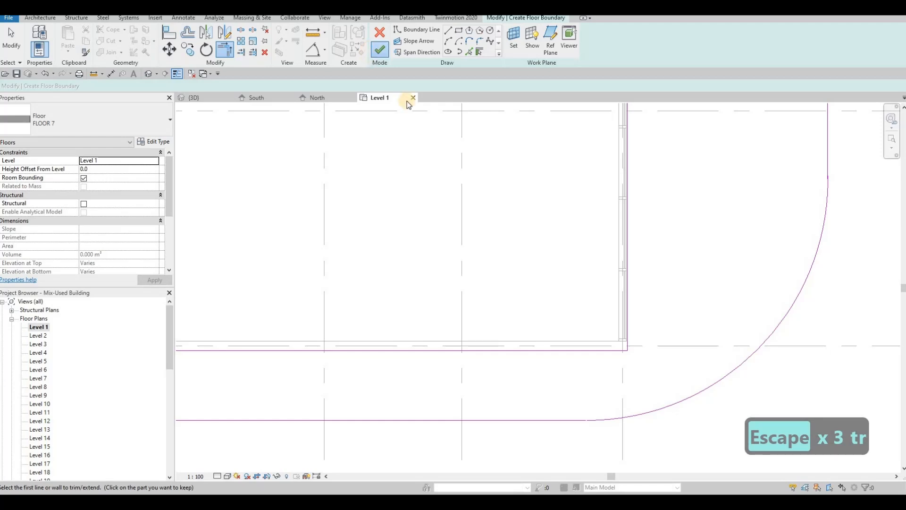
scroll(504, 241, "down", 1)
scroll(476, 237, "down", 4)
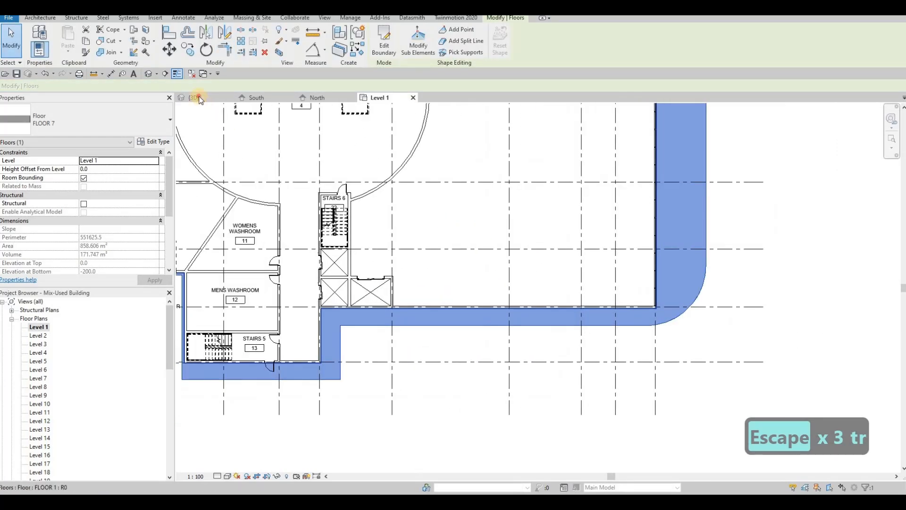
key("Escape")
key("Escape")
key("ctrl+Tab")
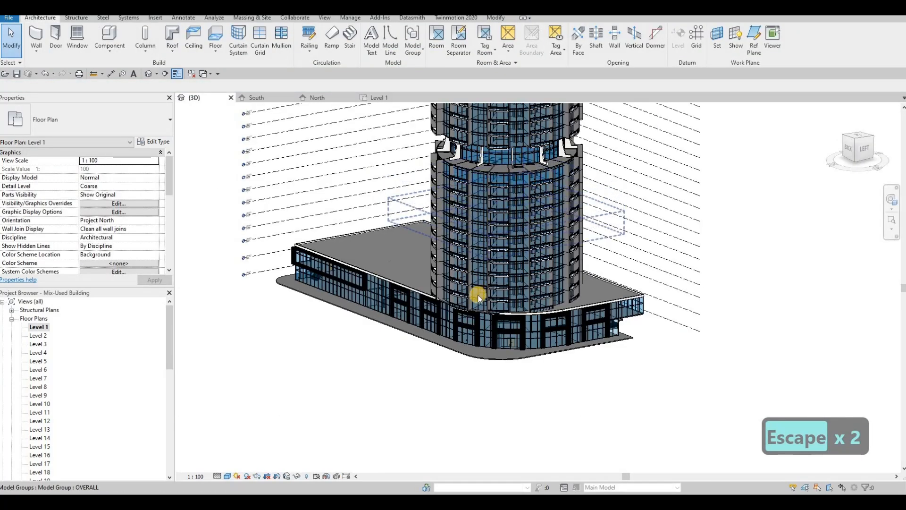
Examine the new exterior floor slab around the building's base from several sides in 3D
middle_click_drag(477, 293, 426, 357, "shift")
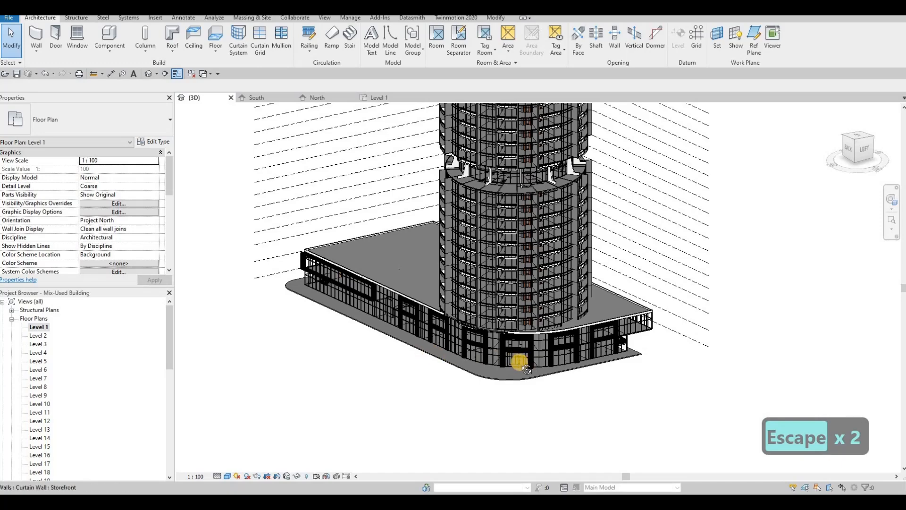
middle_click_drag(569, 393, 289, 276, "shift")
scroll(318, 284, "up", 5)
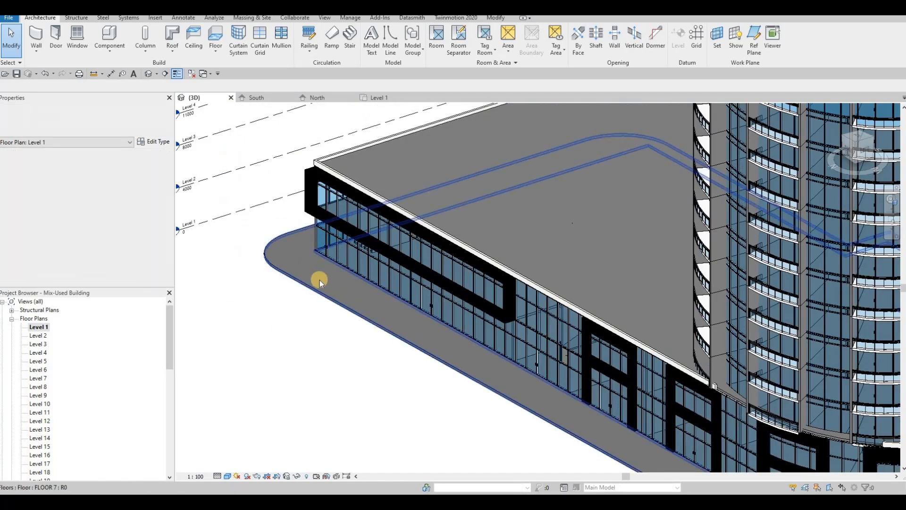
middle_click_drag(260, 238, 503, 331, "shift")
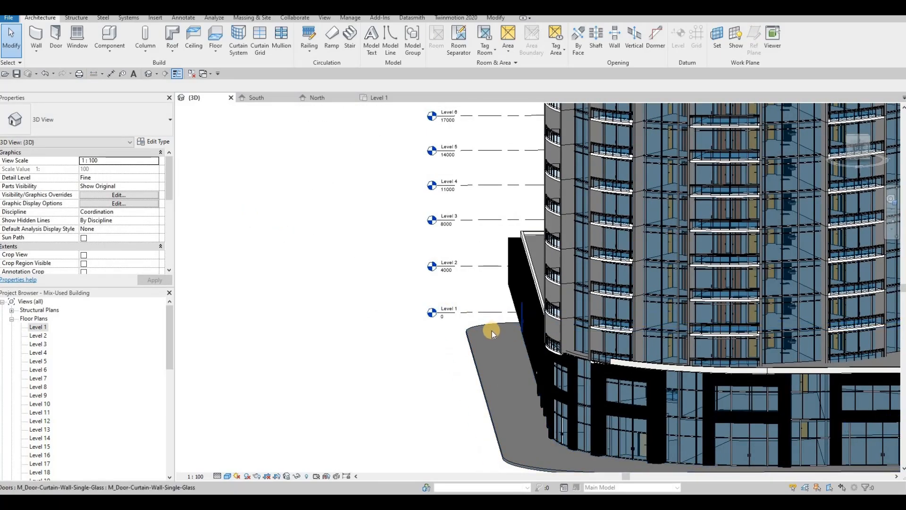
scroll(492, 331, "down", 3)
middle_click_drag(566, 374, 432, 329, "shift")
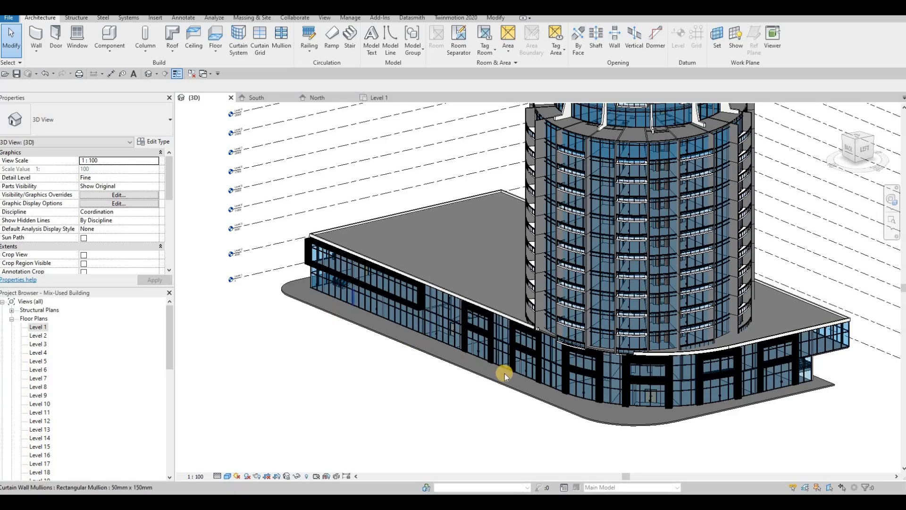
middle_click_drag(743, 370, 812, 371, "shift")
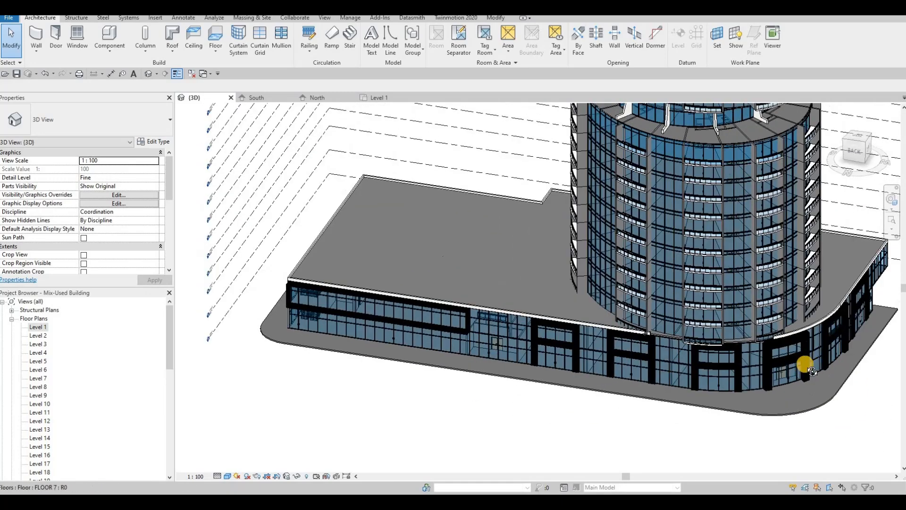
middle_click_drag(511, 367, 415, 369, "shift")
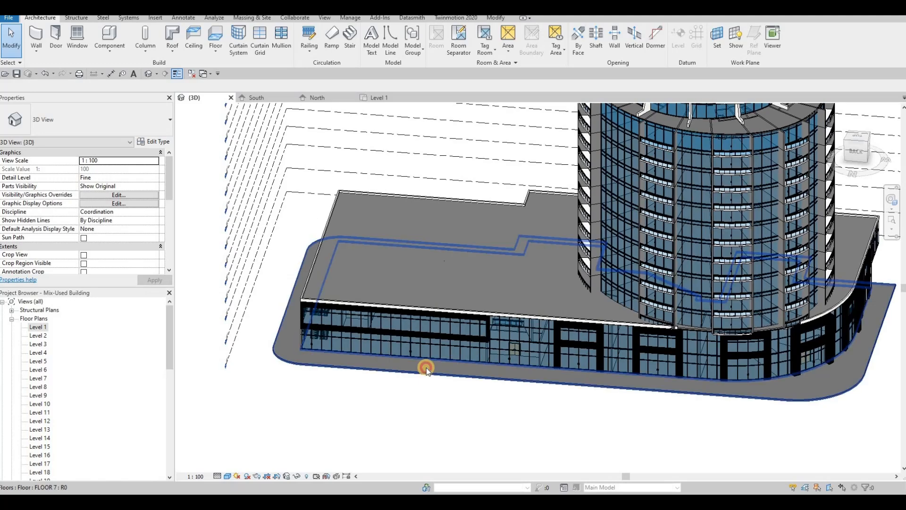
Open the exterior floor slab's boundary for editing in the Level 1 floor plan
left_click(365, 240)
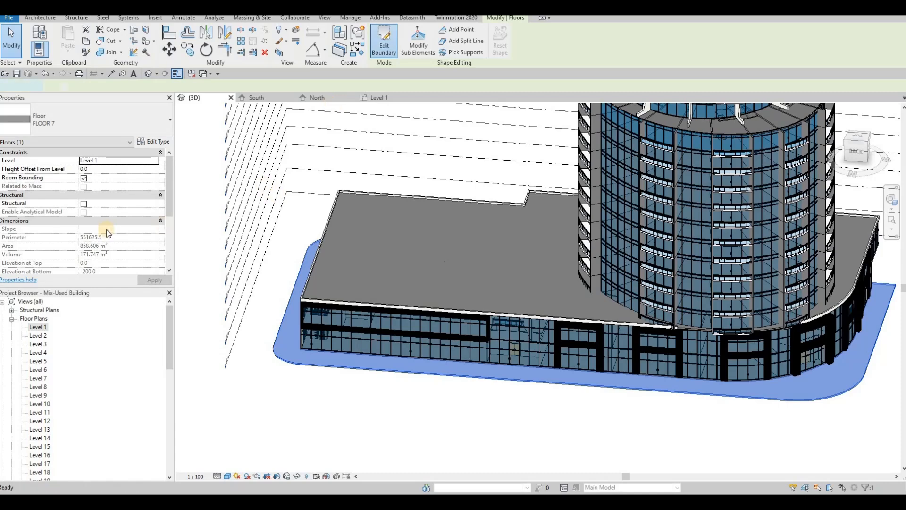
double_click(43, 326)
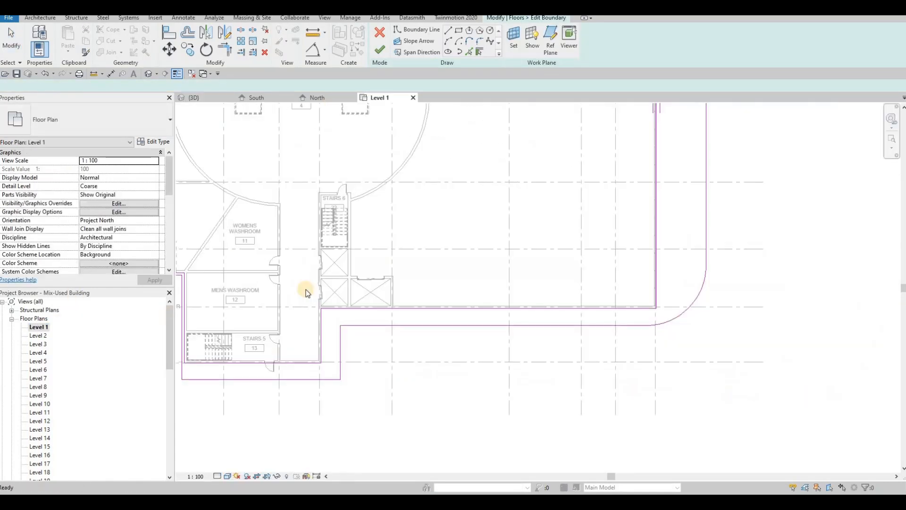
scroll(444, 256, "down", 5)
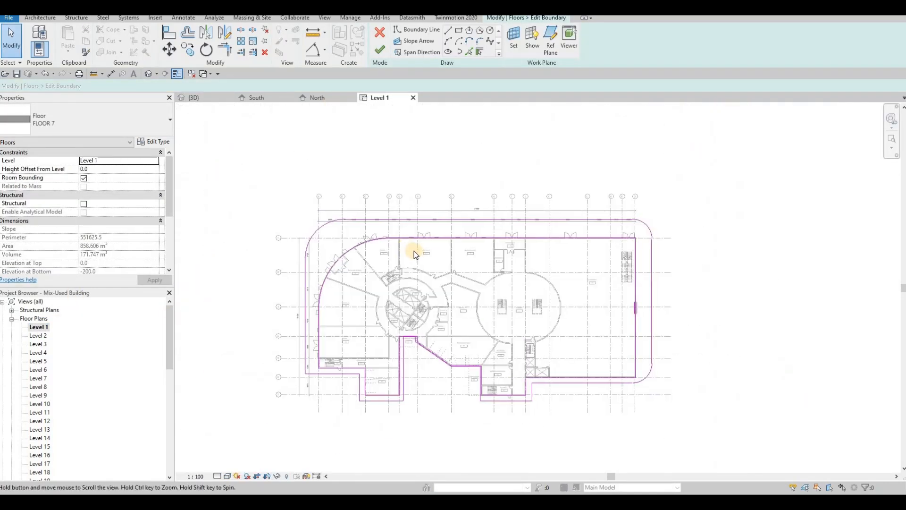
scroll(491, 265, "up", 3)
Check the distance between the long outer boundary line along grid 1 and the building edge
left_click(490, 252)
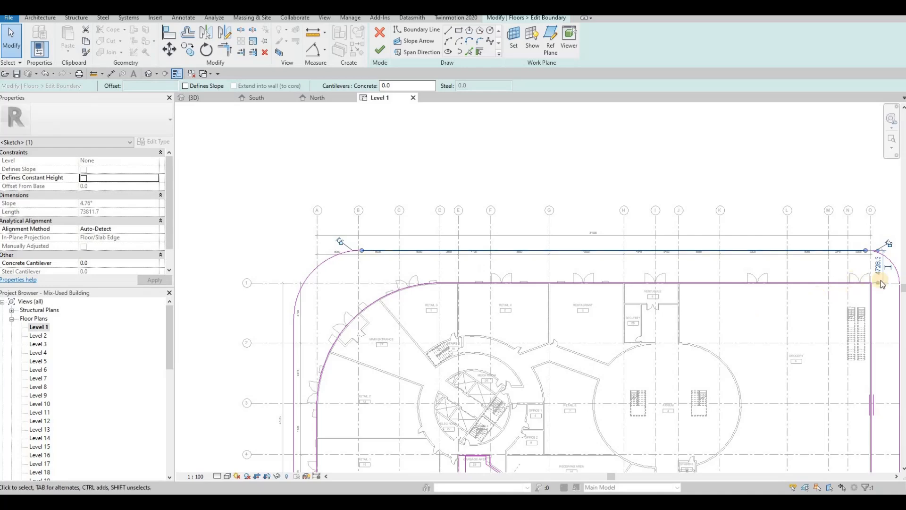
scroll(892, 272, "up", 5)
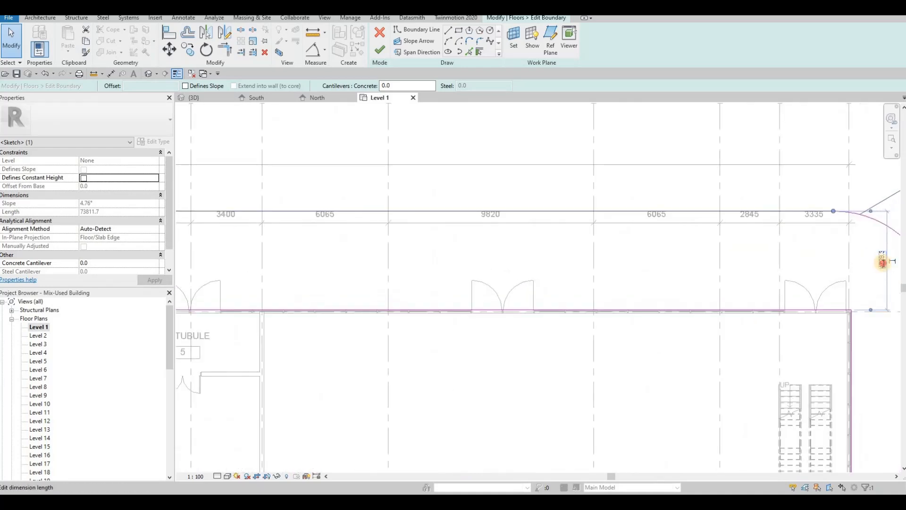
left_click(881, 261)
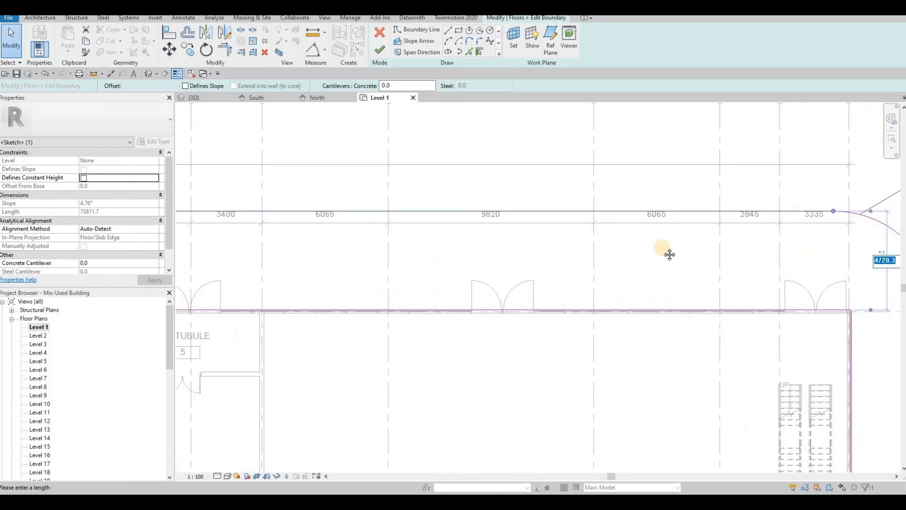
key("Escape")
scroll(670, 254, "down", 8)
scroll(225, 327, "up", 4)
key("Escape")
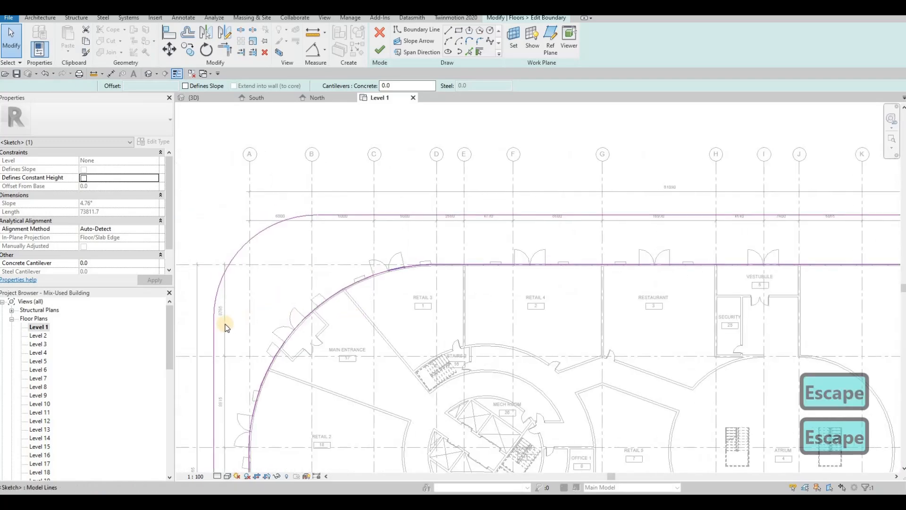
Check the distance between the outer boundary line beside grid A and the building edge, then clear the selection
left_click(213, 326)
middle_click_drag(263, 302, 315, 223)
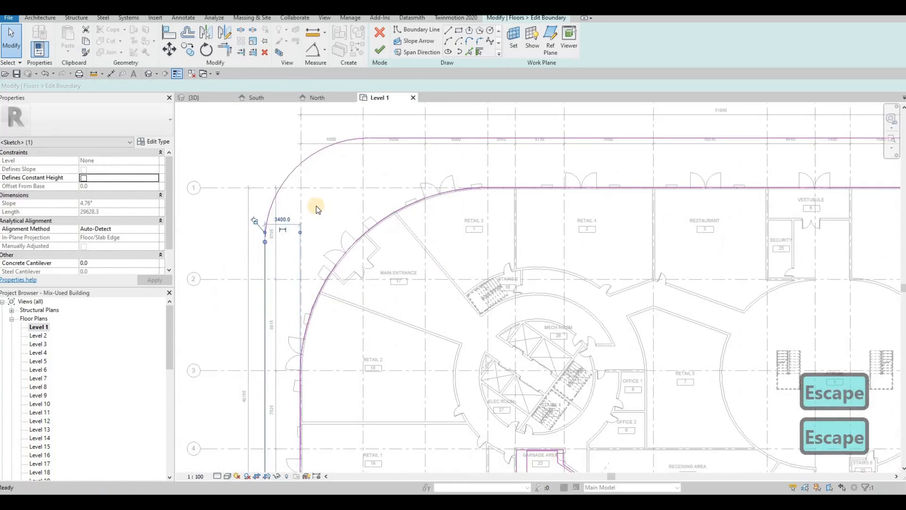
scroll(316, 206, "down", 2)
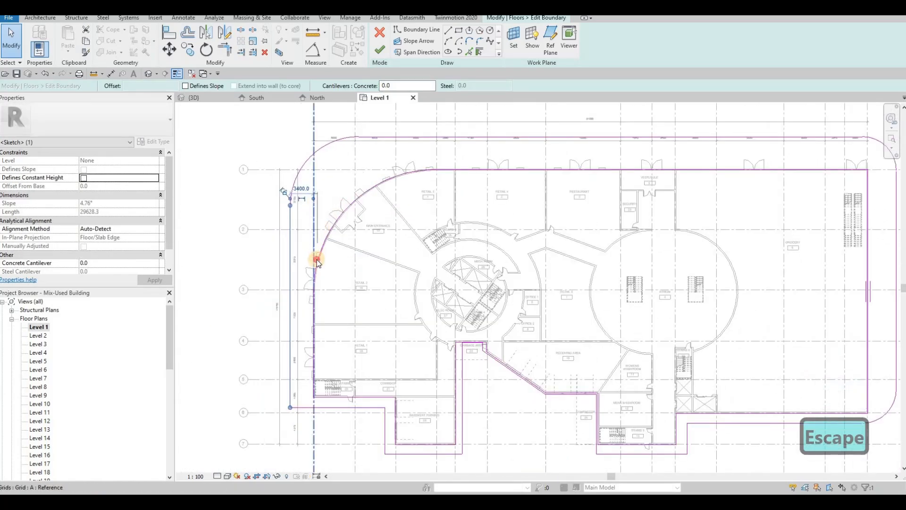
key("Escape")
key("Escape")
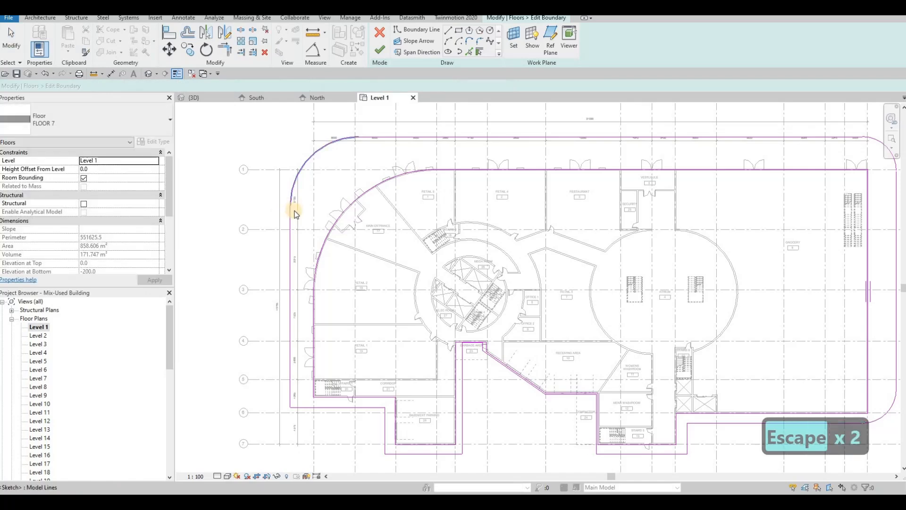
Finish the floor boundary sketch and clear the selection
left_click(379, 50)
key("Escape")
key("Escape")
key("Escape")
scroll(380, 178, "down", 3)
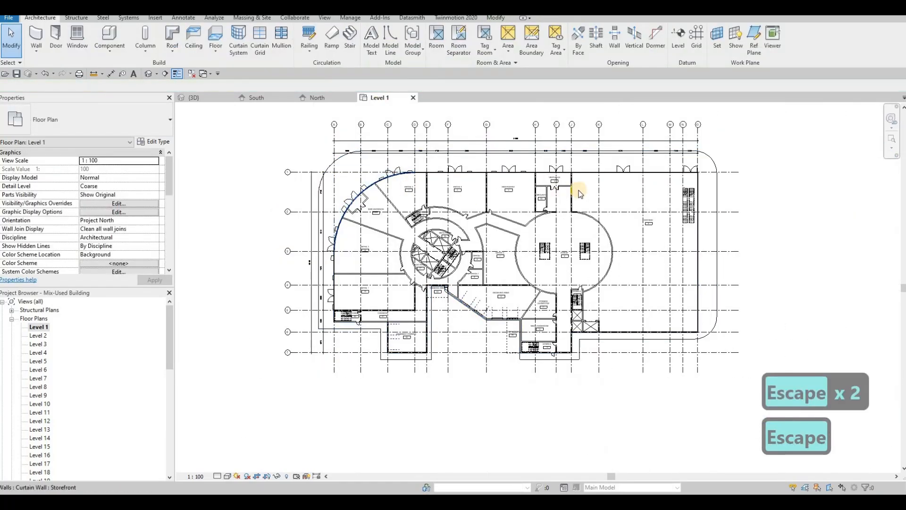
Select the exterior floor slab in the Level 1 plan and reopen its boundary for editing
middle_click_drag(558, 196, 539, 209)
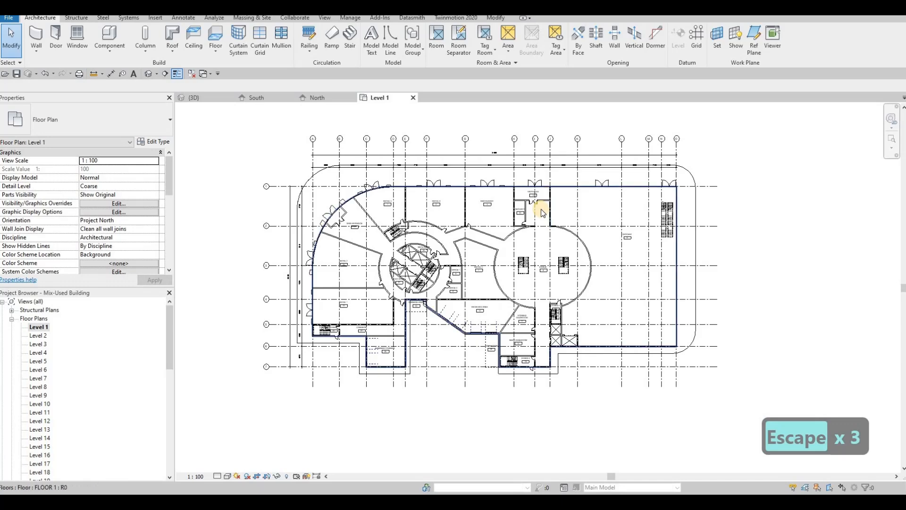
left_click(312, 180)
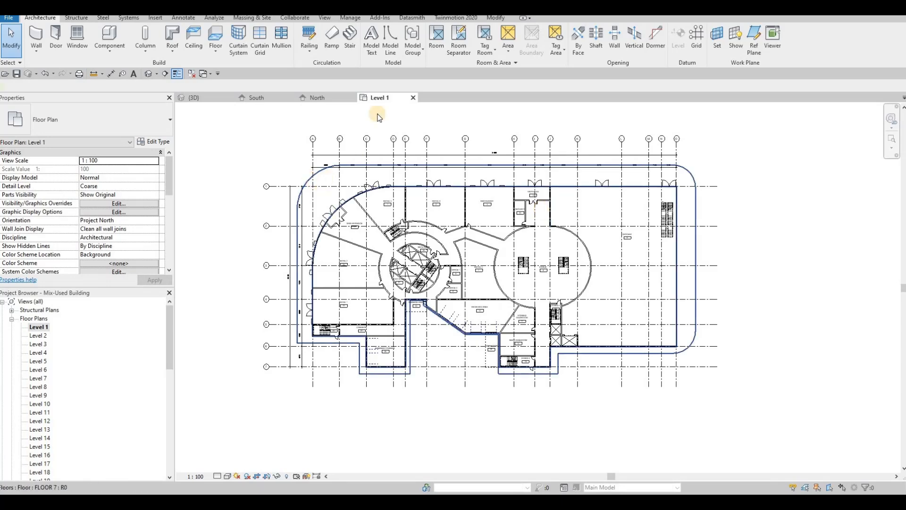
left_click(518, 186)
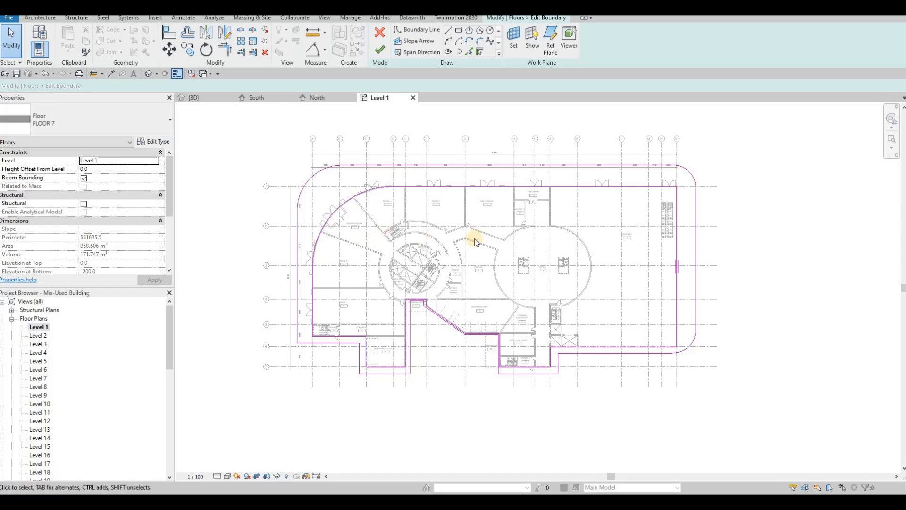
scroll(476, 242, "down", 3)
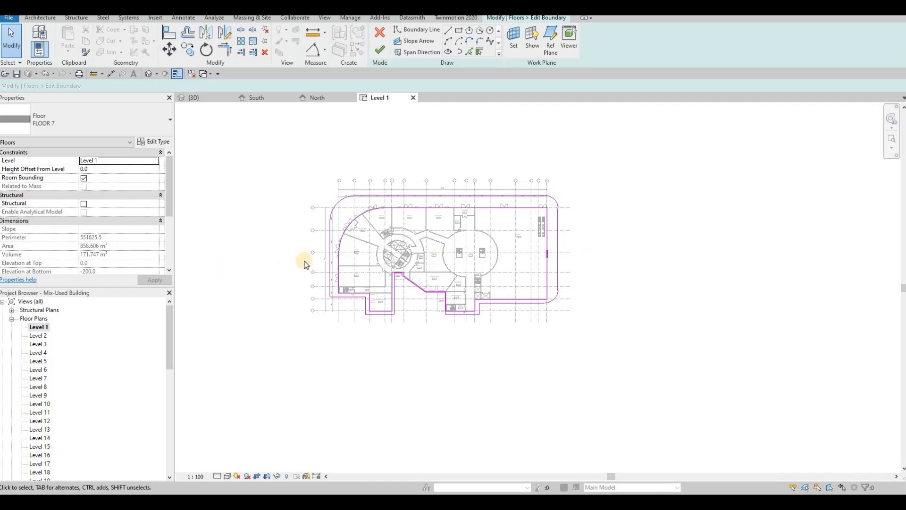
scroll(321, 225, "up", 3)
key("Escape")
key("Escape")
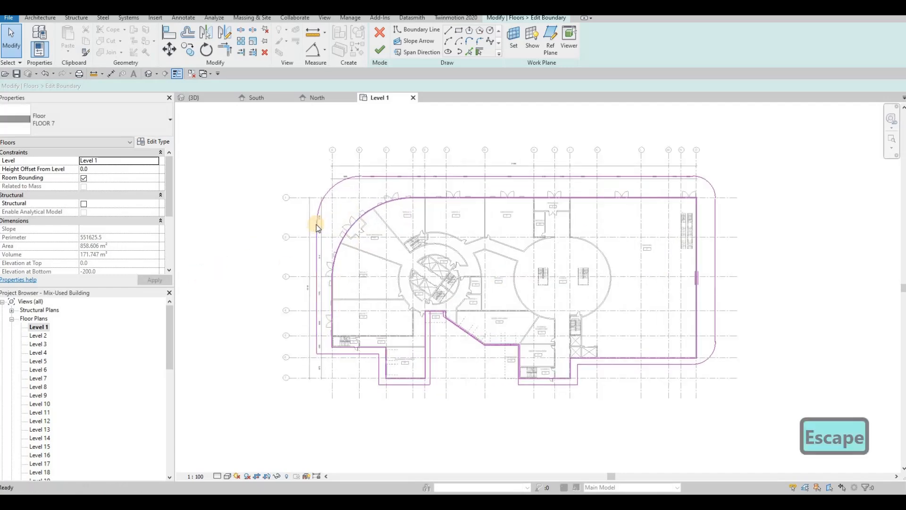
Copy the complete chain of outer boundary lines to the empty area beside the plan, past grid O
key("Tab")
left_click(316, 224)
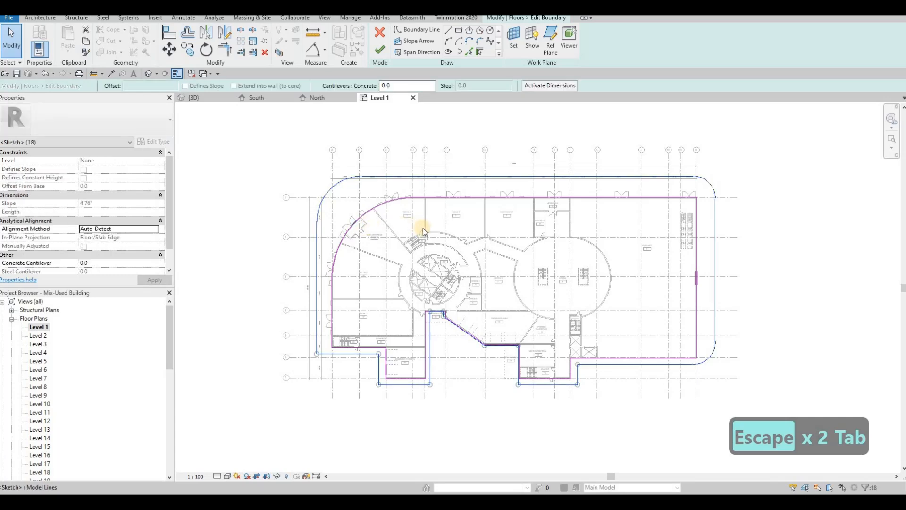
key("c")
key("o")
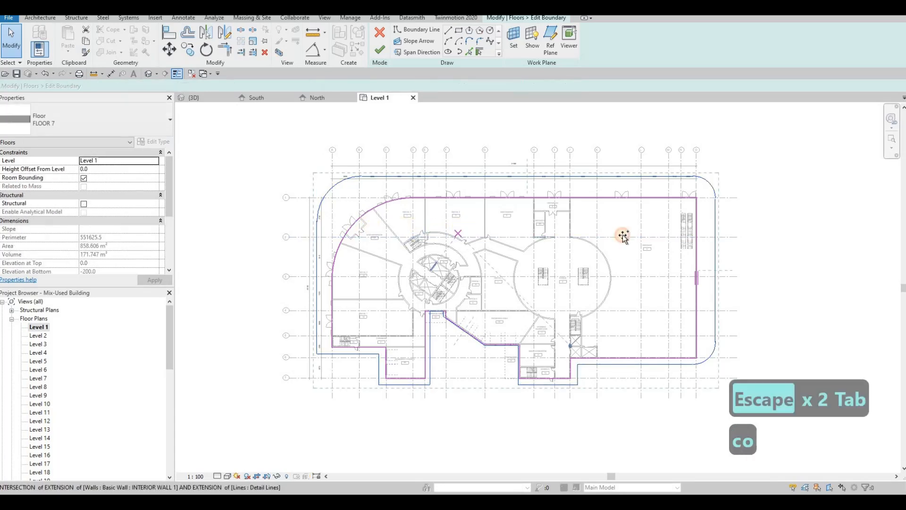
left_click(628, 229)
middle_click_drag(643, 230, 478, 220)
scroll(478, 221, "down", 1)
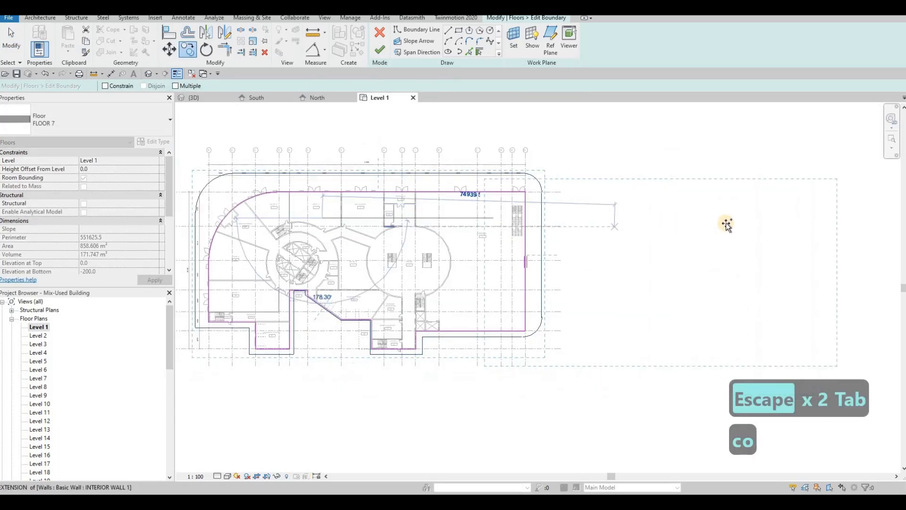
left_click(717, 229)
key("Escape")
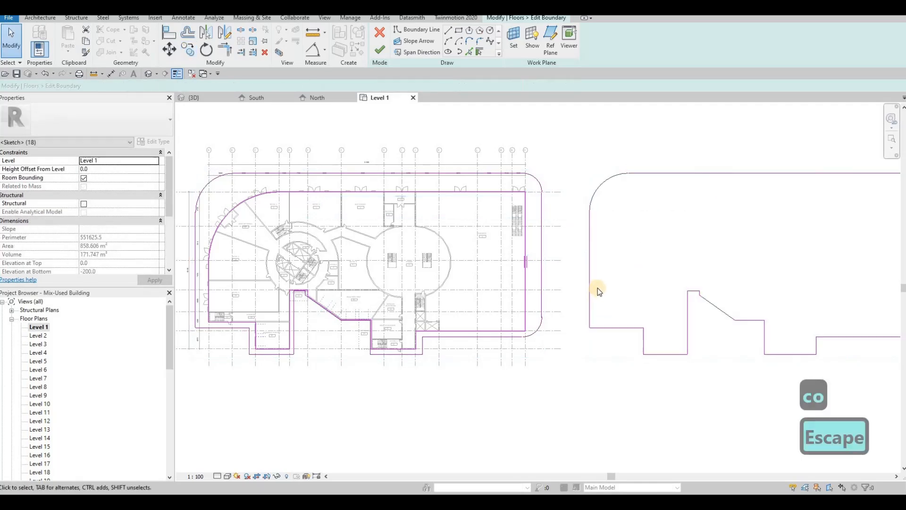
key("Escape")
scroll(552, 310, "down", 1)
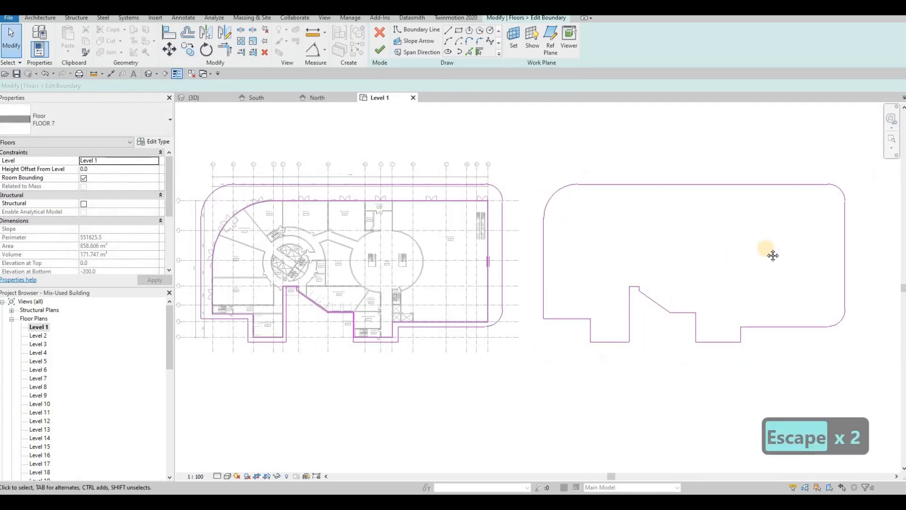
key("Escape")
scroll(746, 250, "down", 1)
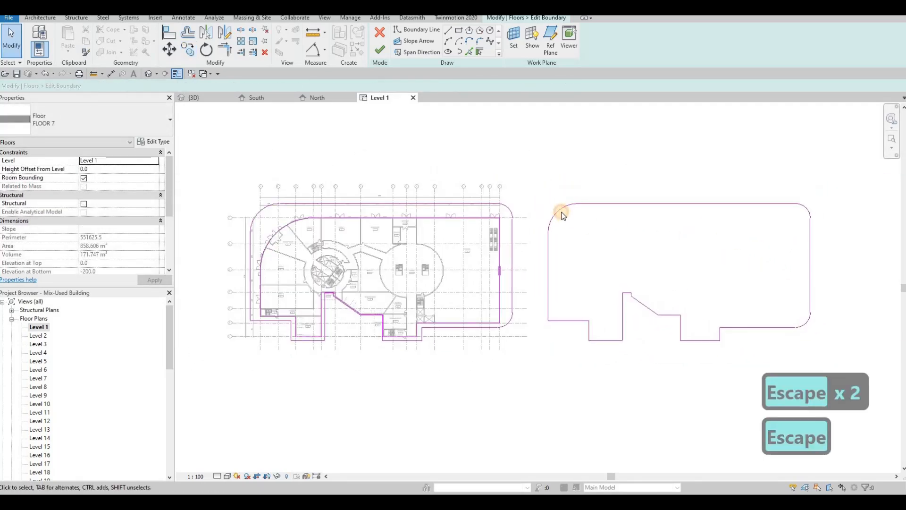
Inspect the rounded corners of the original and copied outer boundary outlines
left_click(546, 222)
key("Escape")
left_click(262, 211)
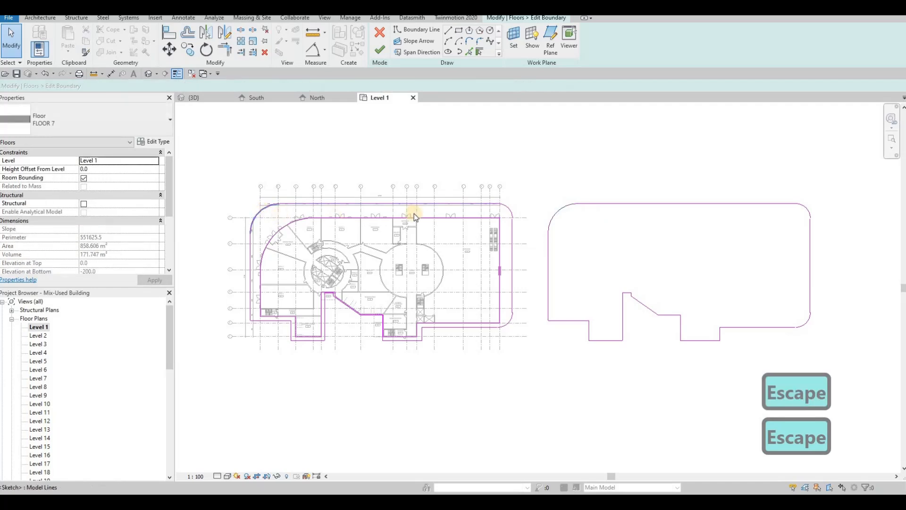
key("Escape")
left_click(511, 214)
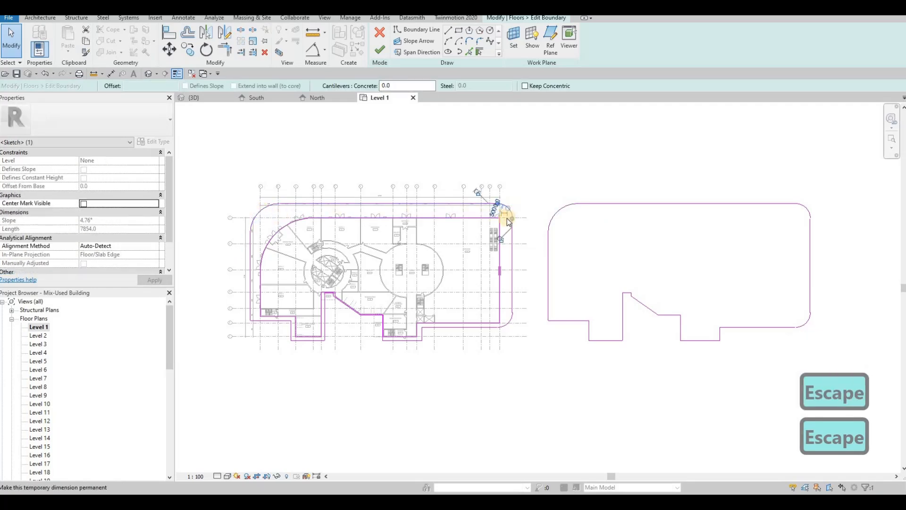
key("Escape")
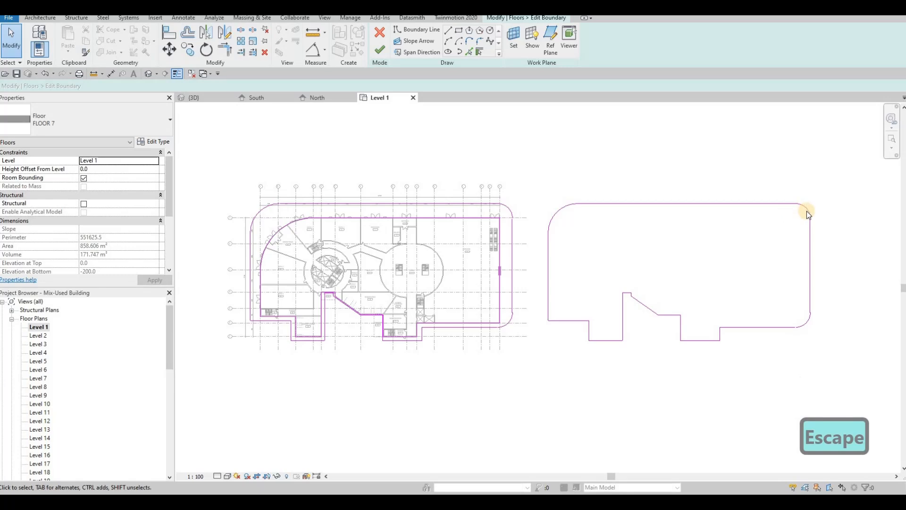
key("Escape")
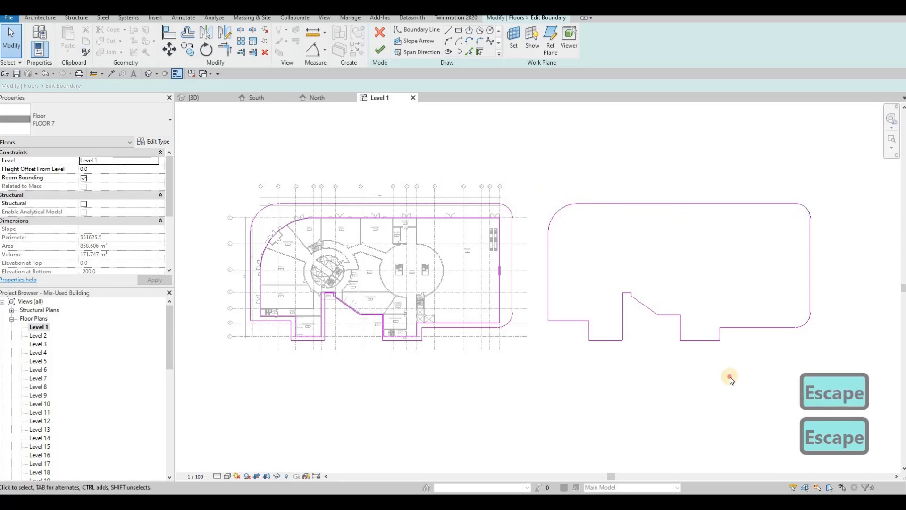
Delete the large entrance arc, the adjoining side line and the stepped lines from the copied outline
left_click_drag(546, 178, 731, 379)
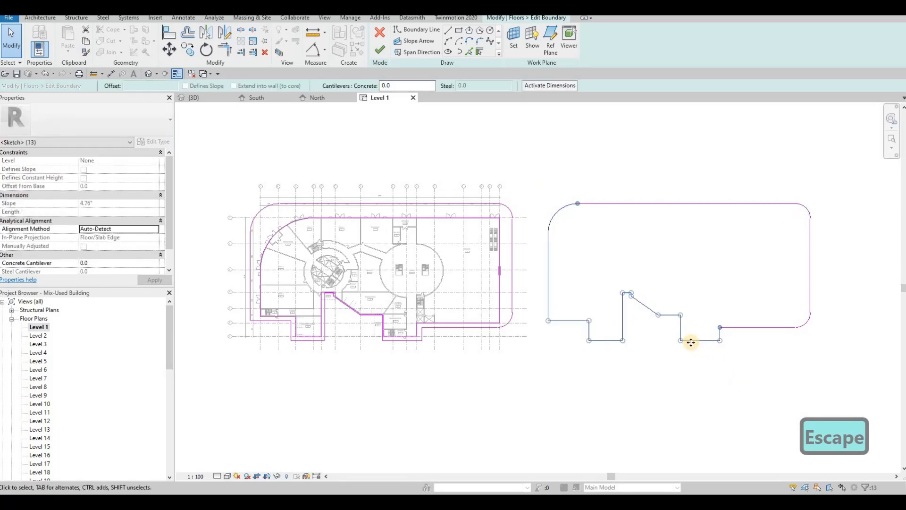
key("Delete")
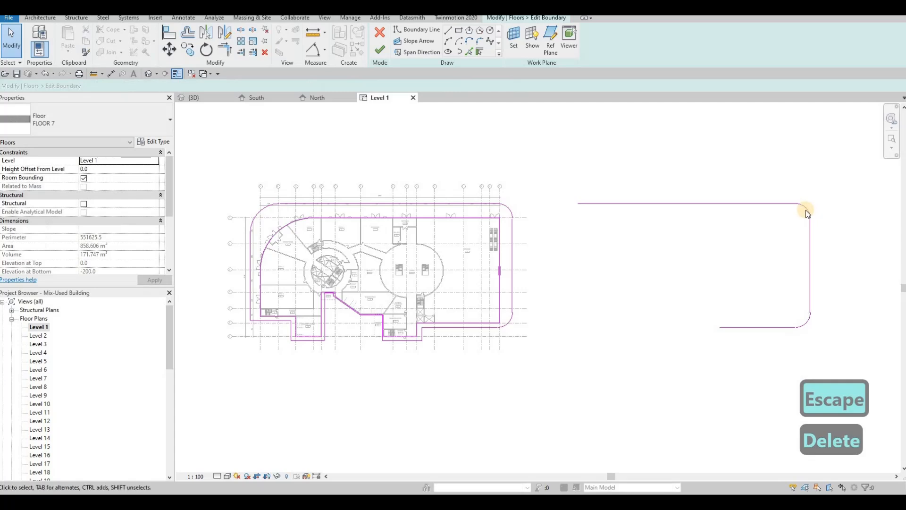
Mirror the copied outline's east side line and two corner arcs about a vertical axis through the midpoint of its upper line
left_click_drag(775, 190, 832, 348)
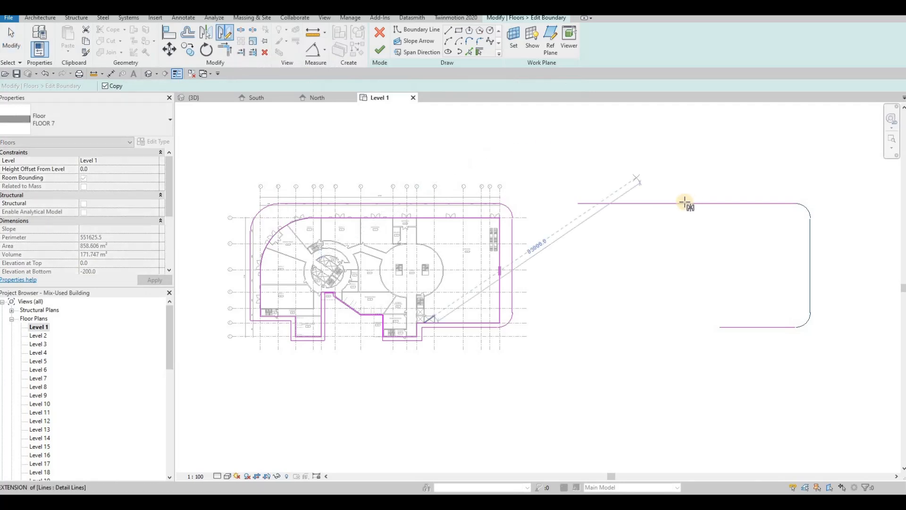
left_click(685, 233)
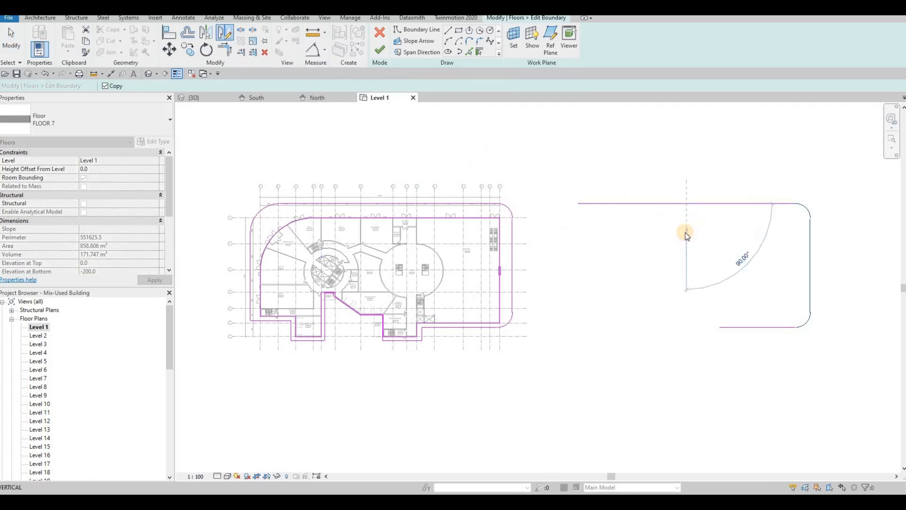
left_click(687, 283)
key("Escape")
key("Escape")
key("Escape")
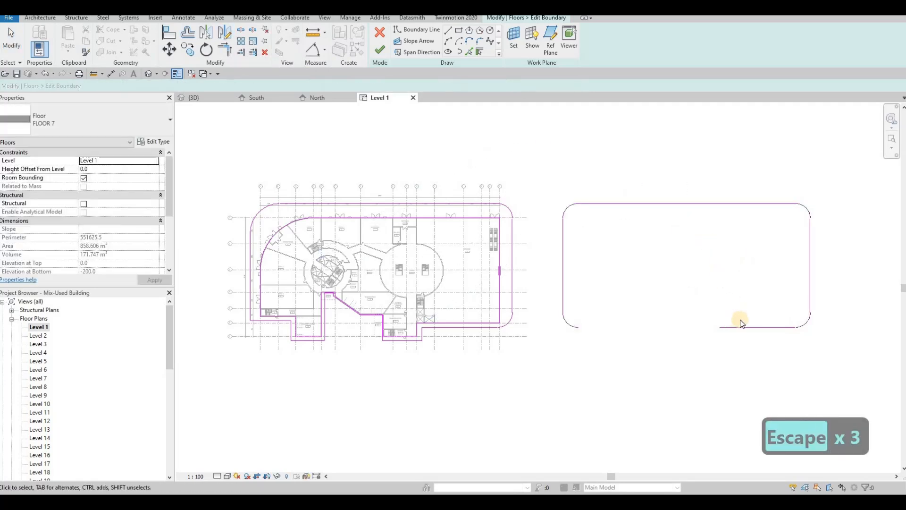
Trim the lower line to the mirrored corner arc to close the rounded outline
key("t")
key("r")
left_click(572, 325)
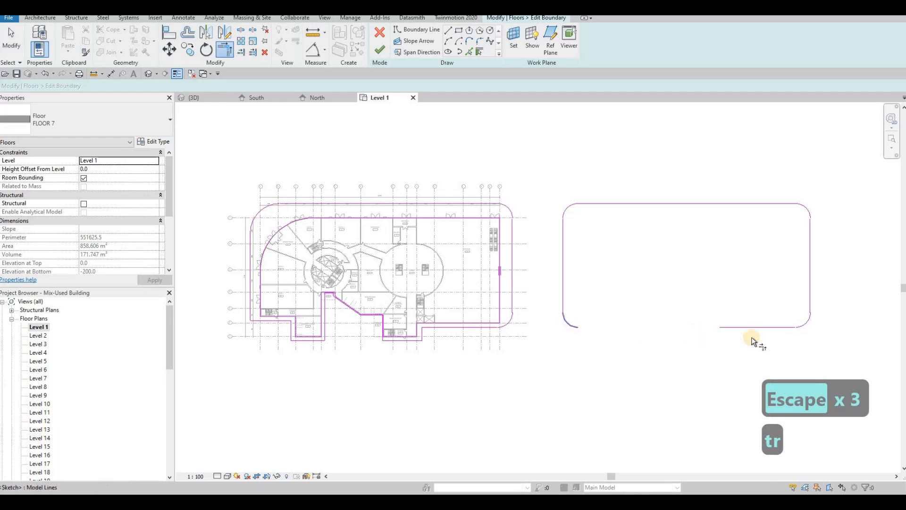
left_click(747, 329)
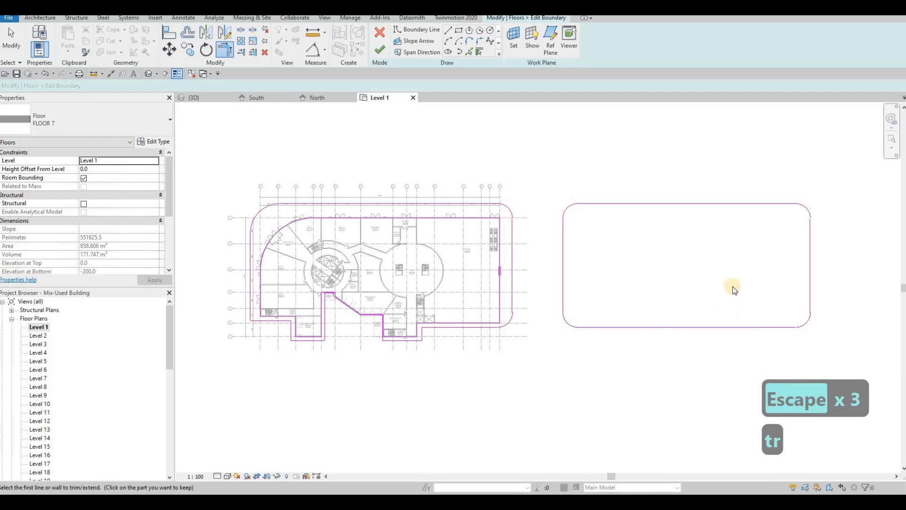
key("Escape")
key("Escape")
key("Escape")
Narrow the rounded outline by moving its east side inward, and nudge the whole outline closer to the building
left_click_drag(730, 182, 831, 351)
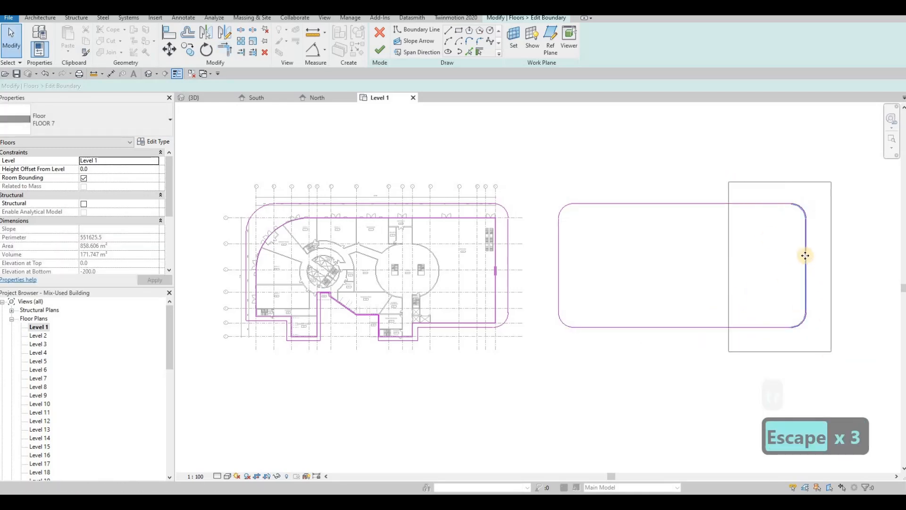
left_click_drag(806, 254, 640, 242)
left_click_drag(543, 179, 685, 347)
key("Escape")
key("Left")
key("Left")
key("Left")
key("Left")
key("Left")
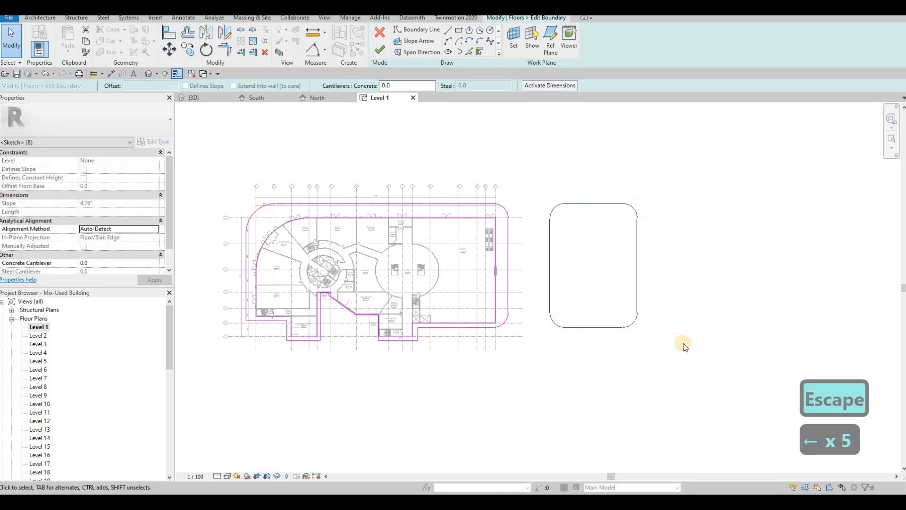
key("Right")
key("Right")
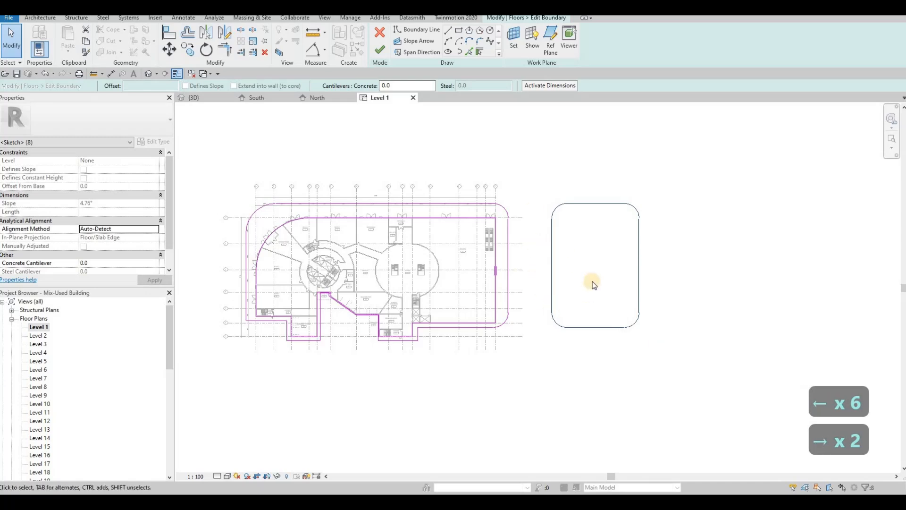
Add an inner boundary by picking all lines and corner arcs of the rounded outline with a 2000 offset inward
left_click(469, 51)
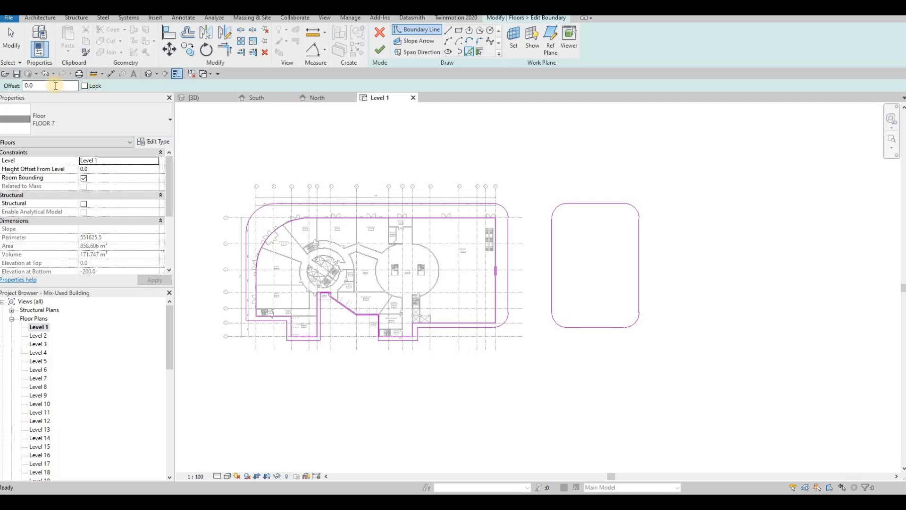
type("2")
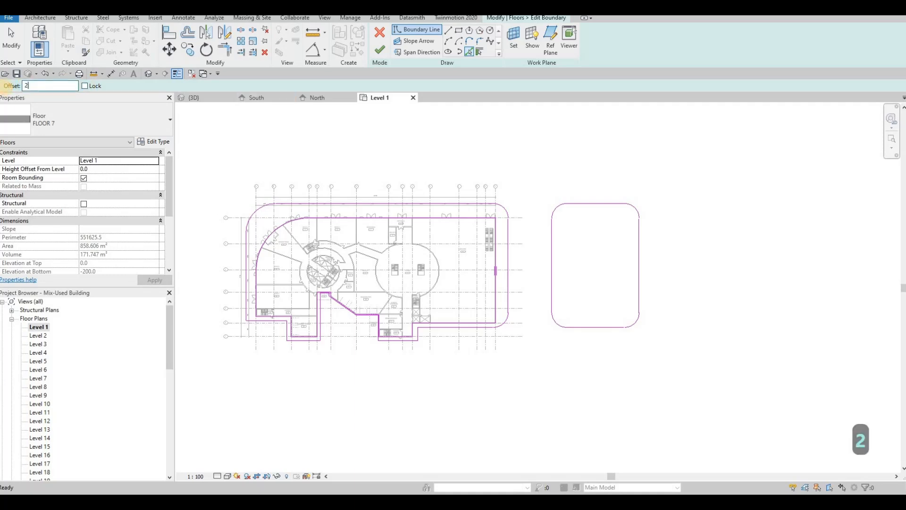
type("000.0")
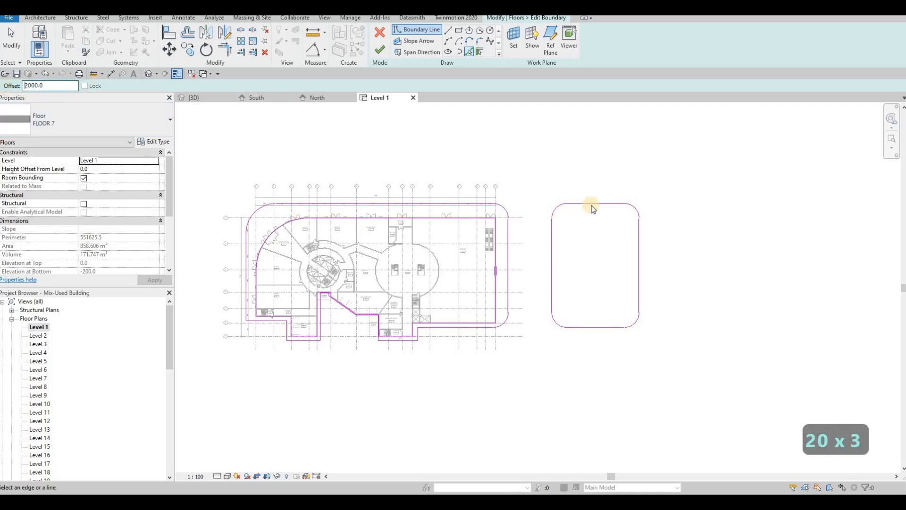
left_click(591, 206)
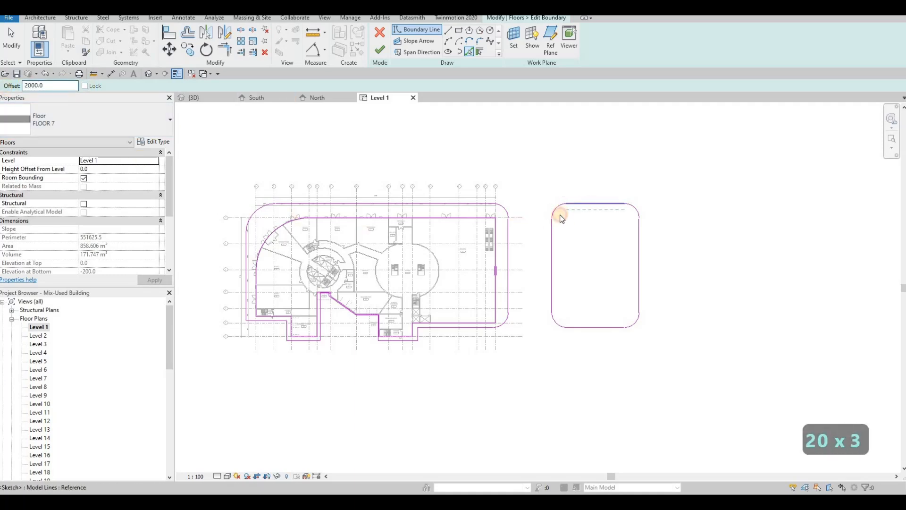
left_click(636, 208)
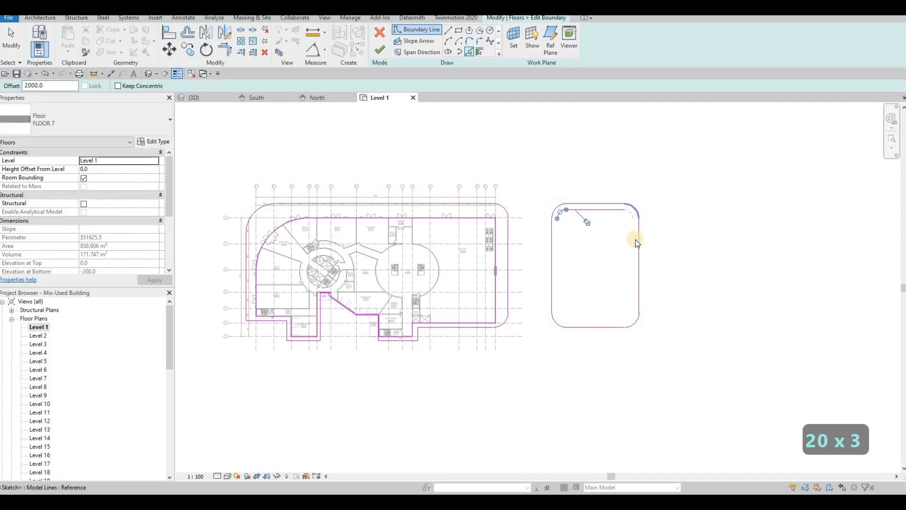
left_click(632, 324)
left_click(631, 325)
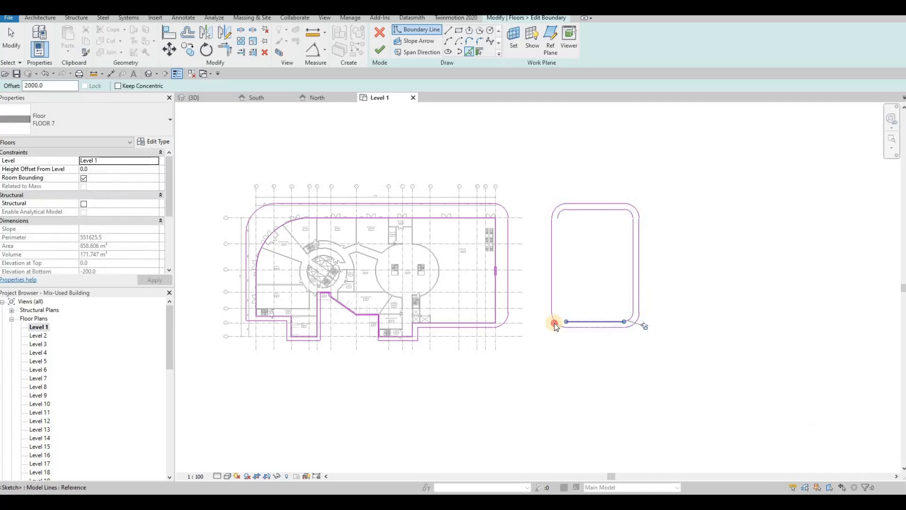
left_click(544, 213)
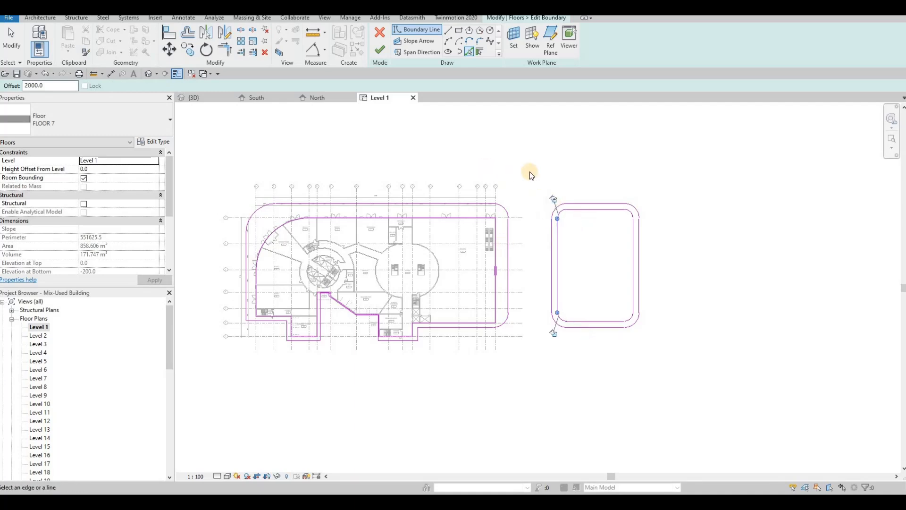
key("Escape")
key("Escape")
Copy the double rounded outline to the empty area on the opposite side of the building
left_click_drag(529, 171, 651, 350)
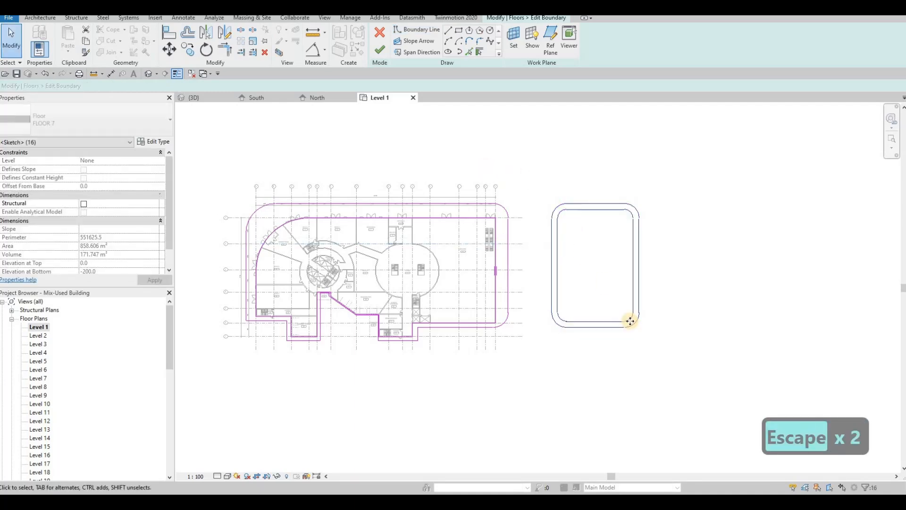
key("c")
key("o")
left_click(601, 255)
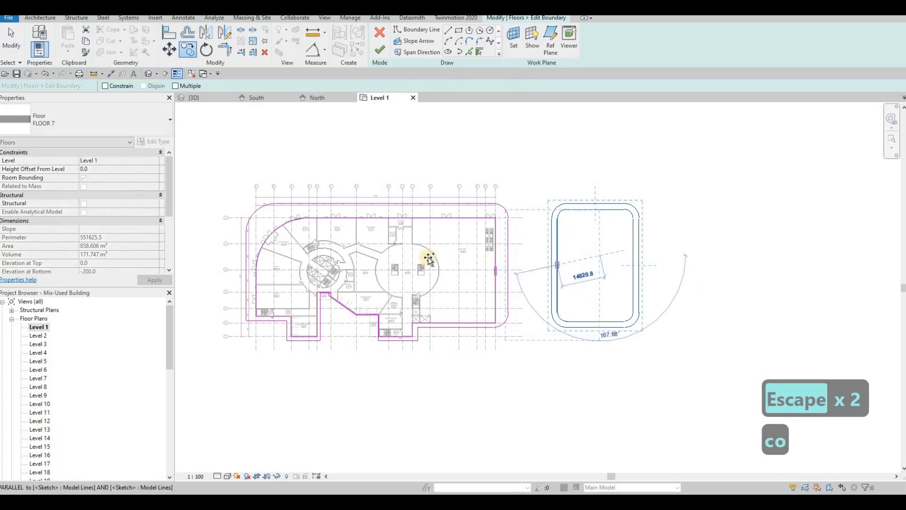
middle_click_drag(203, 248, 348, 258)
left_click(333, 270)
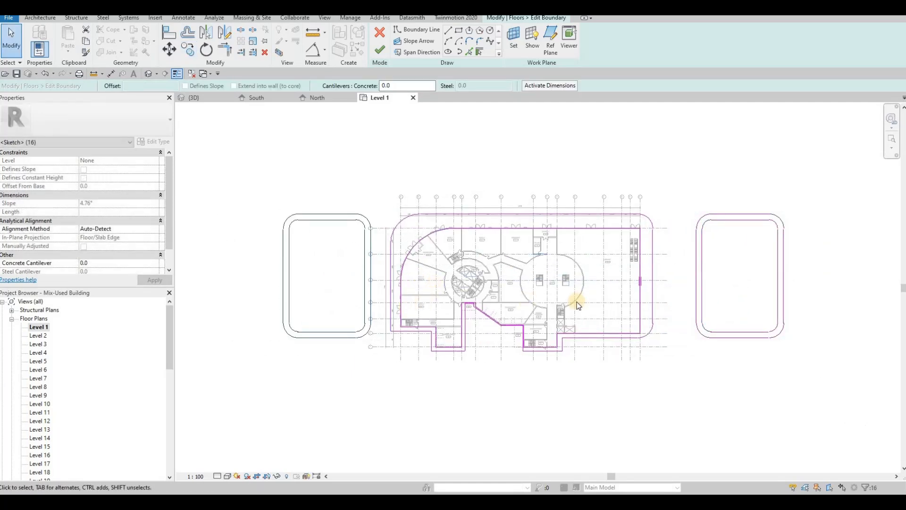
key("Escape")
Nudge the copied double outline ten steps outward, away from the building's west side
middle_click_drag(313, 270, 468, 268)
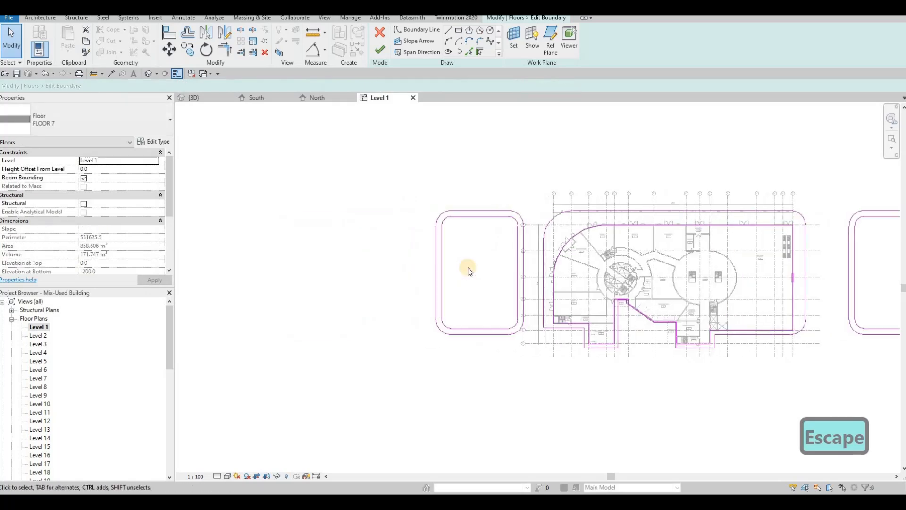
key("F1")
key("F1")
left_click_drag(405, 171, 534, 372)
key("Left")
key("Left")
key("Left")
key("Left")
key("Left")
key("Left")
key("Left")
key("Left")
key("Left")
key("Left")
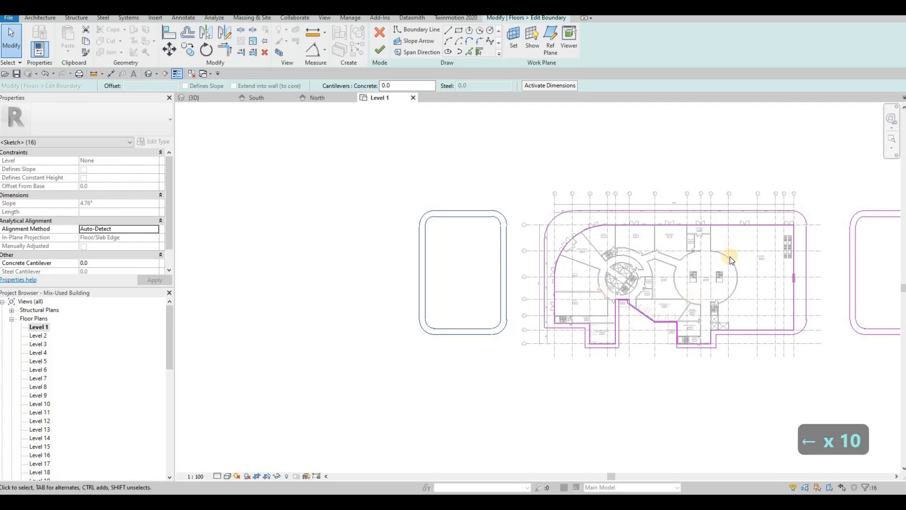
Nudge the east double outline slightly closer to the building and finish editing the floor boundary
middle_click_drag(831, 190, 725, 187)
key("Escape")
key("Escape")
mouse_move(726, 188)
left_mouse_down()
mouse_move(847, 349)
mouse_move(805, 336)
left_mouse_up()
key("Left")
key("Left")
key("Left")
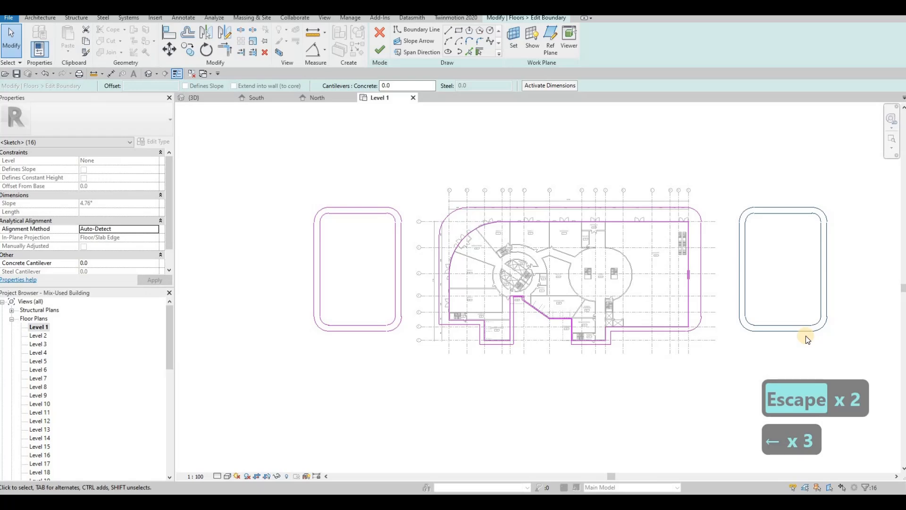
key("Right")
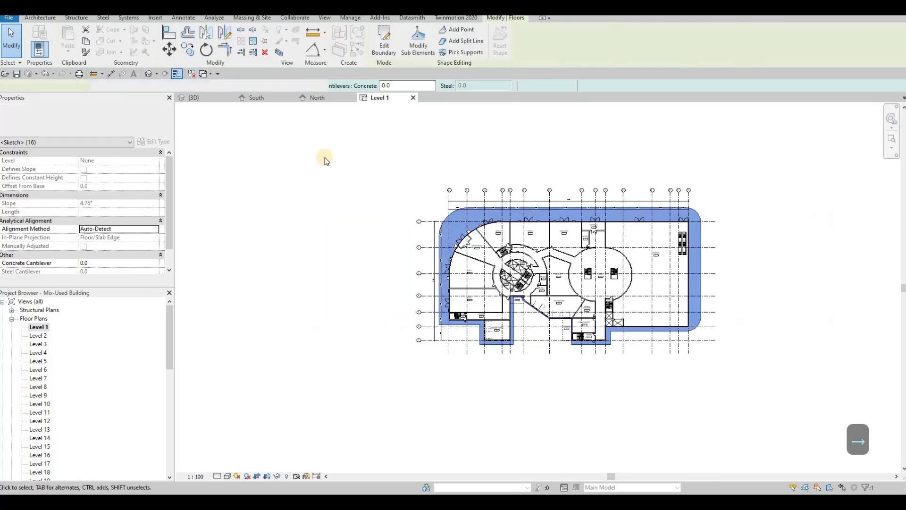
Inspect the edited floor slab in the 3D view and return to the Level 1 plan
left_click(202, 100)
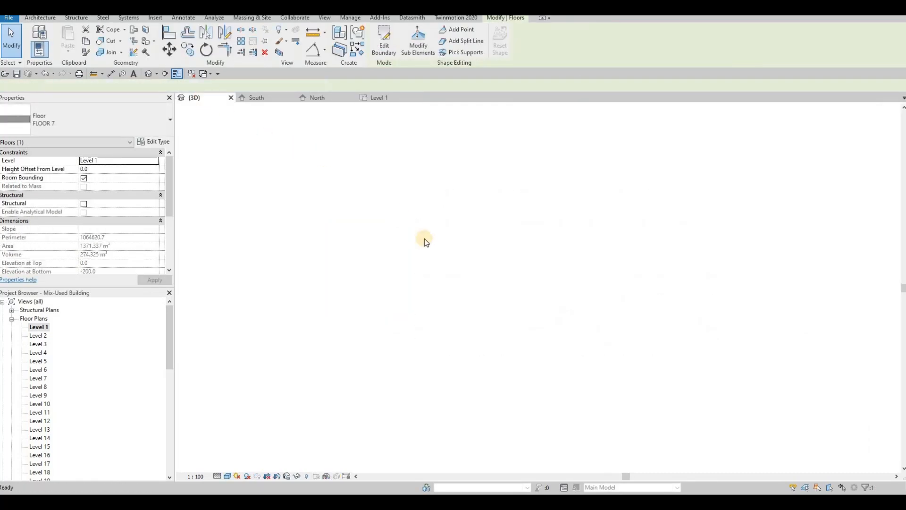
key("Escape")
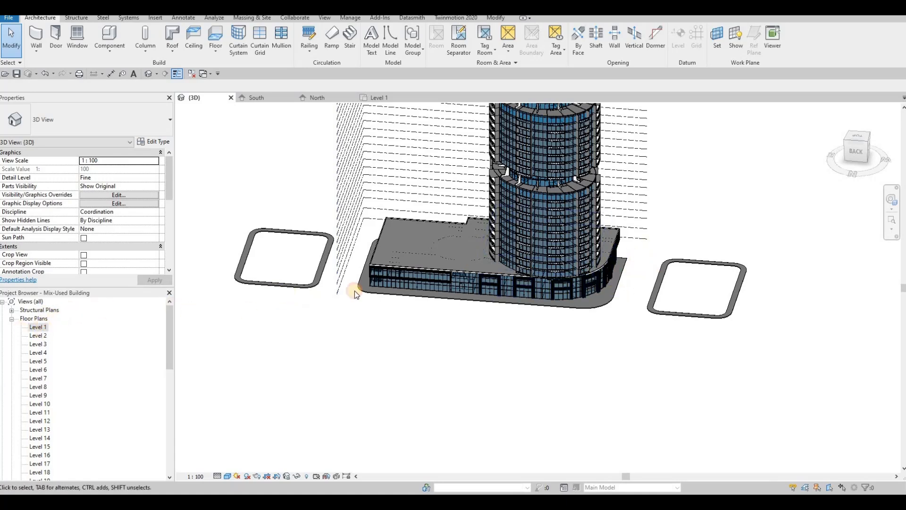
double_click(38, 327)
Make the crop region visible in the Level 1 plan and turn off Crop View
scroll(101, 200, "down", 5)
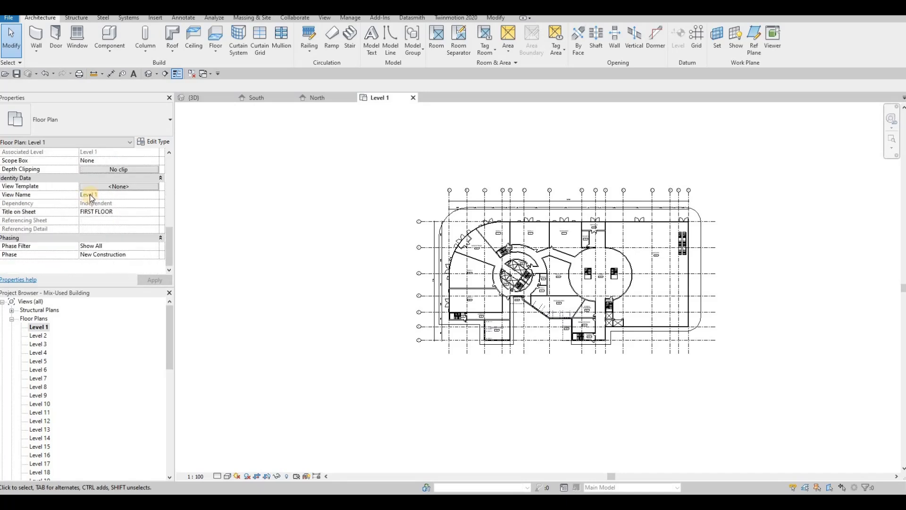
scroll(87, 199, "up", 3)
left_click(83, 203)
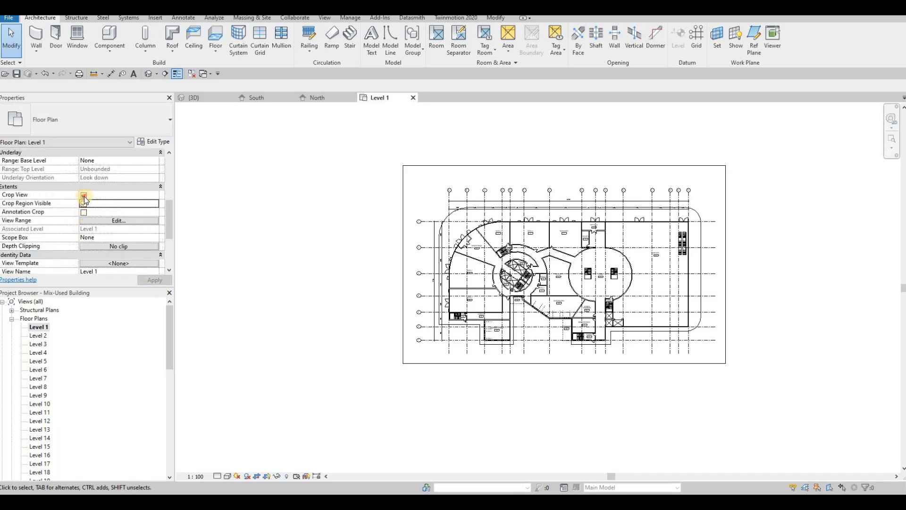
left_click(155, 280)
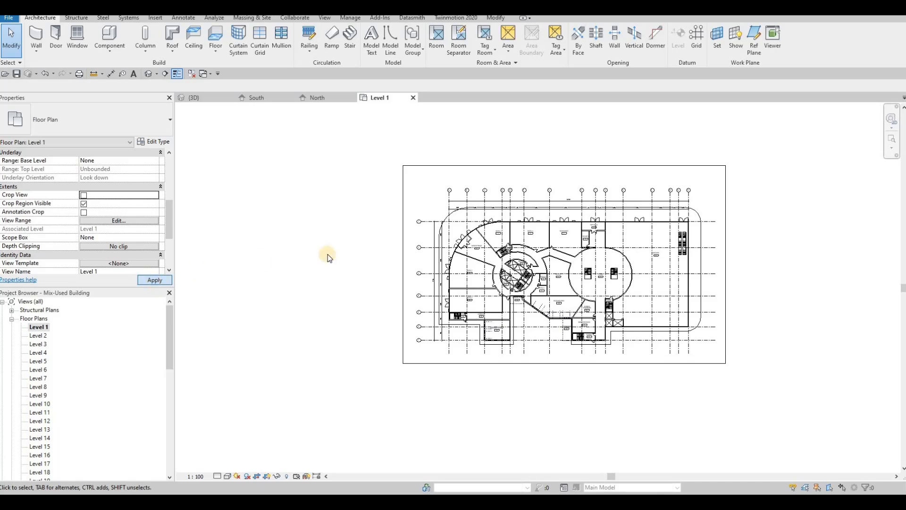
left_click(399, 217)
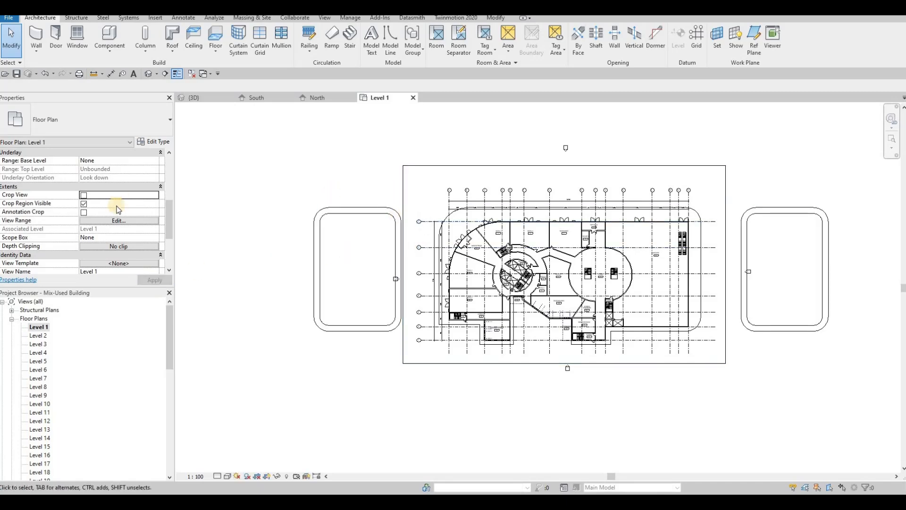
Hide the crop region frame in the Level 1 plan
left_click(84, 203)
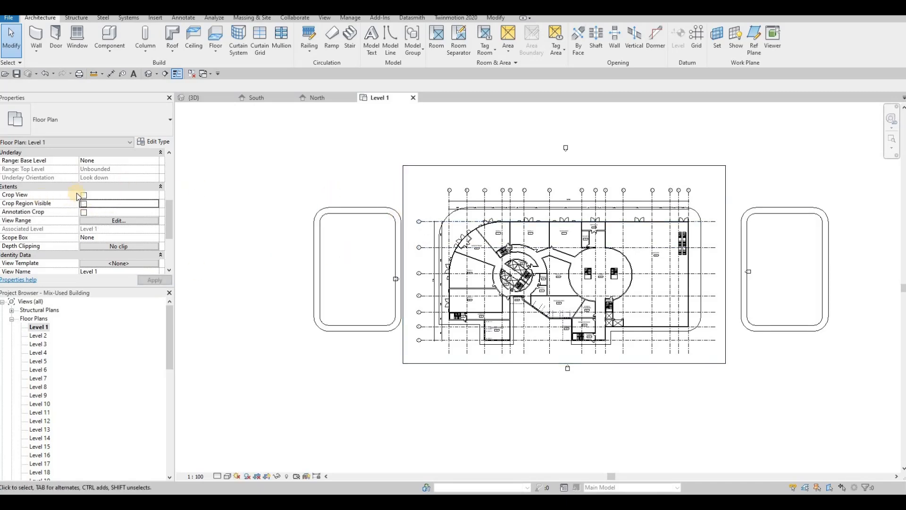
left_click(155, 280)
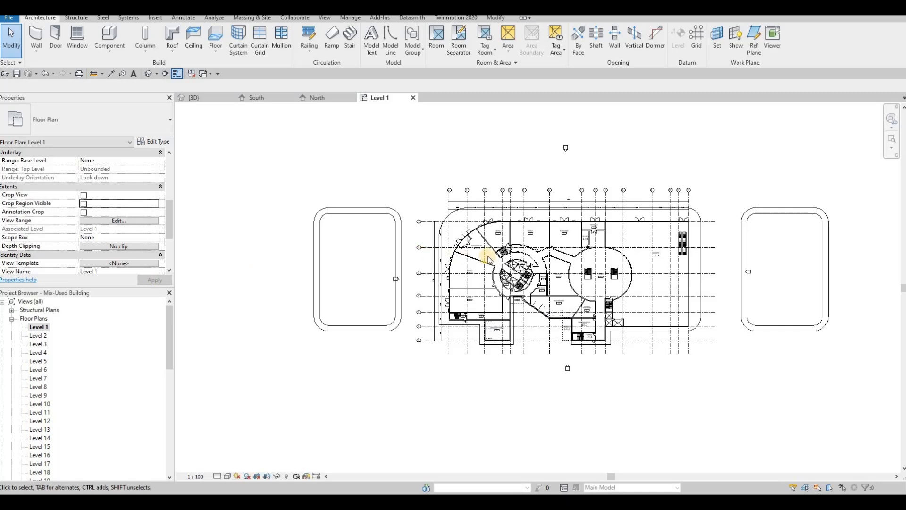
key("Escape")
key("Escape")
Turn Crop View on for the Level 1 plan and switch it off again
middle_click_drag(604, 277, 594, 274)
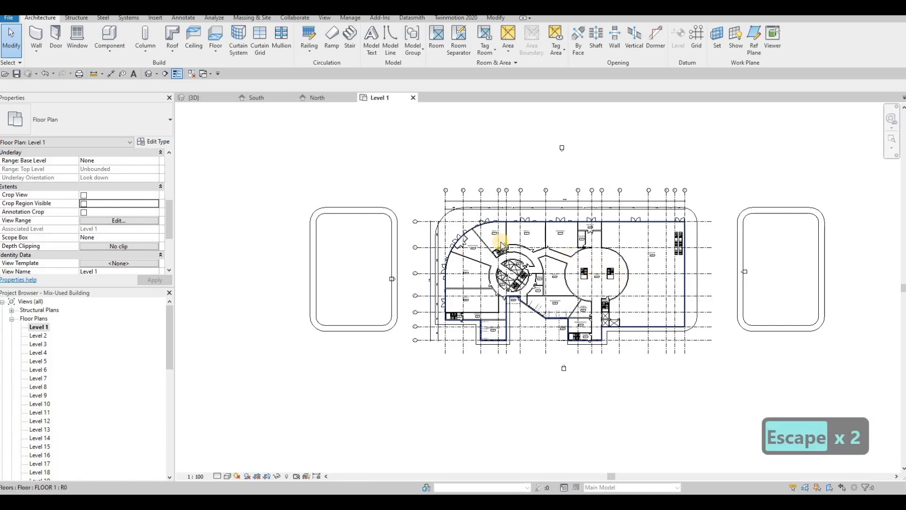
scroll(502, 244, "up", 1)
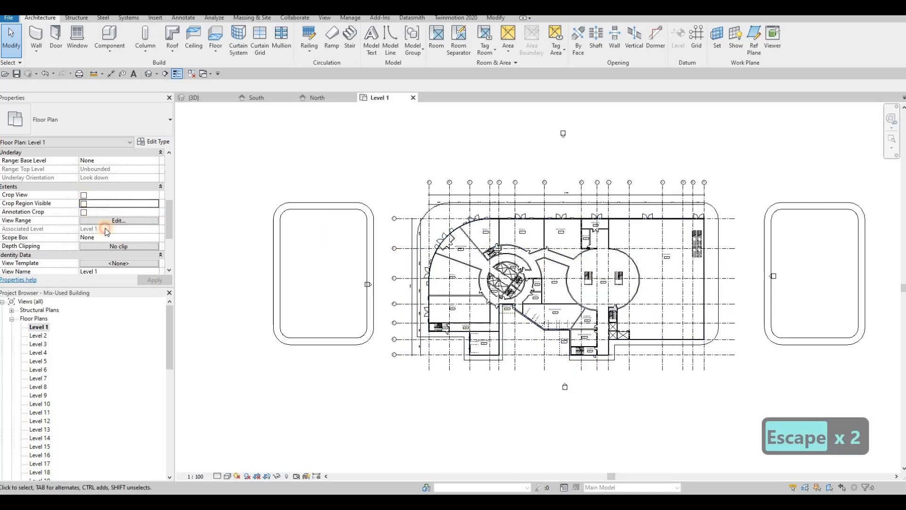
left_click(150, 279)
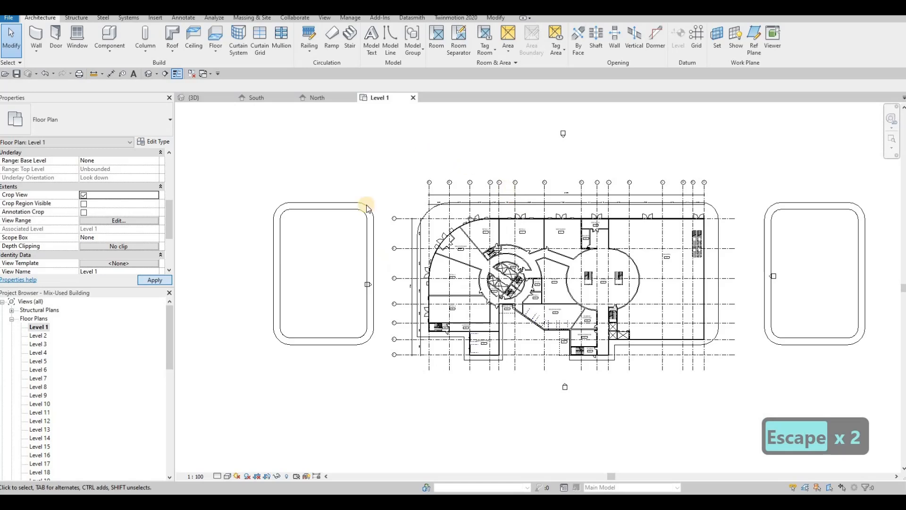
left_click(161, 280)
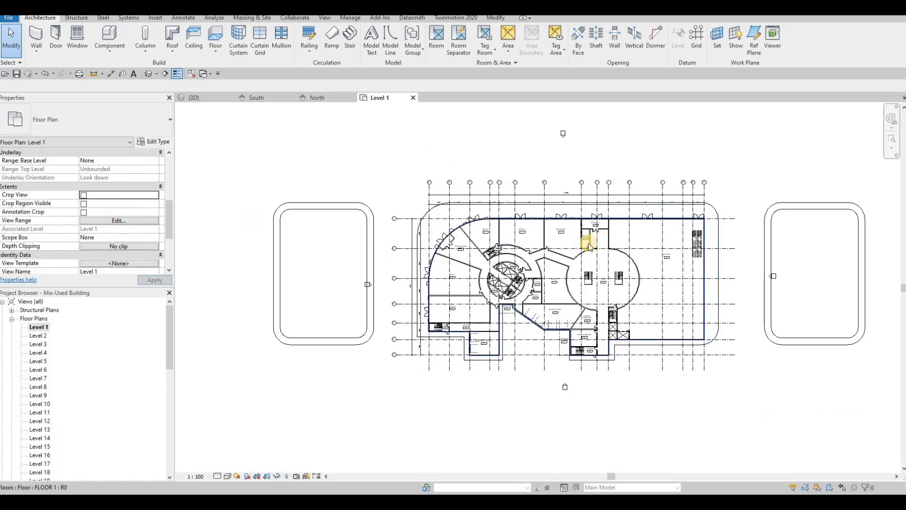
key("Escape")
key("Escape")
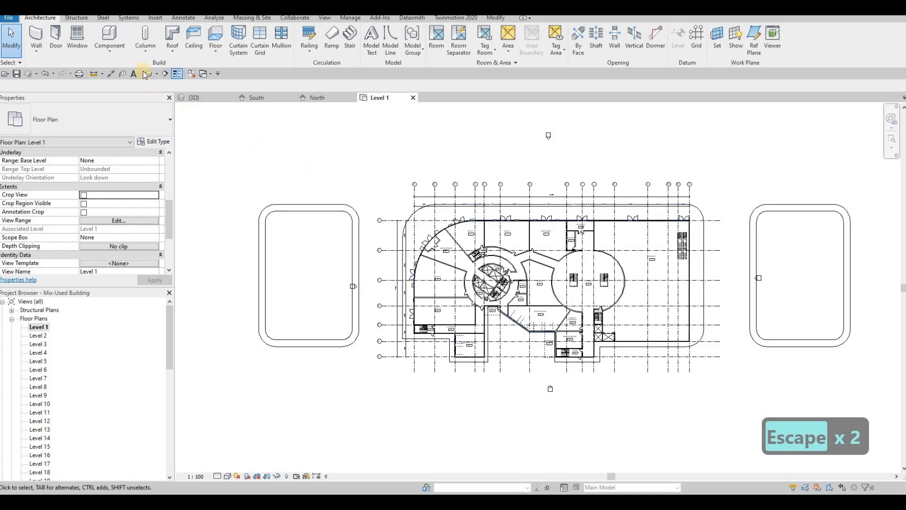
Start a new architectural floor on Level 1 and duplicate the FLOOR 7 type as FLOOR 8
left_click(220, 36)
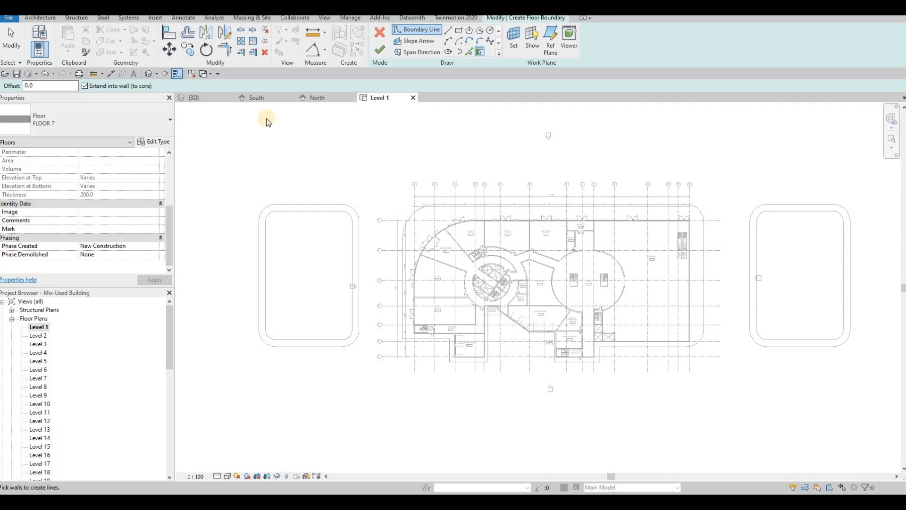
left_click(153, 141)
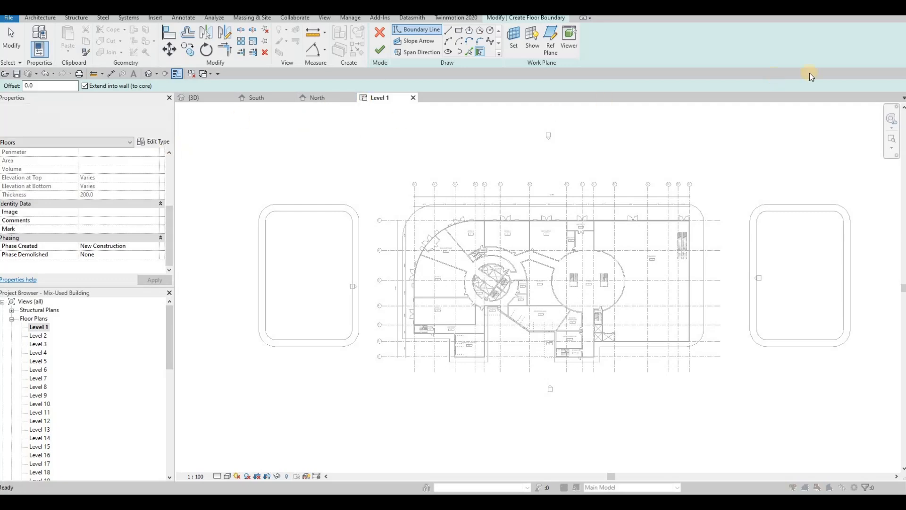
left_click(802, 58)
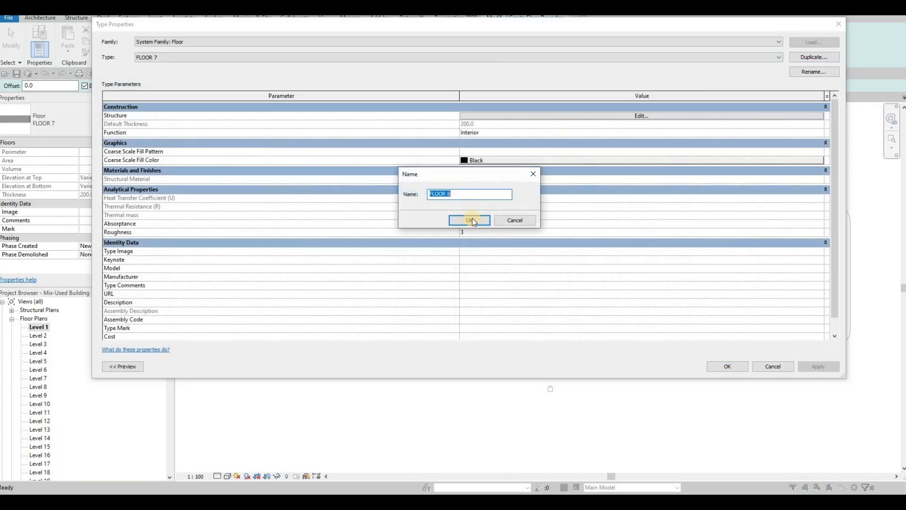
key("Return")
Assign the AEC library material Concrete, C16/20 to the structure layer of the FLOOR 8 type
left_click(571, 116)
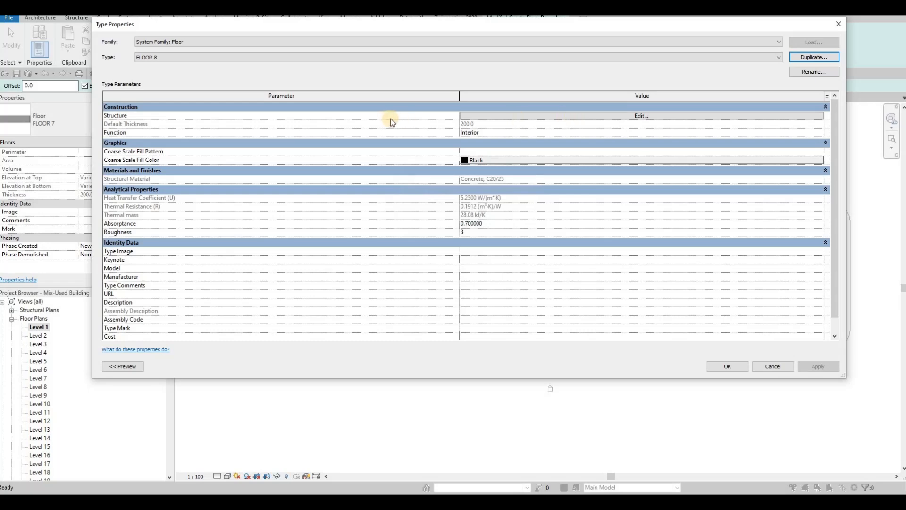
left_click(424, 115)
left_click(421, 114)
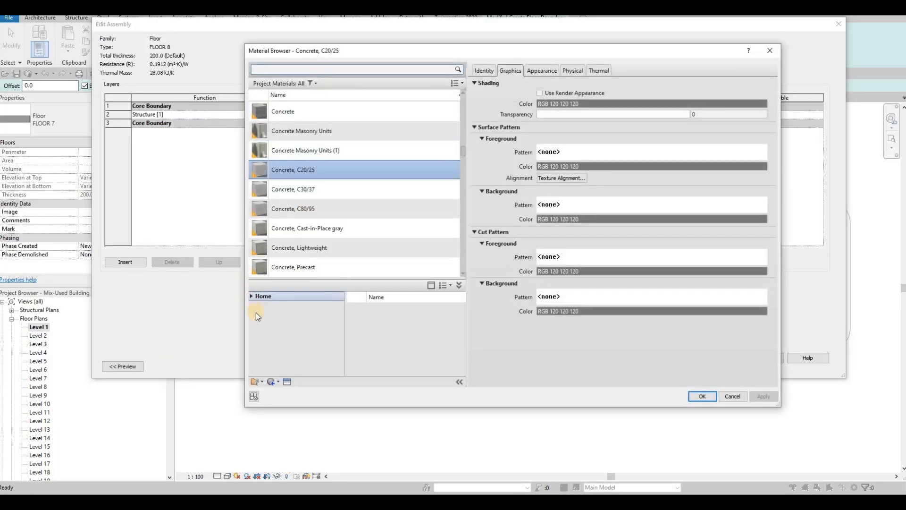
left_click(280, 338)
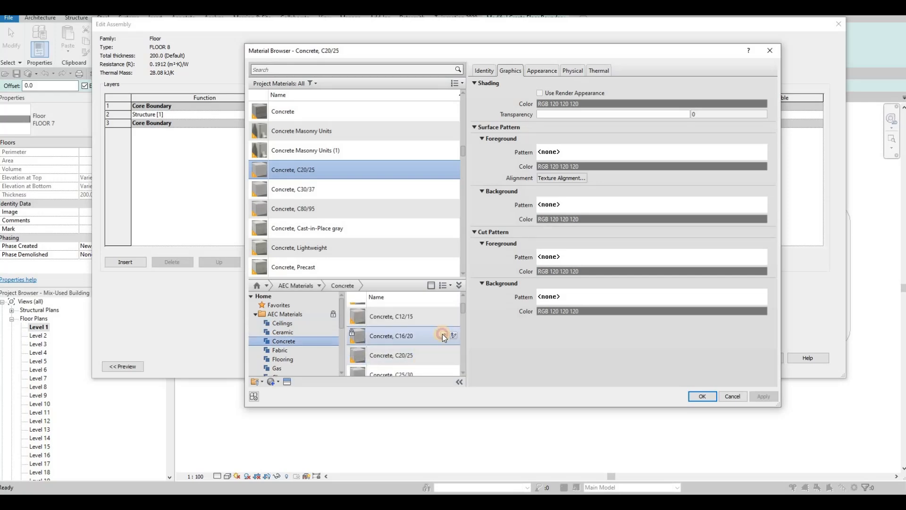
left_click(444, 335)
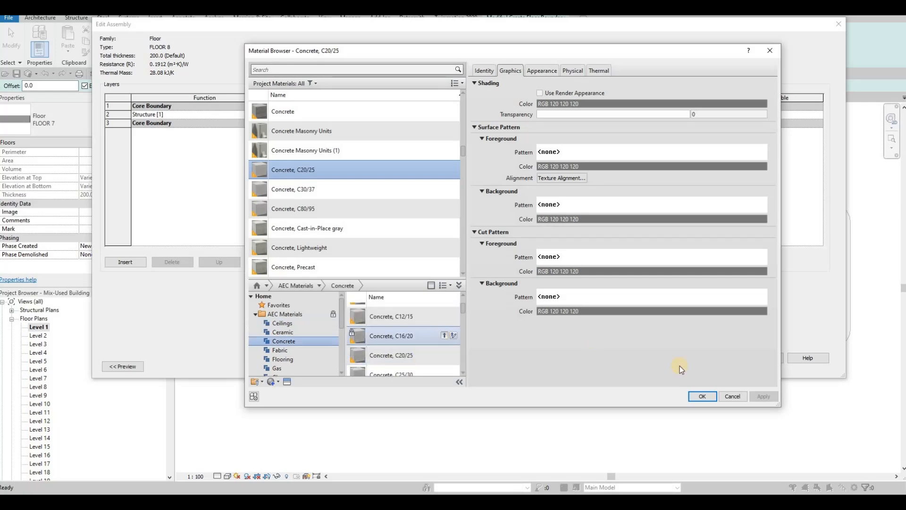
left_click(707, 398)
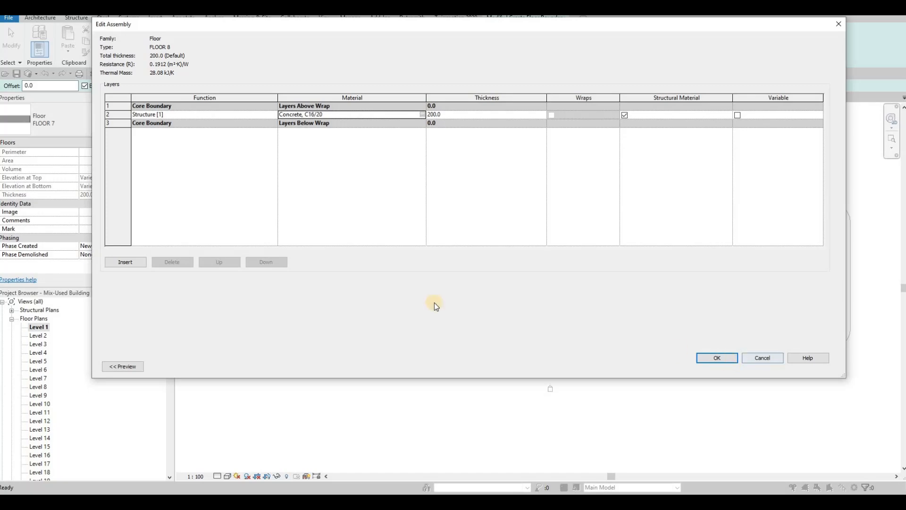
left_click(717, 358)
left_click(727, 366)
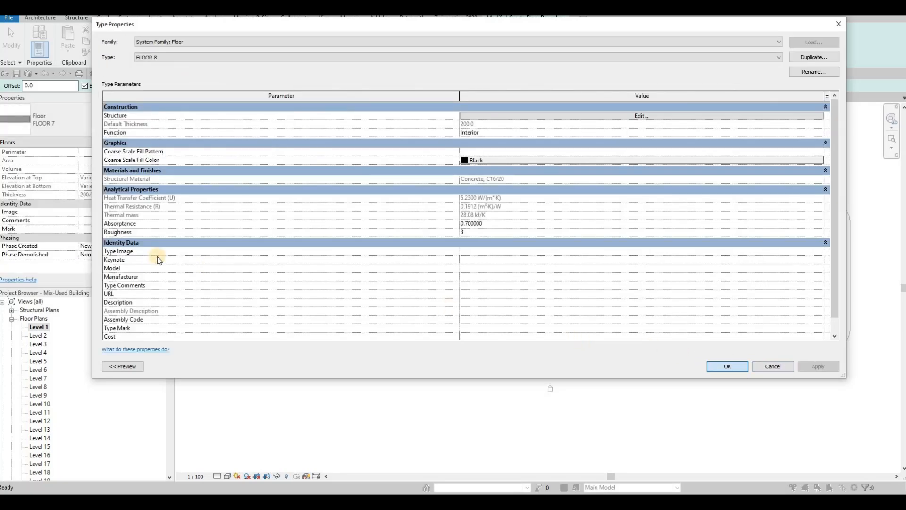
Set the floor's height offset from level to -200 and sketch a rectangular boundary enclosing the building and both side rings
scroll(106, 184, "up", 4)
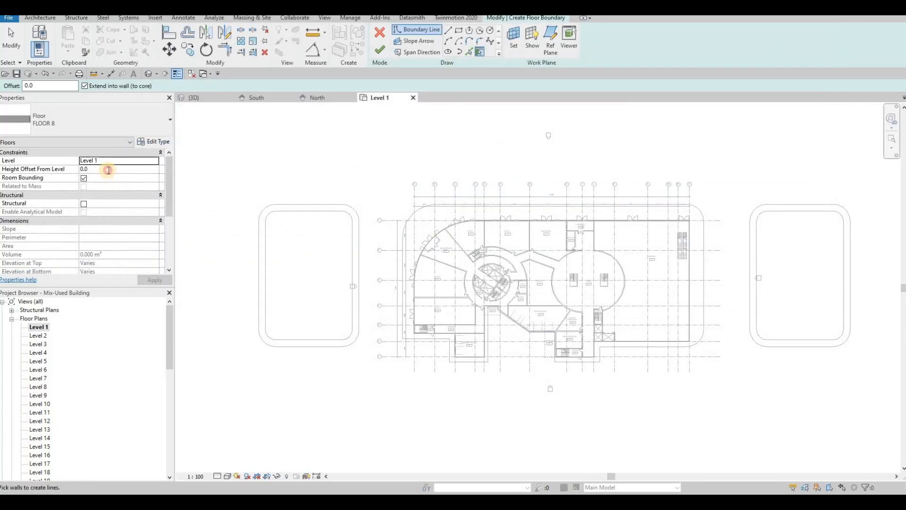
type("-200")
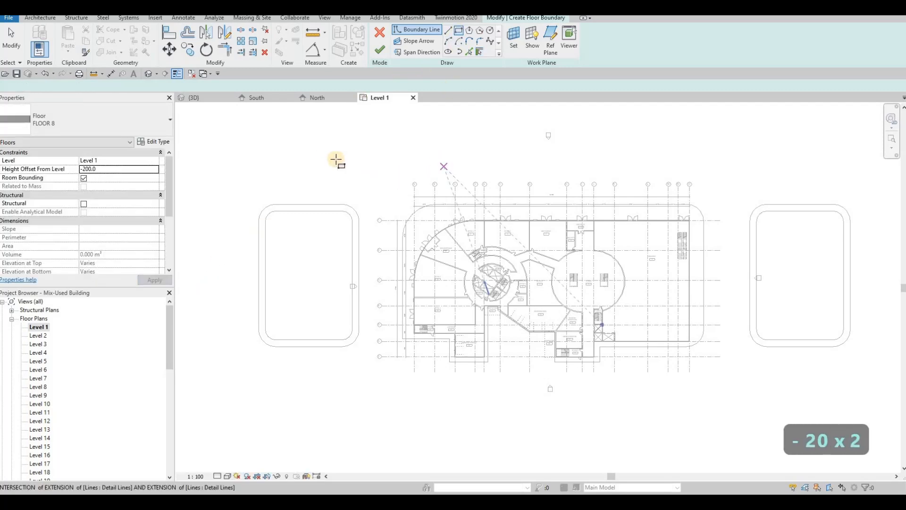
scroll(307, 149, "down", 2)
scroll(281, 143, "down", 1)
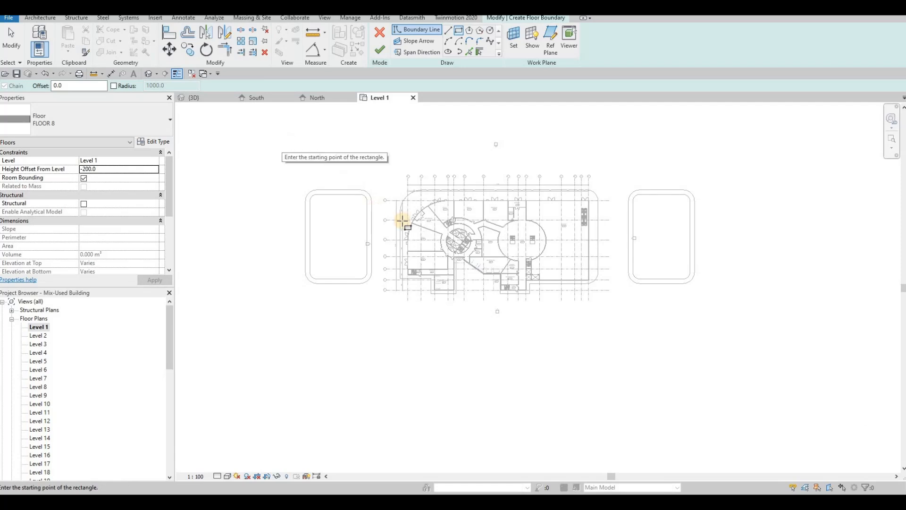
left_click(282, 141)
left_click(636, 295)
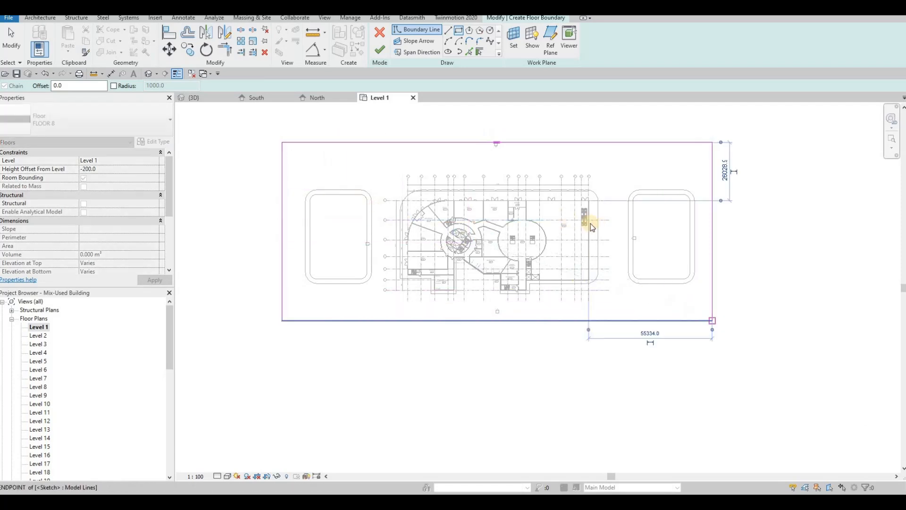
key("Escape")
key("Escape")
key("Escape")
Move the rectangle's upper, lower and left edges inward, about 11000 below the lowest grid and 53000 left of the first, and finish the floor
left_click_drag(557, 162, 561, 156)
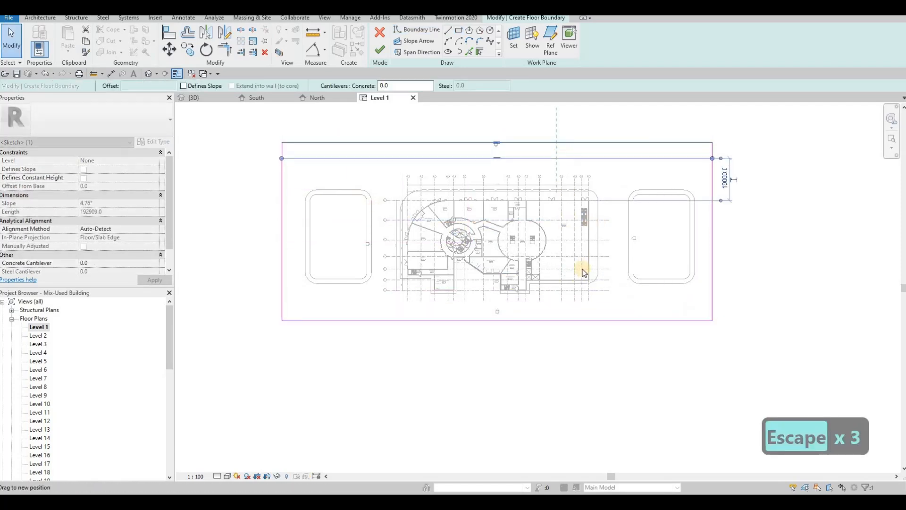
left_click(584, 320)
left_click_drag(587, 312, 586, 306)
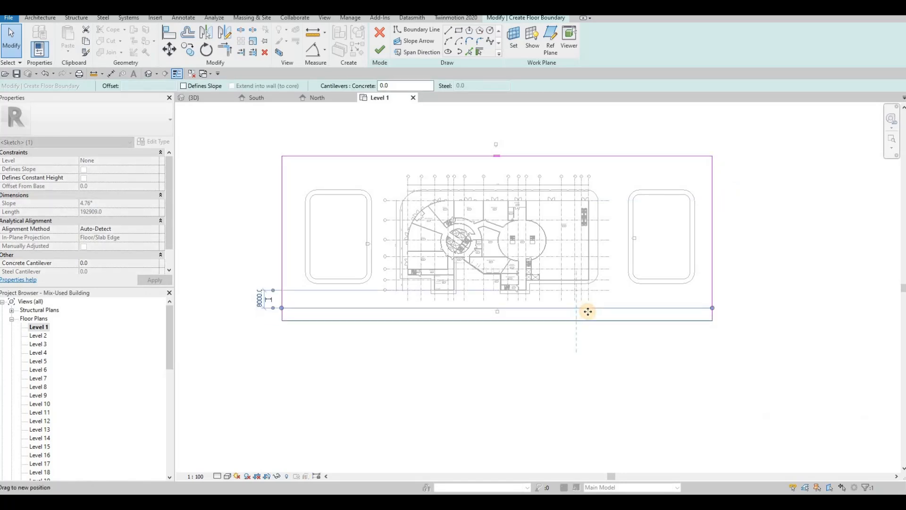
left_click(282, 220)
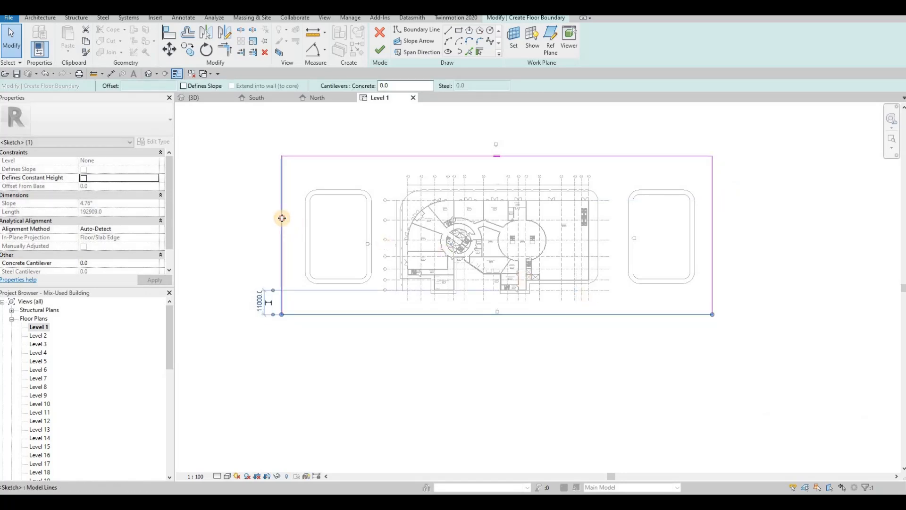
mouse_move(288, 219)
left_mouse_down()
mouse_move(275, 218)
mouse_move(289, 222)
left_mouse_up()
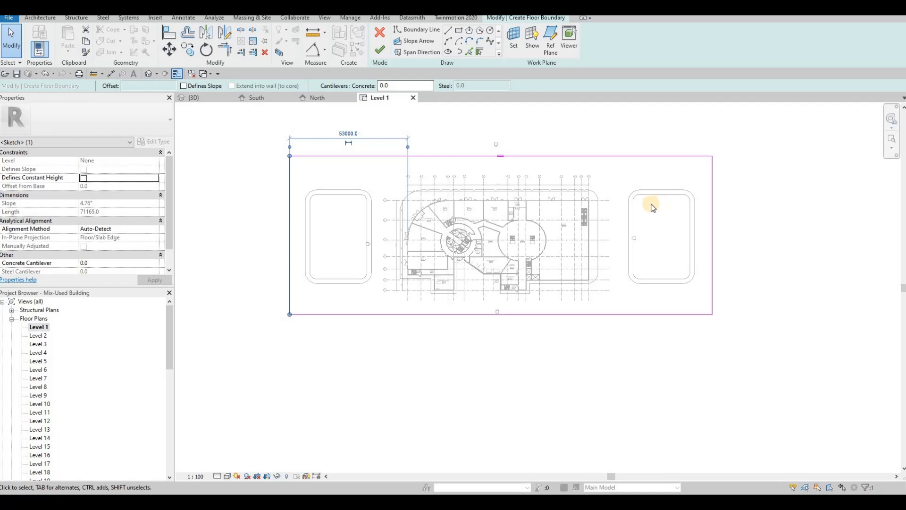
left_click(713, 226)
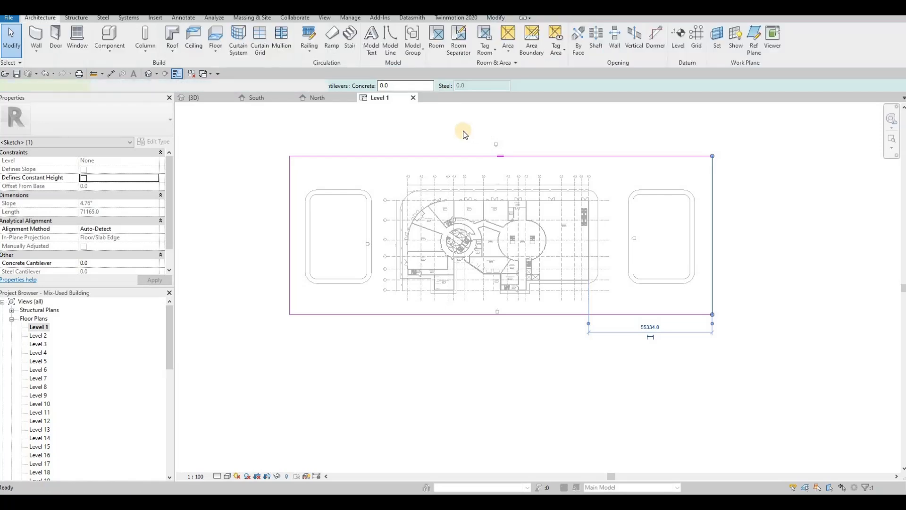
key("Escape")
key("Escape")
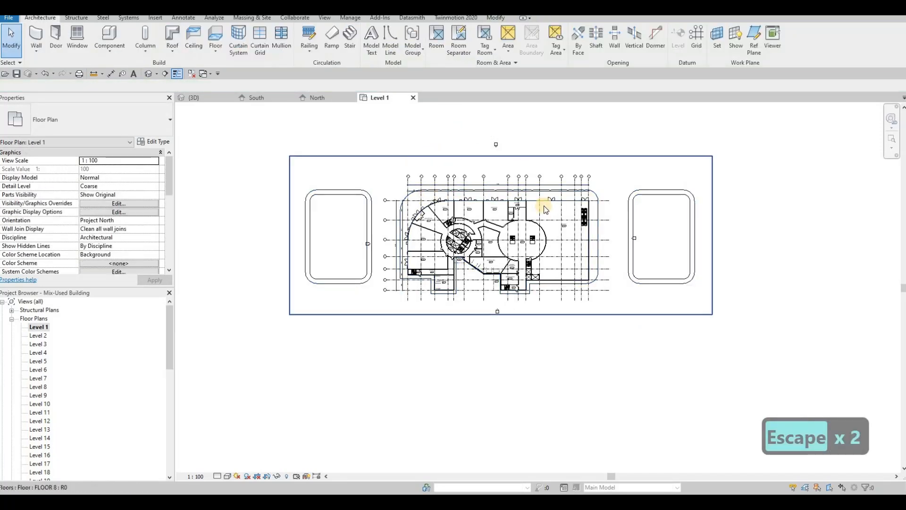
Inspect the new base slab around the tower and side rings in the 3D view
left_click(491, 156)
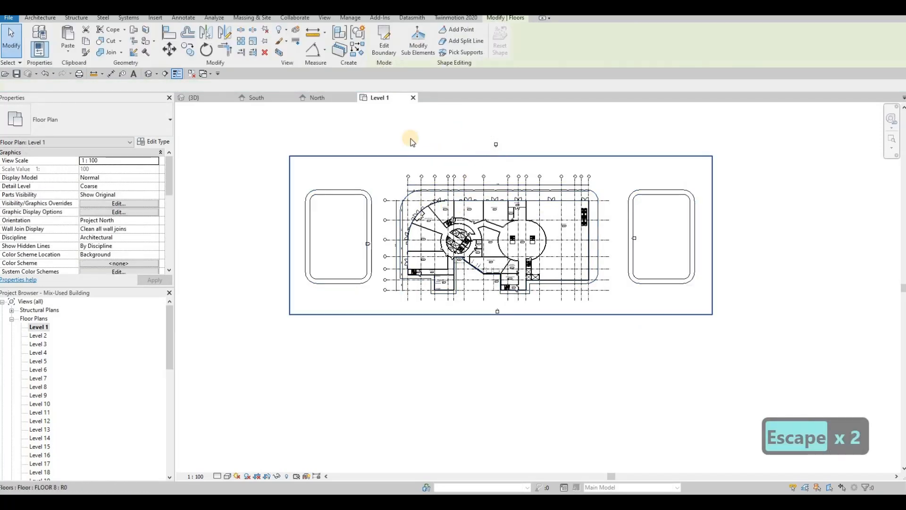
left_click(207, 99)
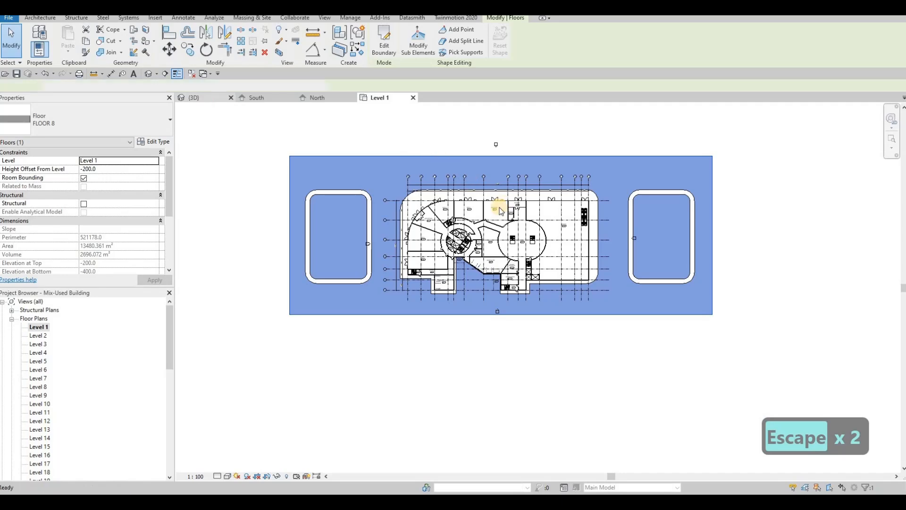
key("Escape")
key("Escape")
key("Escape")
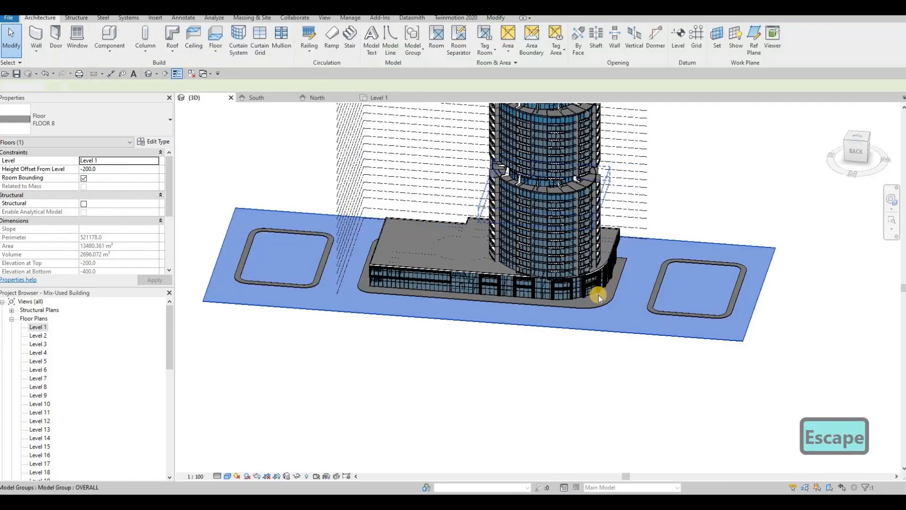
scroll(414, 330, "up", 2)
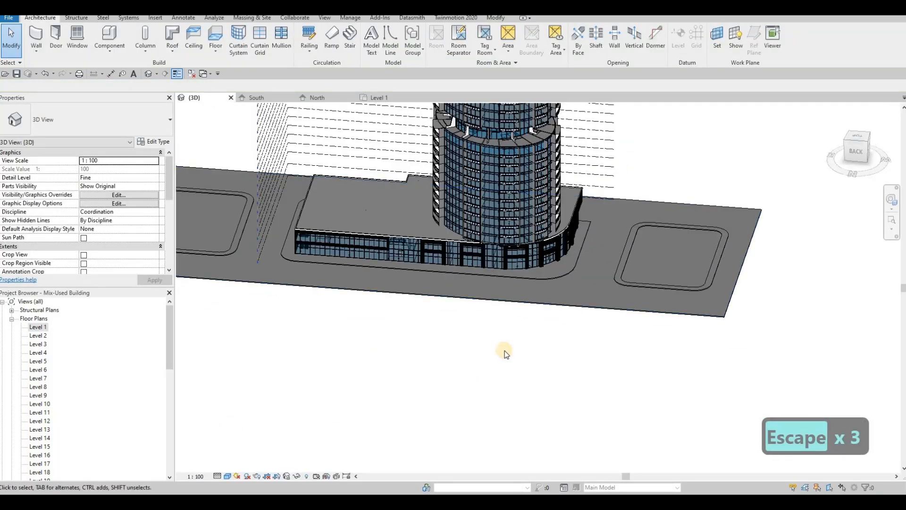
scroll(542, 335, "down", 2)
middle_click_drag(525, 335, 491, 328, "shift")
scroll(523, 321, "up", 2)
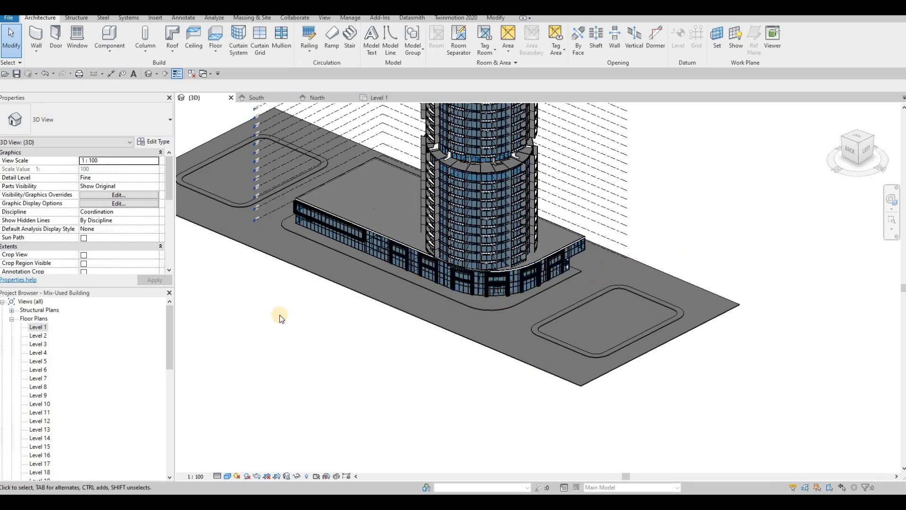
In the Level 1 plan, extend the FLOOR 8 boundary's lower edge to about 54000 below the lowest grid and finish the edit
double_click(53, 330)
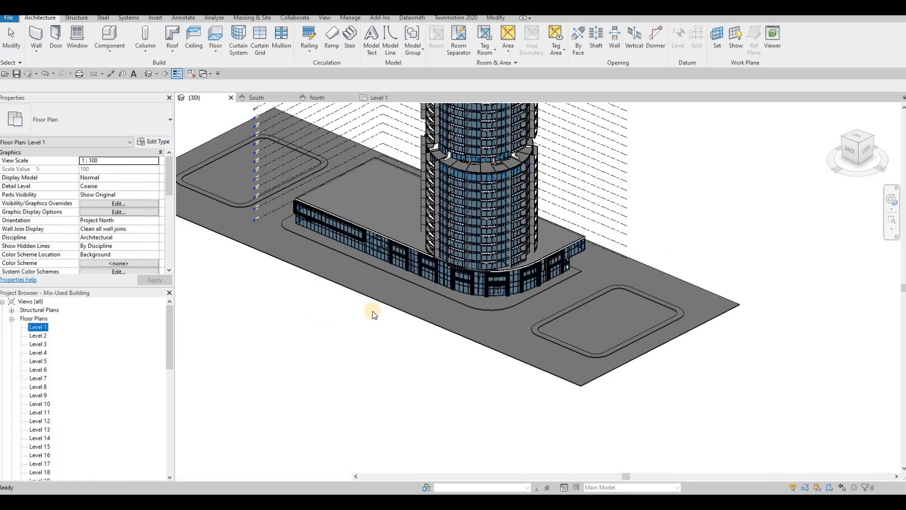
key("Escape")
left_click(361, 302)
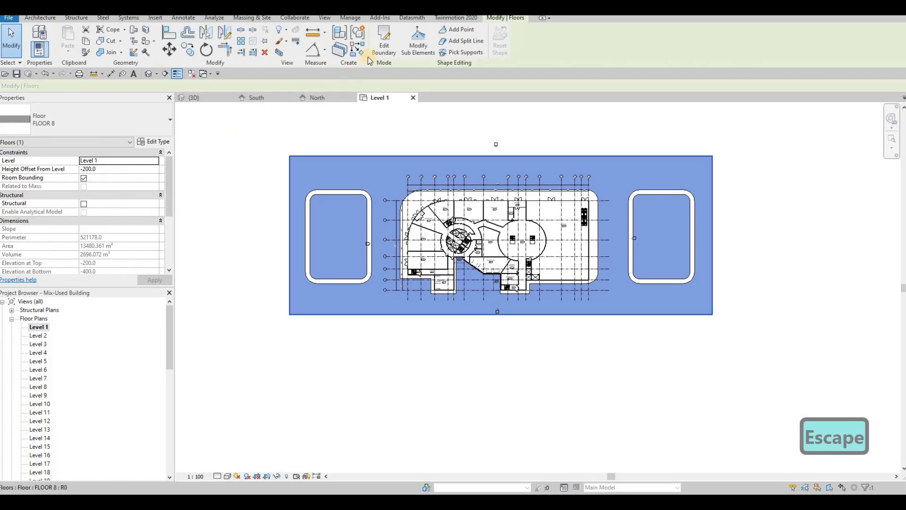
left_click(384, 43)
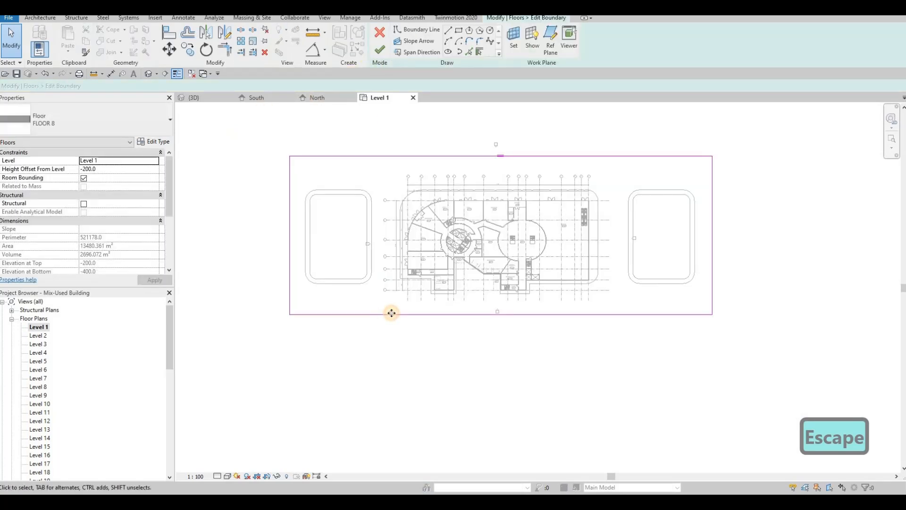
left_click_drag(390, 311, 396, 410)
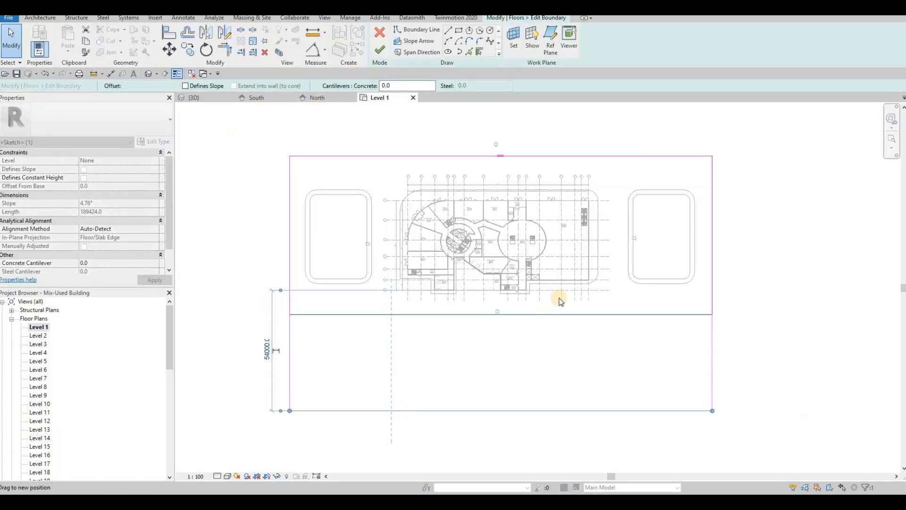
left_click(380, 50)
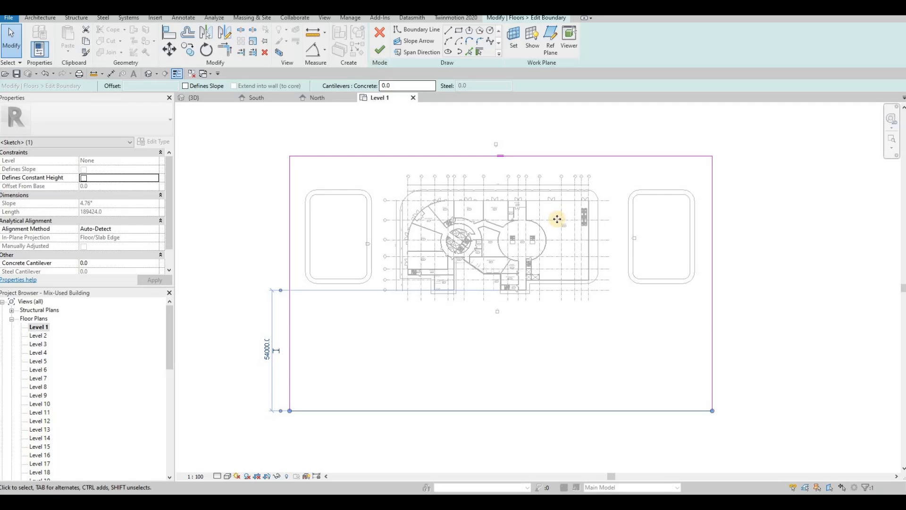
key("Escape")
key("Escape")
Edit the FLOOR 7 boundary and copy the right-hand rounded ring vertically about 50000 below the original
left_click(636, 277)
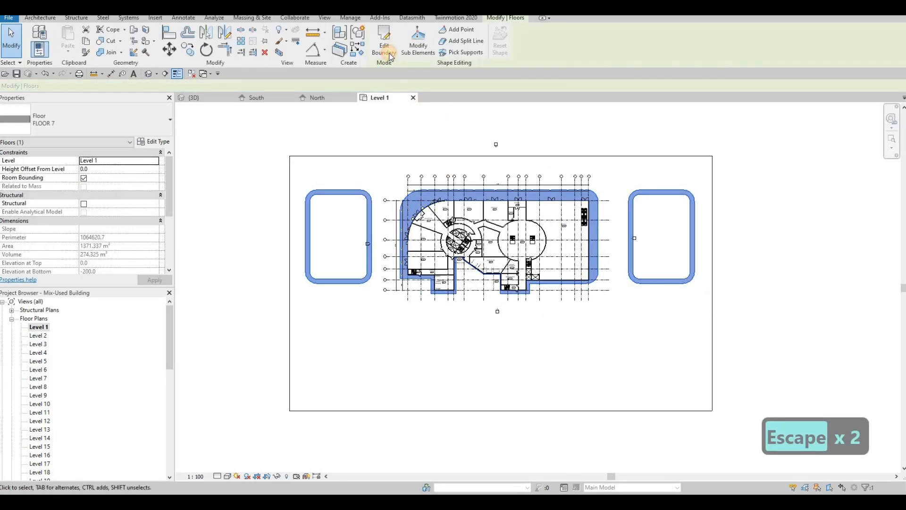
left_click(387, 47)
key("F1")
key("F1")
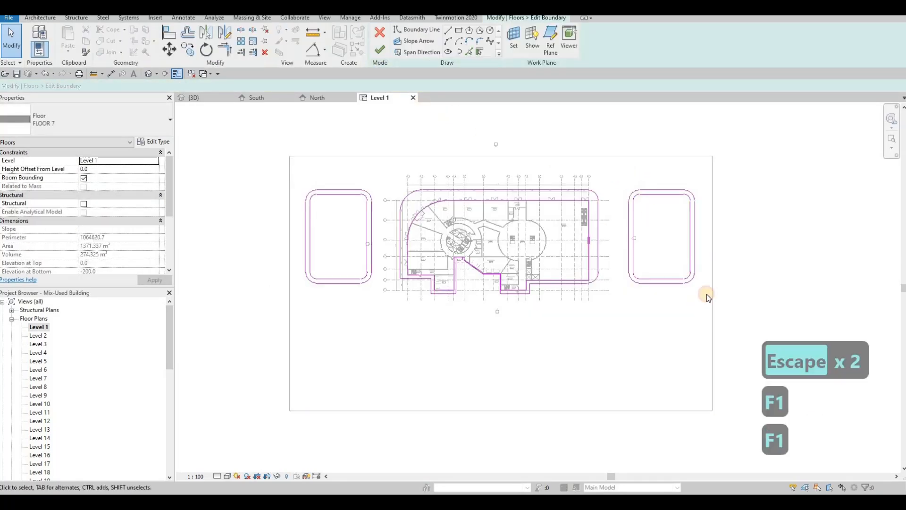
left_click_drag(616, 171, 702, 305)
key("c")
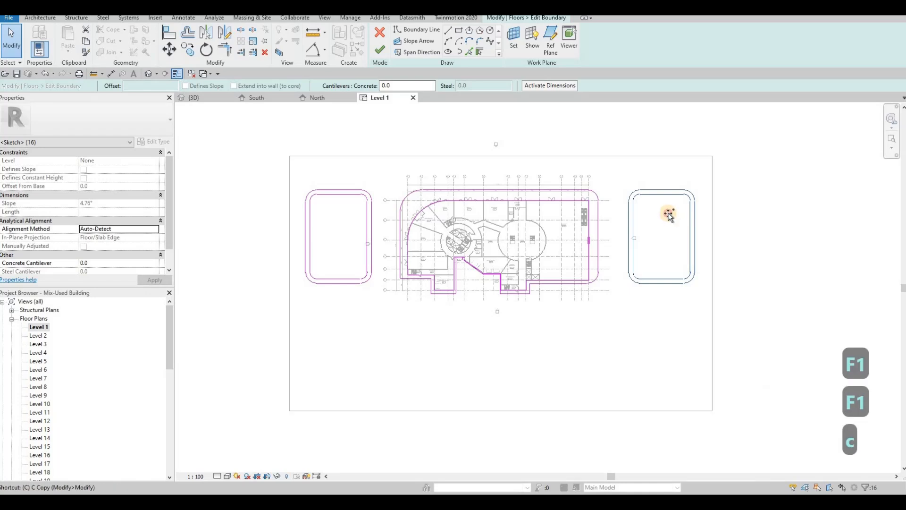
key("o")
left_click(667, 210)
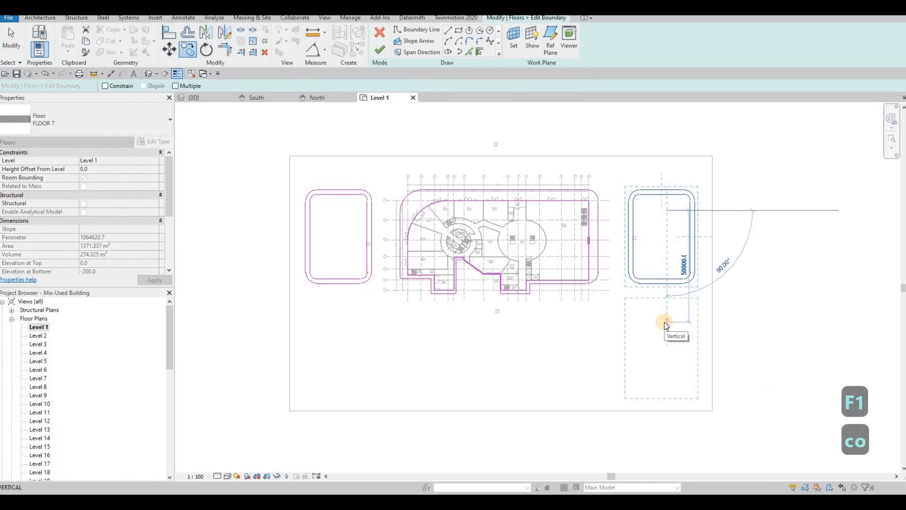
left_click(666, 324)
key("Escape")
key("Escape")
key("Escape")
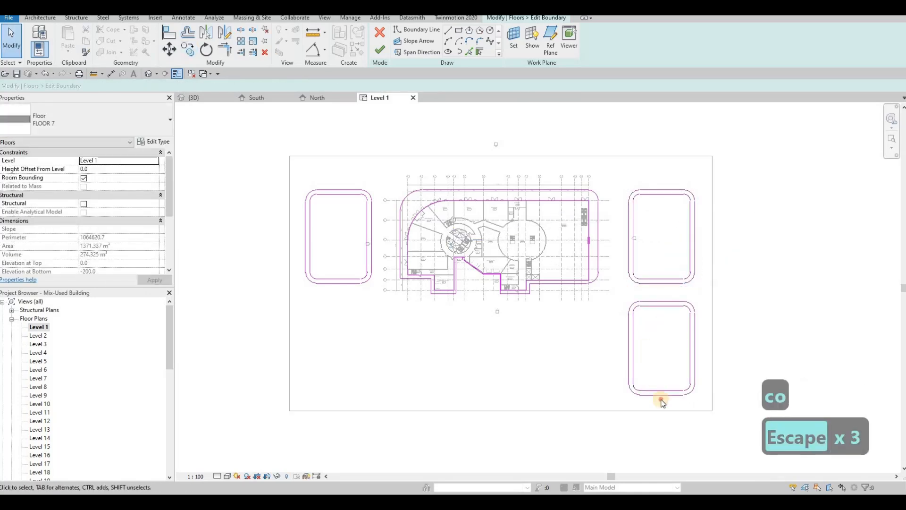
Widen the copied ring by stretching its left side toward the area below the building
left_click_drag(620, 293, 573, 329)
key("Escape")
key("Escape")
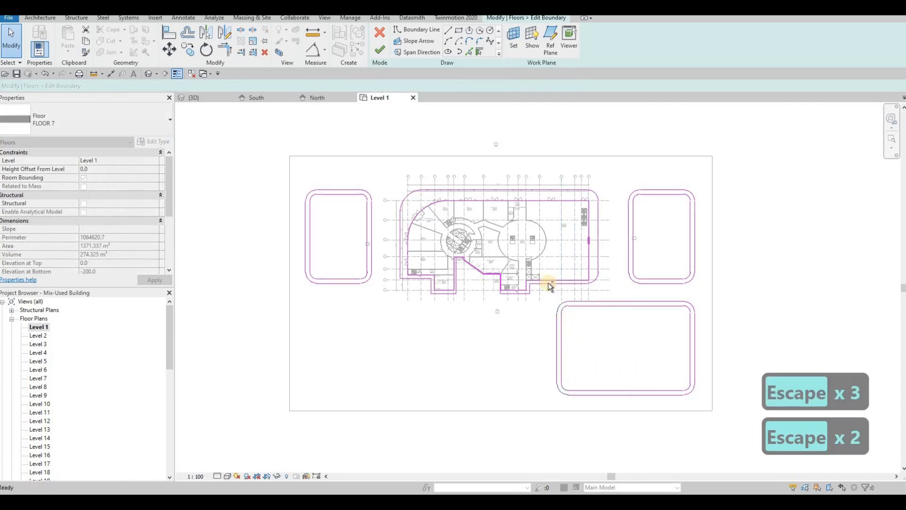
Nudge the widened ring at the site's lower-right corner slightly downward, farther from the building
scroll(557, 317, "up", 2)
left_click_drag(543, 281, 735, 414)
scroll(734, 414, "down", 2)
key("Down")
key("Down")
key("Down")
key("Down")
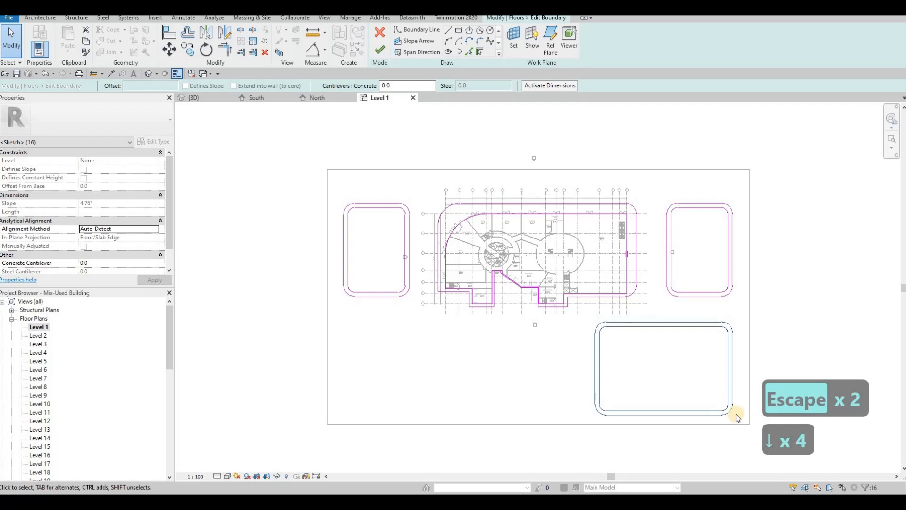
key("Escape")
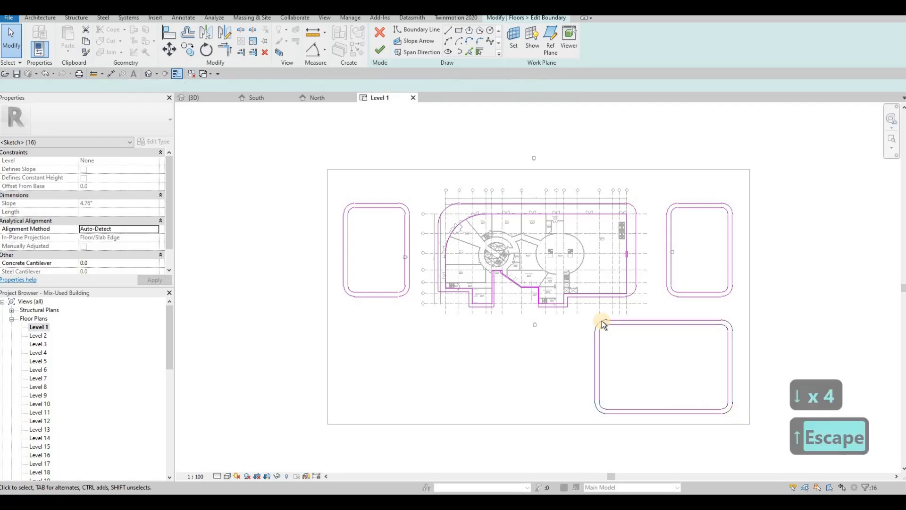
Copy the widened lower-right ring horizontally about 66800 to the left, below the building
left_click_drag(742, 428, 687, 393)
key("c")
key("o")
left_click(670, 374)
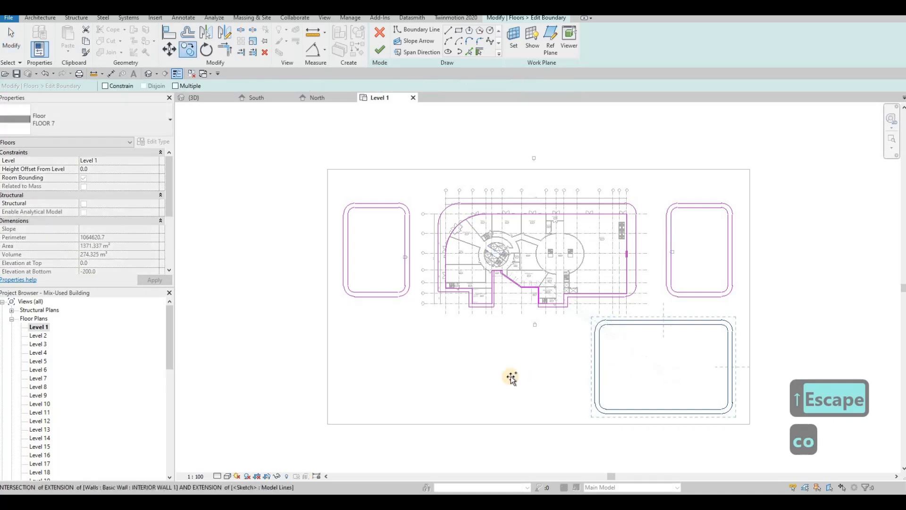
left_click(521, 375)
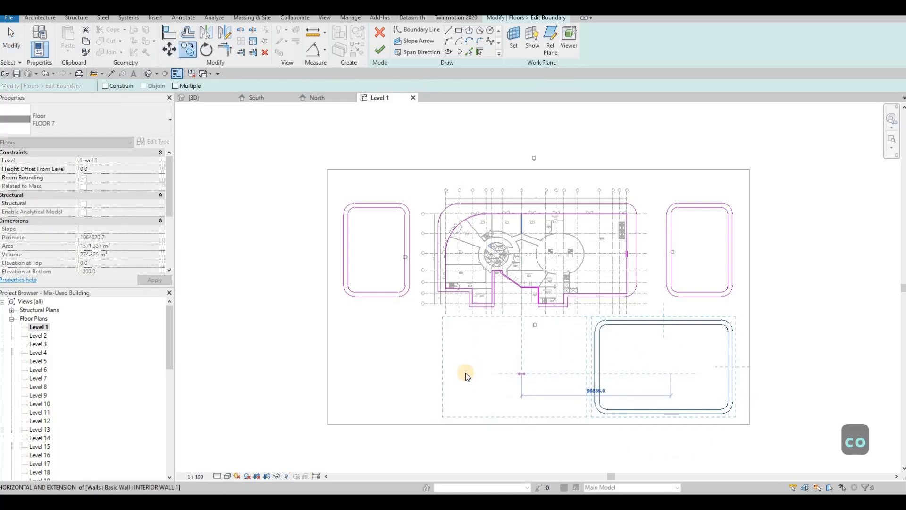
middle_click_drag(331, 213, 375, 203)
key("Escape")
key("Escape")
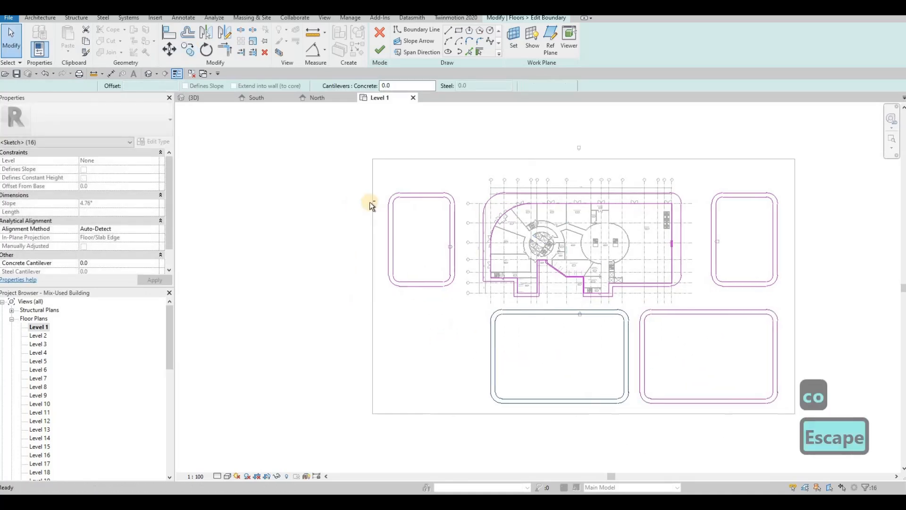
Copy the left-hand rounded ring straight below the original and nudge it up level with the other lower rings
left_click_drag(362, 180, 472, 315)
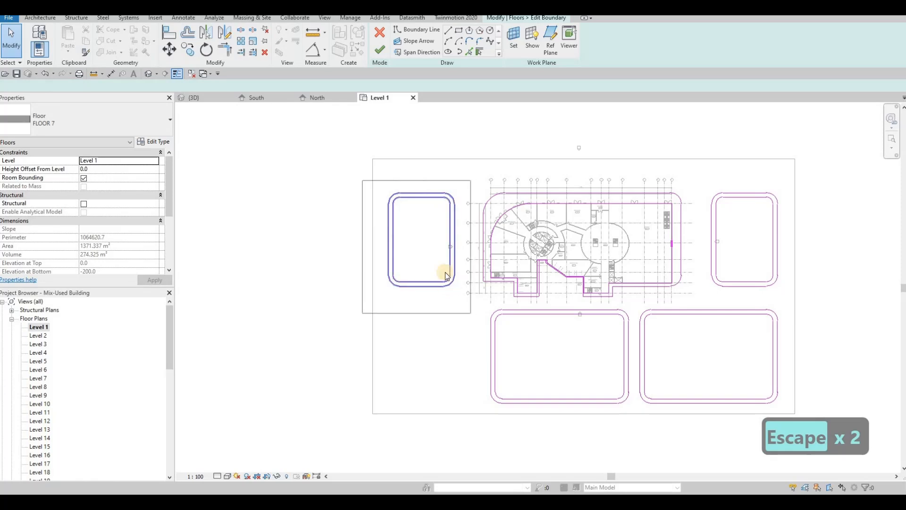
key("c")
key("o")
left_click(417, 224)
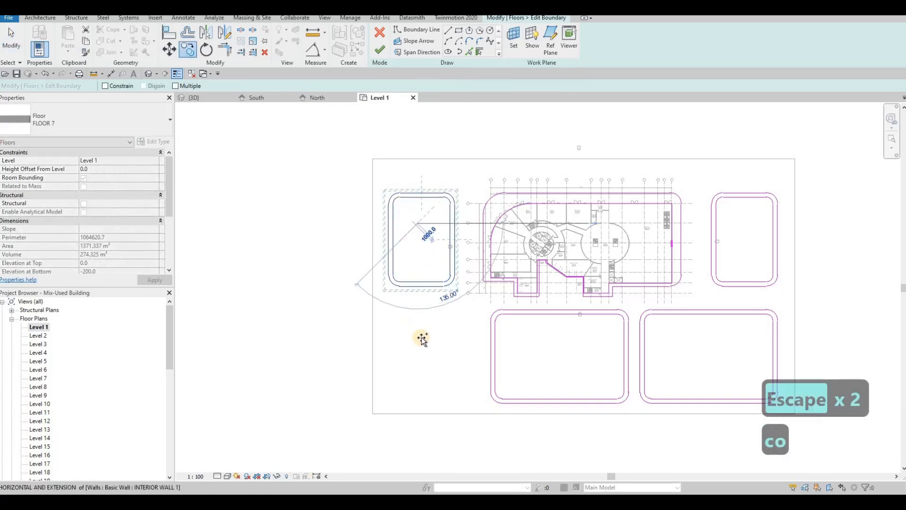
left_click(423, 343)
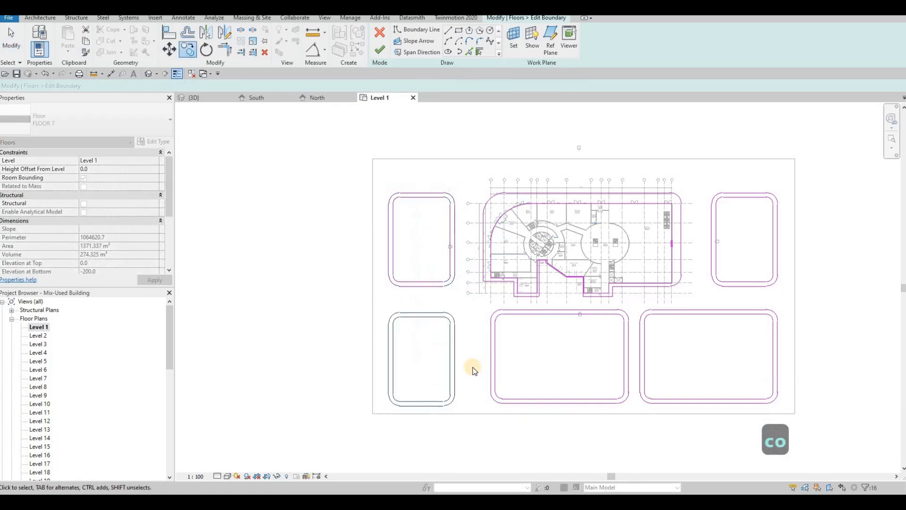
key("Up")
key("Up")
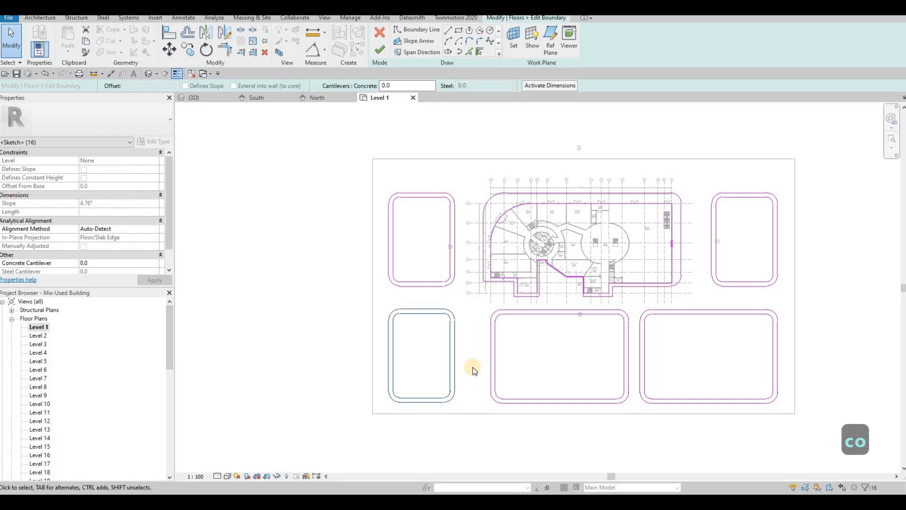
key("Escape")
key("Escape")
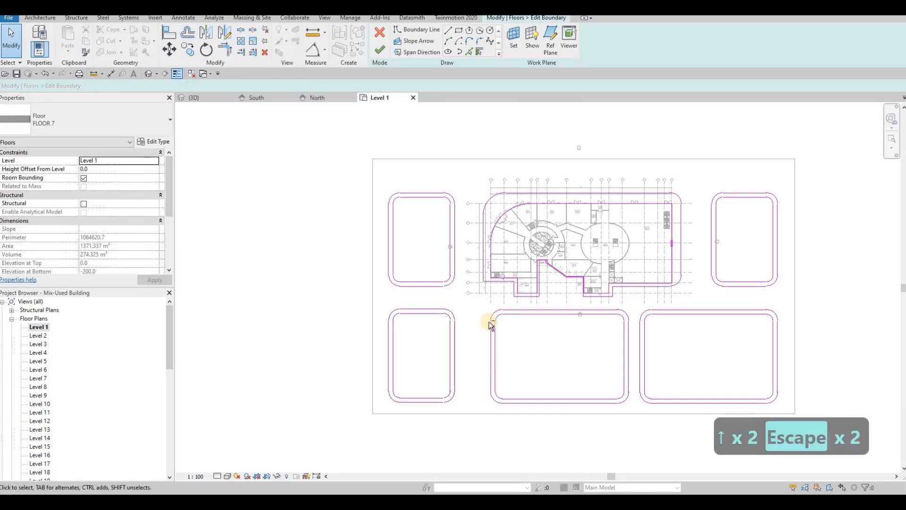
Widen the lower middle ring by nudging its left side leftward, in line with the building floor's left edge
left_click_drag(480, 302, 539, 427)
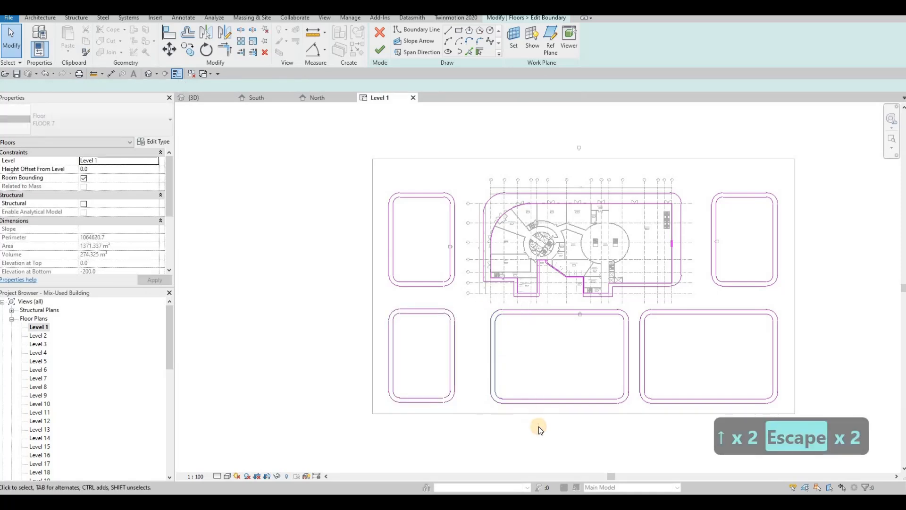
key("Escape")
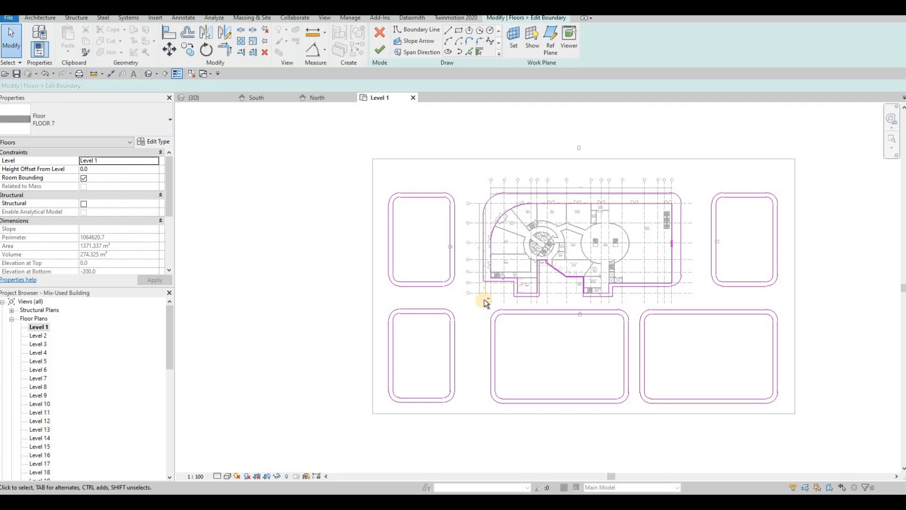
left_click_drag(525, 388, 528, 432)
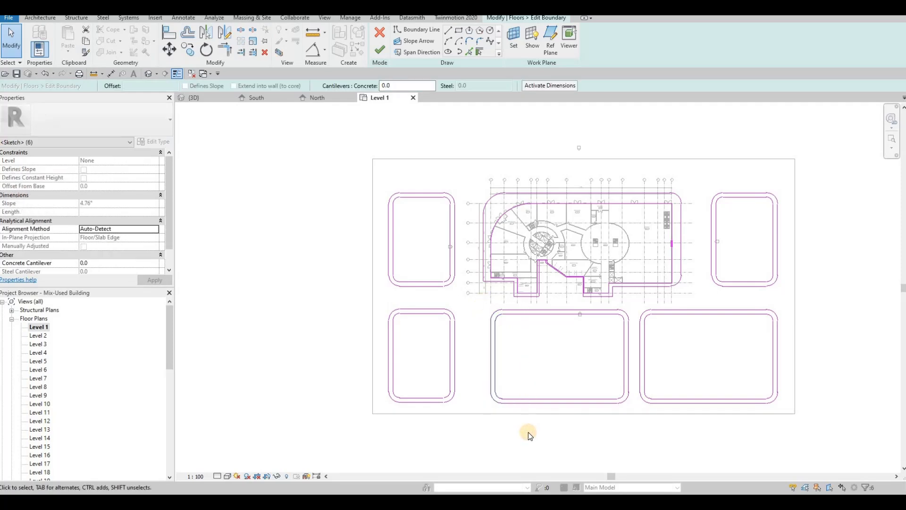
key("Left")
key("Left")
key("Left")
key("Left")
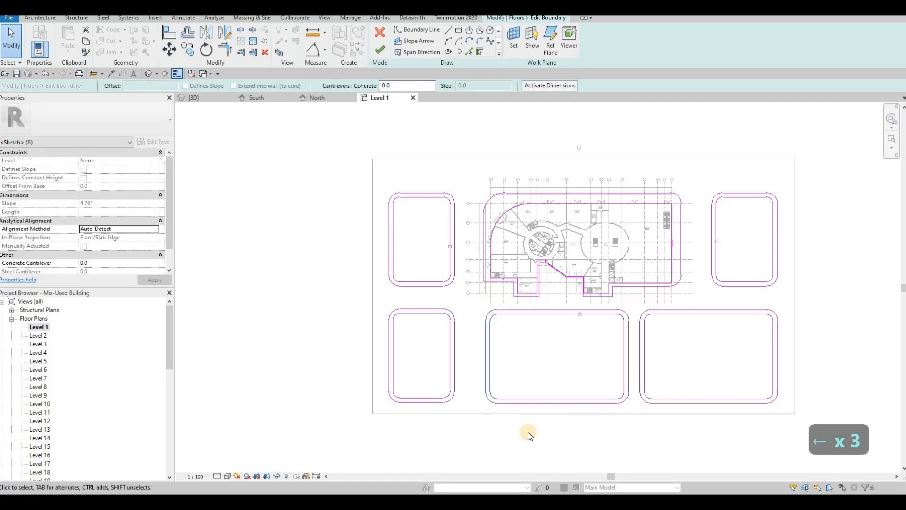
key("Escape")
key("Escape")
key("Escape")
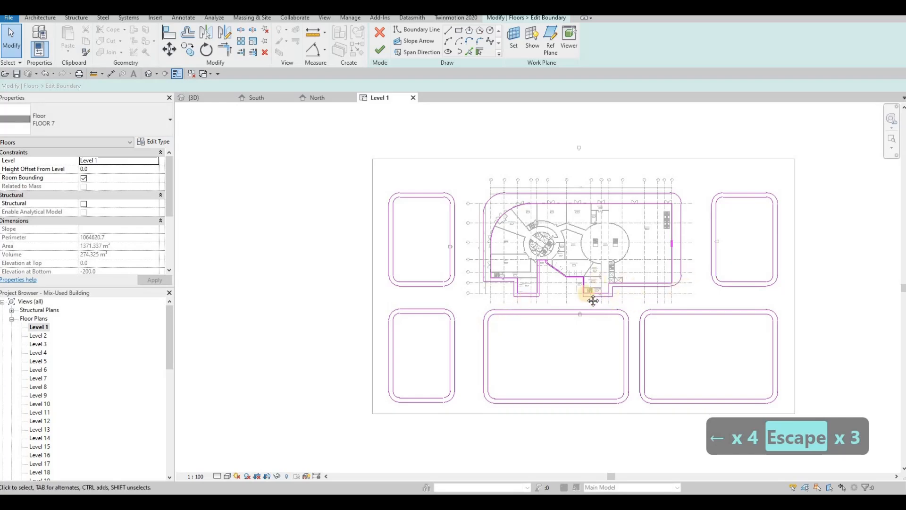
Finish the FLOOR 7 boundary edit and deselect the floor
middle_click_drag(500, 276, 486, 251)
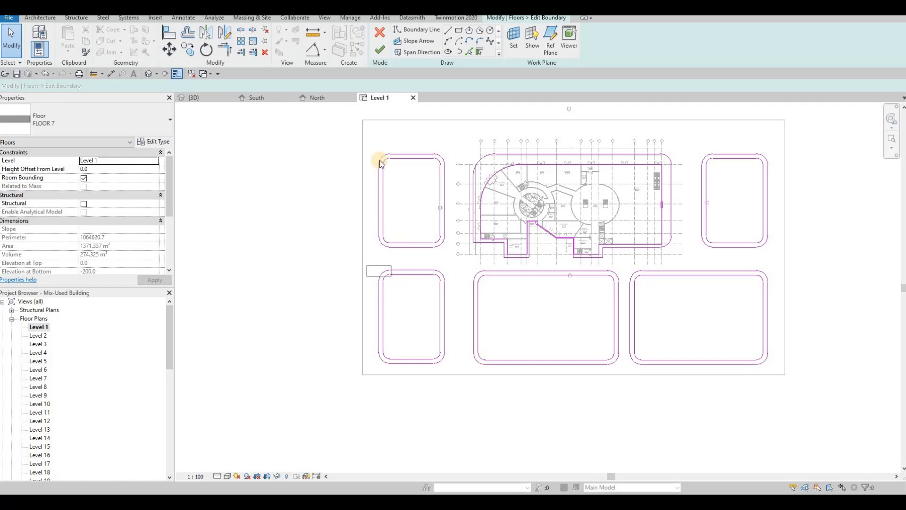
key("Escape")
key("Escape")
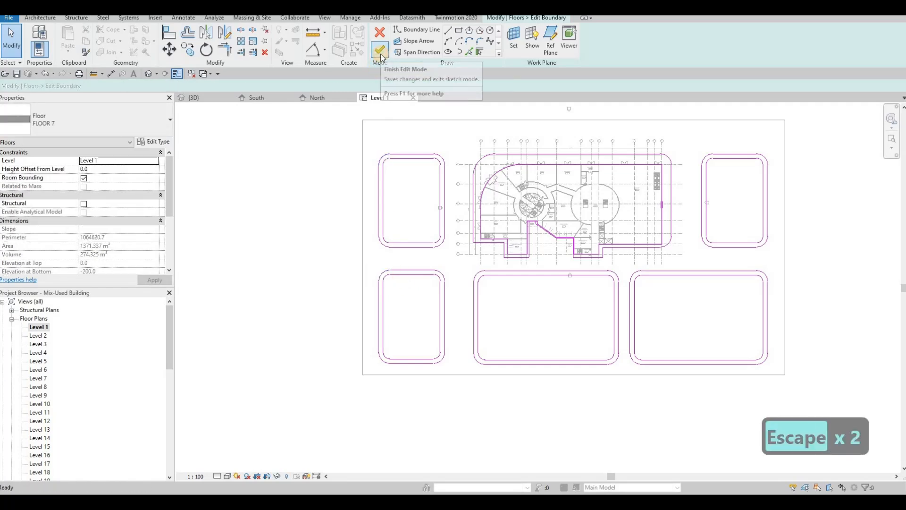
left_click(381, 51)
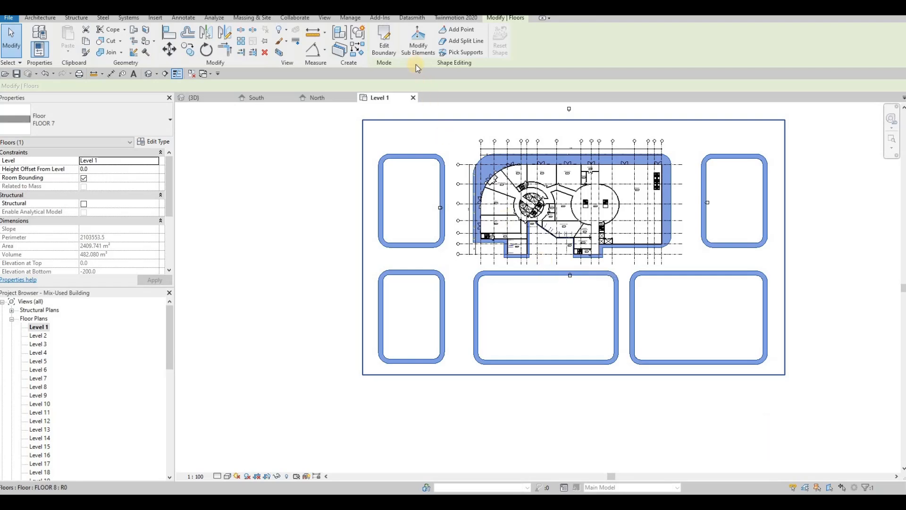
left_click(405, 54)
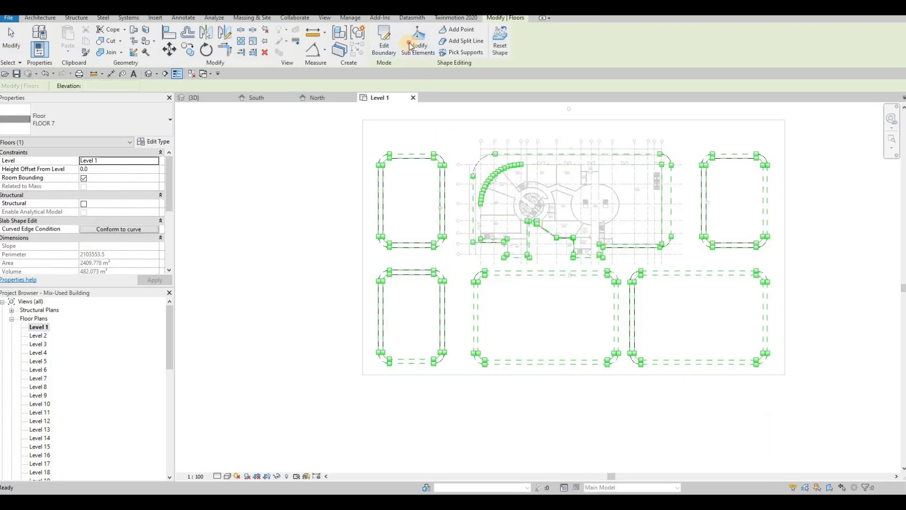
key("Escape")
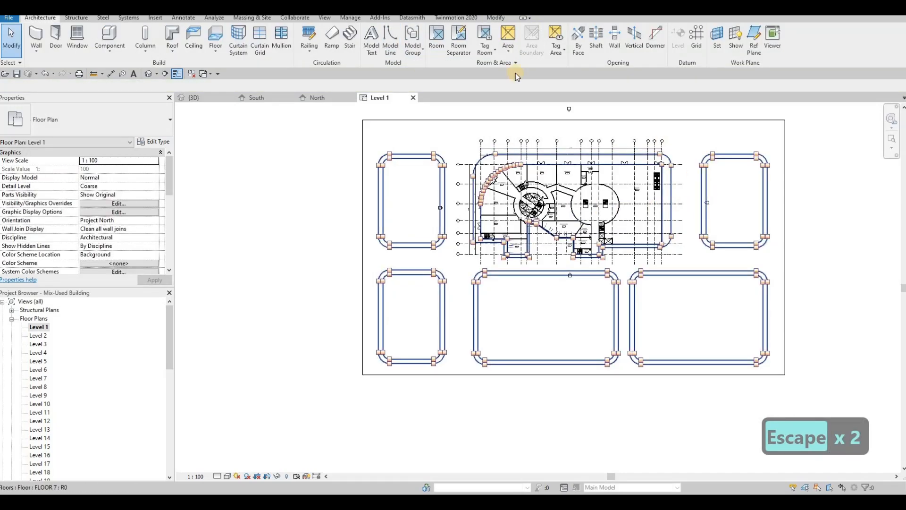
Reopen the FLOOR 7 boundary, nudge all three lower rings down toward the base slab's lower edge, and finish the edit
left_click(516, 255)
double_click(518, 257)
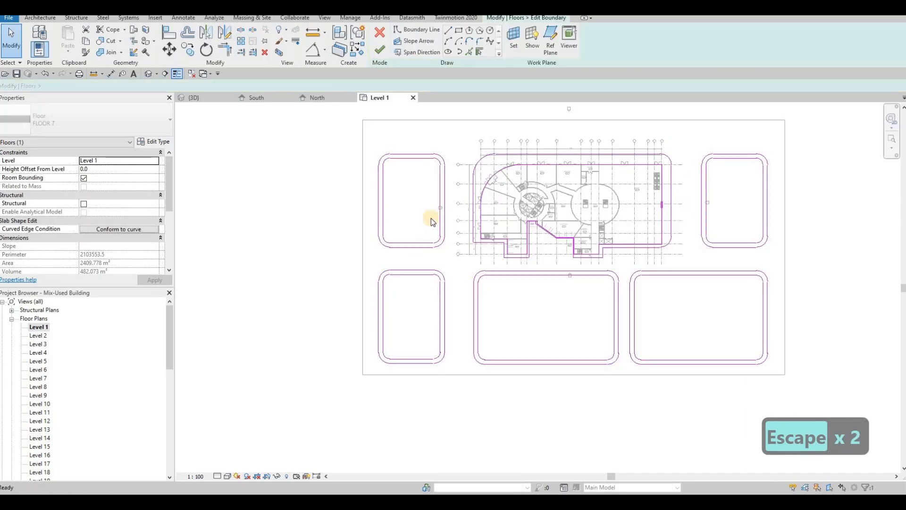
key("Escape")
left_click_drag(616, 329, 758, 353)
key("Down")
key("Down")
key("Down")
key("Down")
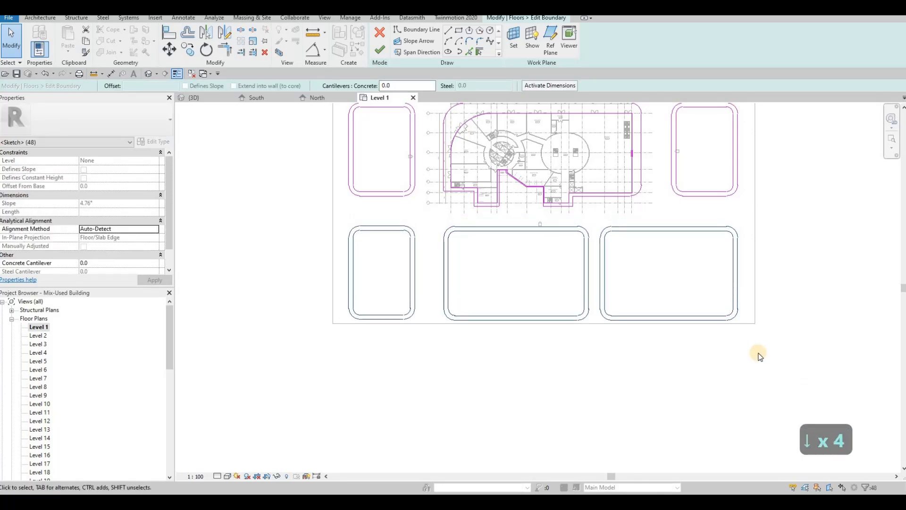
key("Down")
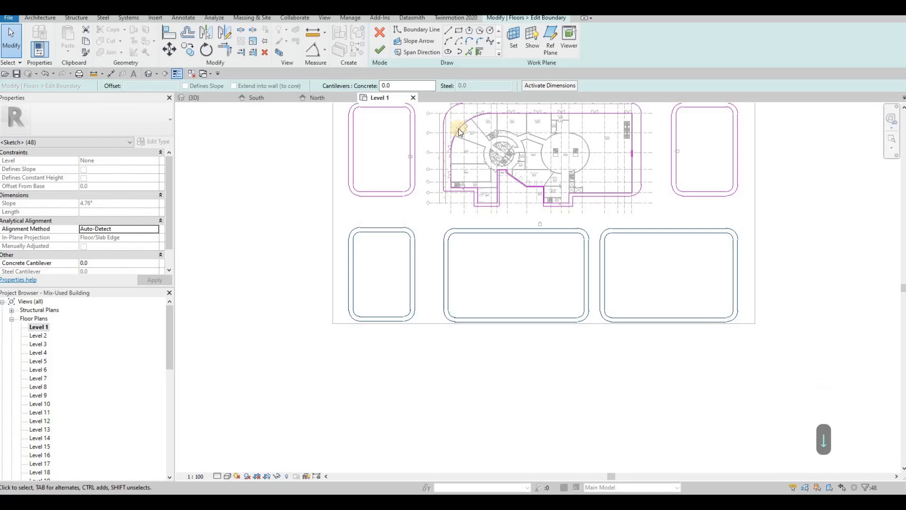
left_click(380, 50)
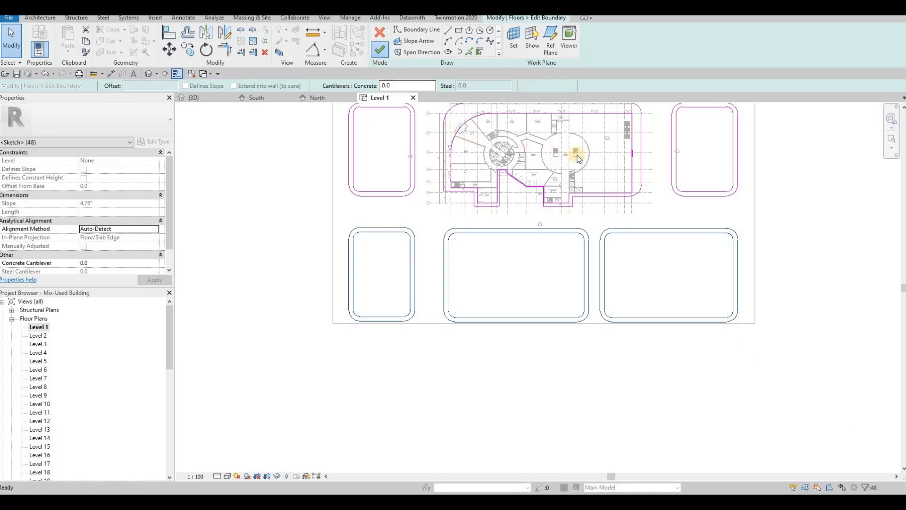
Deselect the floor and inspect the ring layout around the tower in the 3D view
key("Escape")
key("Escape")
key("Escape")
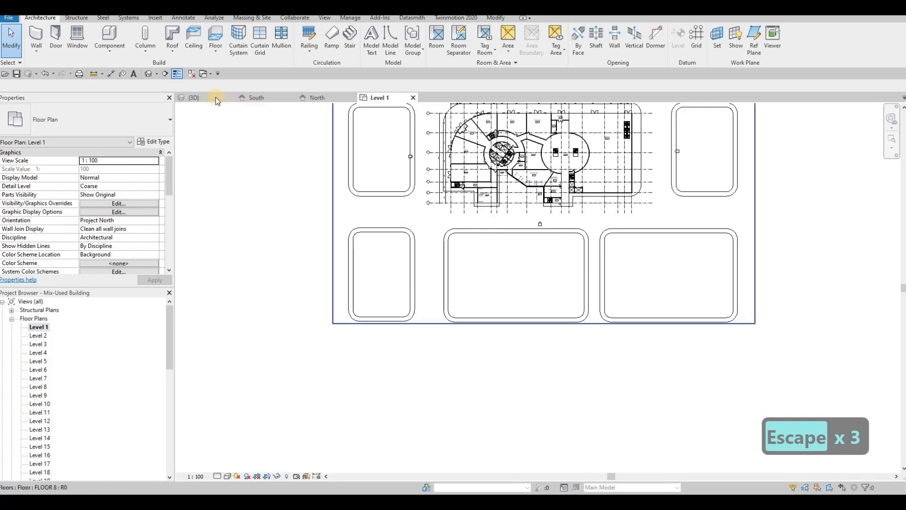
scroll(542, 150, "down", 3)
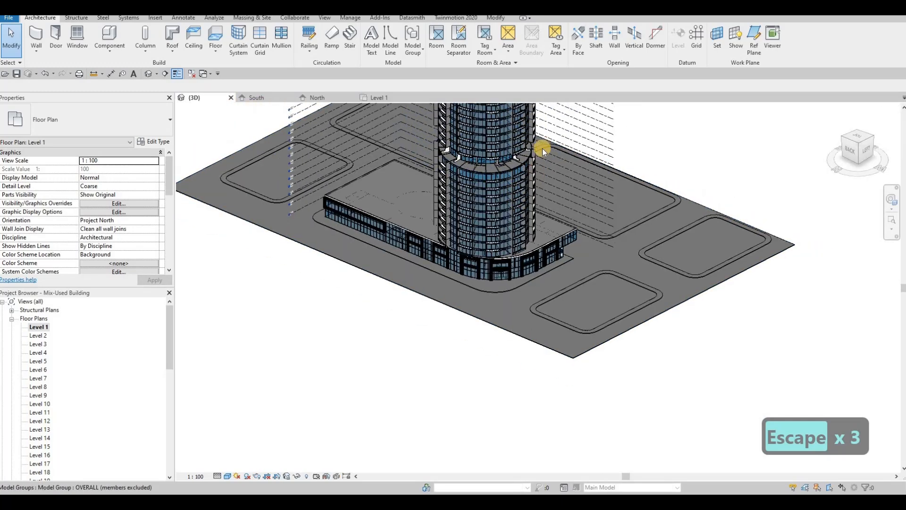
middle_click_drag(551, 237, 569, 243, "shift")
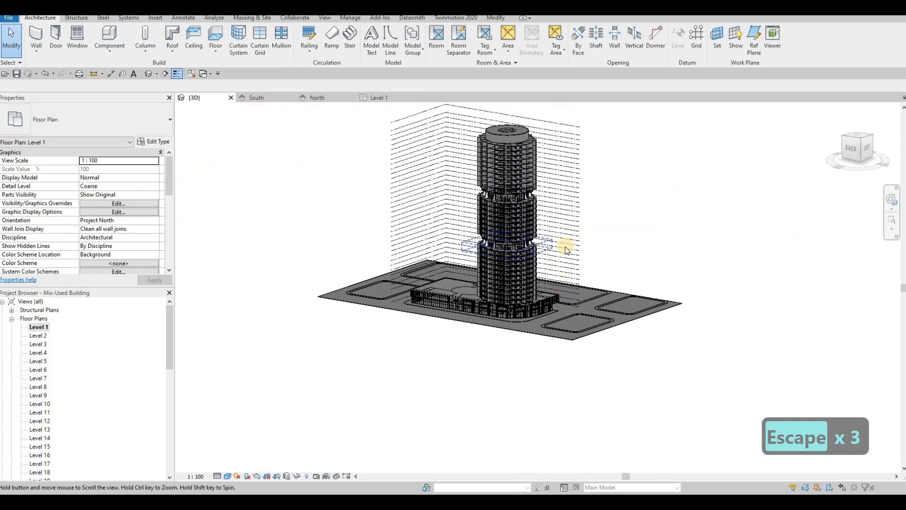
Enable Crop View in the Level 1 plan and open the Site floor plan
double_click(37, 326)
scroll(85, 210, "down", 5)
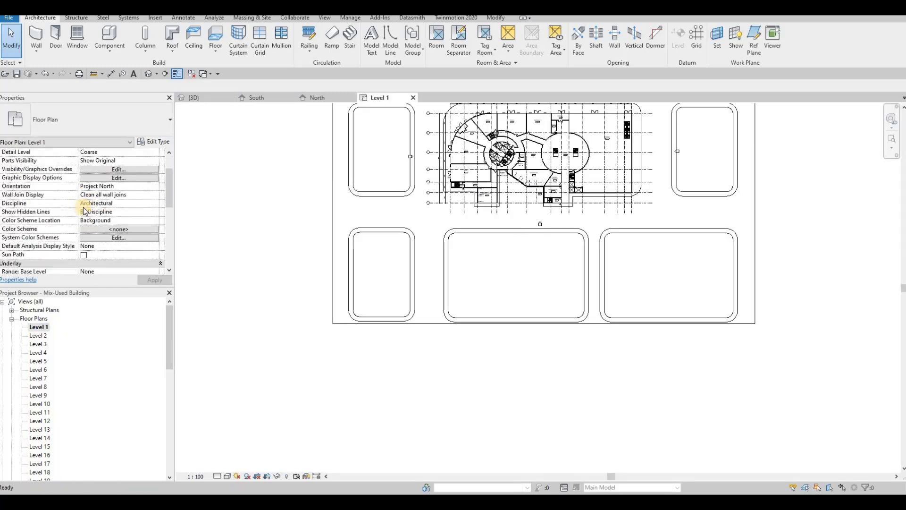
scroll(85, 190, "up", 3)
left_click(84, 186)
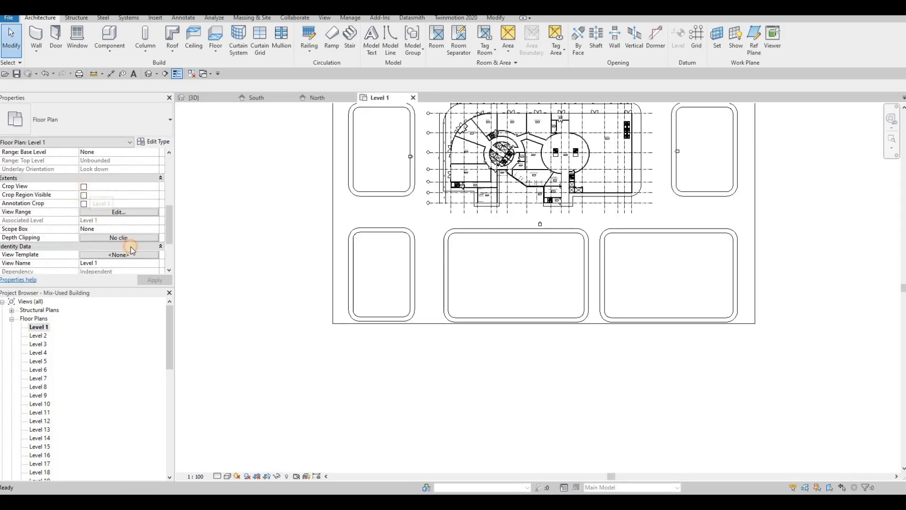
left_click(162, 281)
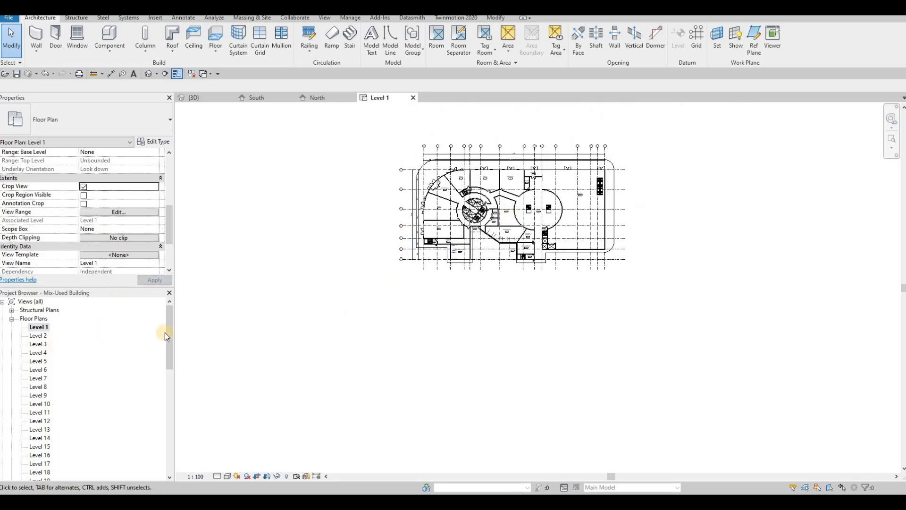
left_click_drag(169, 344, 164, 411)
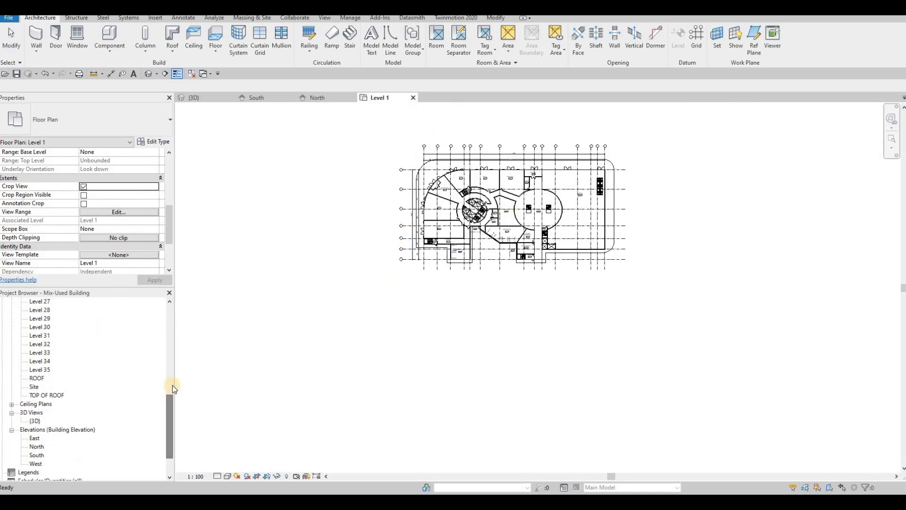
double_click(33, 388)
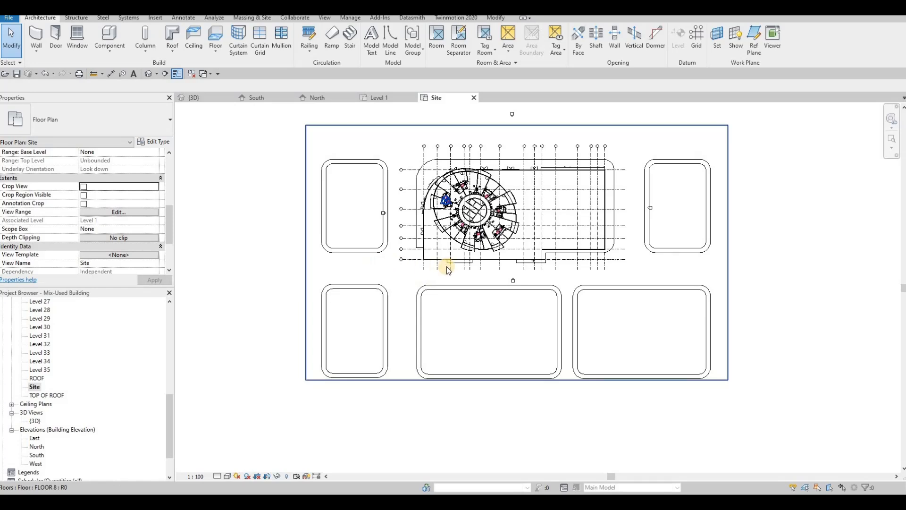
left_click(414, 314)
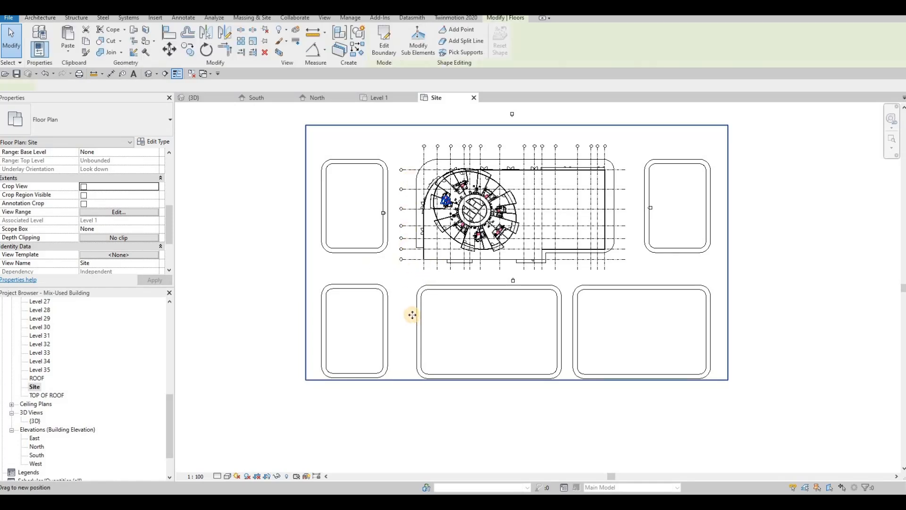
key("Escape")
key("Escape")
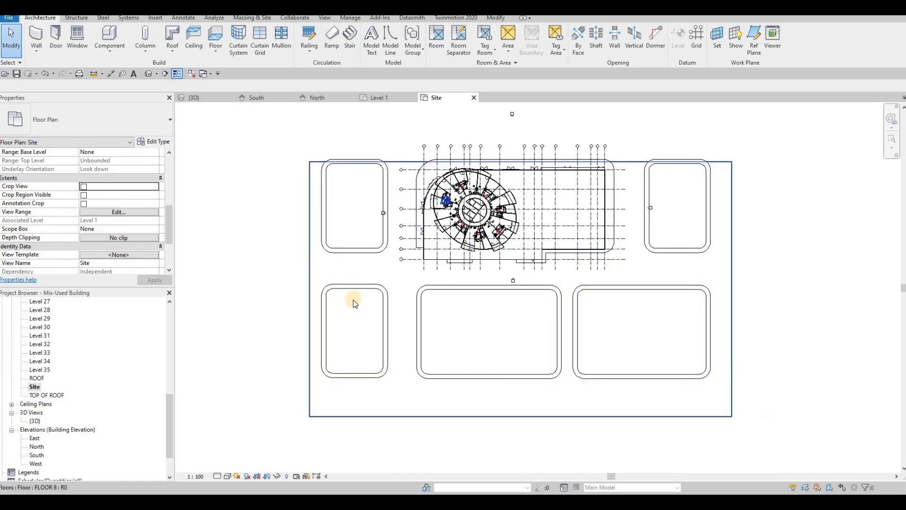
key("ctrl+z")
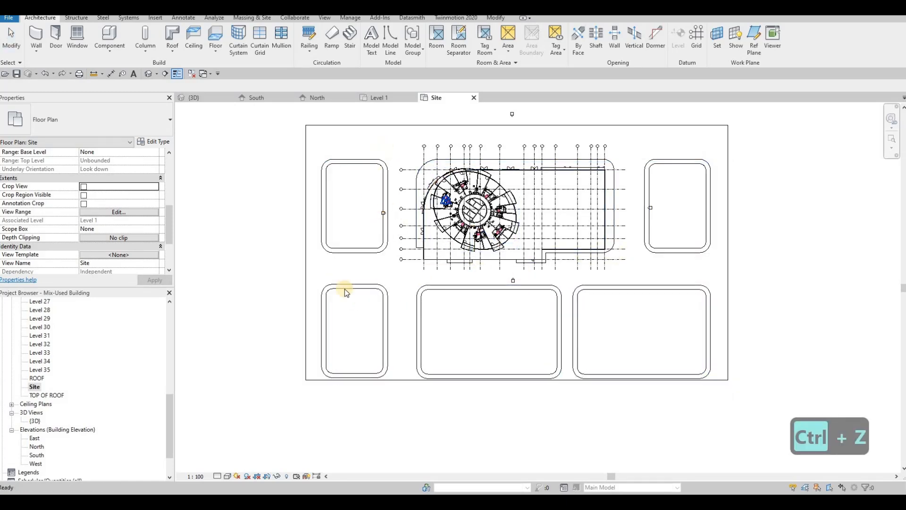
key("Escape")
key("Escape")
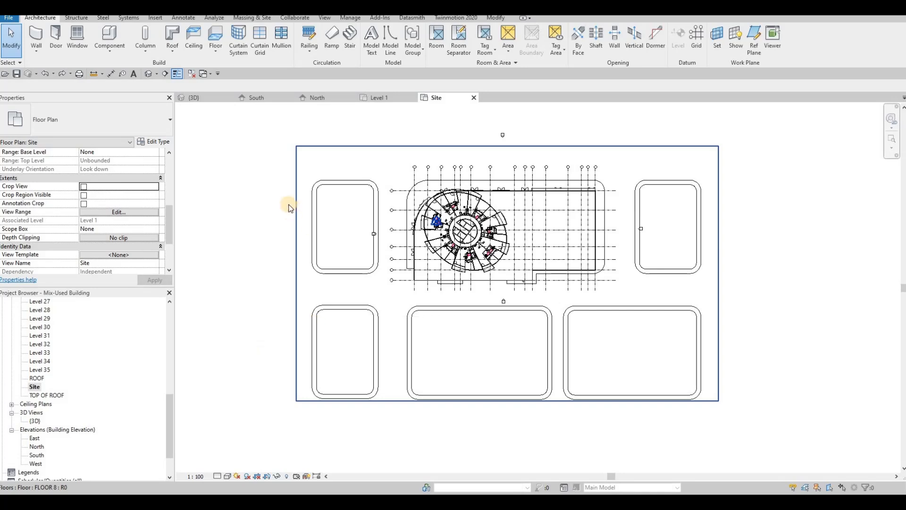
Return to the 3D view of the building and site
left_click(208, 99)
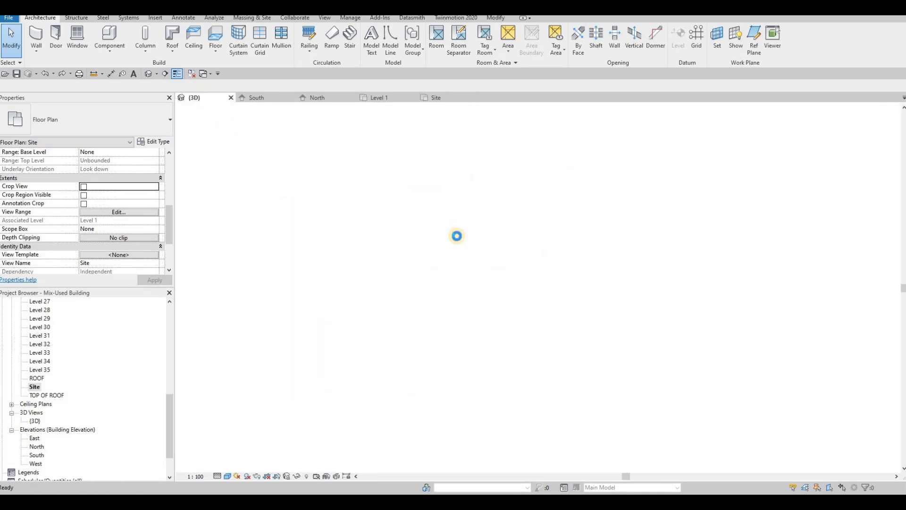